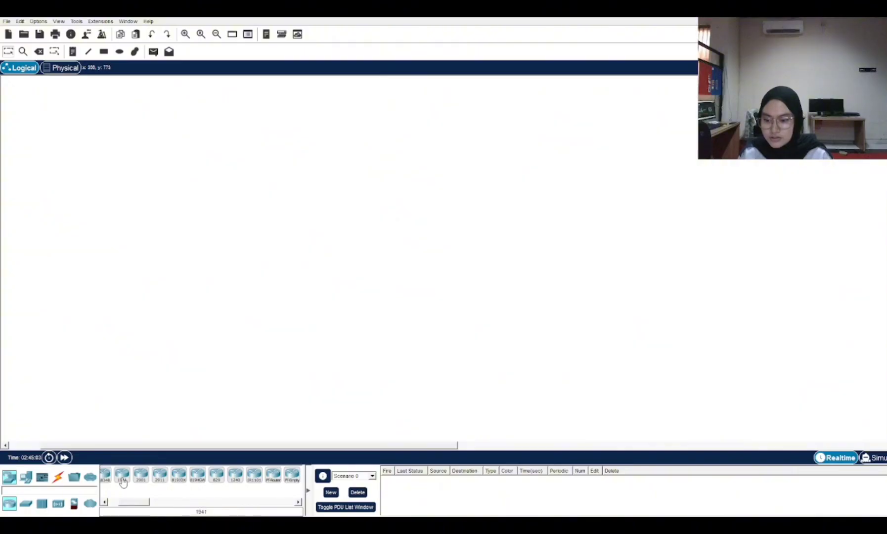
Place two 1941 routers side by side in the workspace and a 3560-24PS multilayer switch below and between them
drag(122, 474, 242, 116)
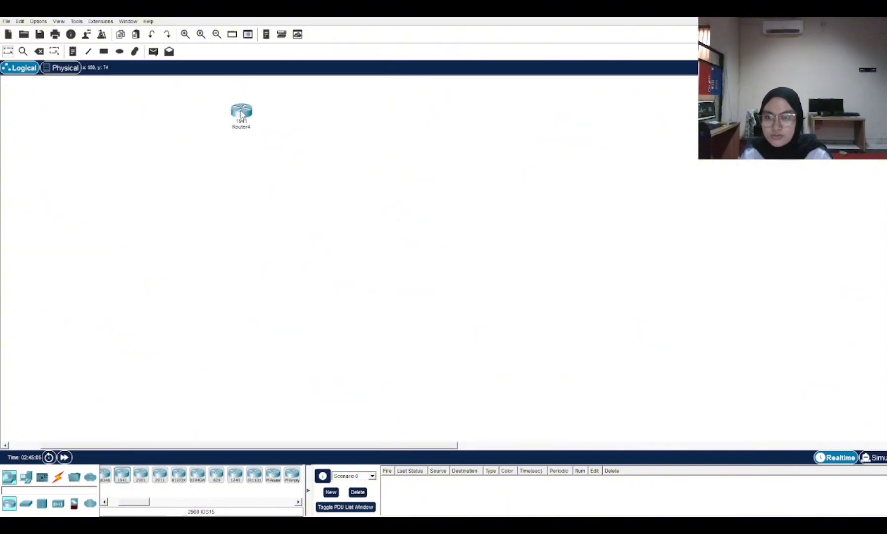
drag(125, 483, 417, 119)
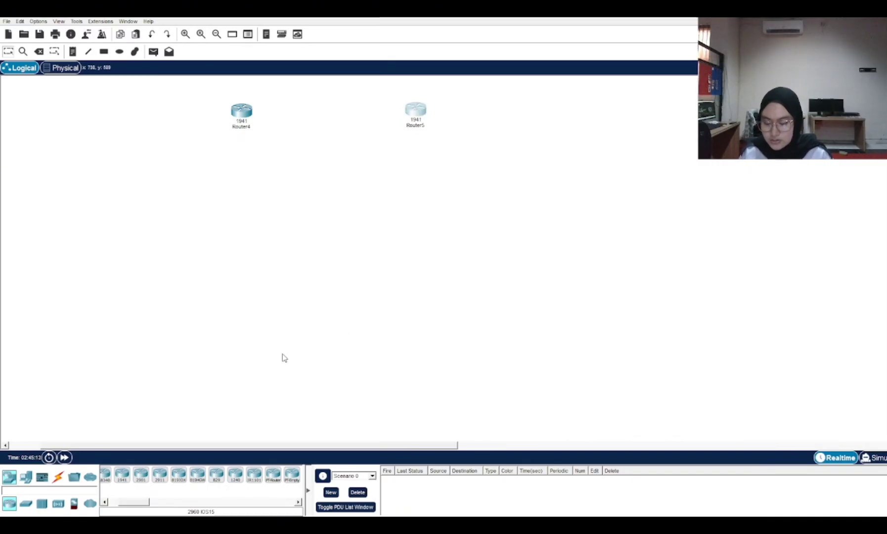
click(25, 504)
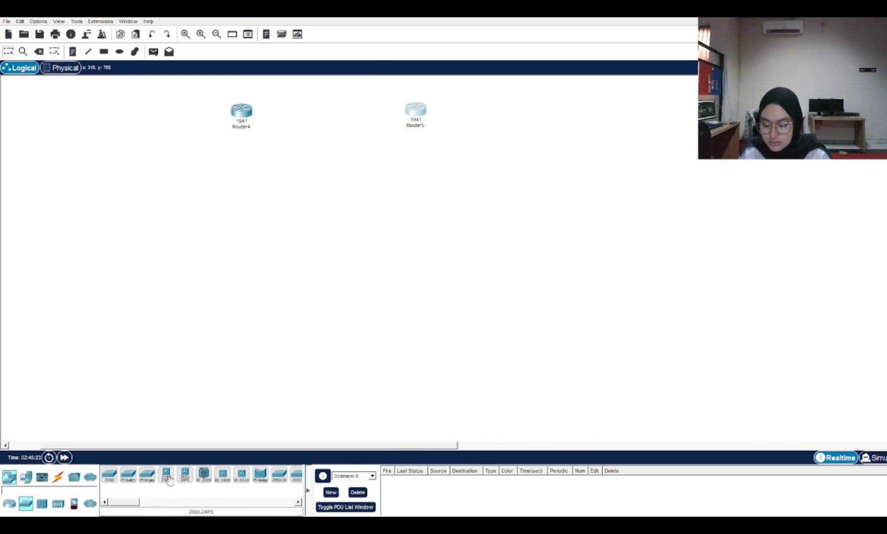
drag(169, 481, 321, 187)
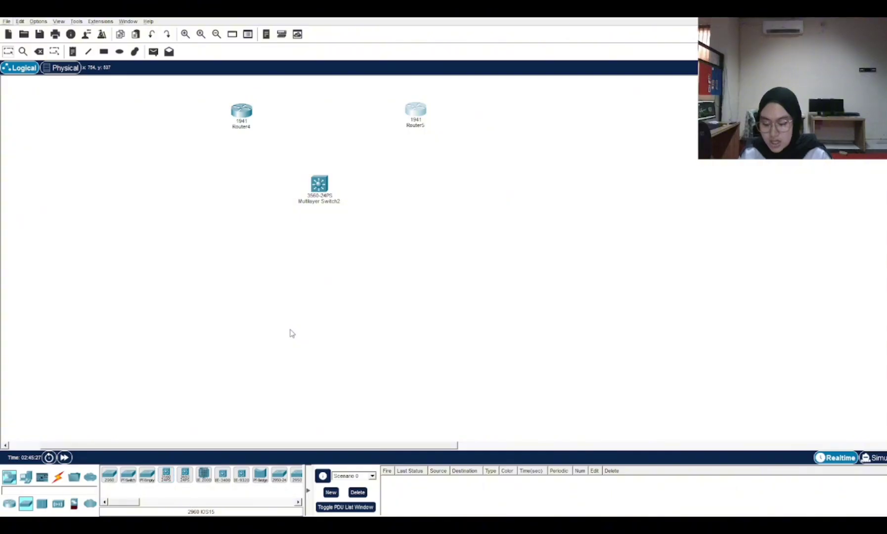
Place two 2960 switches in a row below the multilayer switch, one under each router
key(space)
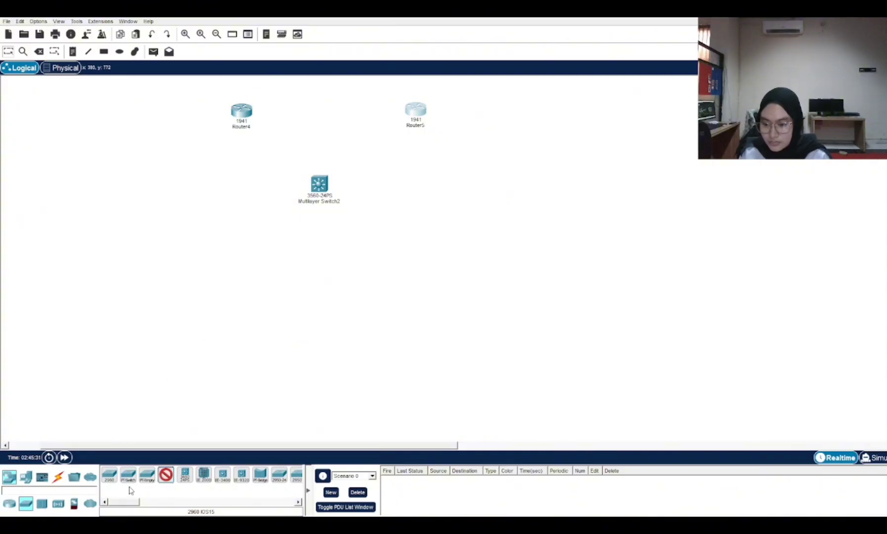
drag(114, 483, 239, 266)
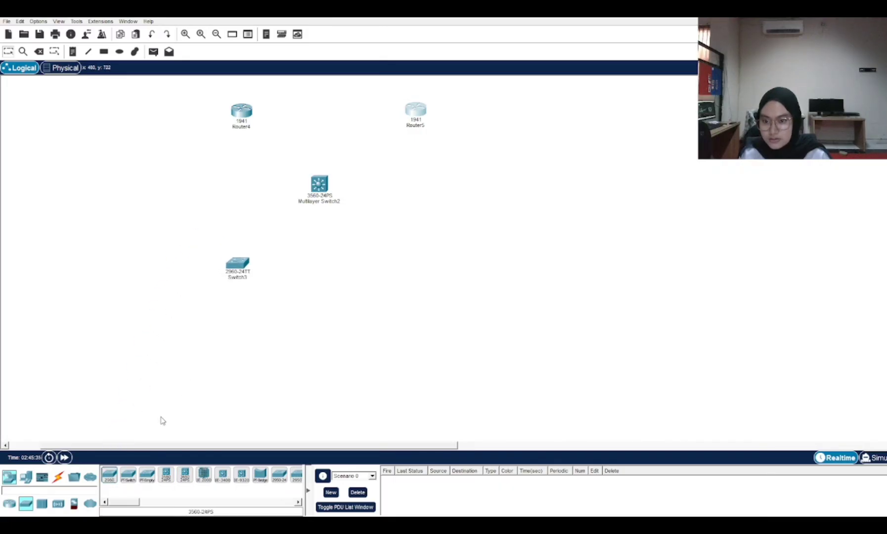
drag(117, 477, 418, 267)
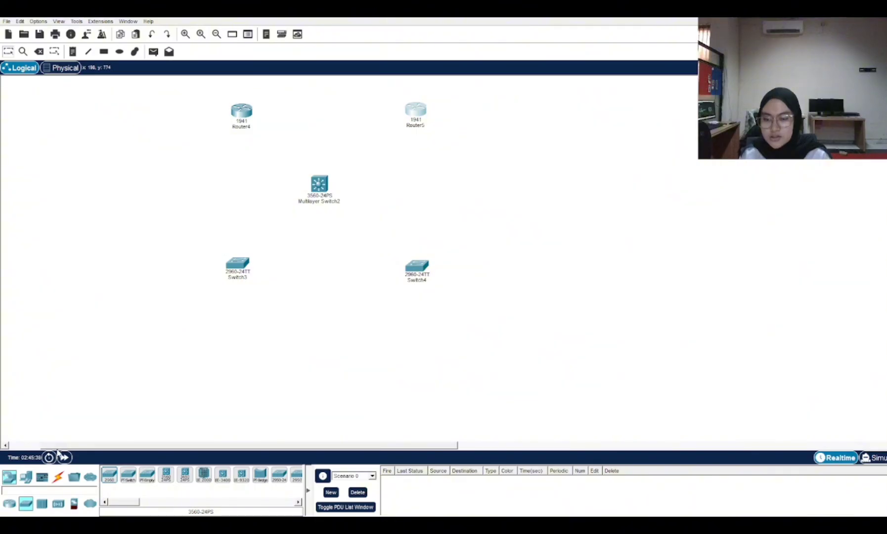
Place four PCs in a row below the left 2960 switch
click(25, 477)
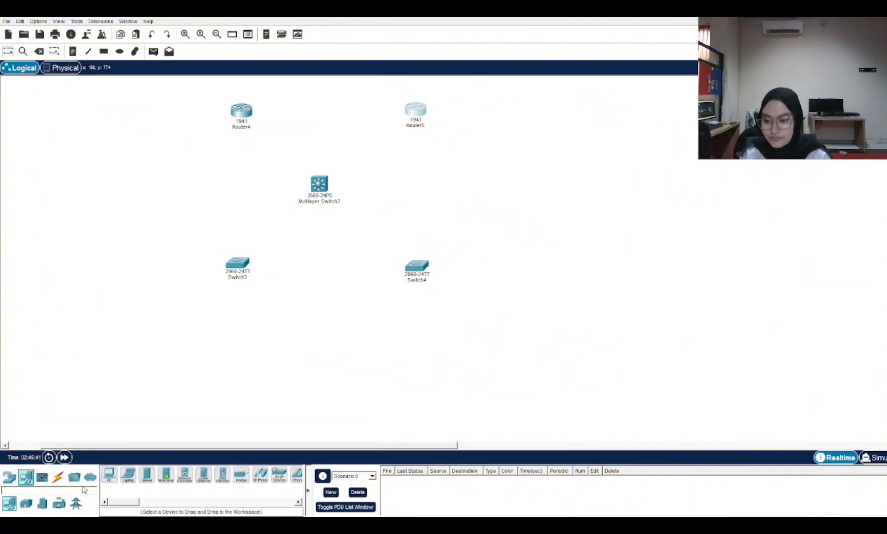
click(109, 475)
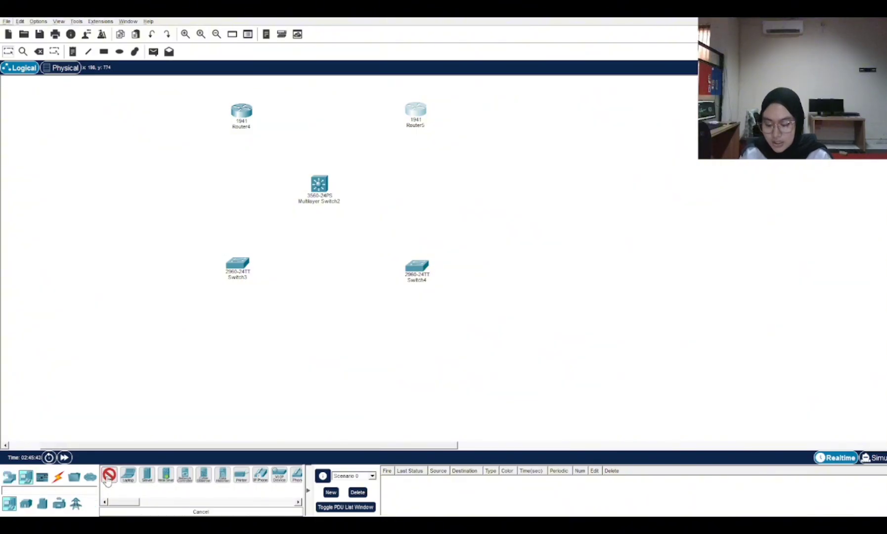
drag(109, 475, 113, 344)
drag(108, 482, 160, 343)
drag(114, 482, 258, 348)
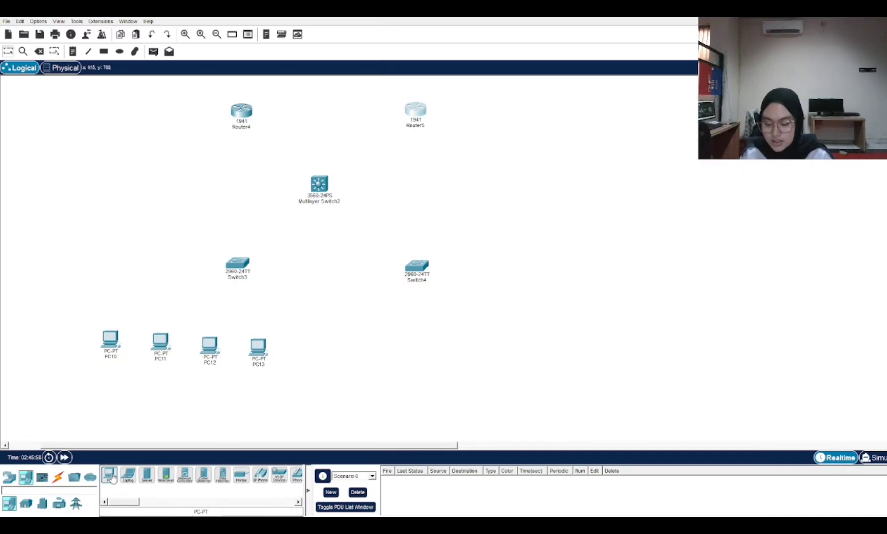
Place four more PCs in a row below the right 2960 switch
drag(107, 475, 370, 349)
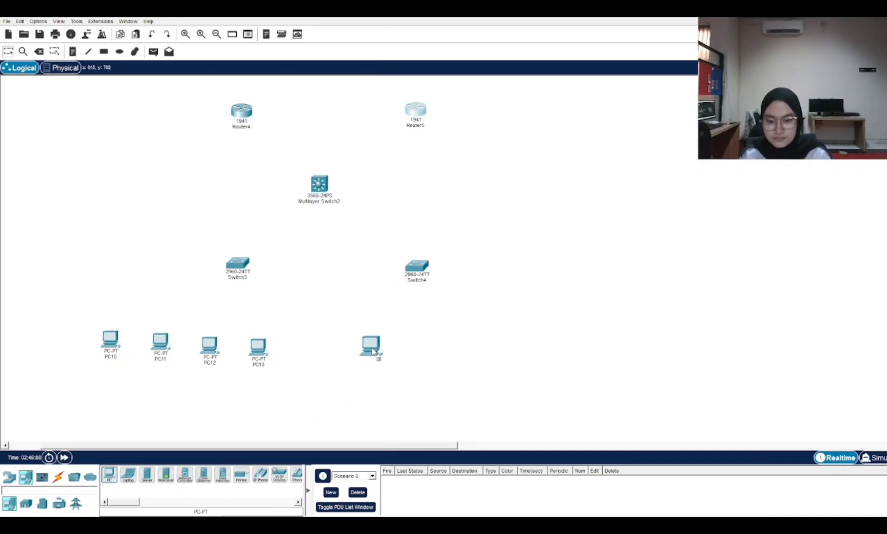
drag(113, 473, 423, 353)
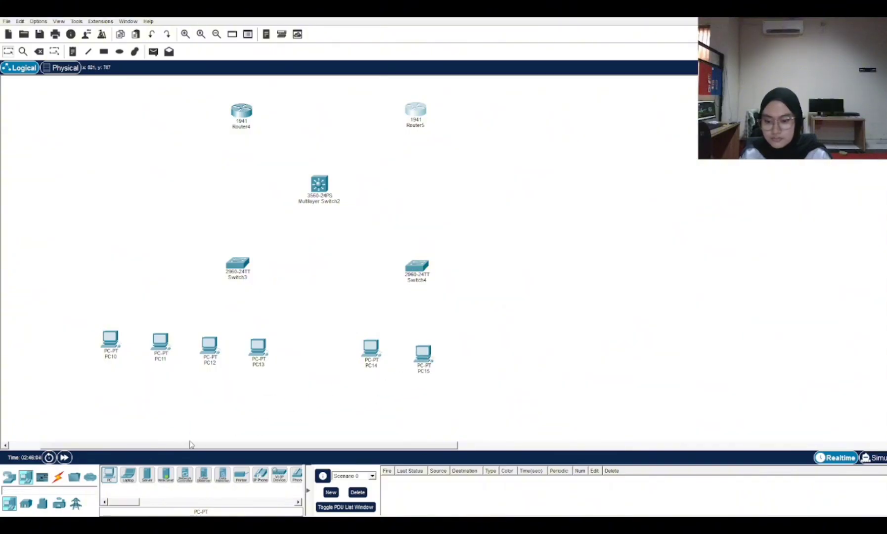
drag(110, 482, 480, 355)
drag(109, 475, 528, 355)
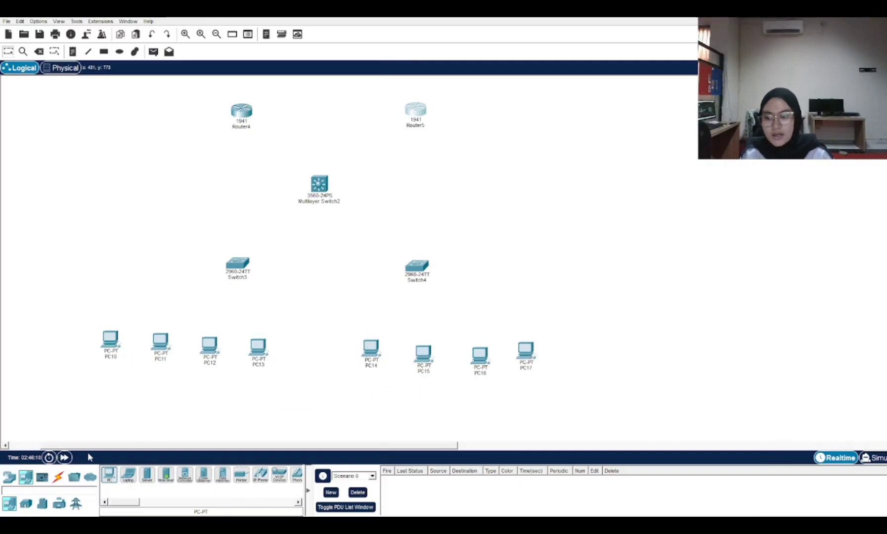
click(62, 477)
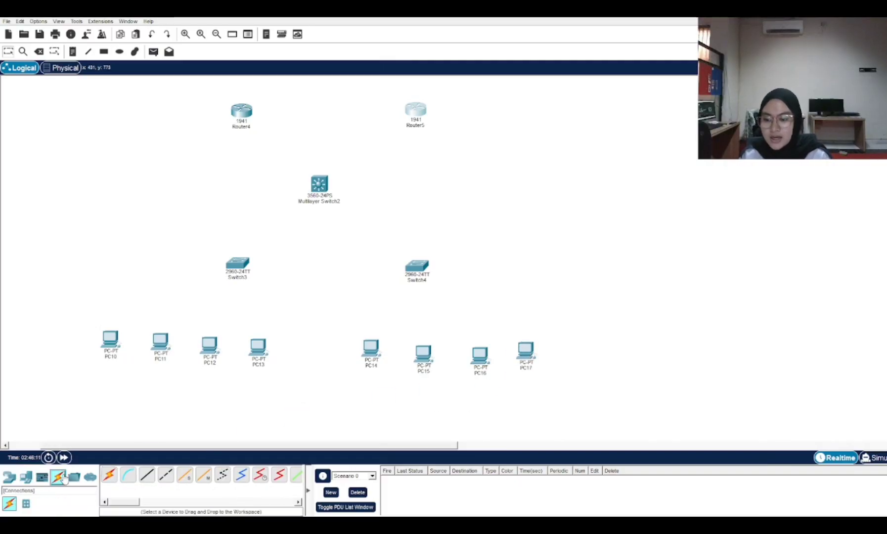
click(147, 476)
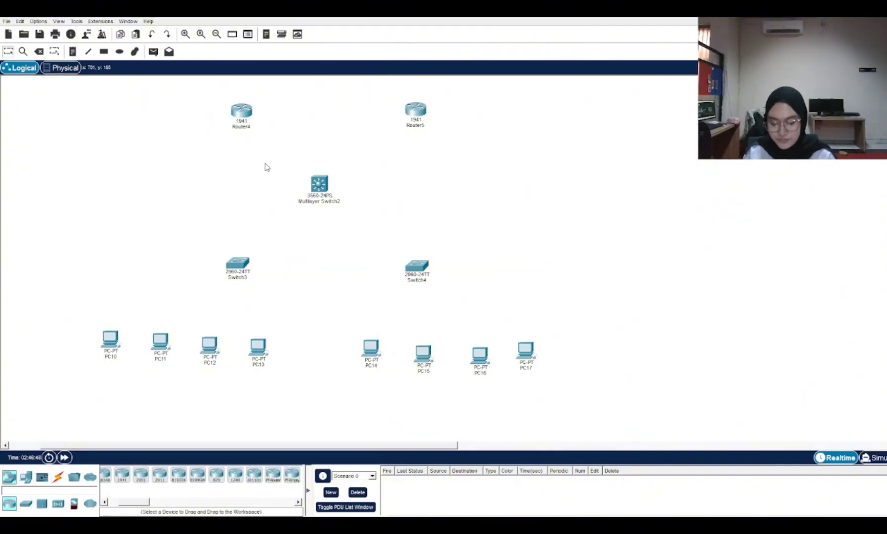
Rename the left router as Router1 and the right router as Router2
click(250, 127)
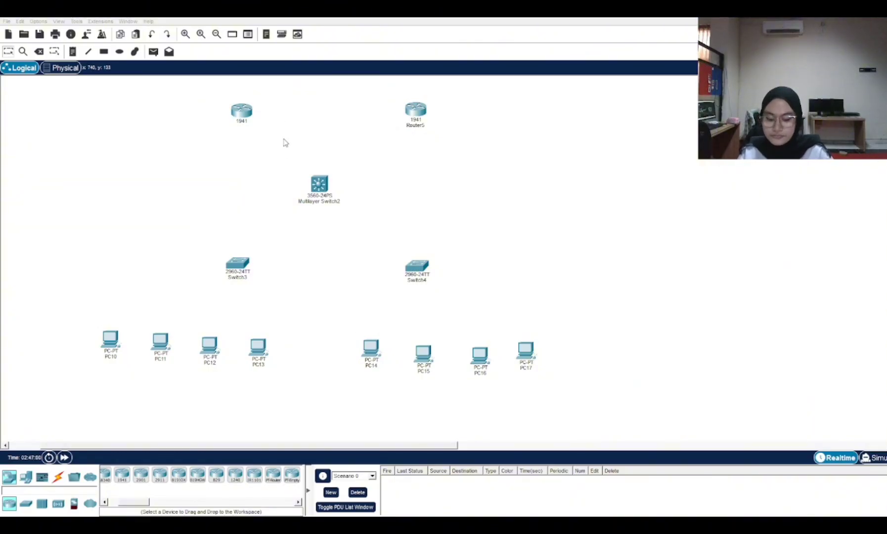
key(Return)
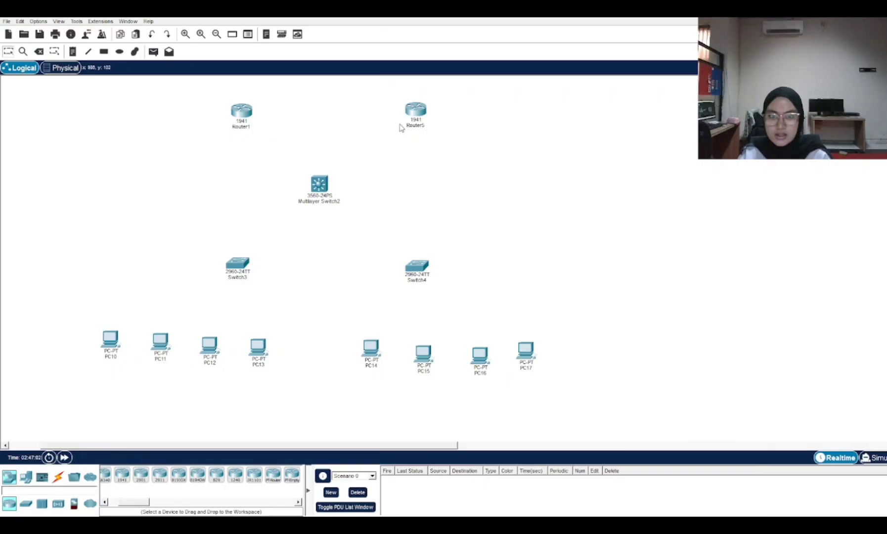
click(420, 125)
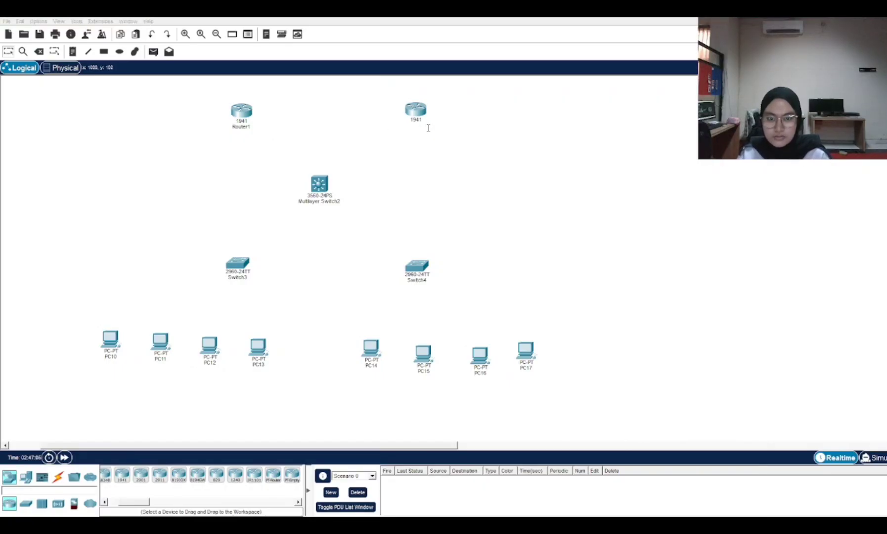
text(Router2)
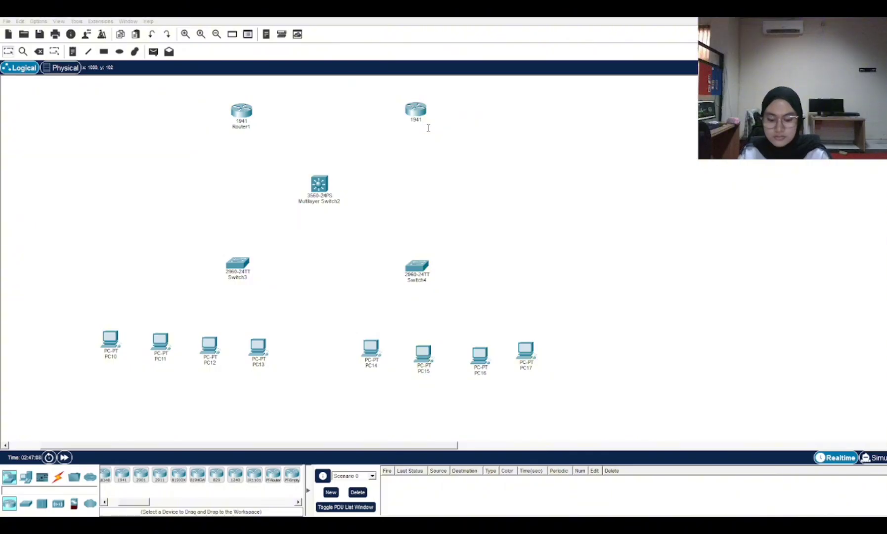
key(Return)
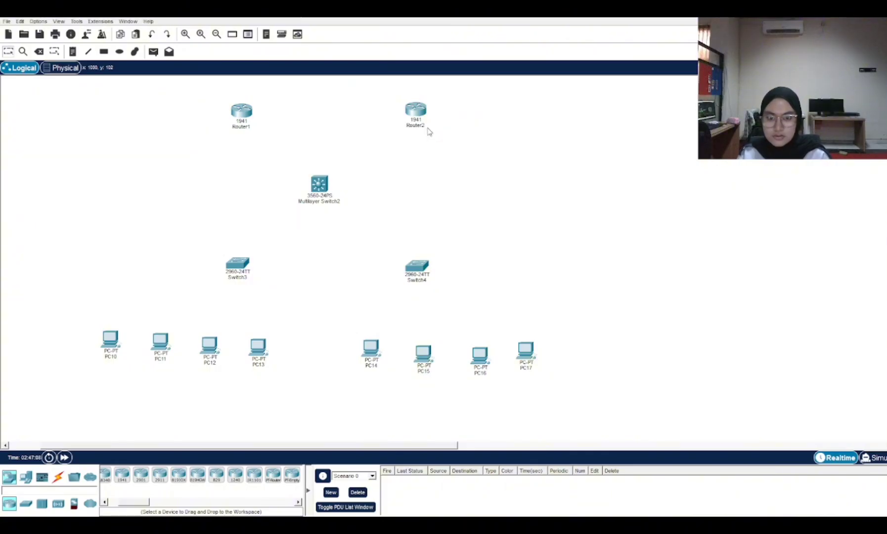
Rename the 3560 switch as Multilayer Switch1 and the left and right 2960 switches as Switch1 and Switch2
click(319, 201)
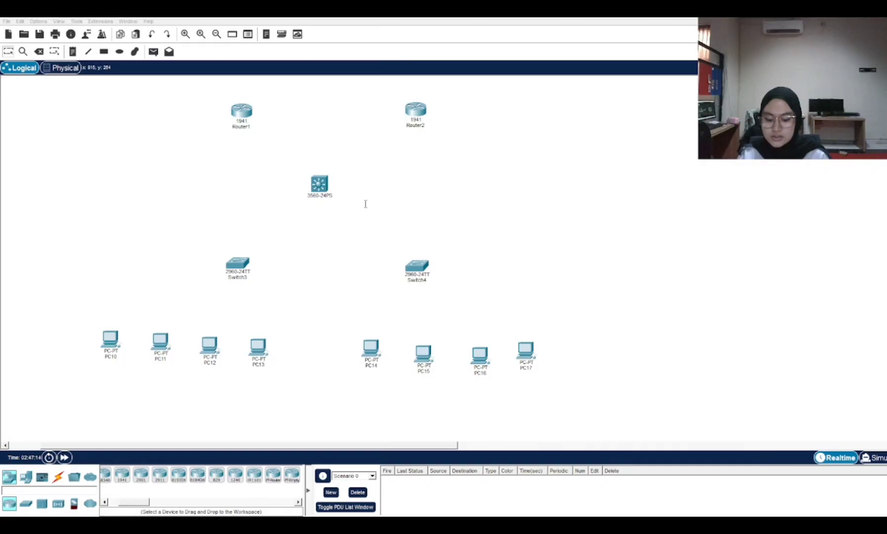
key(Return)
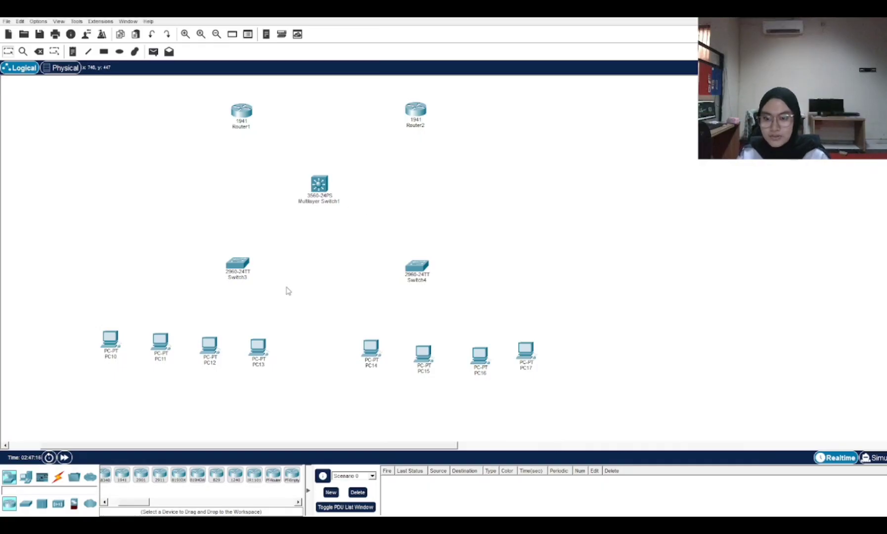
click(244, 278)
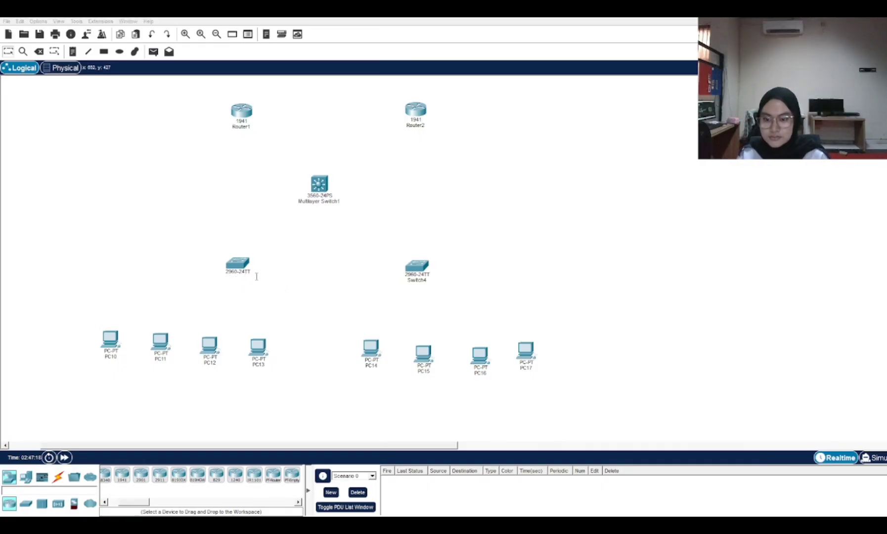
text(Switch1)
key(Return)
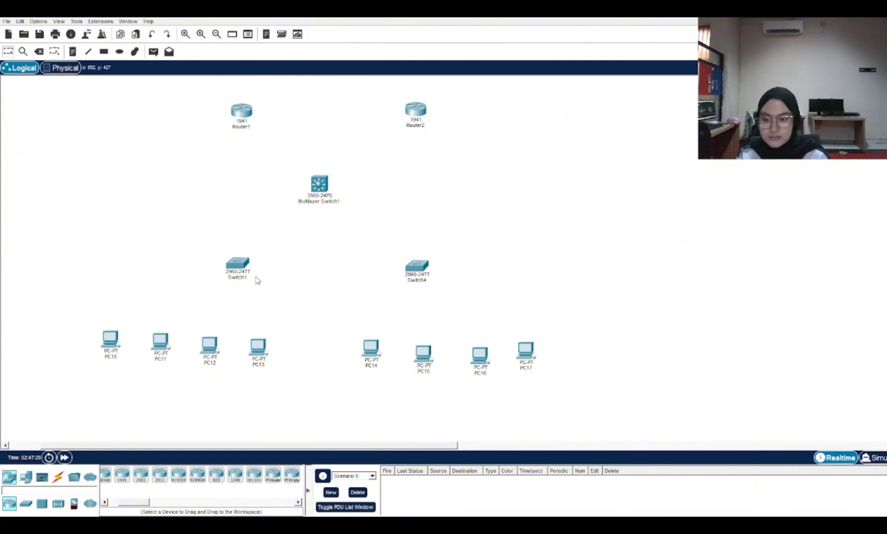
click(415, 278)
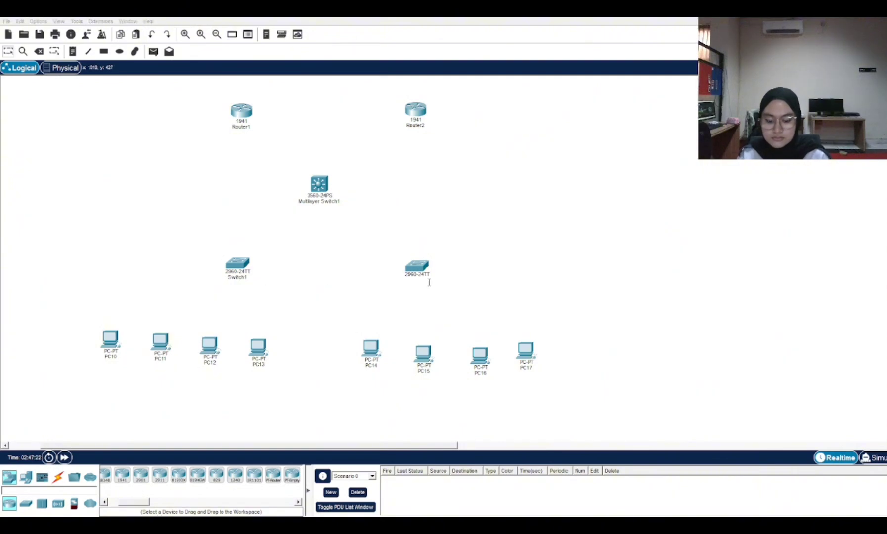
text(Switch2)
key(Return)
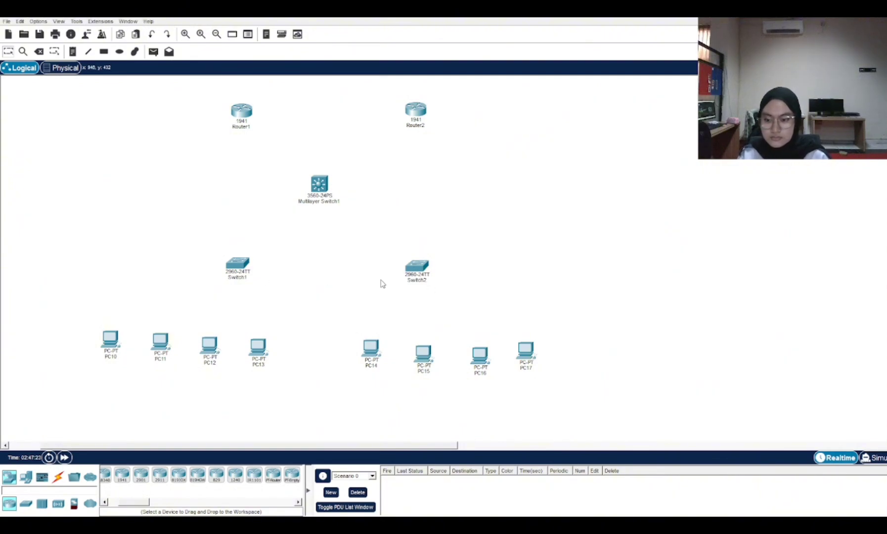
Rename the leftmost PC as PC1
click(115, 354)
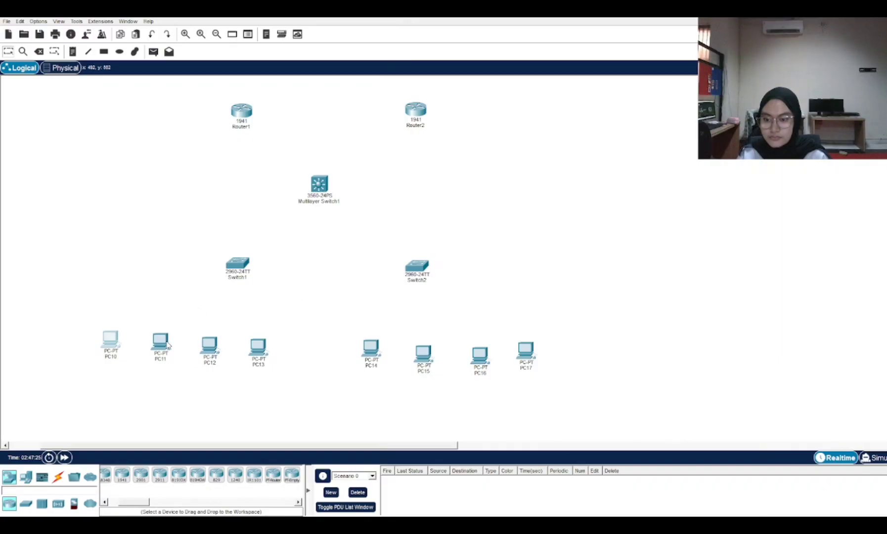
click(113, 359)
click(114, 356)
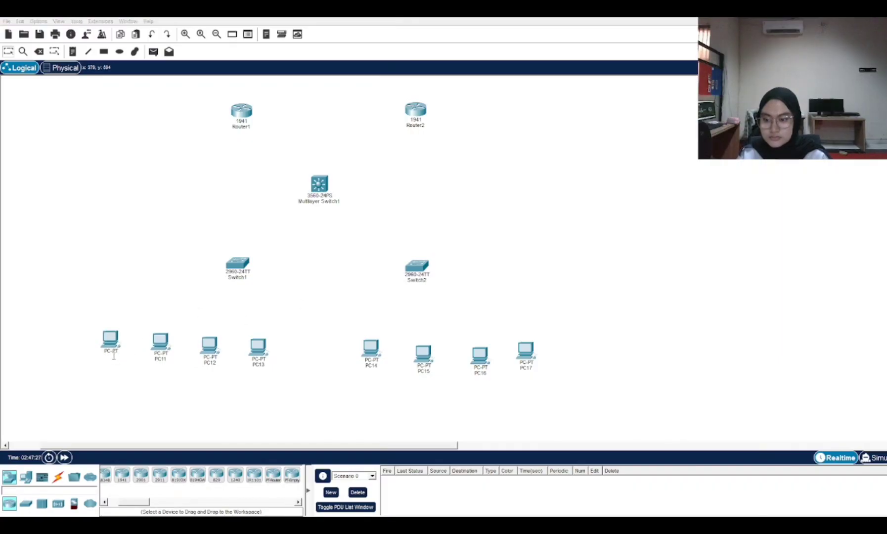
text(PC1)
key(Return)
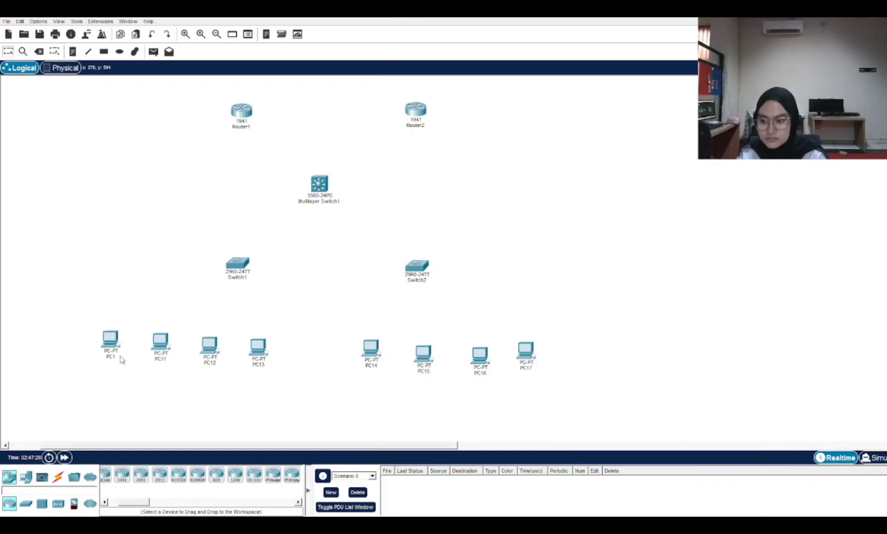
click(161, 360)
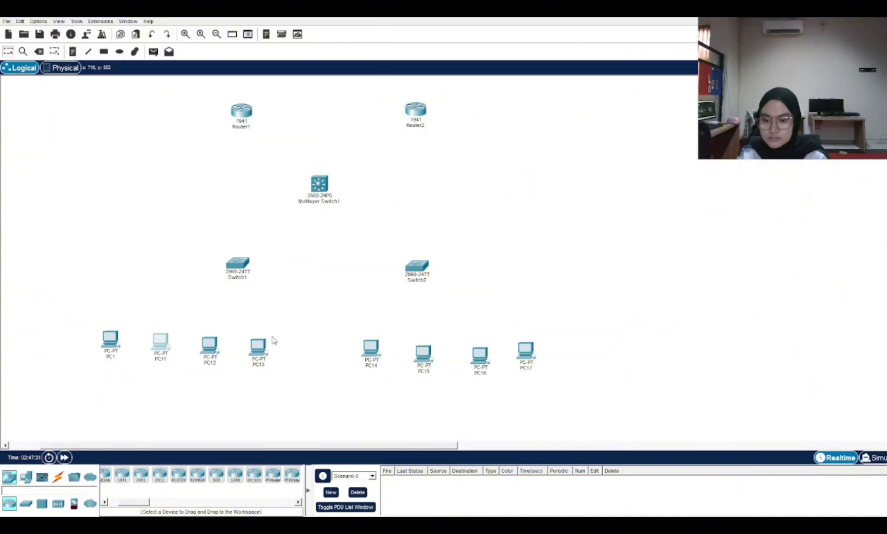
click(164, 360)
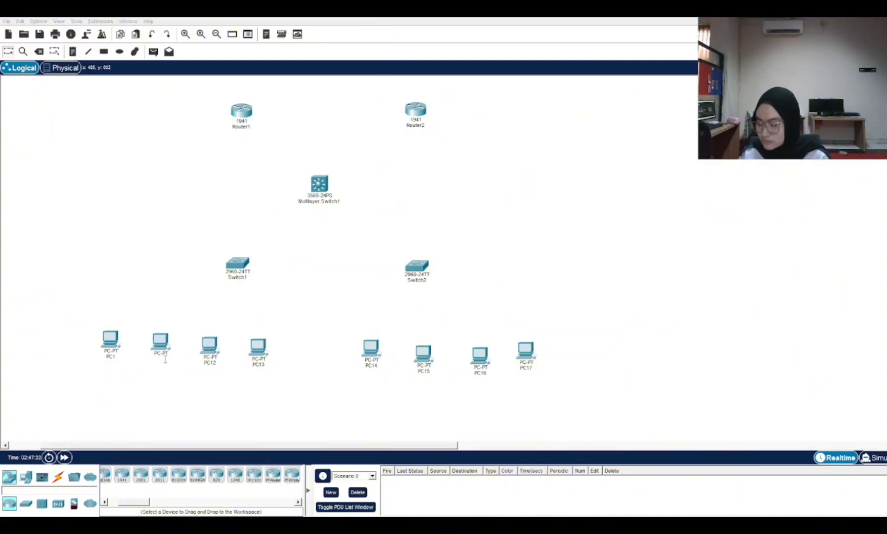
click(107, 373)
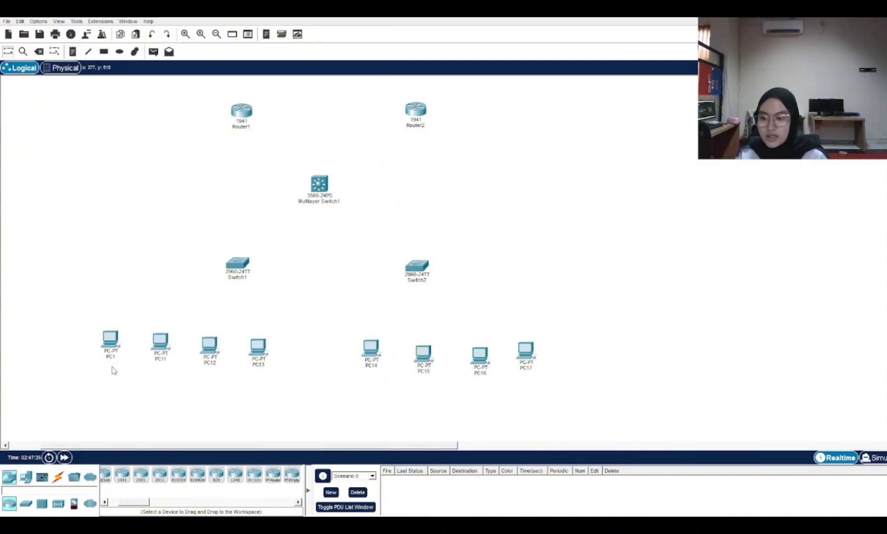
Rename the leftmost PC as PC0
click(113, 358)
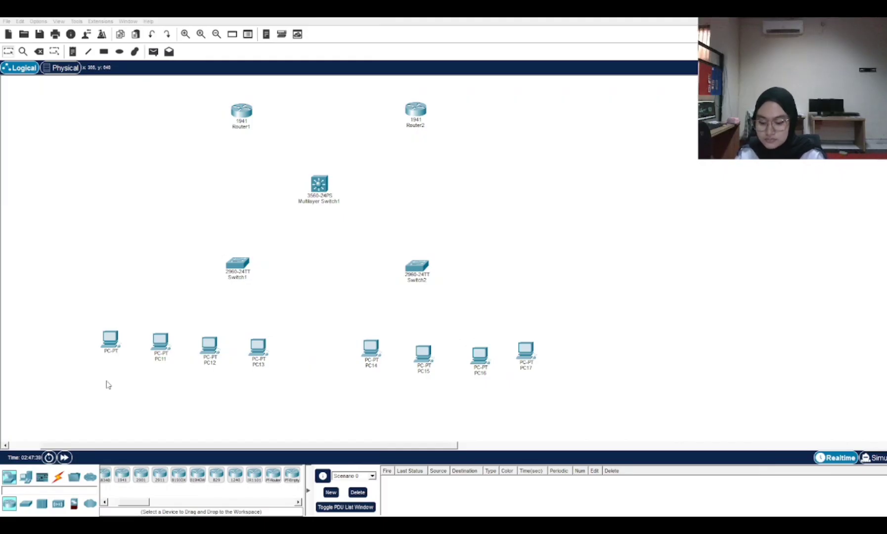
click(108, 385)
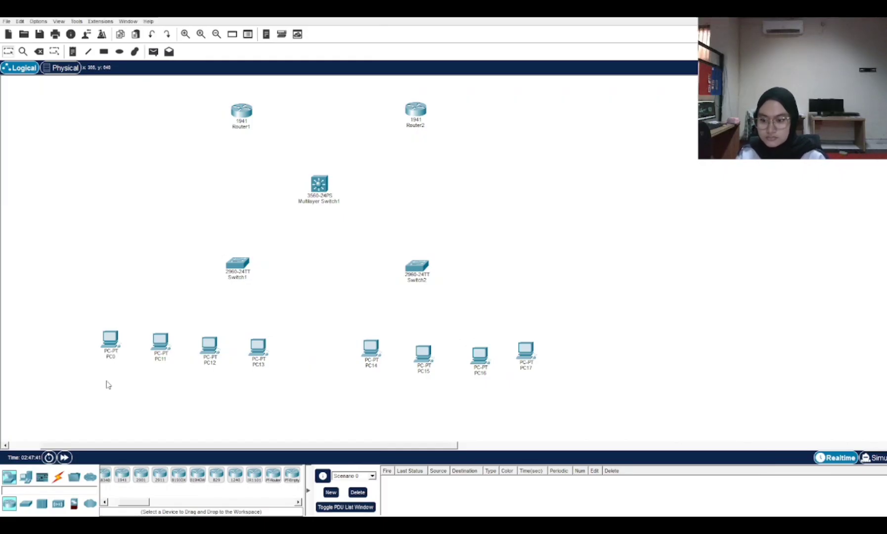
Rename the second, third and fourth PCs from the left as PC1, PC2 and PC3
click(163, 362)
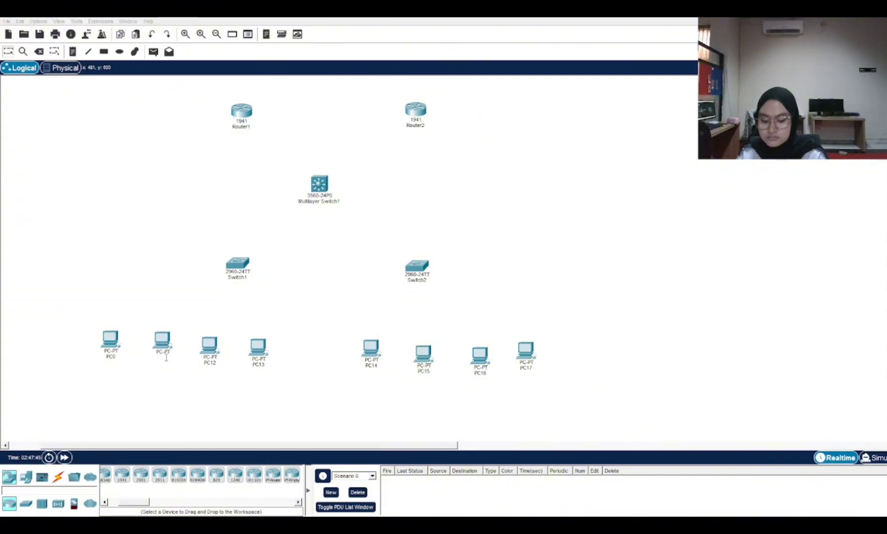
key(Return)
click(210, 362)
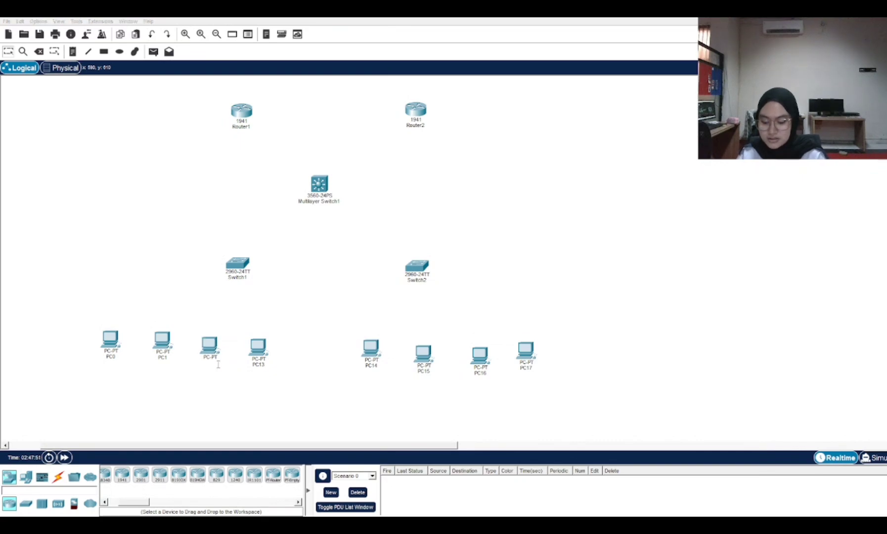
text(PC2)
key(Return)
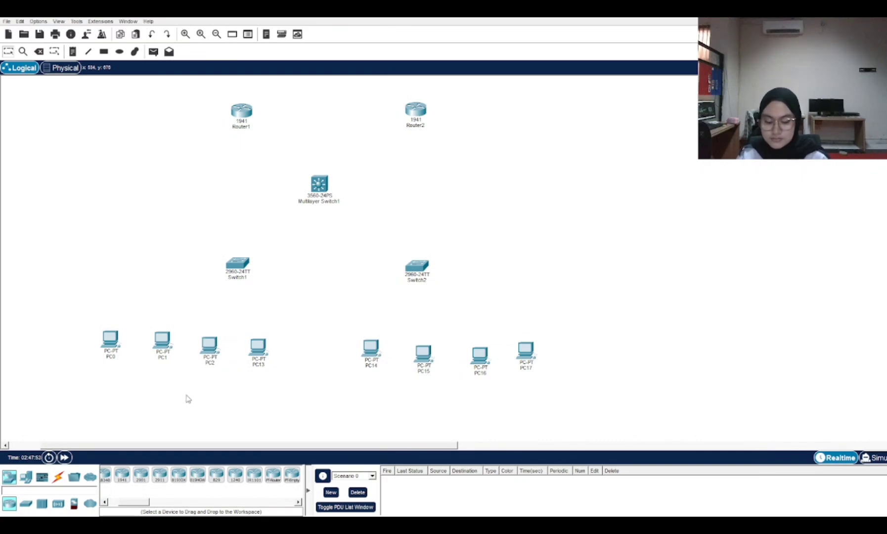
click(264, 364)
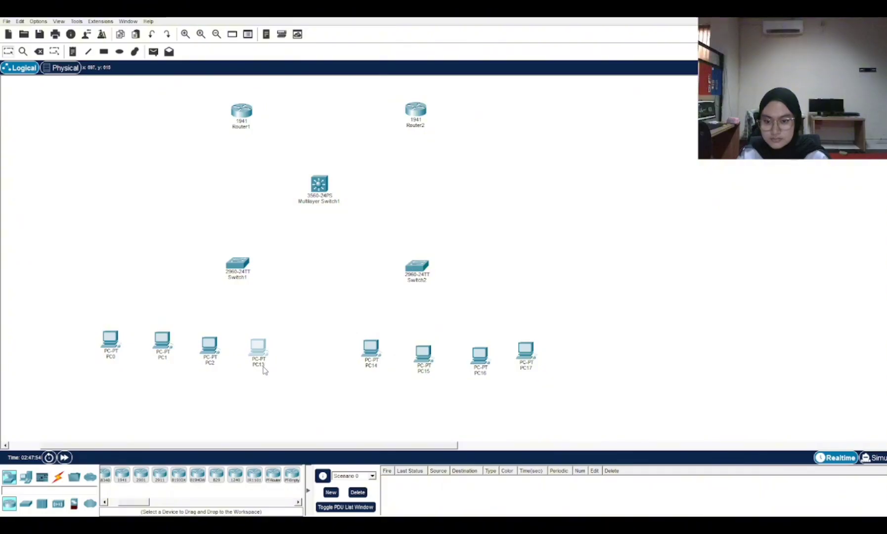
click(260, 365)
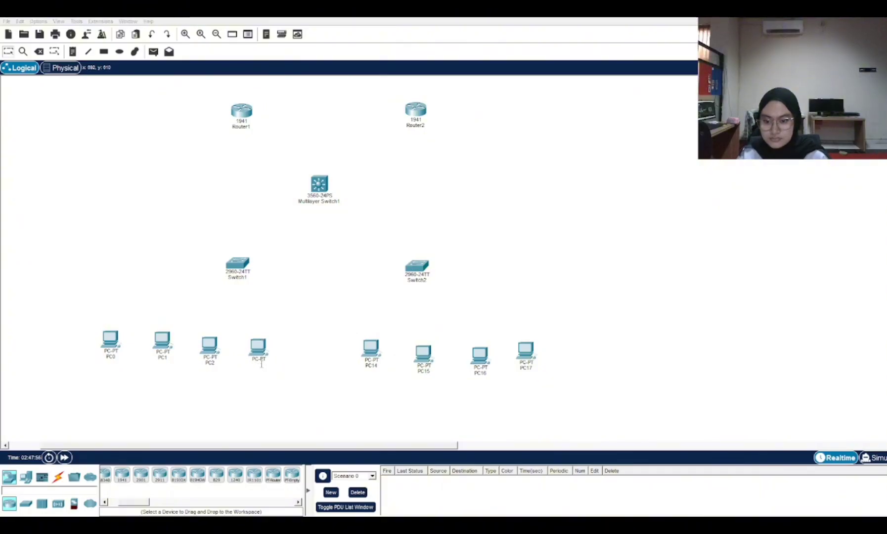
text(PC3)
key(Return)
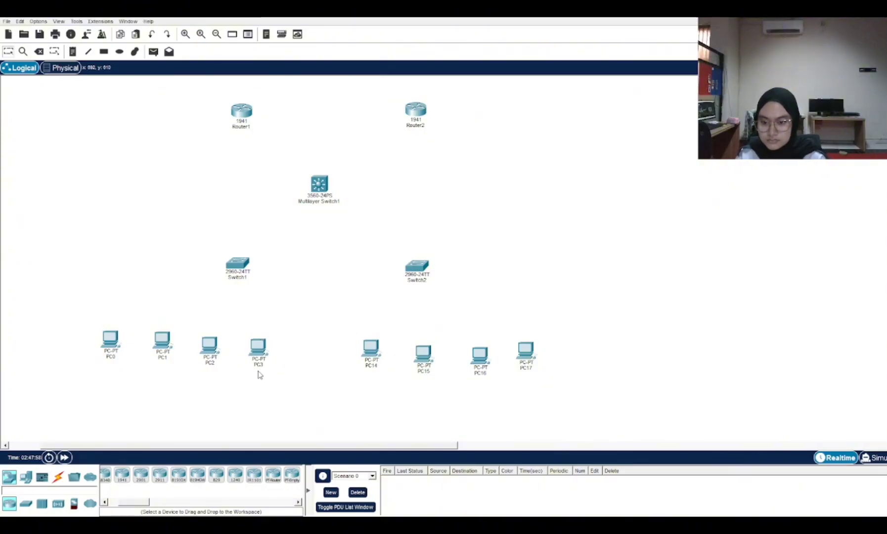
Rename the first two PCs of the group below Switch2 as PC4 and PC5
click(376, 366)
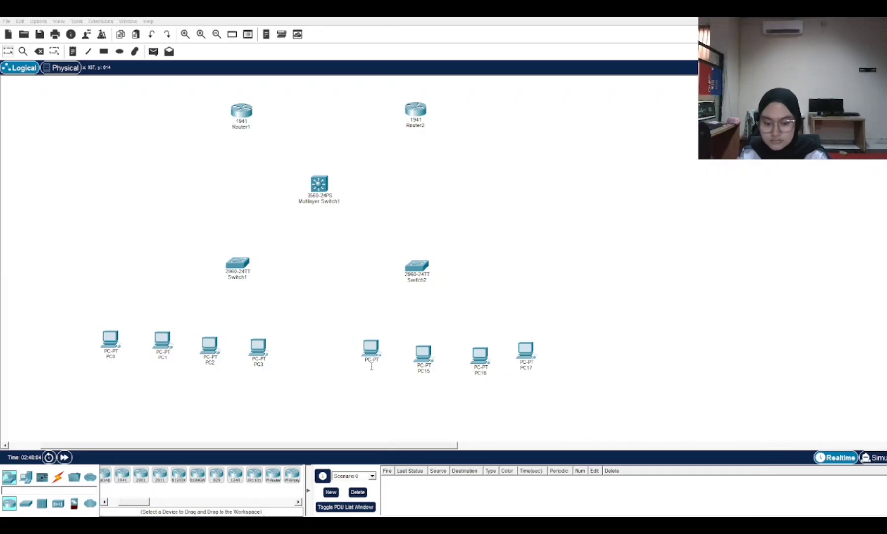
text(PC4)
key(Return)
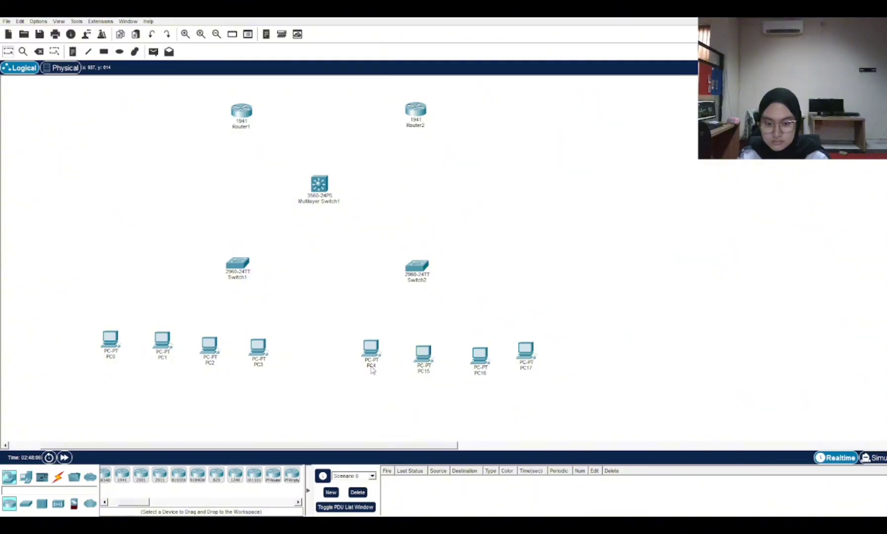
click(425, 372)
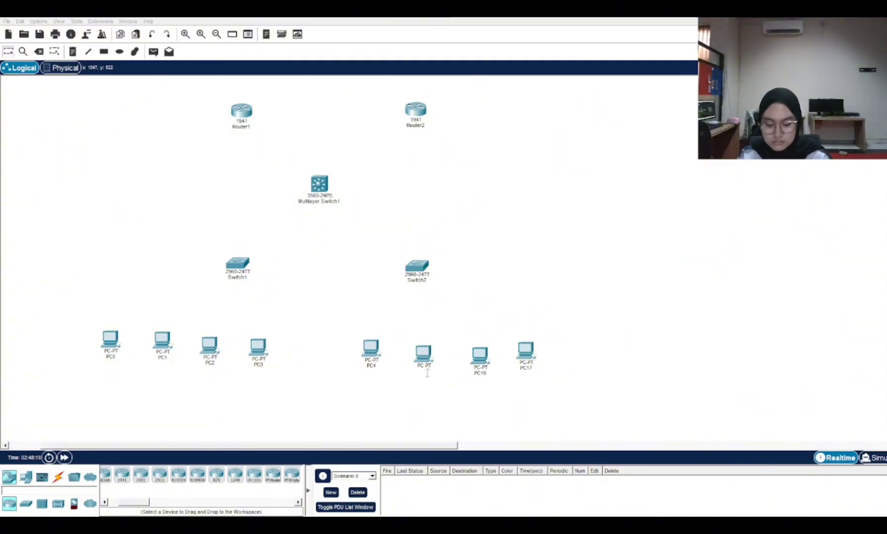
text(PC5)
key(Return)
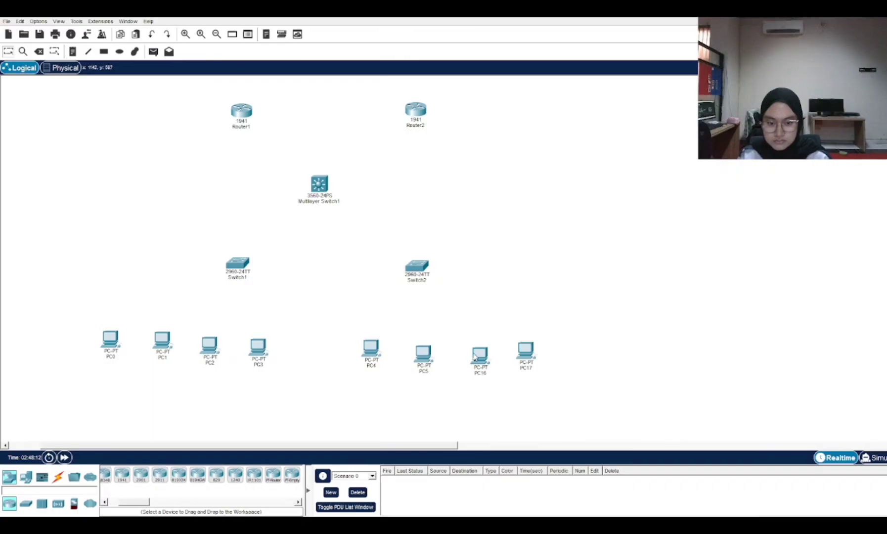
Rename the last two PCs of the group below Switch2 as PC6 and PC7
click(484, 369)
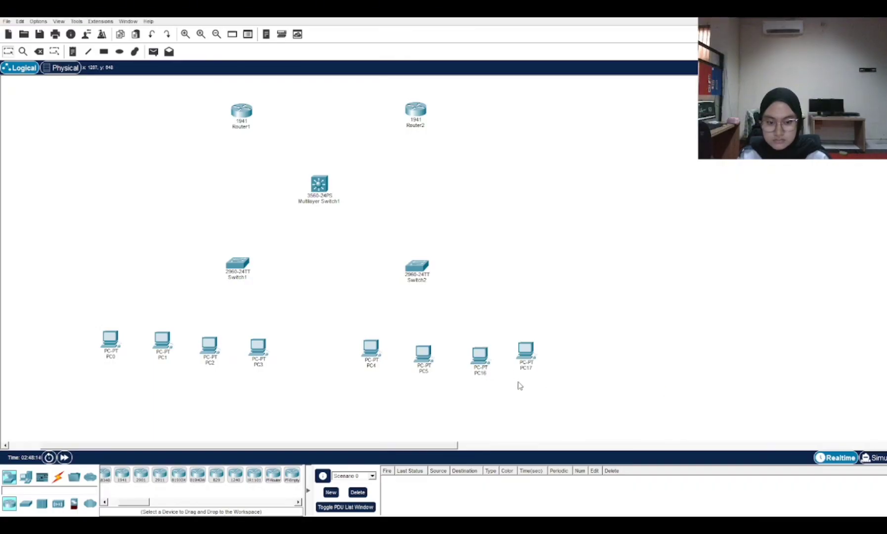
click(484, 373)
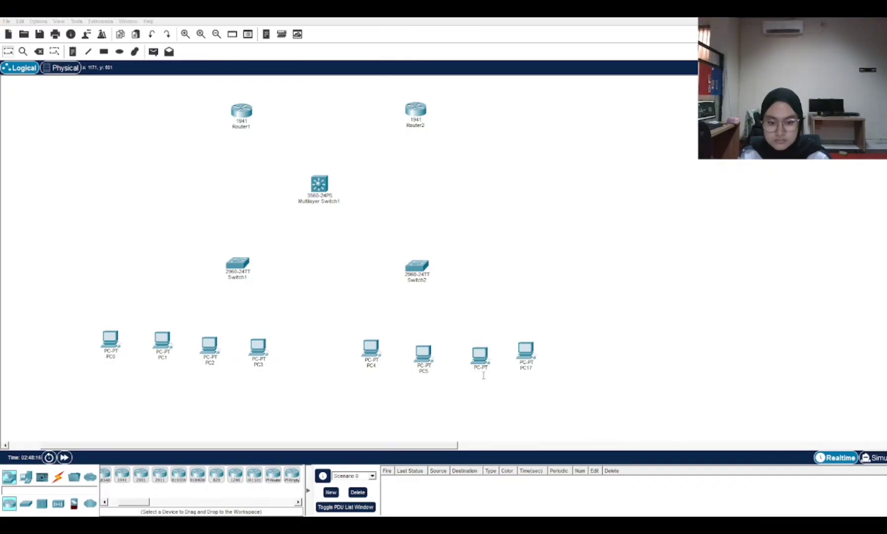
text(PC6)
key(Return)
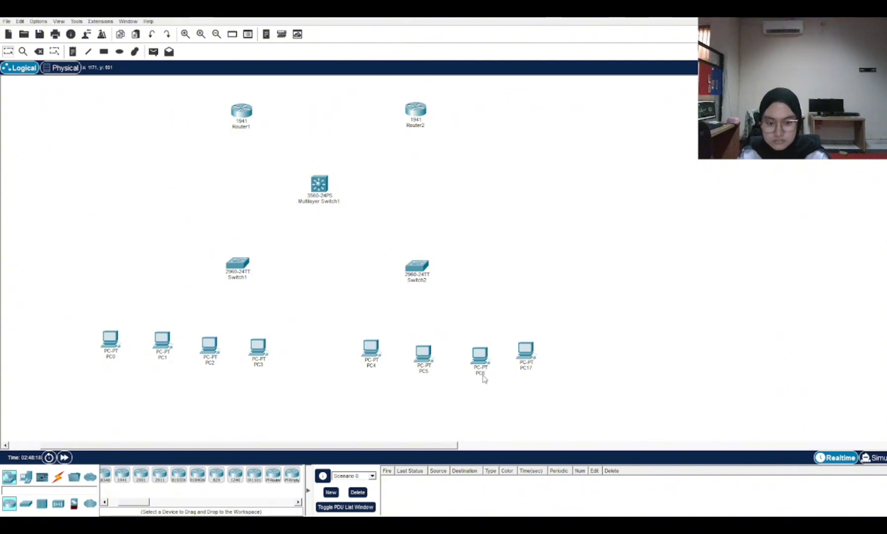
click(527, 367)
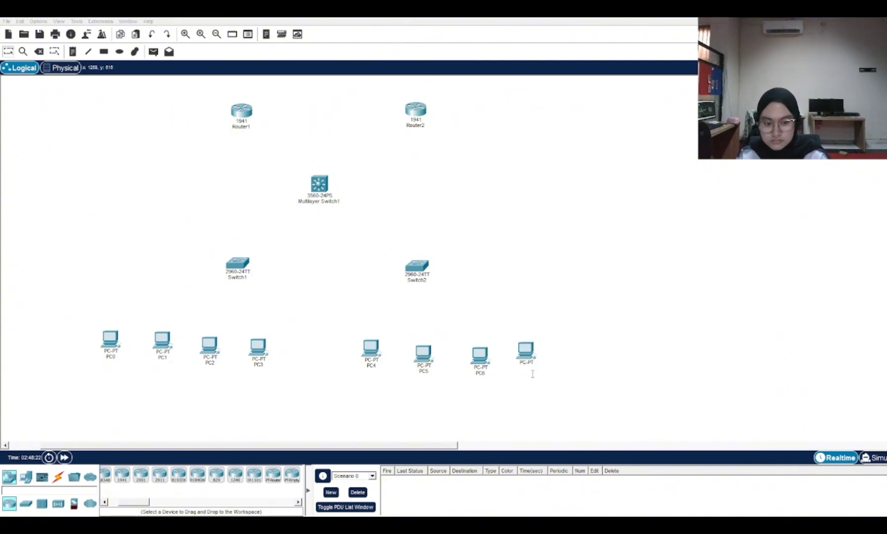
text(PC7)
key(Return)
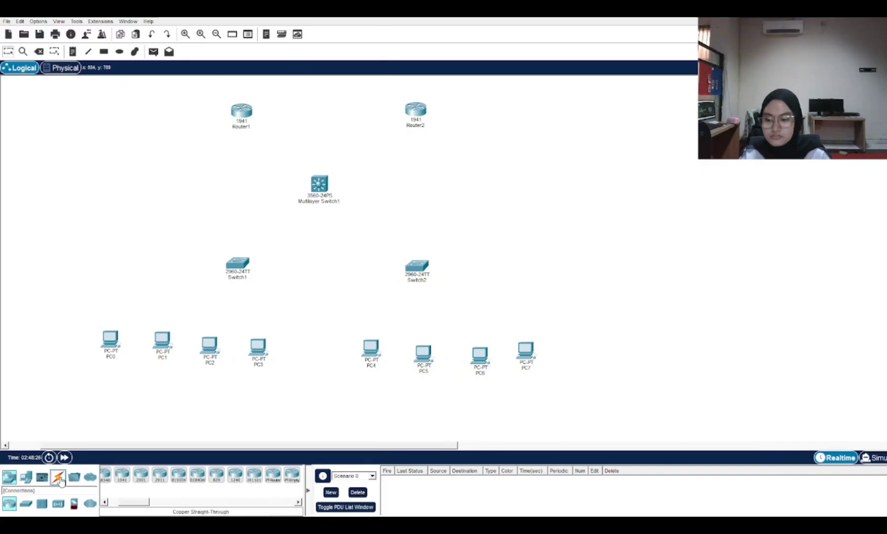
Connect Router1 and Router2 to Multilayer Switch1 with copper straight-through cables
click(59, 478)
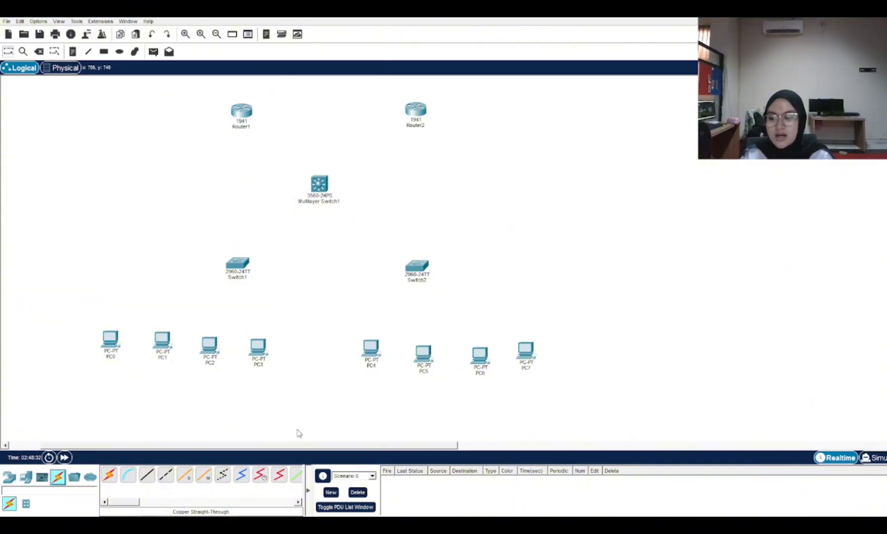
click(148, 479)
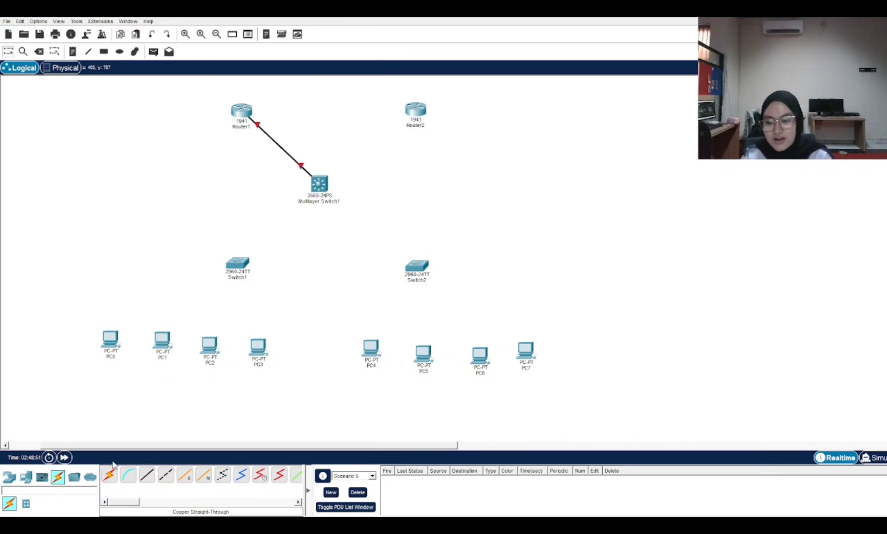
click(147, 474)
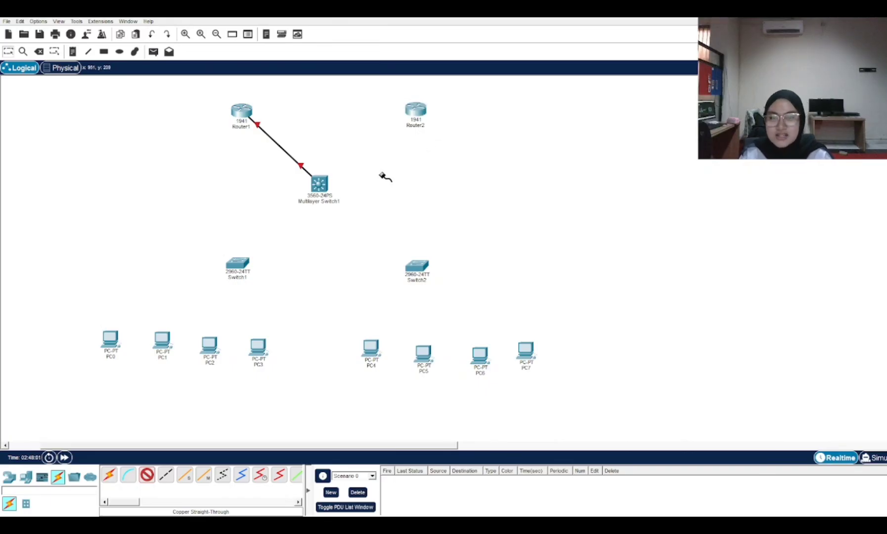
click(425, 140)
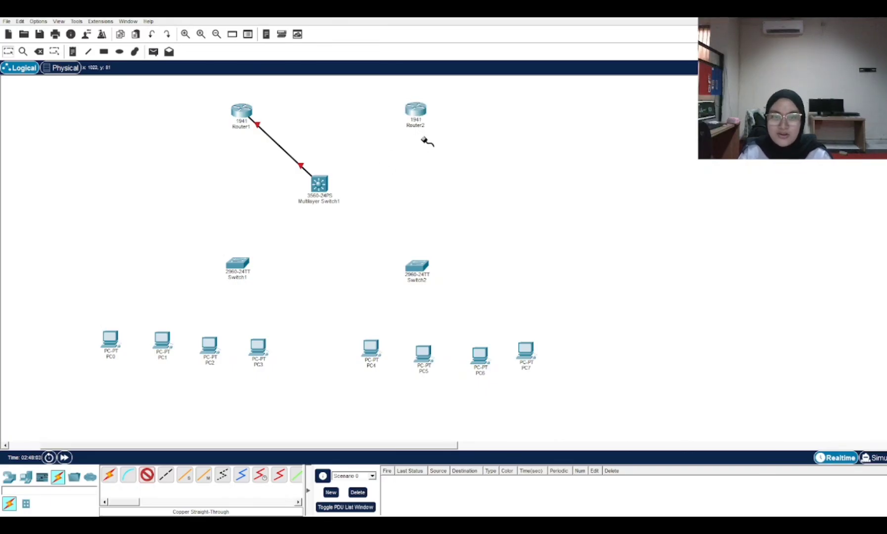
click(319, 183)
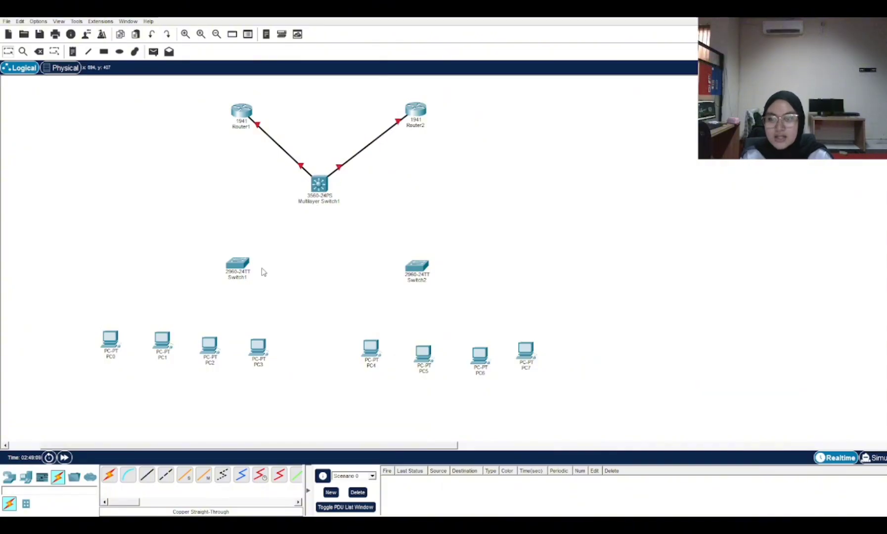
Connect Switch1 and Switch2 to Multilayer Switch1 with copper straight-through cables
click(239, 271)
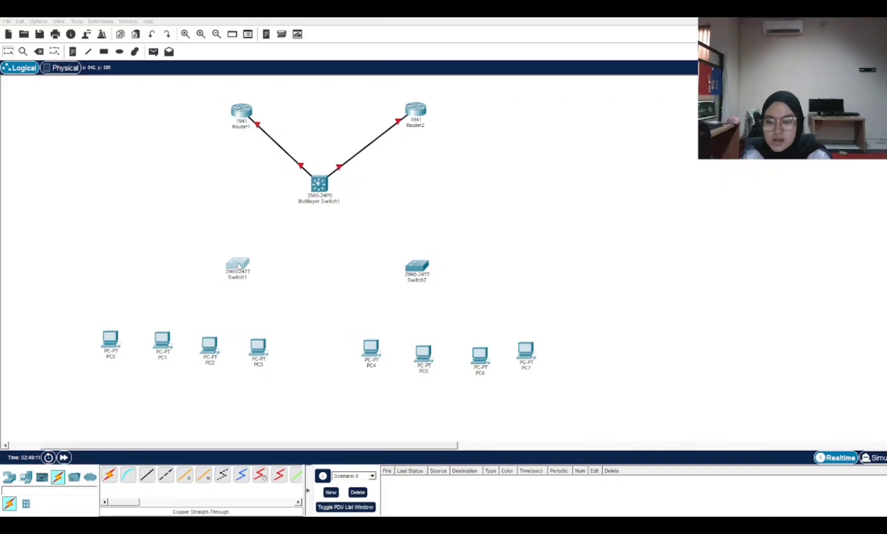
click(606, 94)
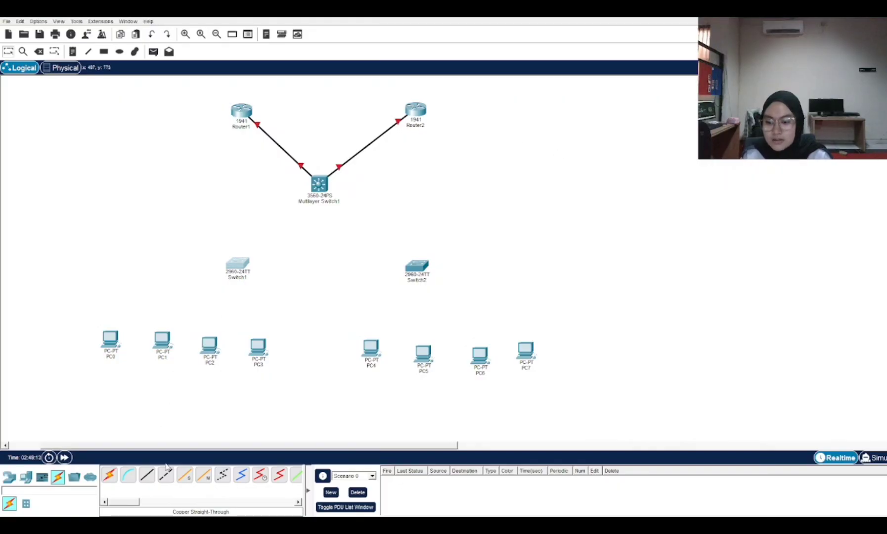
click(148, 474)
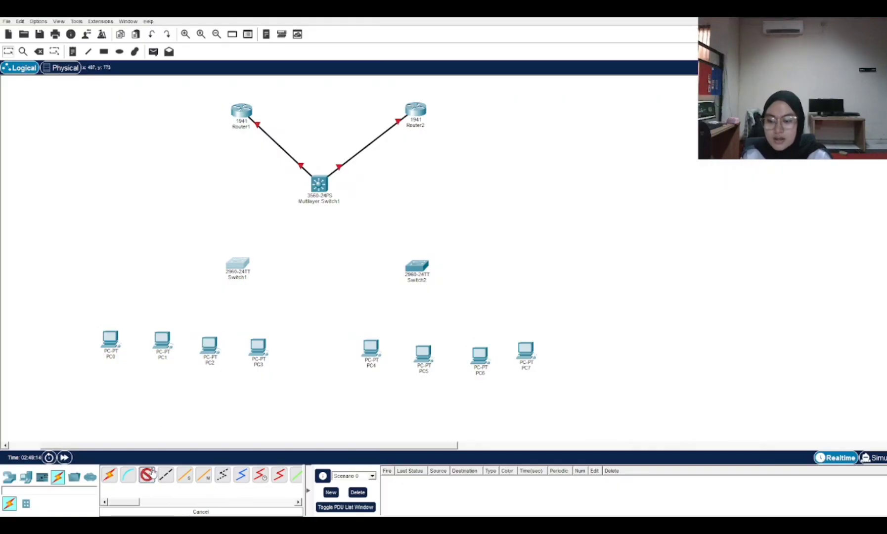
click(318, 203)
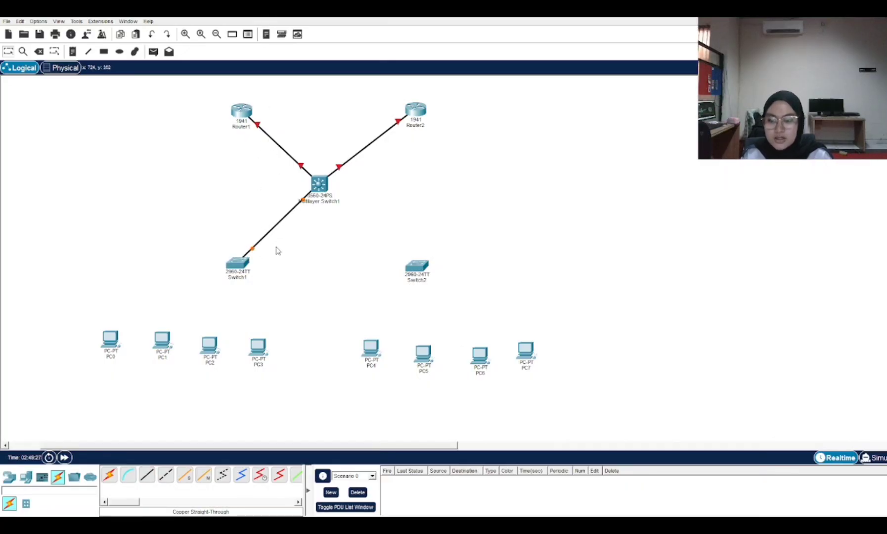
click(147, 475)
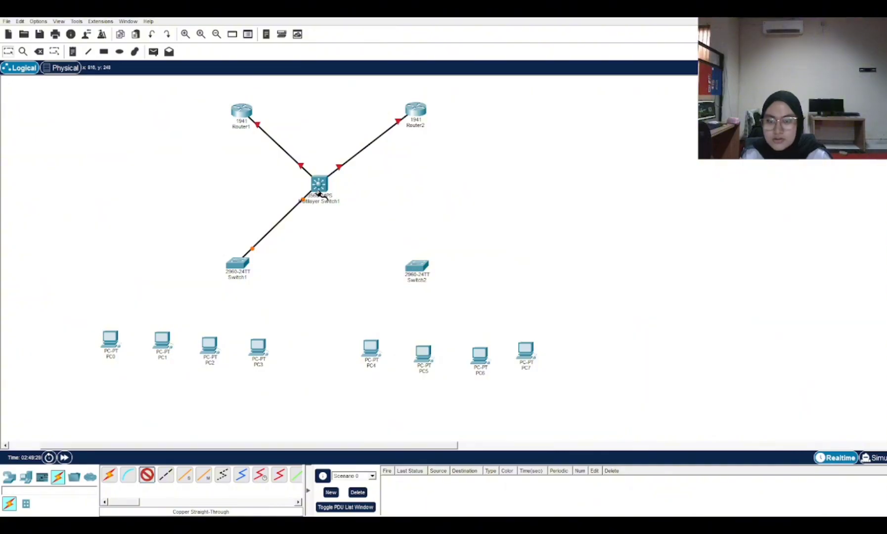
click(345, 206)
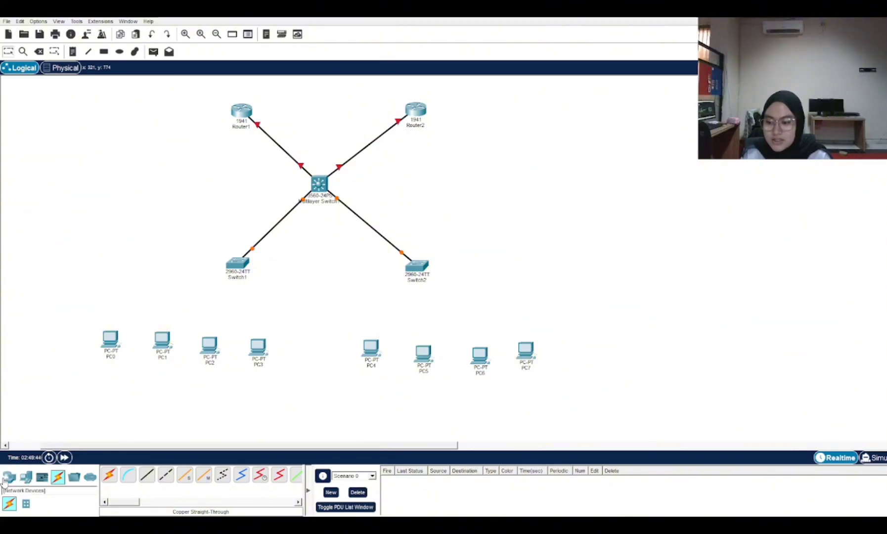
Add two more PCs to the PC row, side by side to the right of PC7
click(9, 477)
click(31, 480)
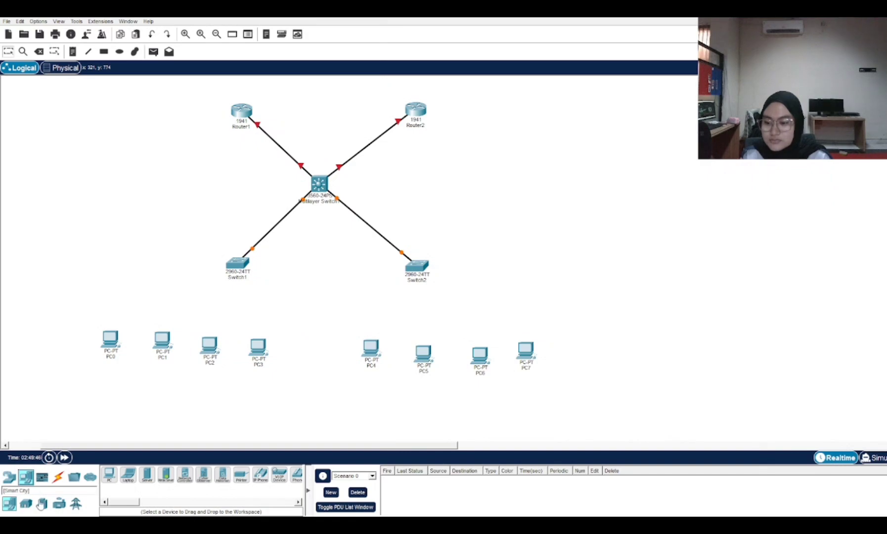
click(109, 476)
click(519, 371)
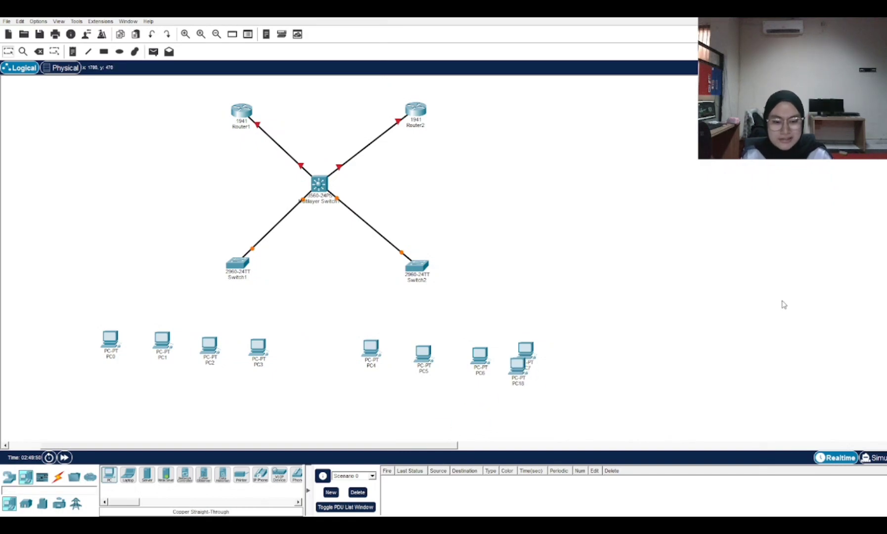
drag(523, 372, 587, 358)
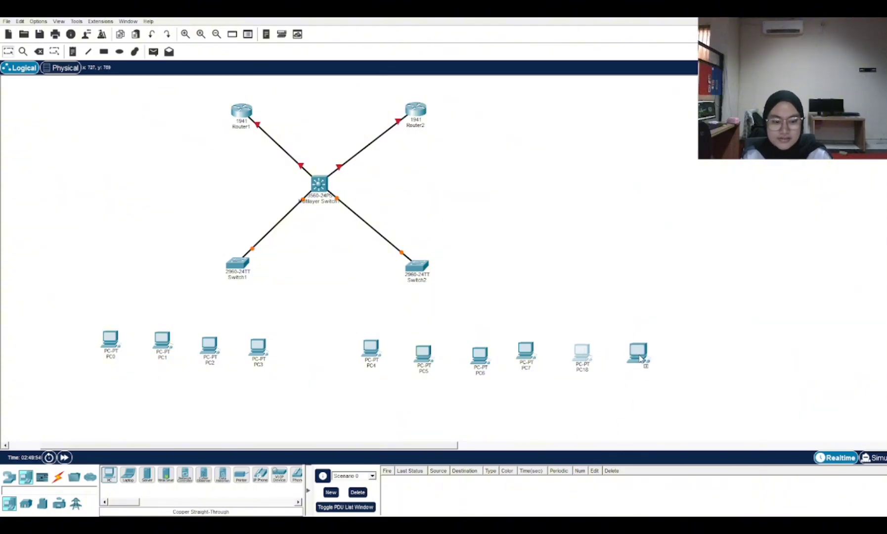
click(637, 354)
Rename the two added PCs to the right of PC7 as PC8 and PC9
click(582, 371)
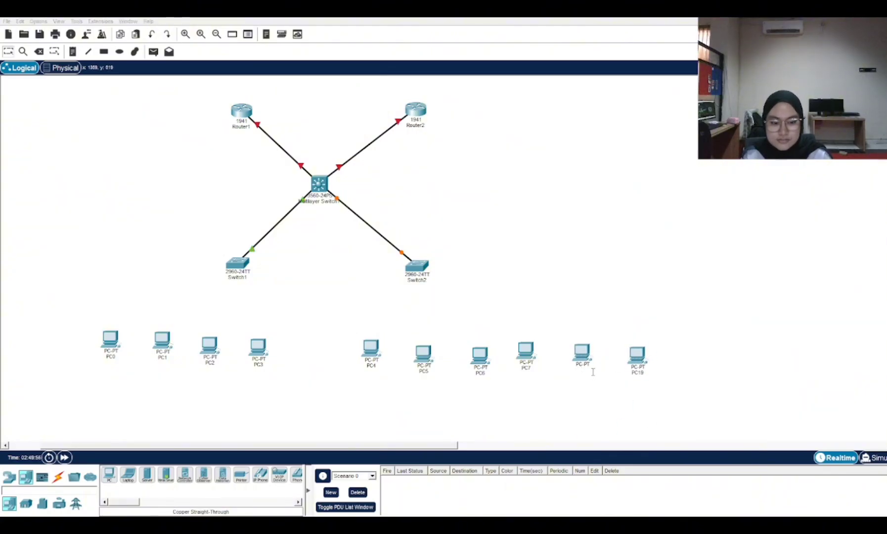
text(PC8)
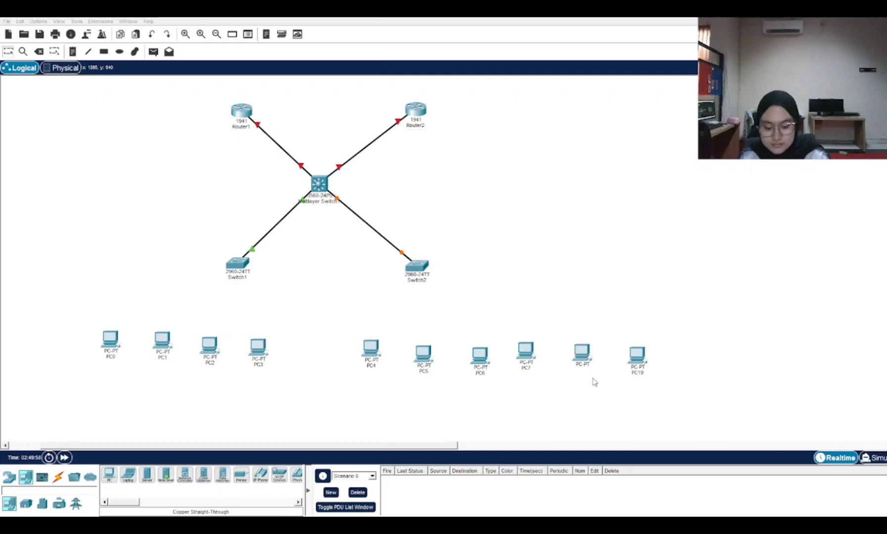
key(Return)
click(642, 373)
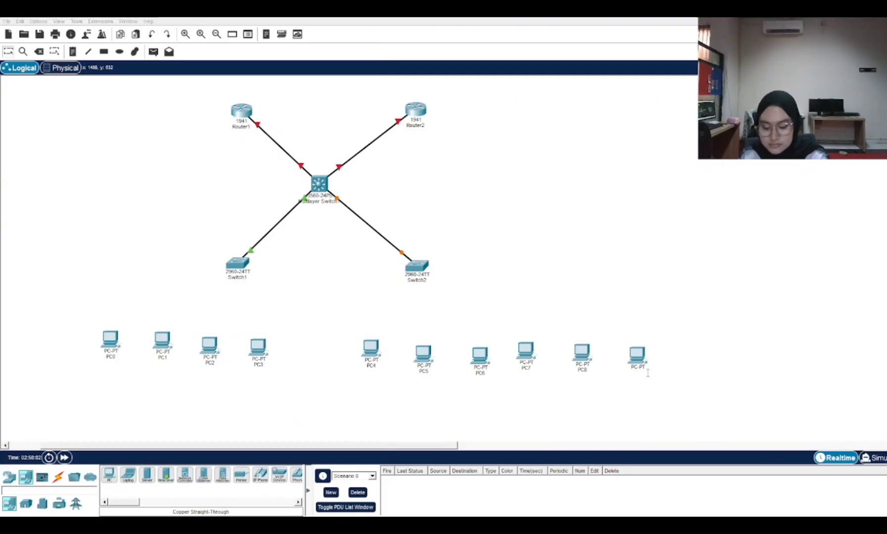
text(PC9)
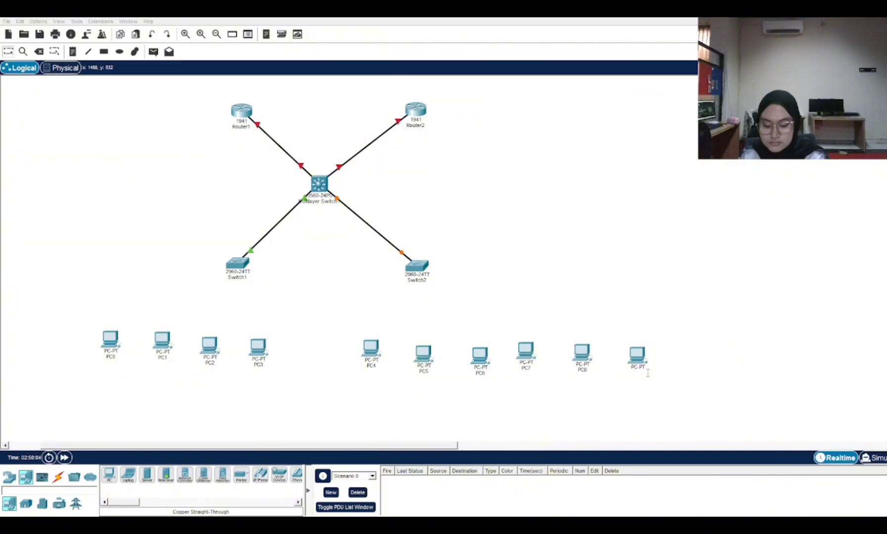
key(Return)
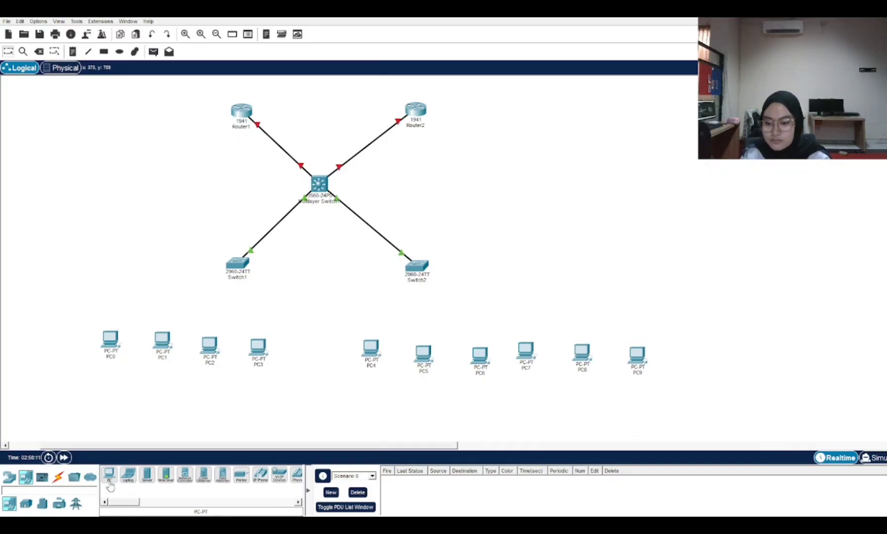
Connect PC0 and PC1 to Switch1 with copper straight-through cables
click(58, 477)
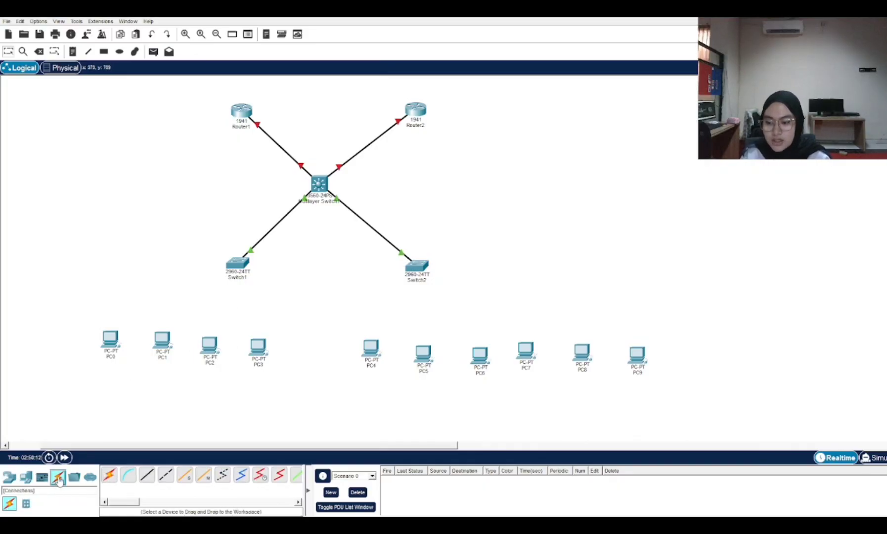
click(147, 474)
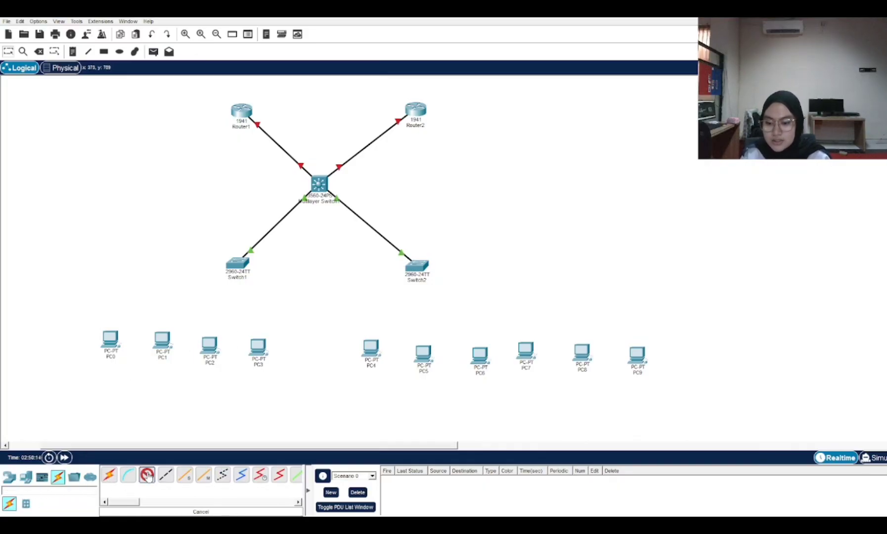
click(239, 268)
click(111, 340)
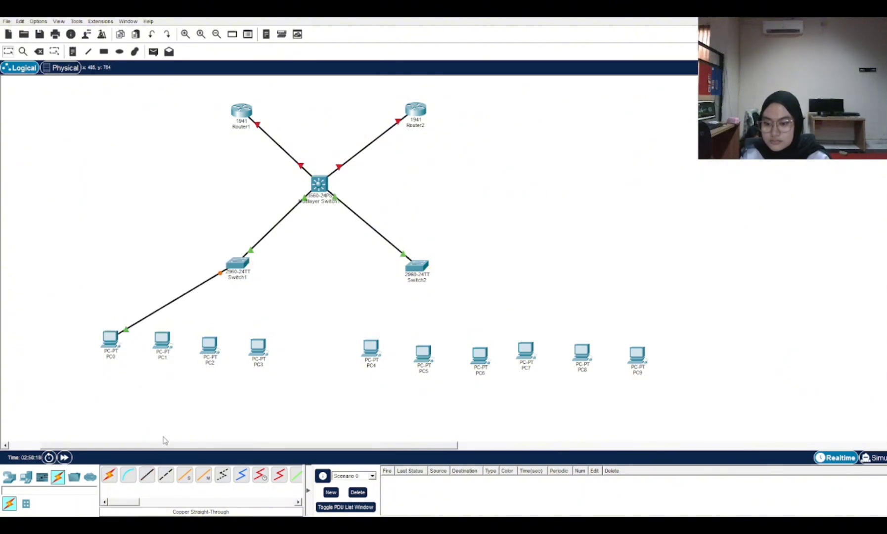
click(147, 474)
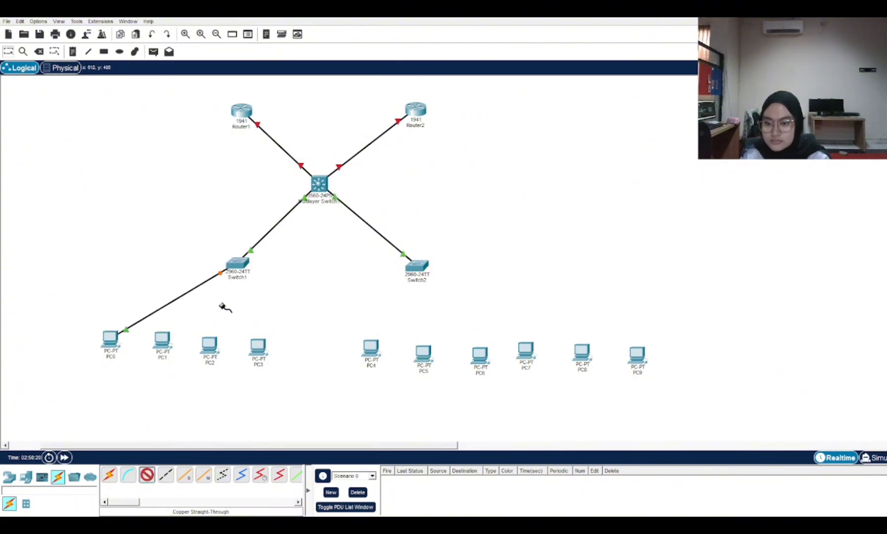
click(248, 289)
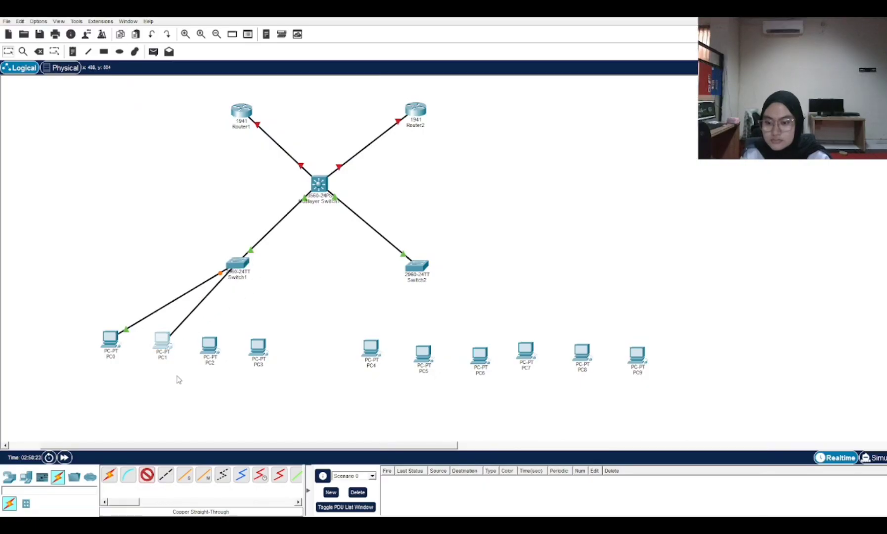
Connect PC2 and PC3 to Switch1 with copper straight-through cables
click(147, 476)
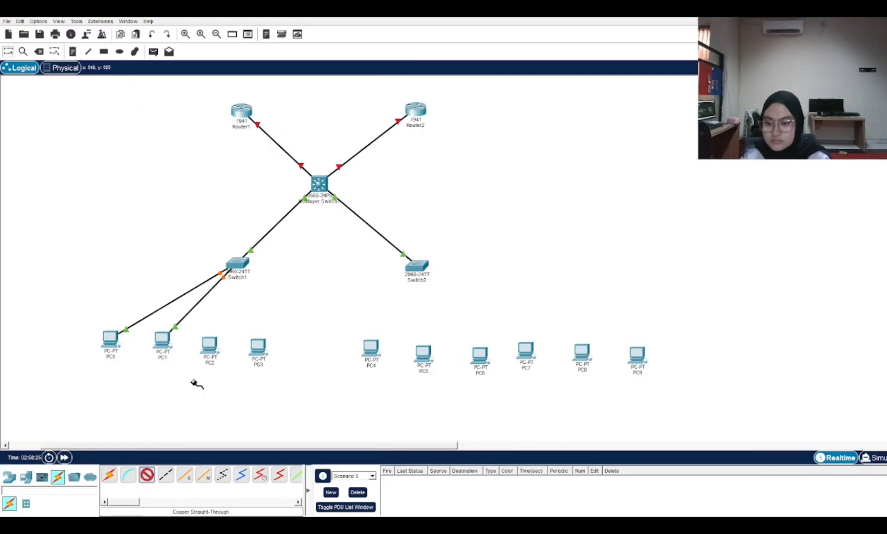
click(237, 273)
click(242, 290)
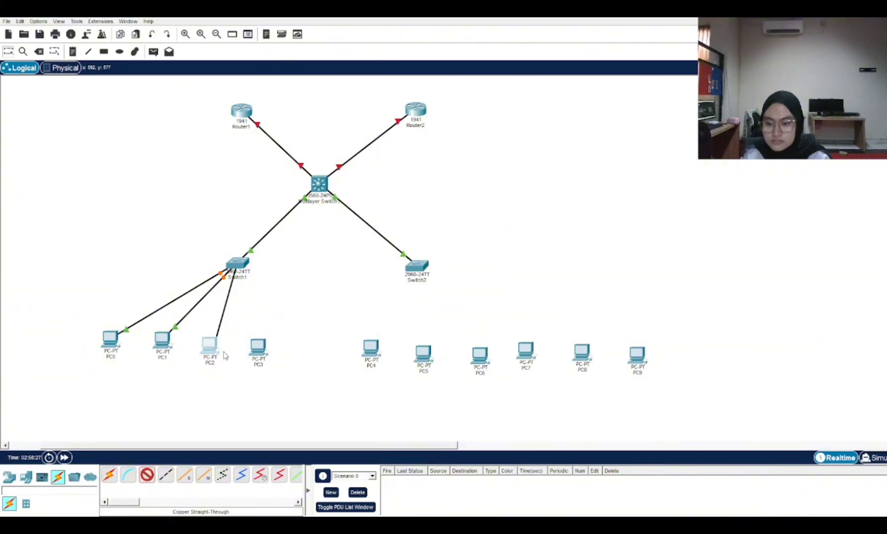
click(231, 387)
click(146, 475)
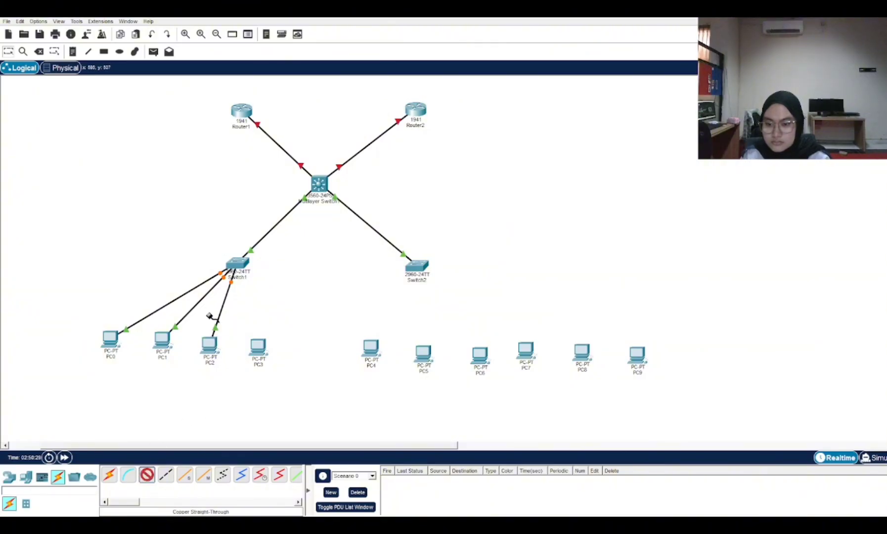
click(238, 266)
click(250, 282)
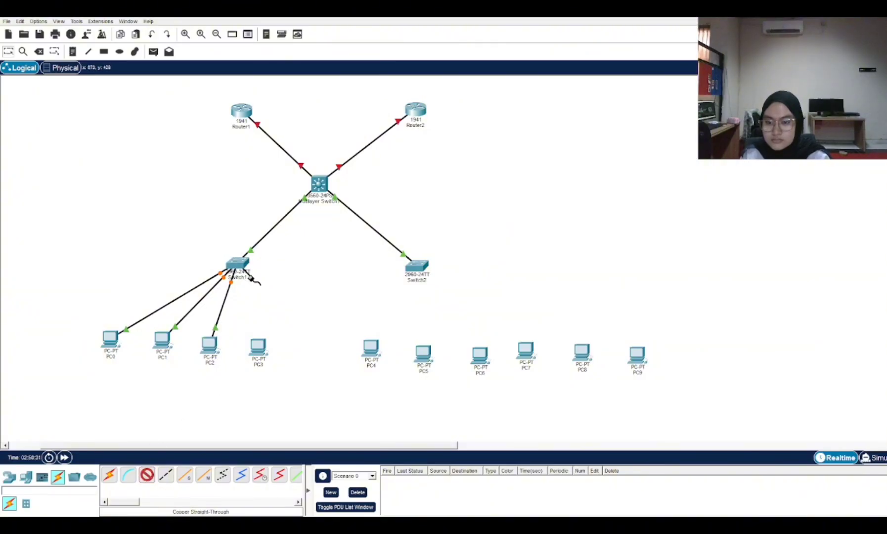
click(260, 346)
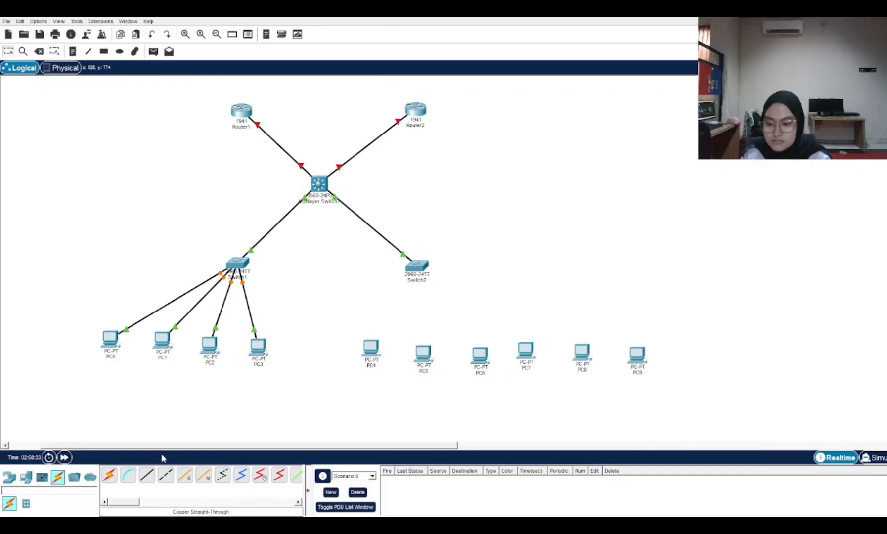
Connect PC4 and PC5 to Switch2 with copper straight-through cables
click(148, 475)
click(420, 266)
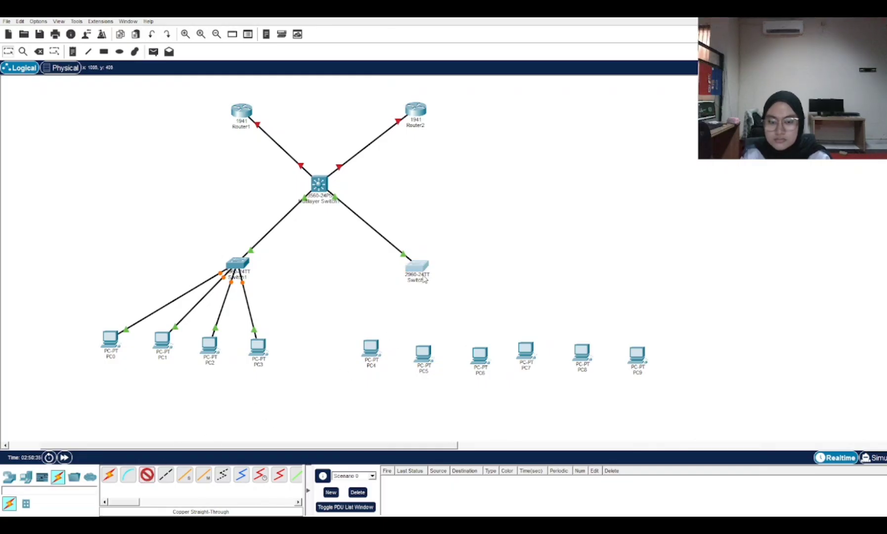
click(426, 279)
click(370, 350)
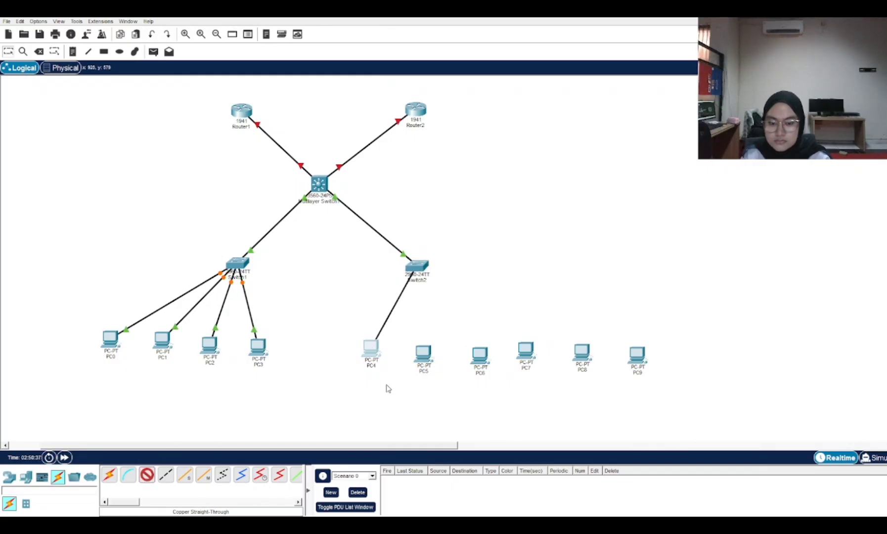
click(148, 476)
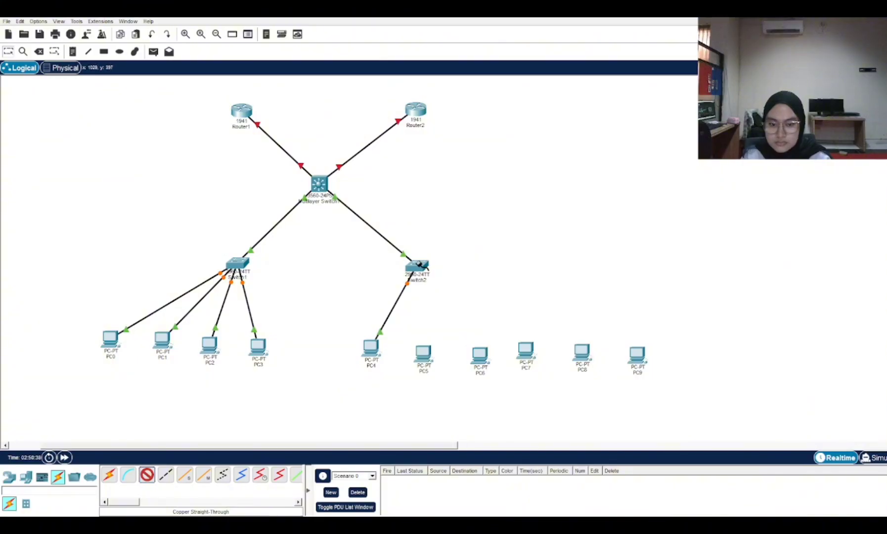
click(419, 265)
click(426, 283)
click(421, 353)
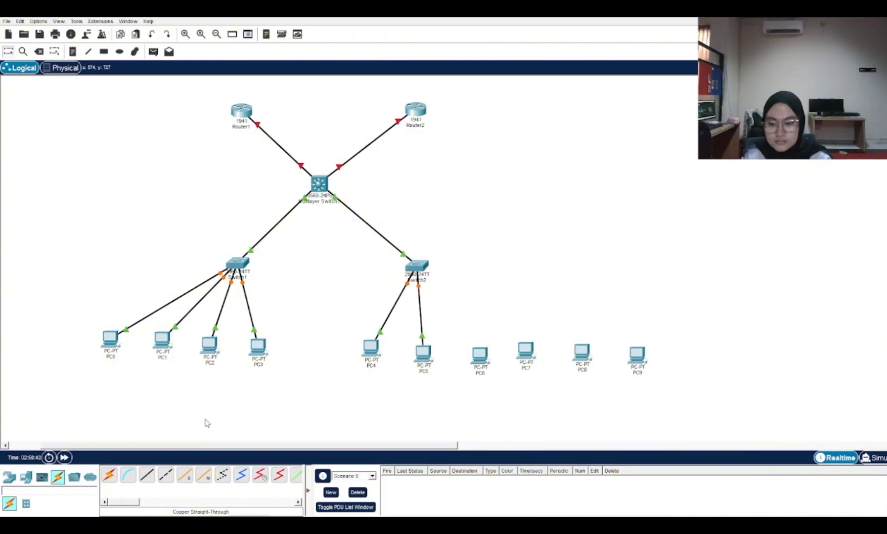
Connect PC6 and PC7 to Switch2 with copper straight-through cables
click(146, 475)
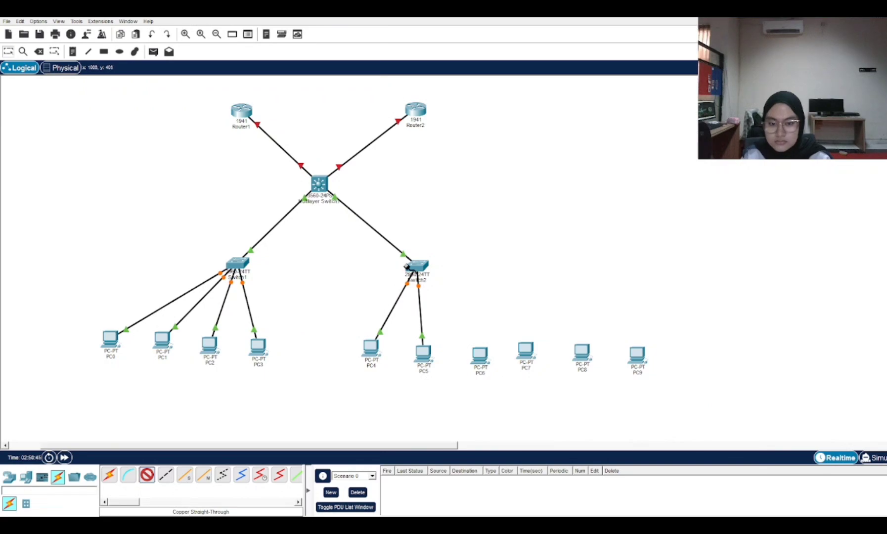
click(409, 265)
click(424, 283)
click(479, 360)
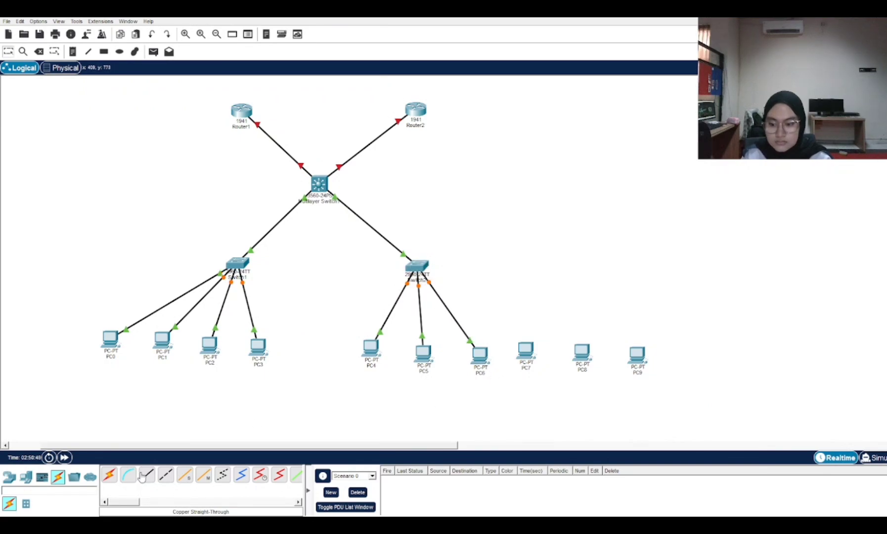
click(418, 266)
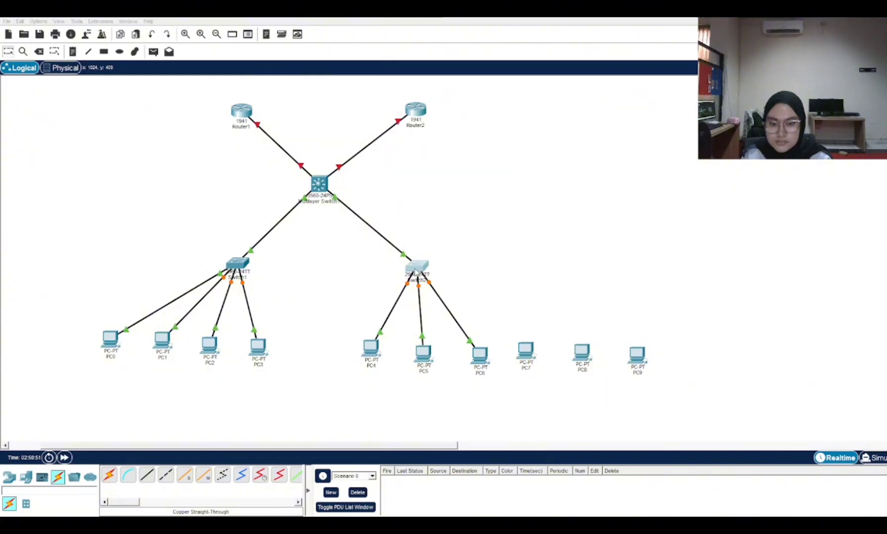
click(147, 474)
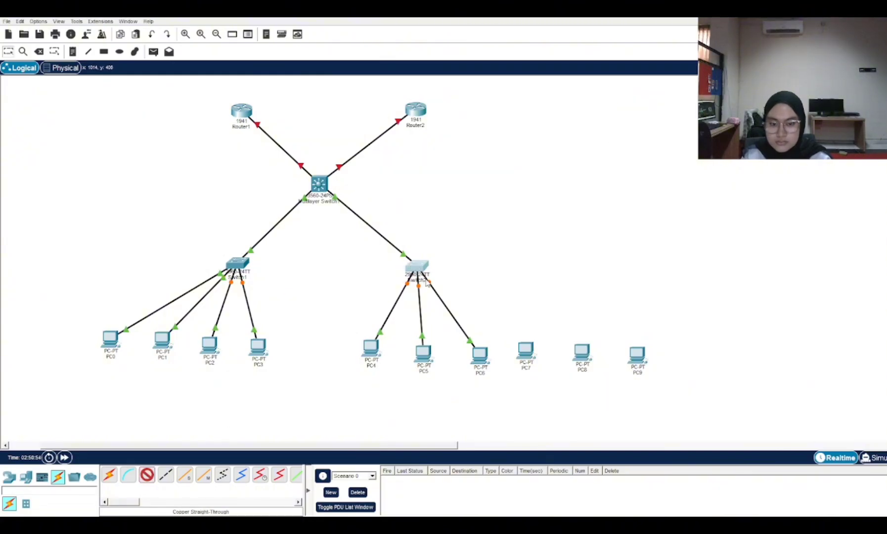
click(426, 283)
click(525, 350)
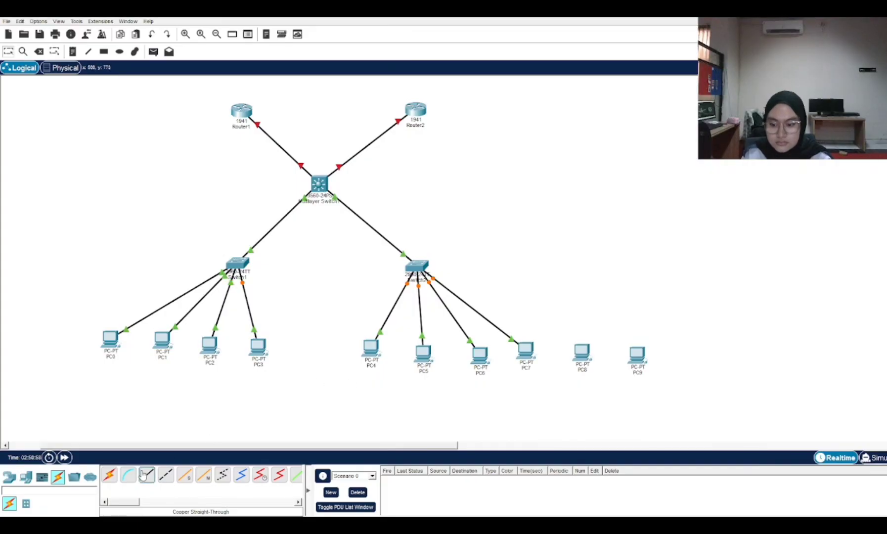
Connect PC8 and PC9 to Switch2 with copper straight-through cables
click(143, 474)
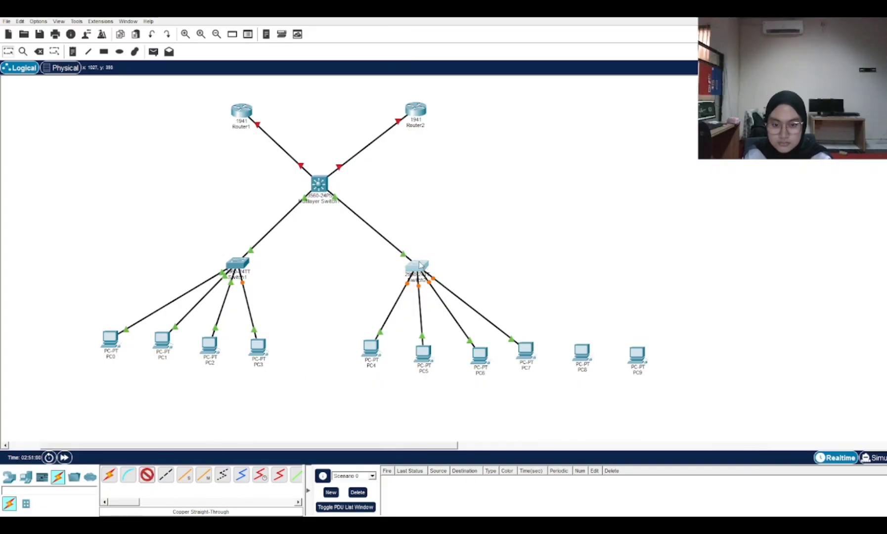
click(433, 278)
click(581, 352)
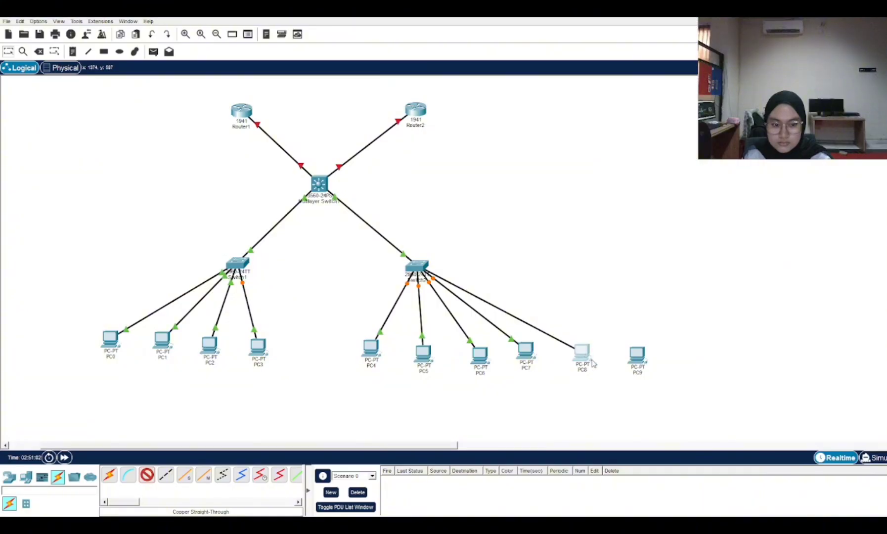
click(147, 475)
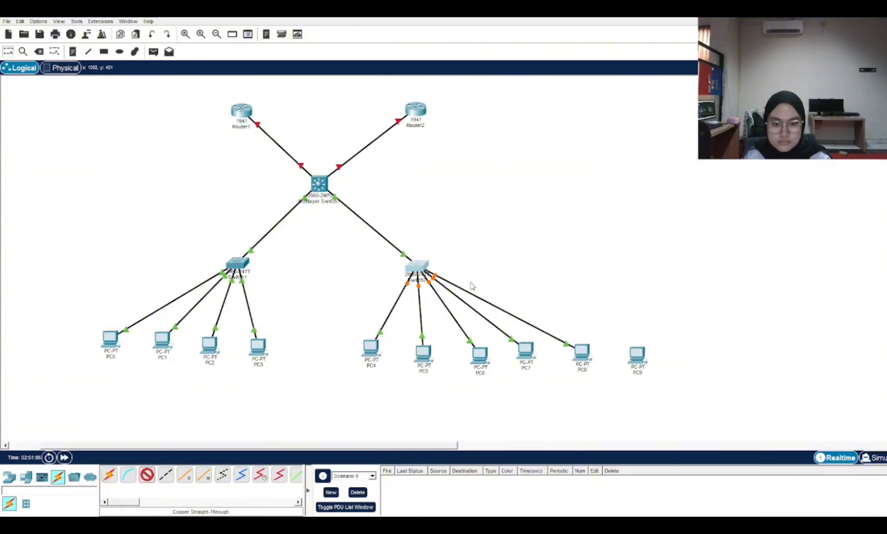
click(637, 356)
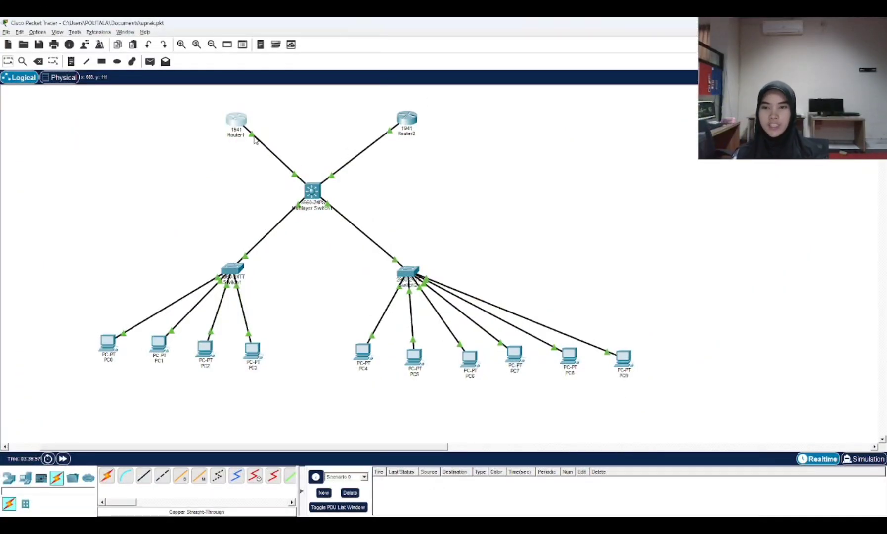
Open Router1's command line and enter global configuration mode with enable and configure terminal
double_click(233, 118)
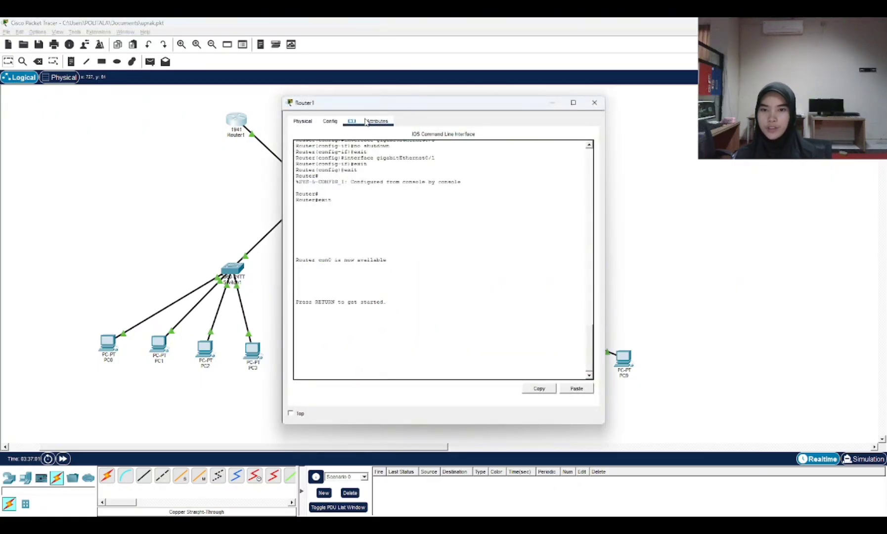
key(Return)
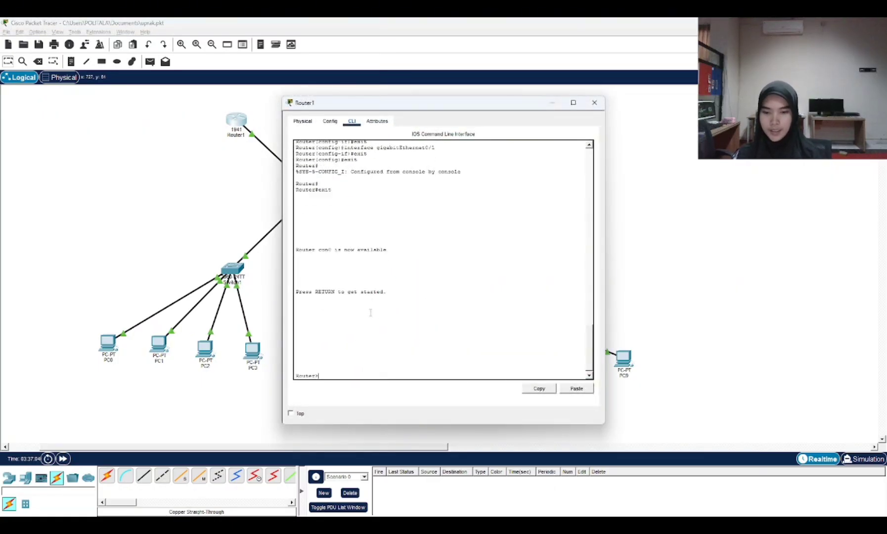
text(enable)
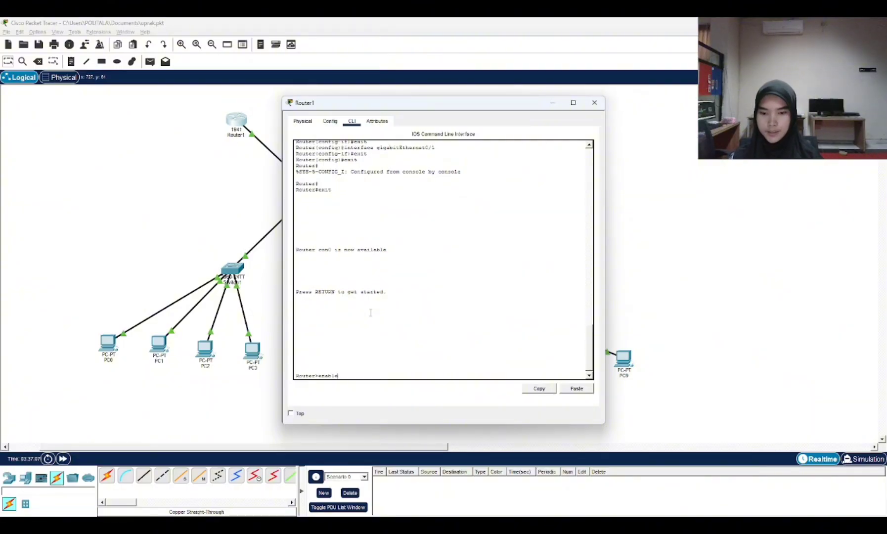
key(Return)
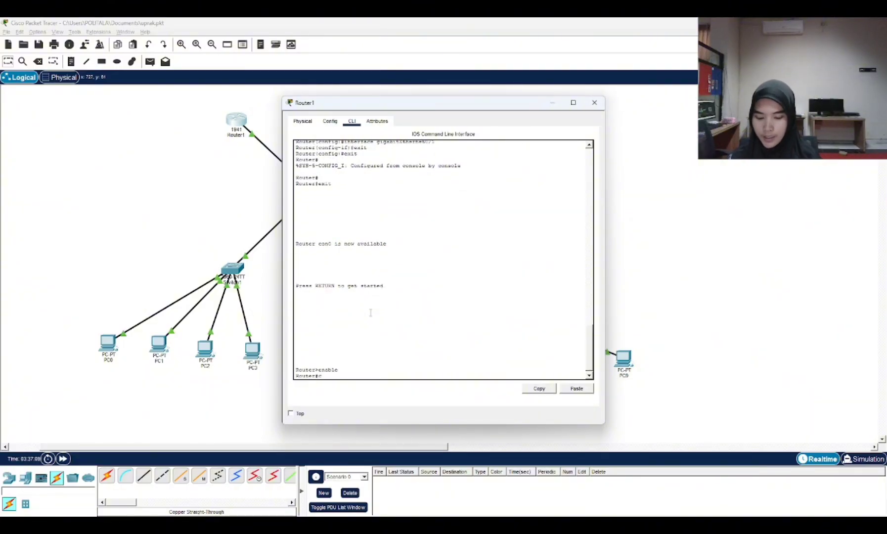
text(config)
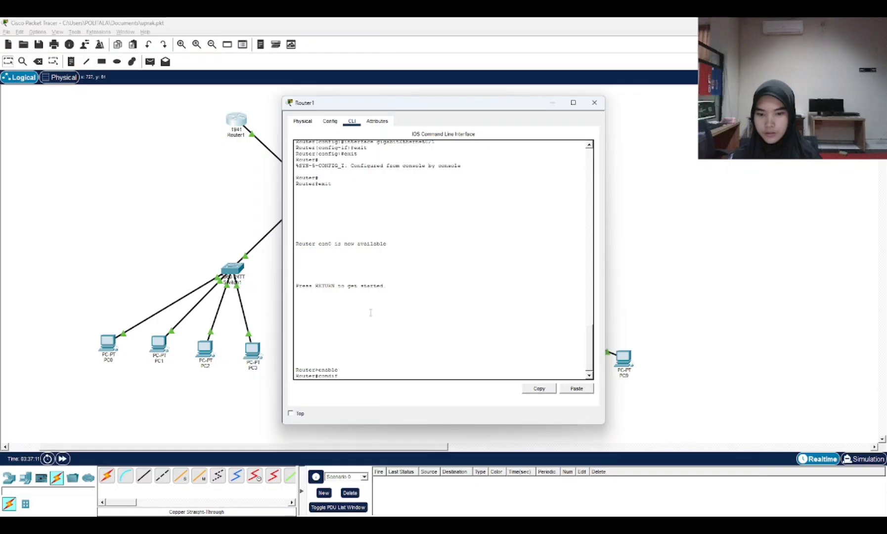
key(BackSpace)
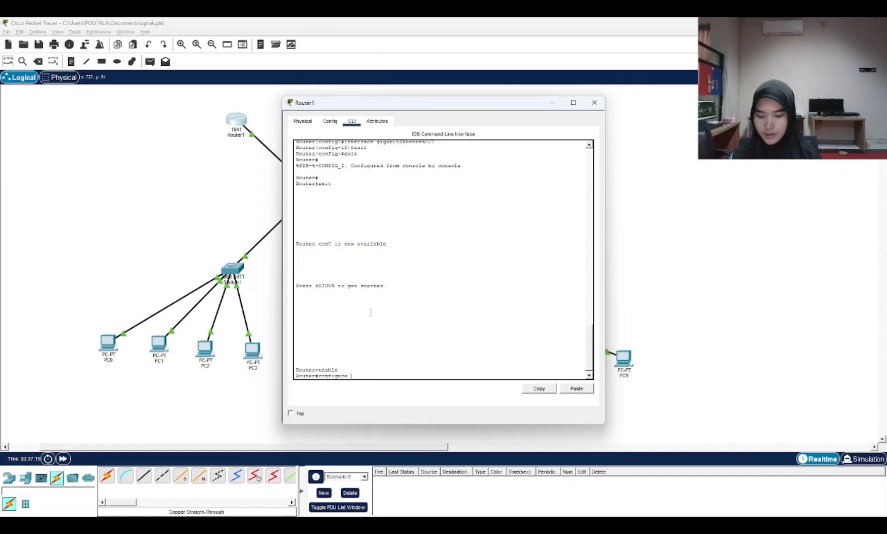
text(erminal)
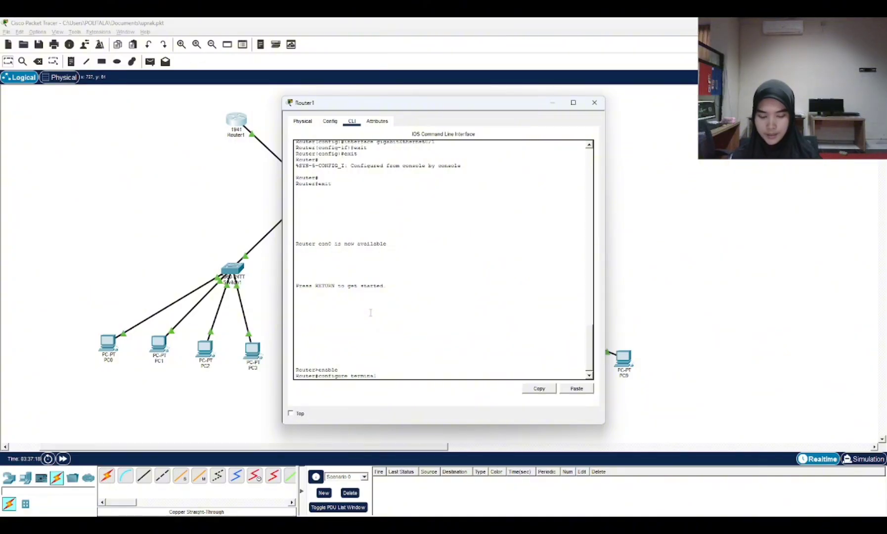
key(Return)
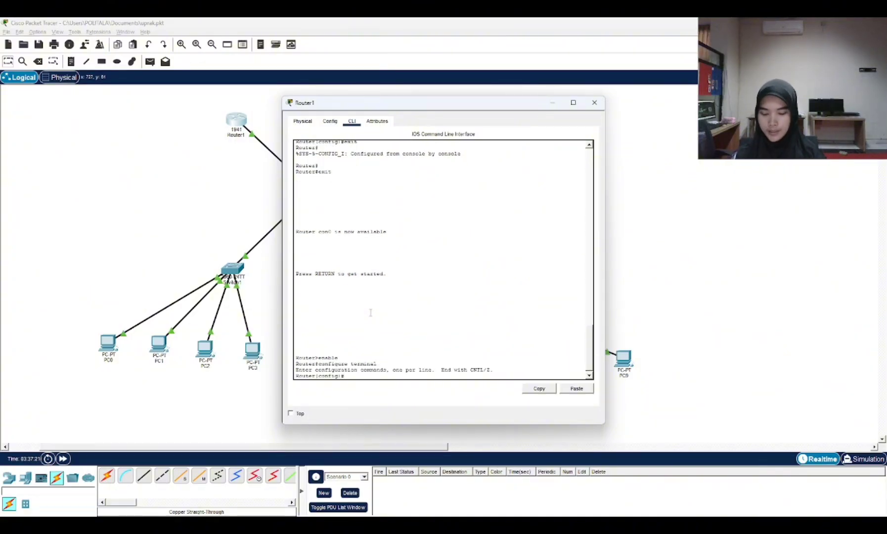
Enter interface configuration mode for gigabitEthernet0/0 on Router1
text(interf)
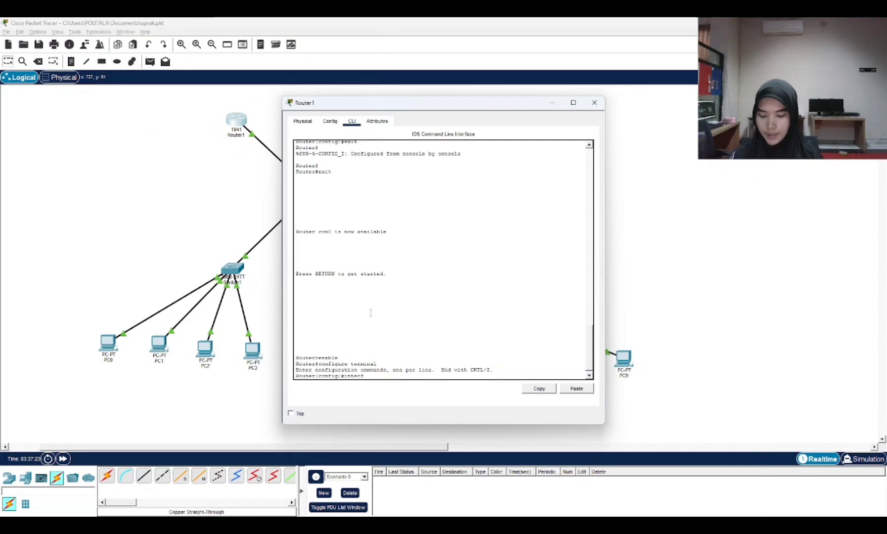
text(ace gigabitEt)
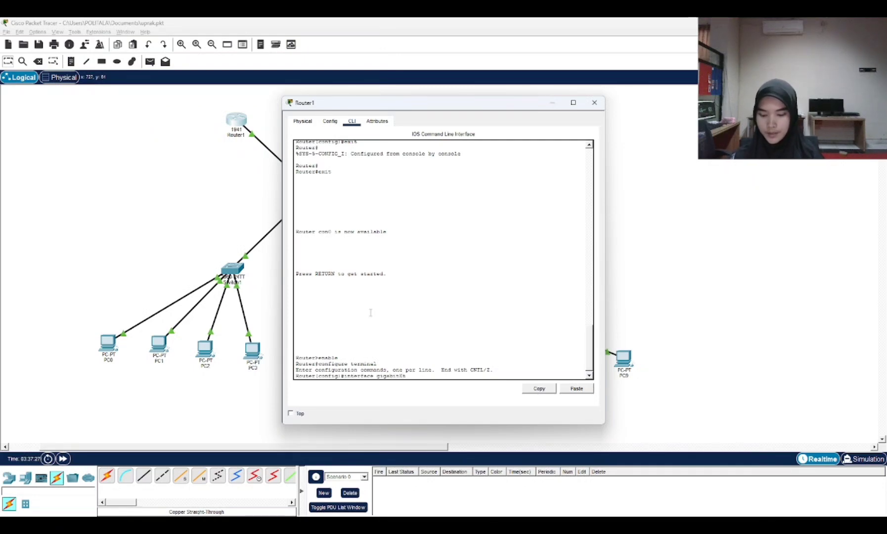
text(hernet)
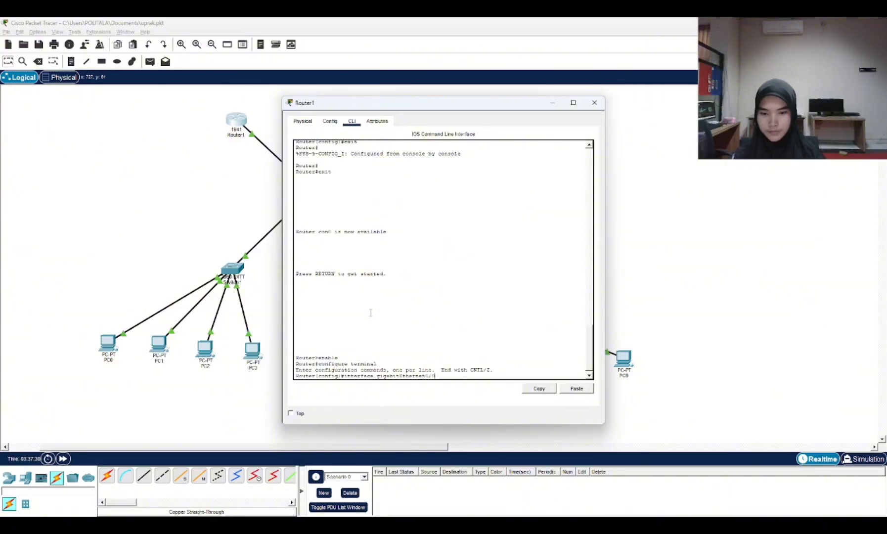
text(0/0)
key(Return)
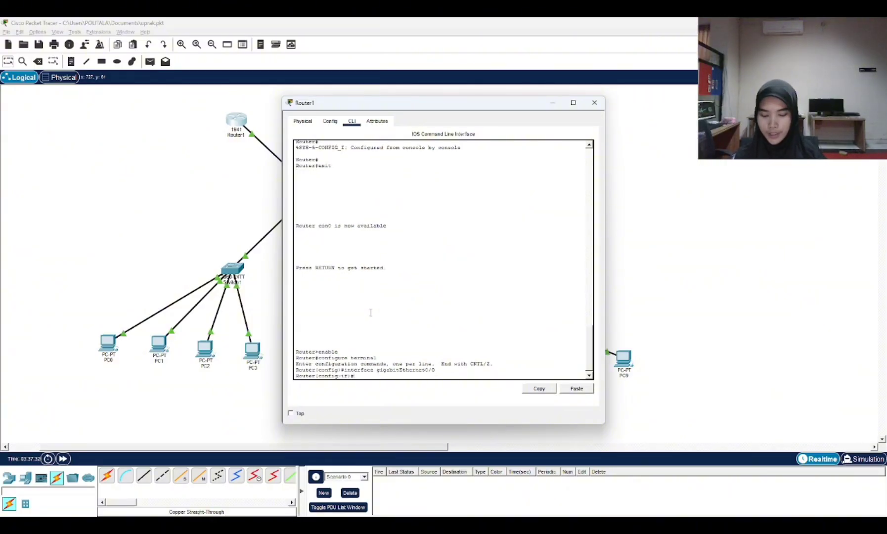
Assign IP address 192.168.10.1 with subnet mask 255.255.255.0 to Router1's gigabitEthernet0/0 interface
text(ip address 192.1)
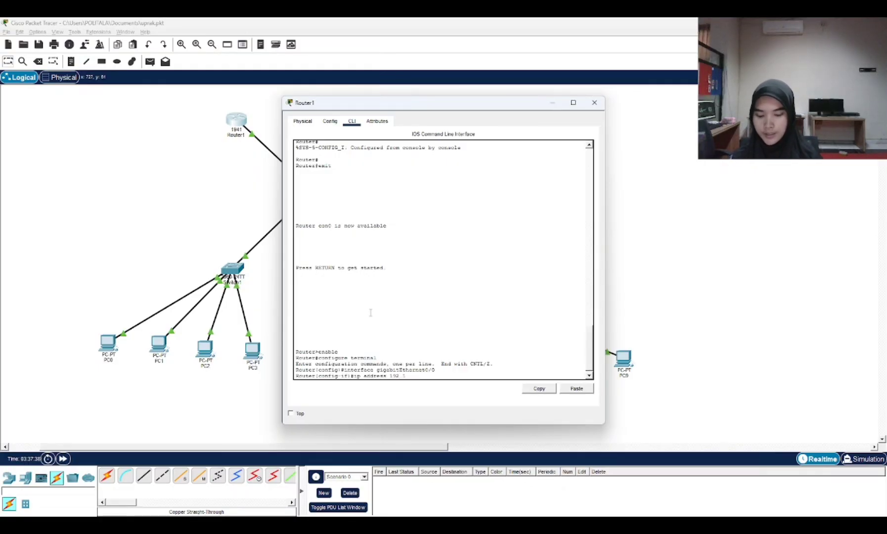
text(68.10.1 255)
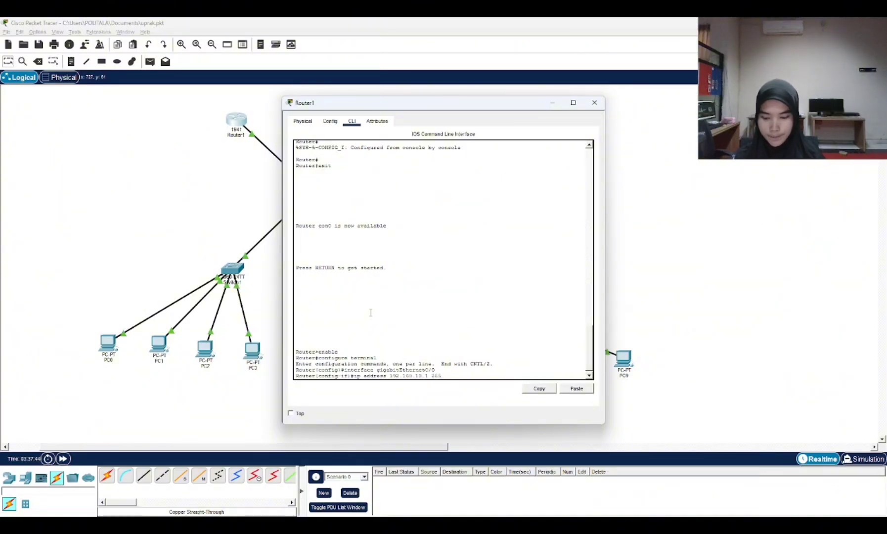
text(.255.2)
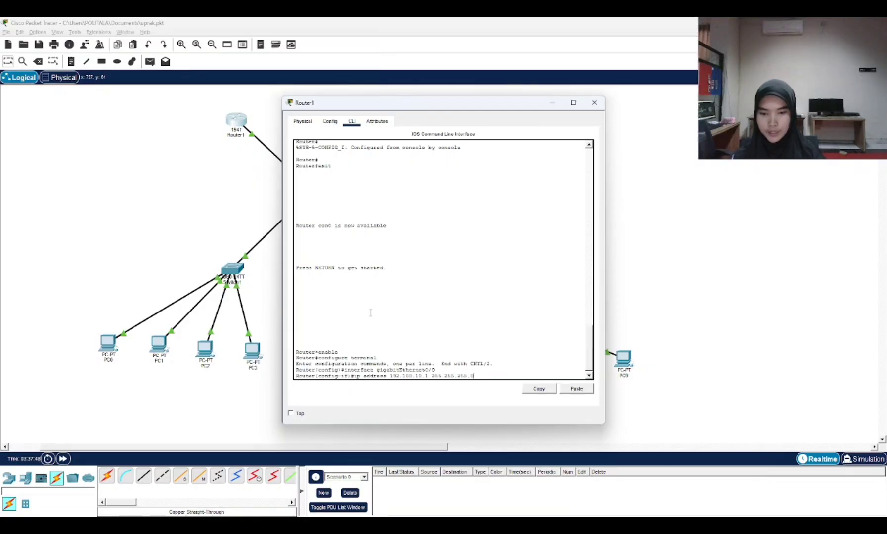
text(55.0)
key(Return)
Enable gigabitEthernet0/0 on Router1 with no shutdown and exit to global configuration mode
text(n)
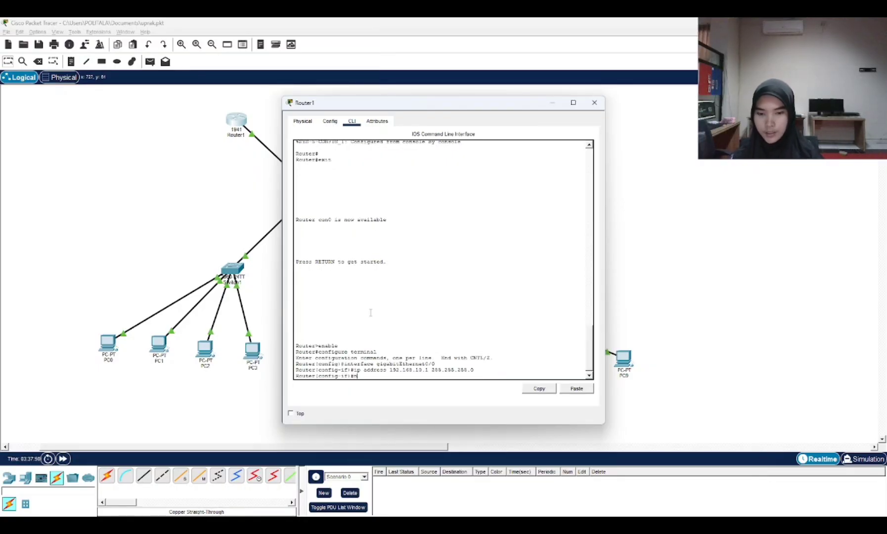
text(o shutdown)
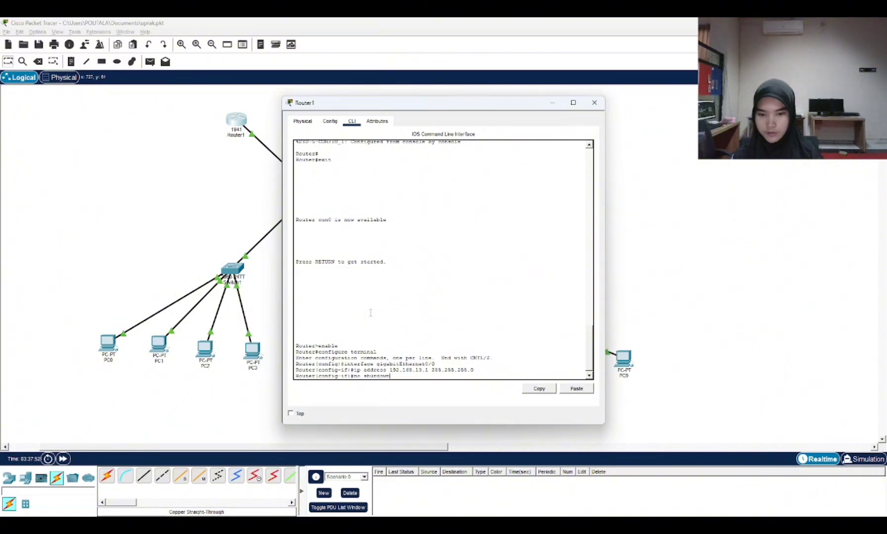
key(BackSpace)
key(BackSpace)
key(BackSpace)
key(BackSpace)
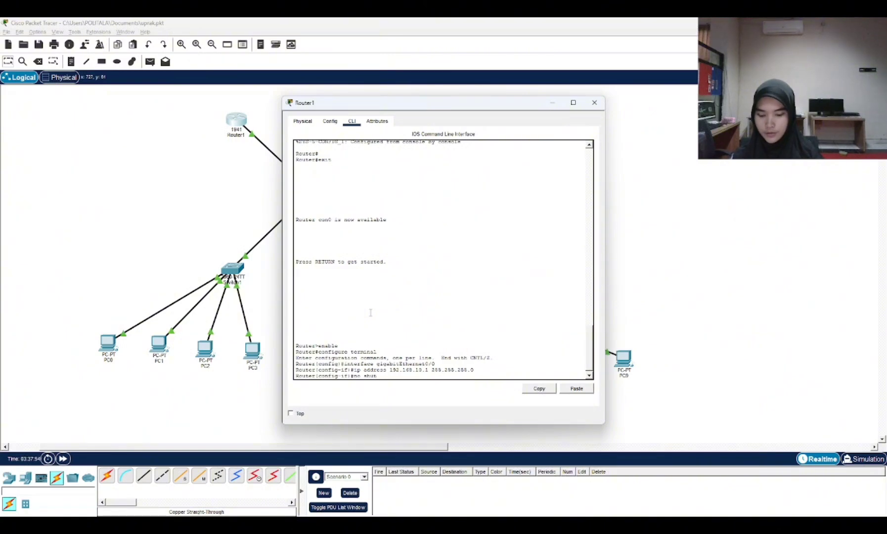
text(down)
key(Return)
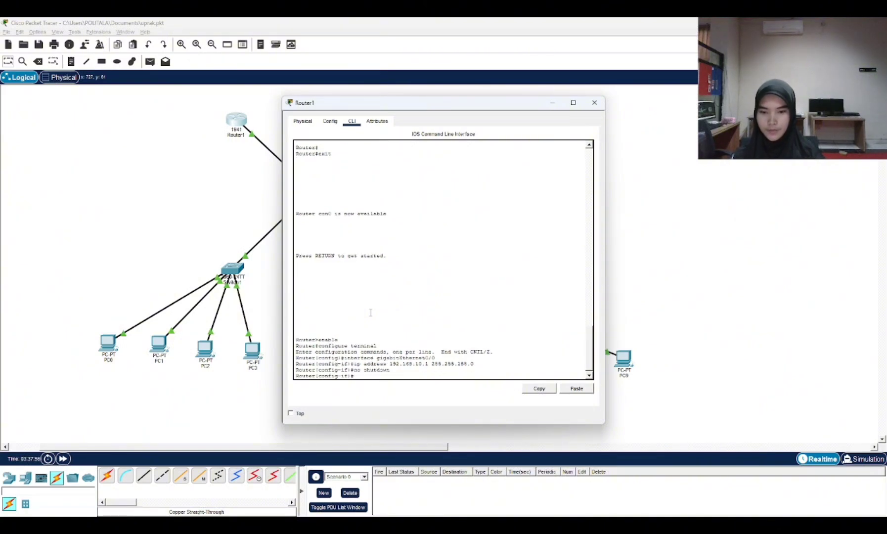
text(exit)
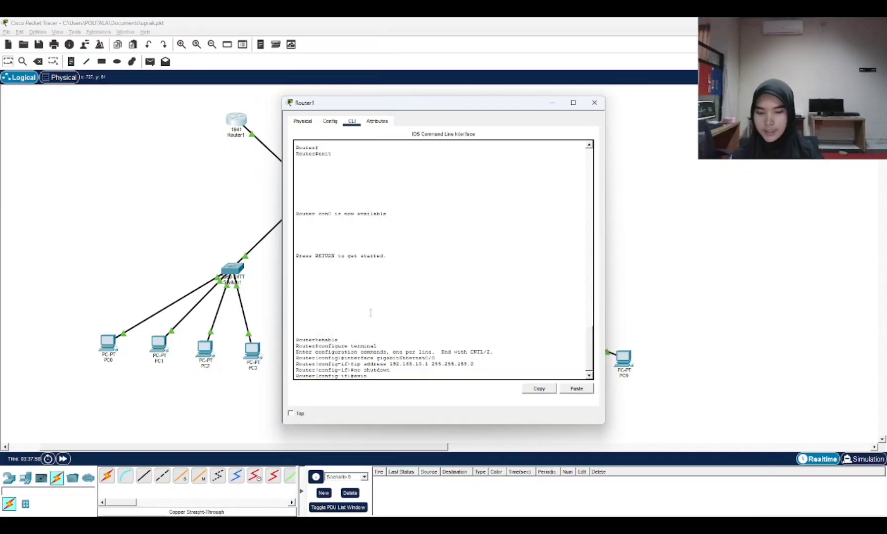
key(Return)
Try to run interface gigabitEthernet 10.1.1.1 255.255.255.0 in Router1's global configuration mode
text(in)
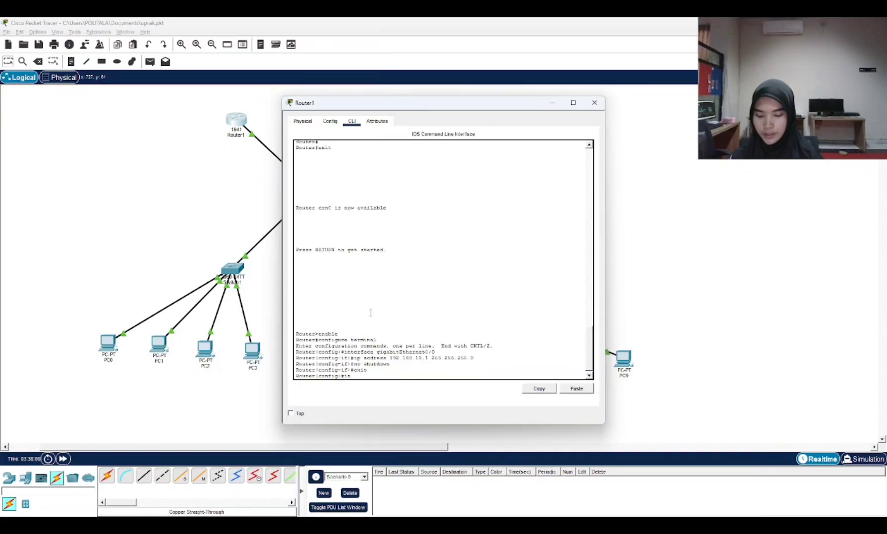
text(terface)
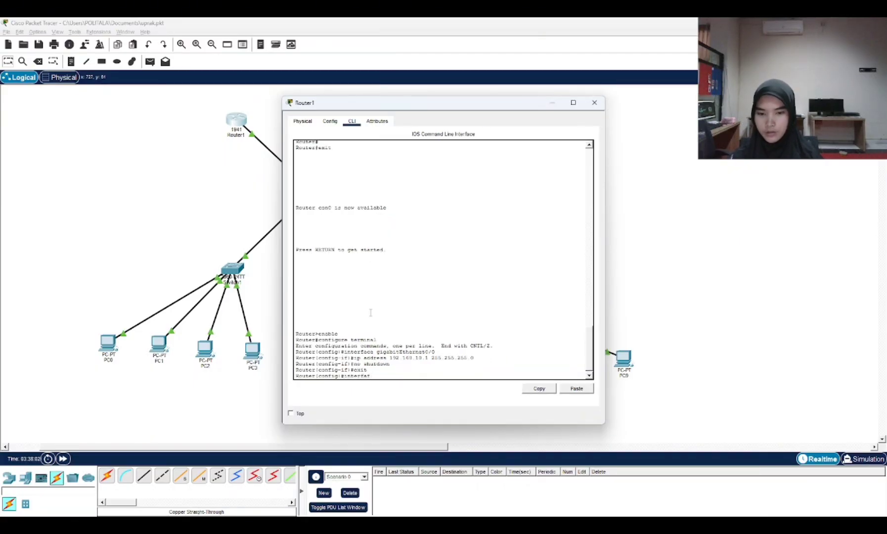
text(ce)
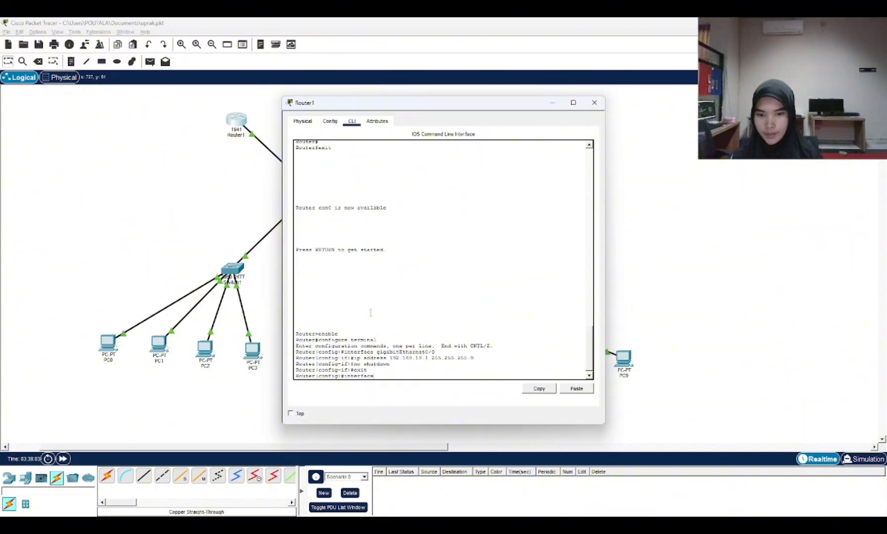
text( g)
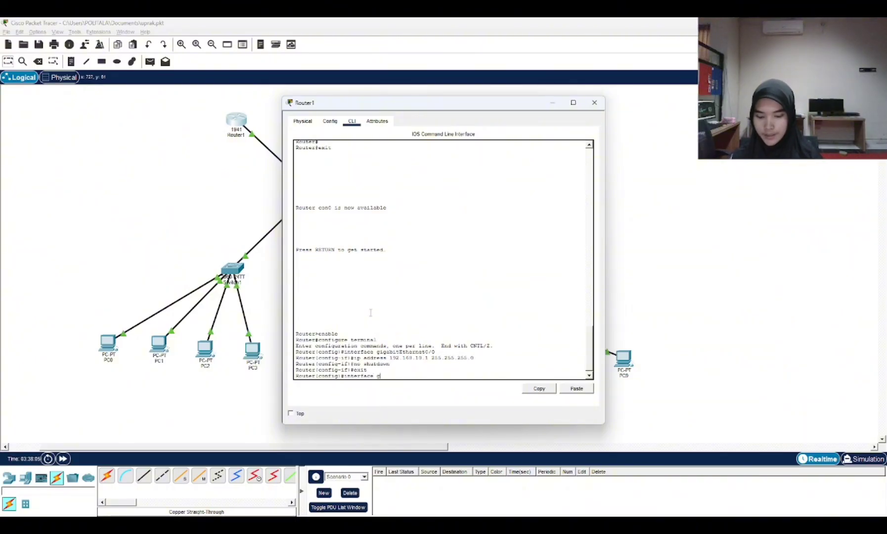
text(igabit)
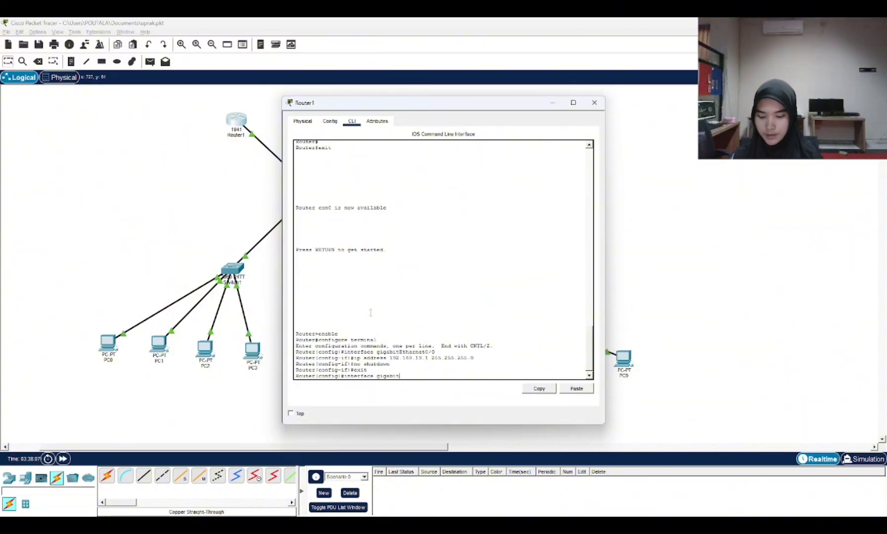
text(Ethernet)
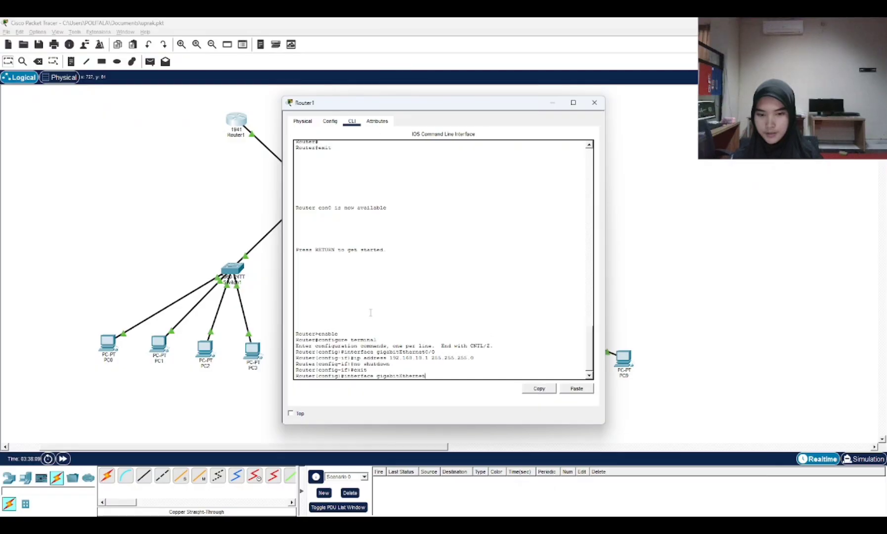
text( 10)
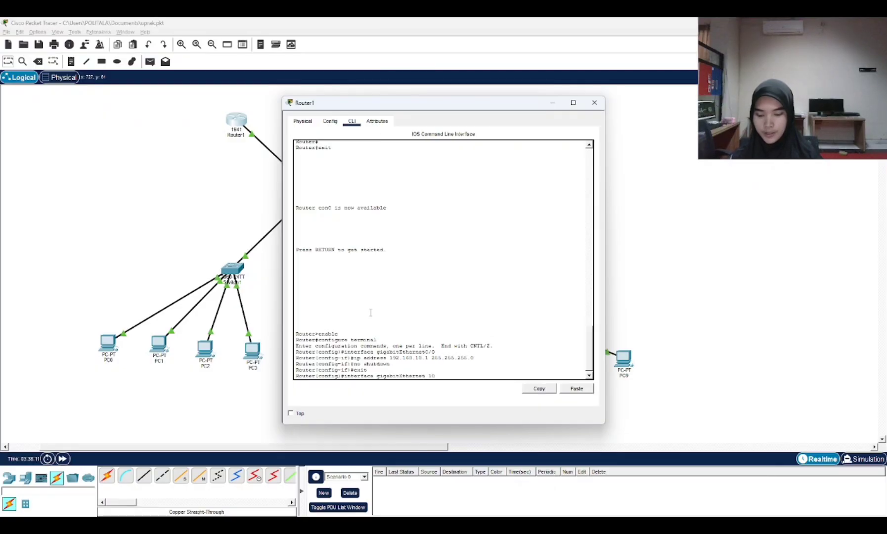
text(.1.1.1 )
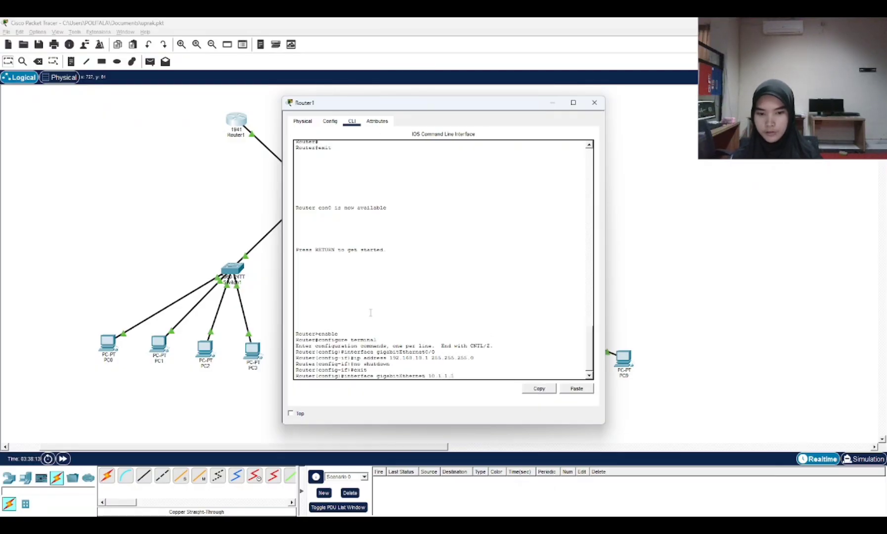
text(25)
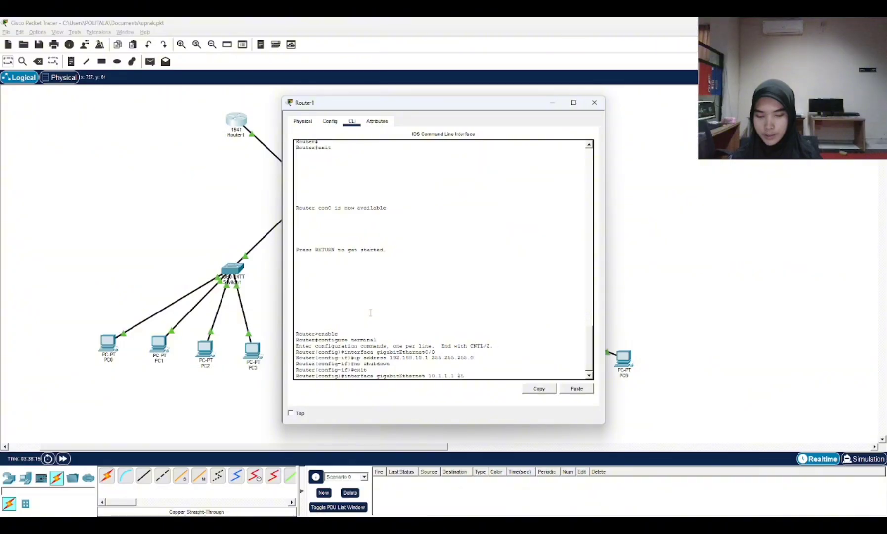
text(5.255)
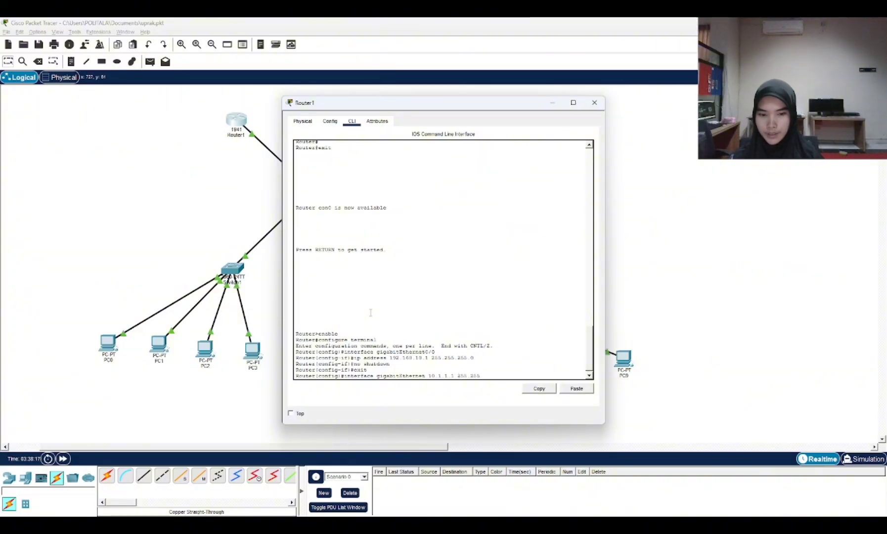
text(.255.0)
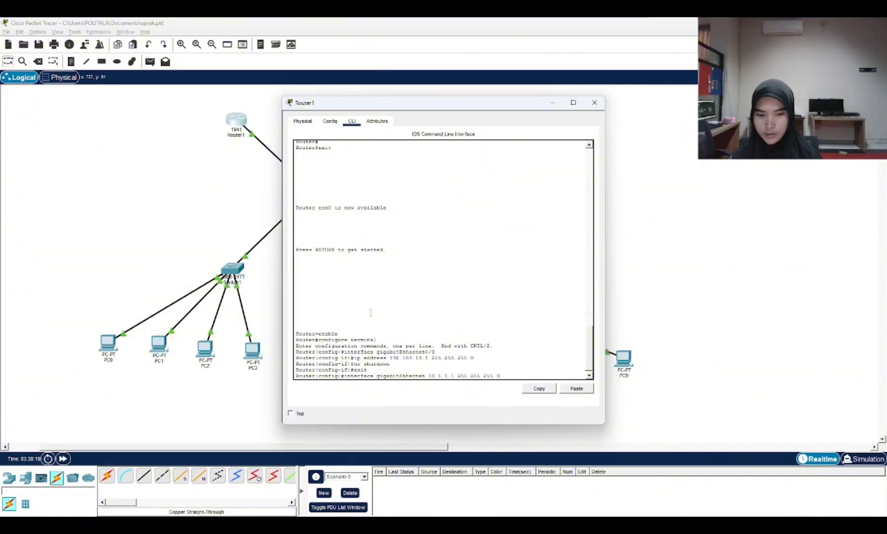
key(Return)
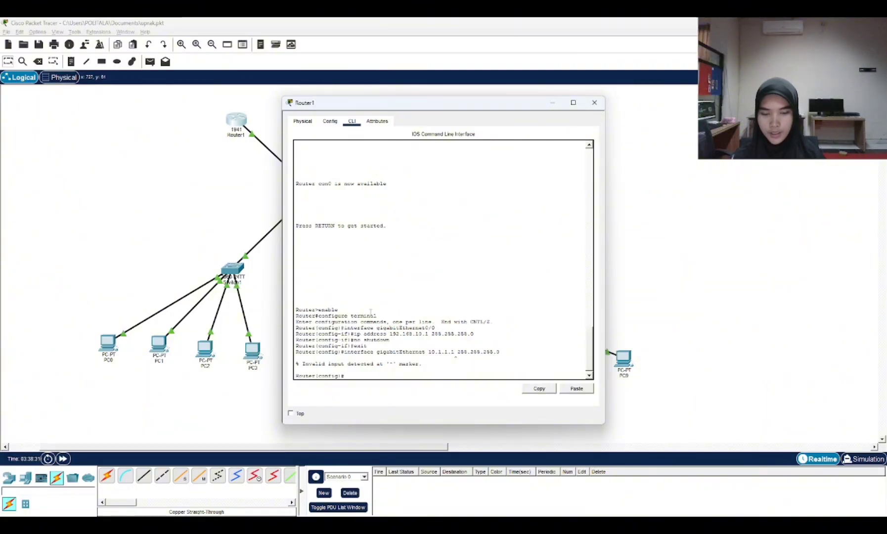
Correct the recalled command to interface gigabitEthernet0/1 and enter that interface's configuration mode on Router1
key(Up)
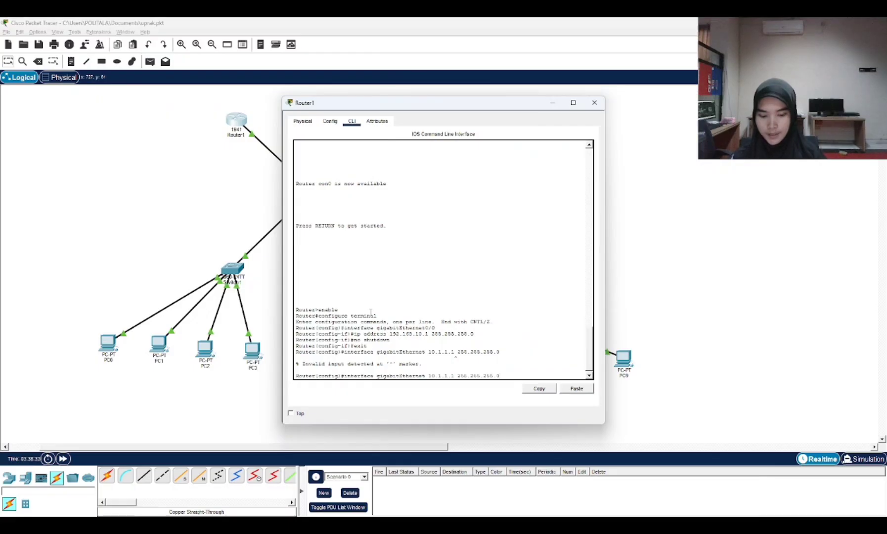
key(BackSpace)
key(BackSpace)
key(BackSpace)
key(BackSpace)
key(BackSpace)
key(BackSpace)
key(BackSpace)
key(BackSpace)
key(BackSpace)
key(BackSpace)
key(BackSpace)
key(BackSpace)
key(BackSpace)
key(BackSpace)
key(BackSpace)
key(BackSpace)
key(BackSpace)
key(BackSpace)
key(BackSpace)
key(BackSpace)
key(BackSpace)
key(BackSpace)
key(BackSpace)
key(BackSpace)
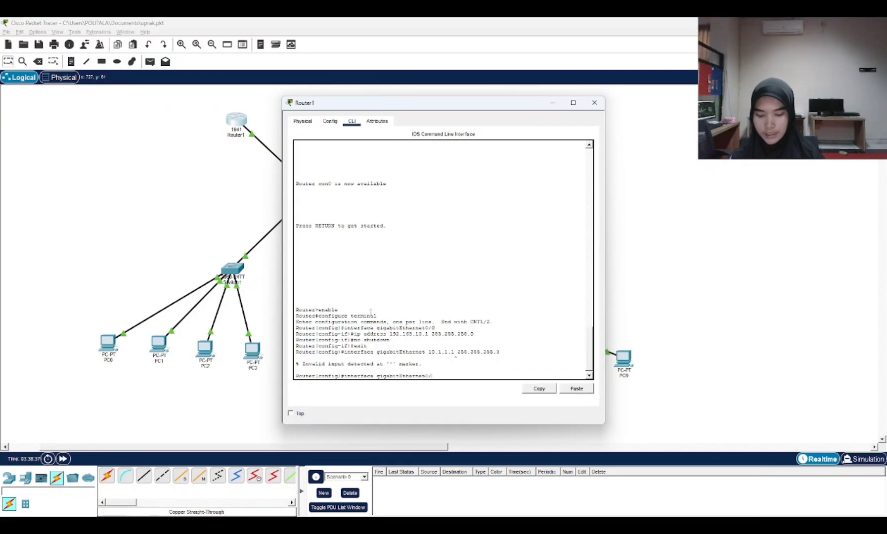
text(t0/1)
key(Return)
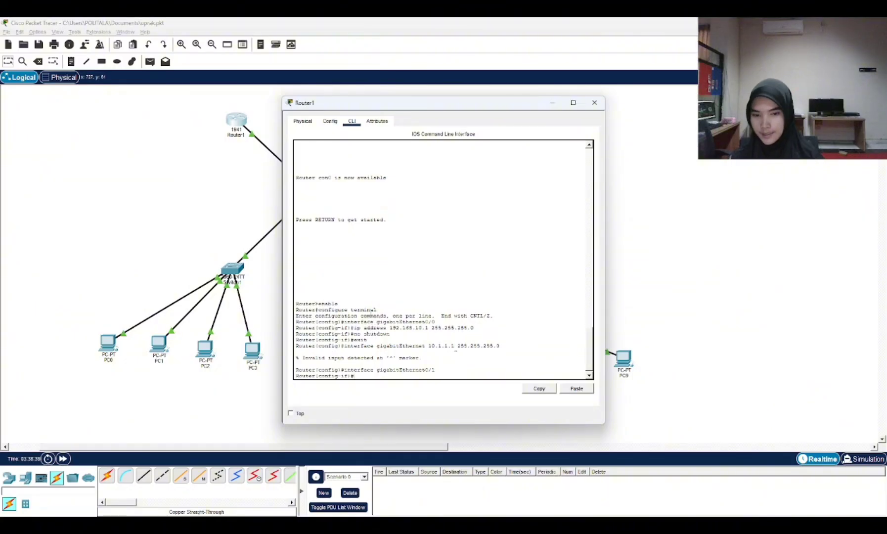
Assign IP address 10.1.1.1 with subnet mask 255.255.255.0 to Router1's gigabitEthernet0/1 interface
text(ip a)
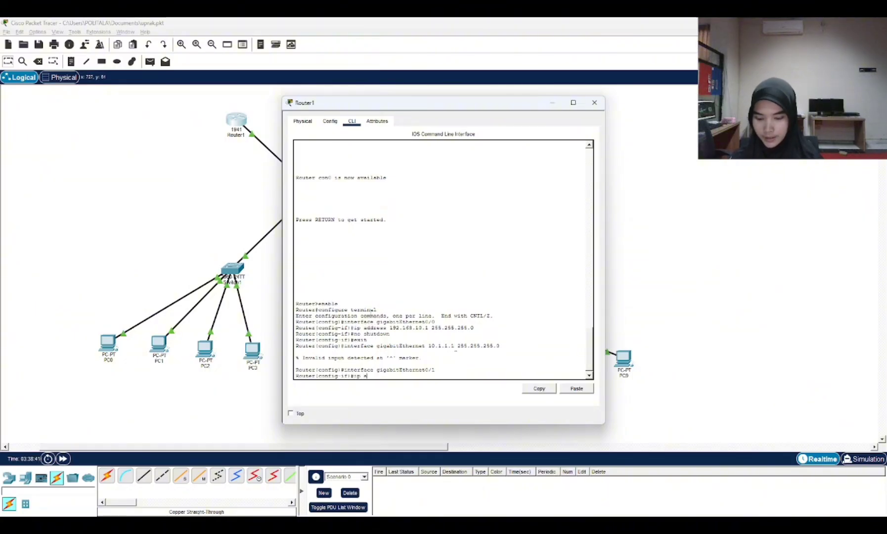
text(dd)
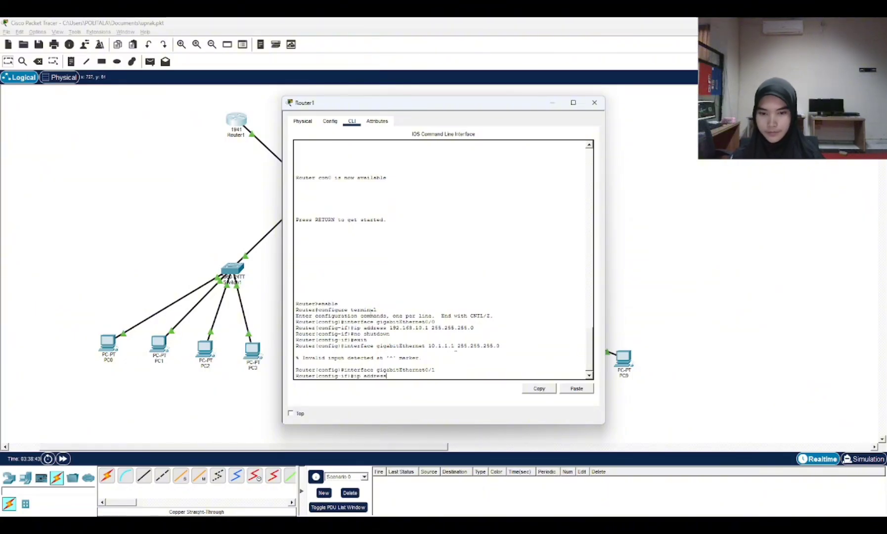
text(ress 1)
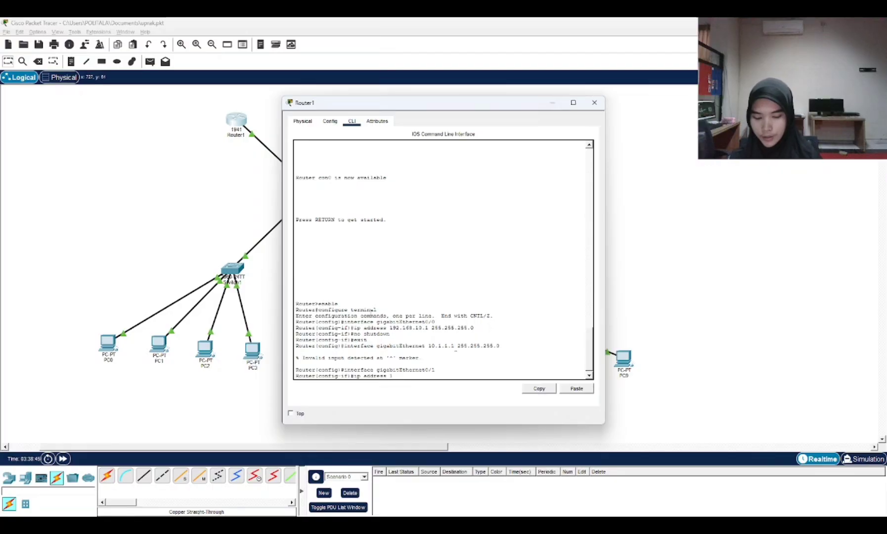
text(0.1.)
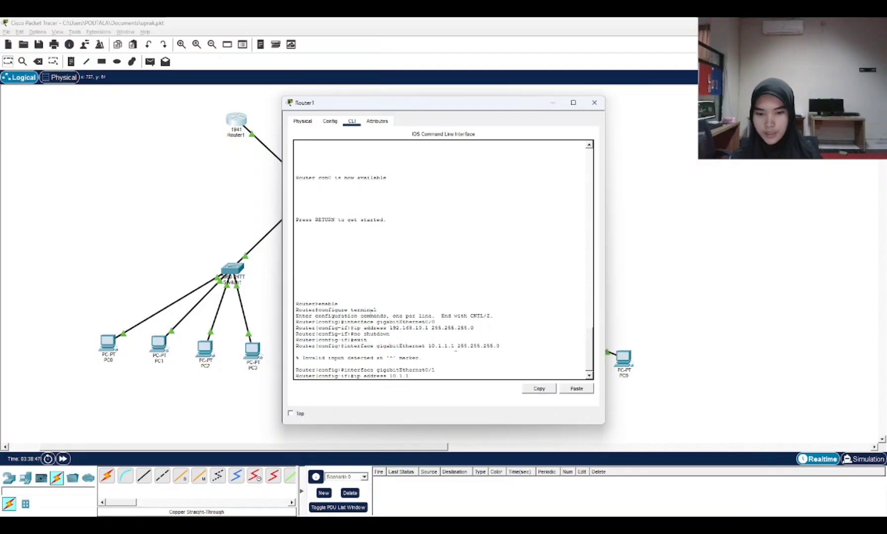
text(1.1 2)
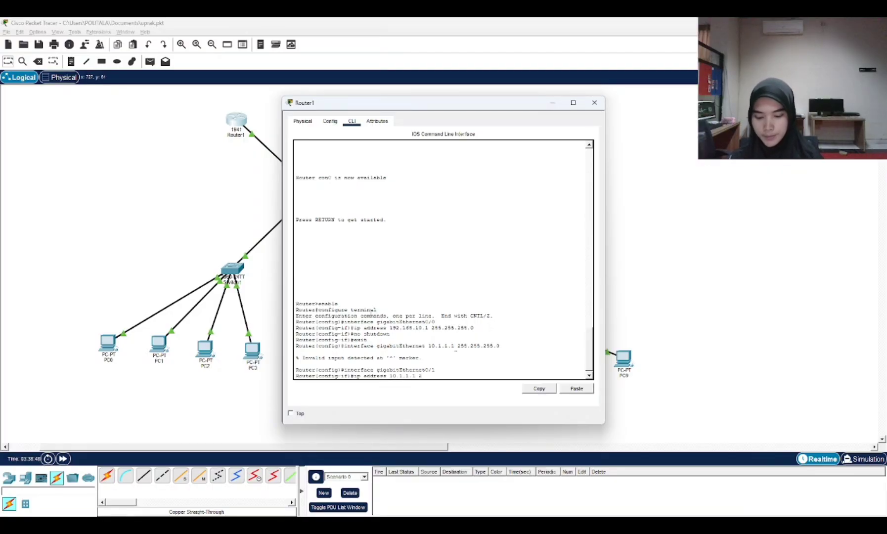
text(55.2)
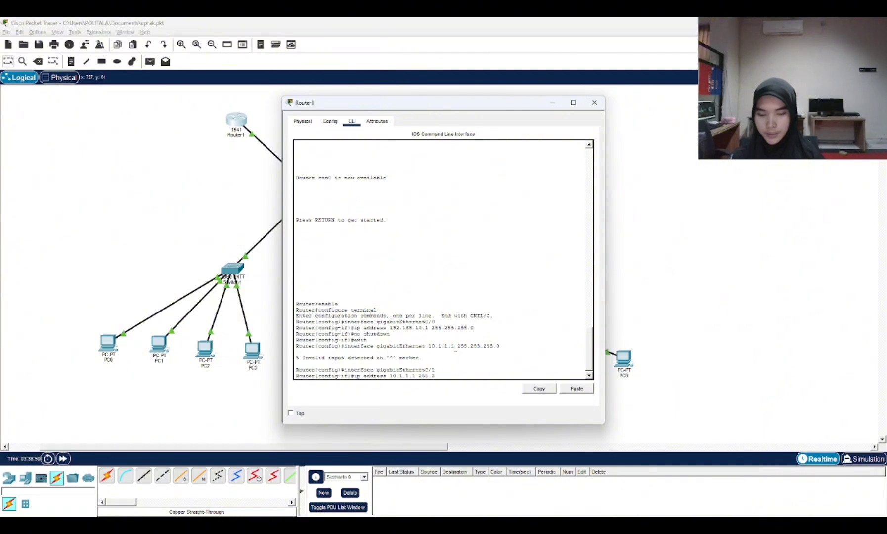
text(55.255)
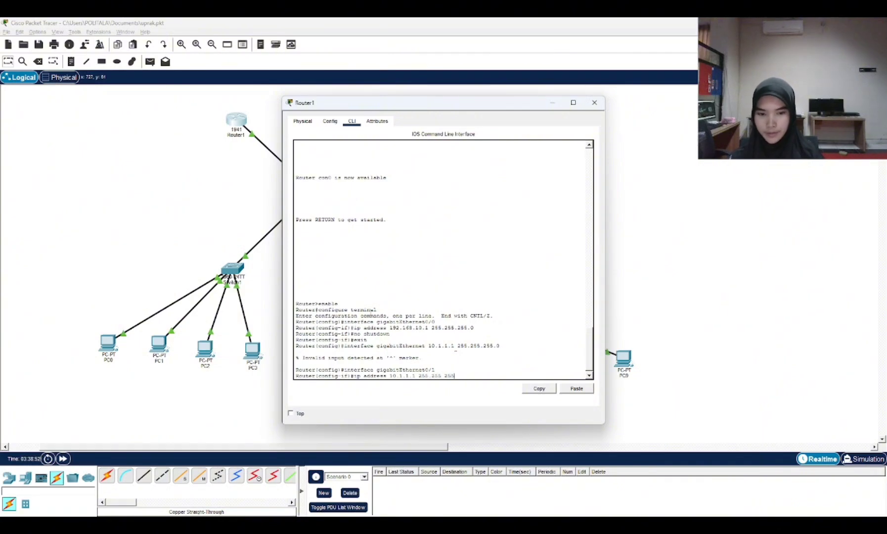
text(.0)
key(Return)
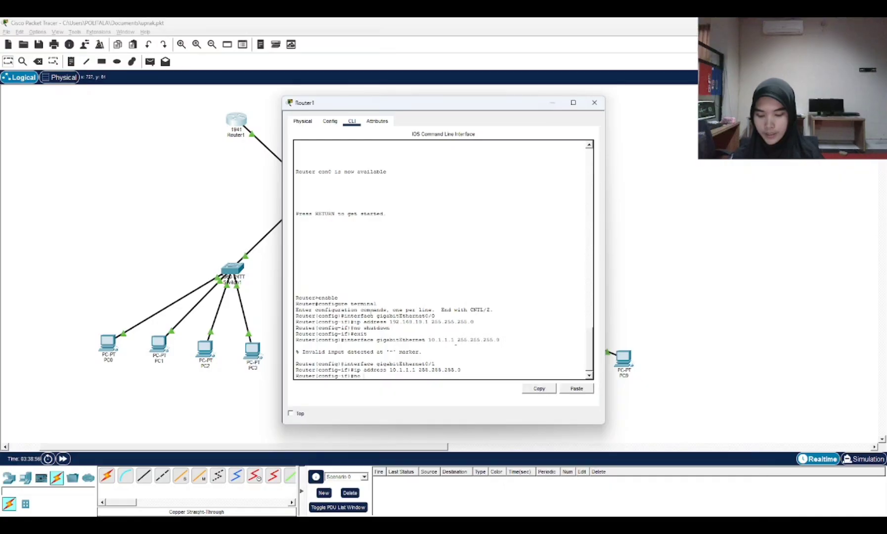
Enable gigabitEthernet0/1 on Router1 with no shutdown and return to a clean command prompt
text(no shutd)
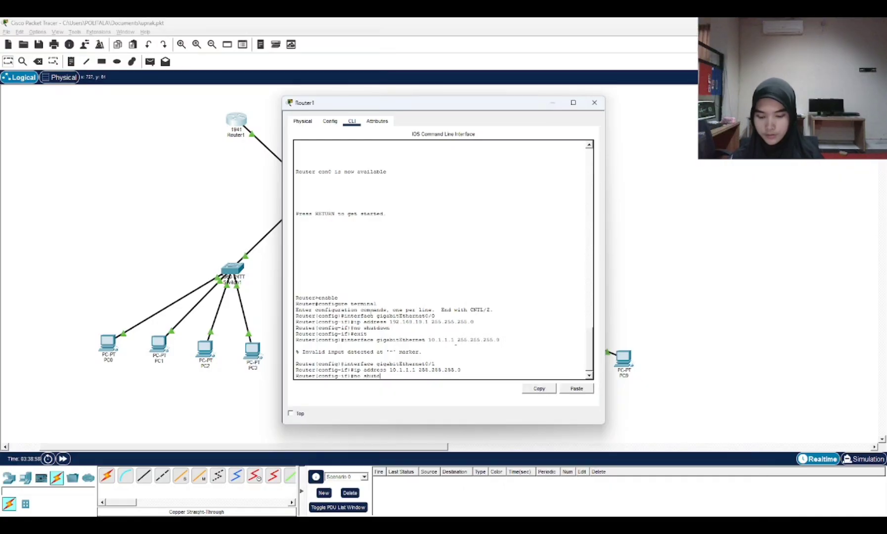
text(own)
key(Return)
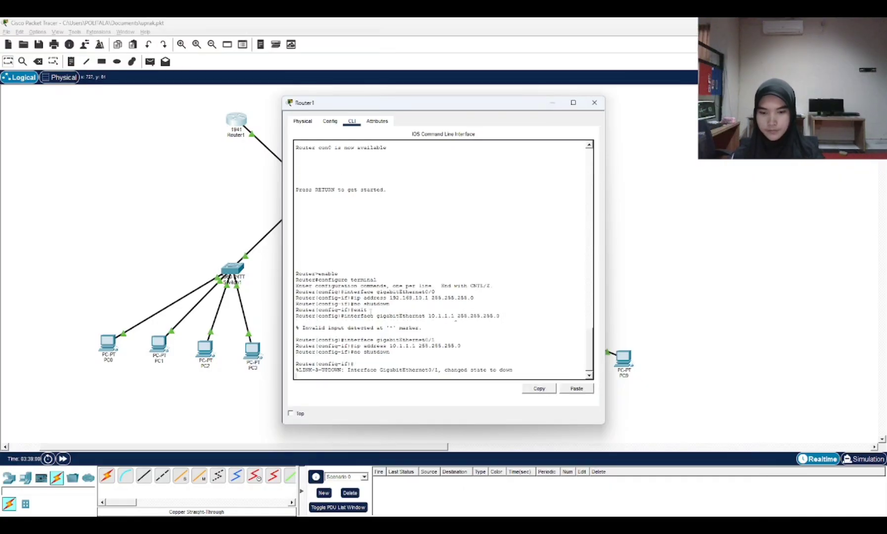
key(Return)
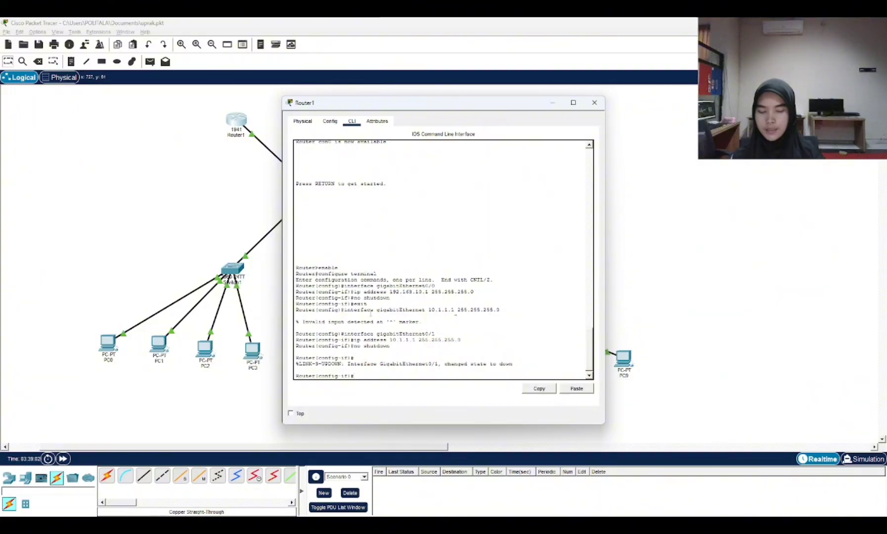
Start RIP routing configuration on Router1 with router rip and set it to version 2
text(rou)
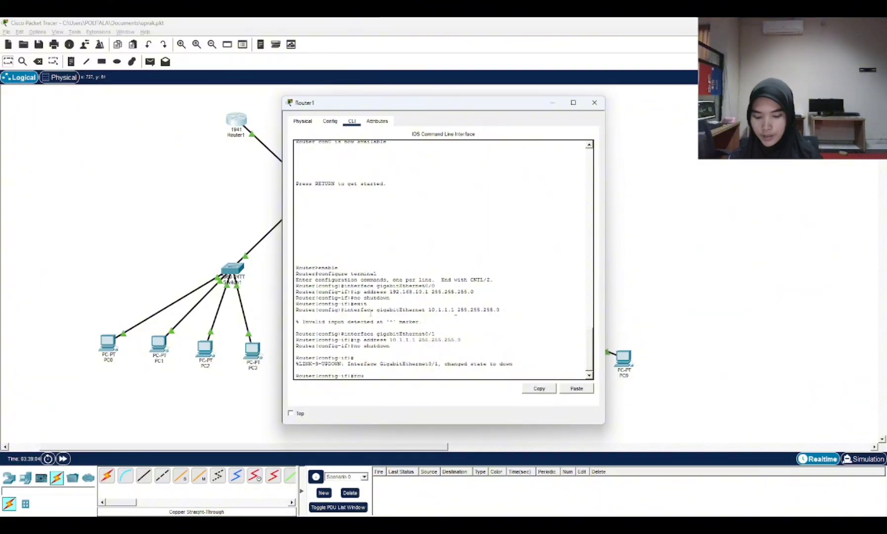
text(ter rip)
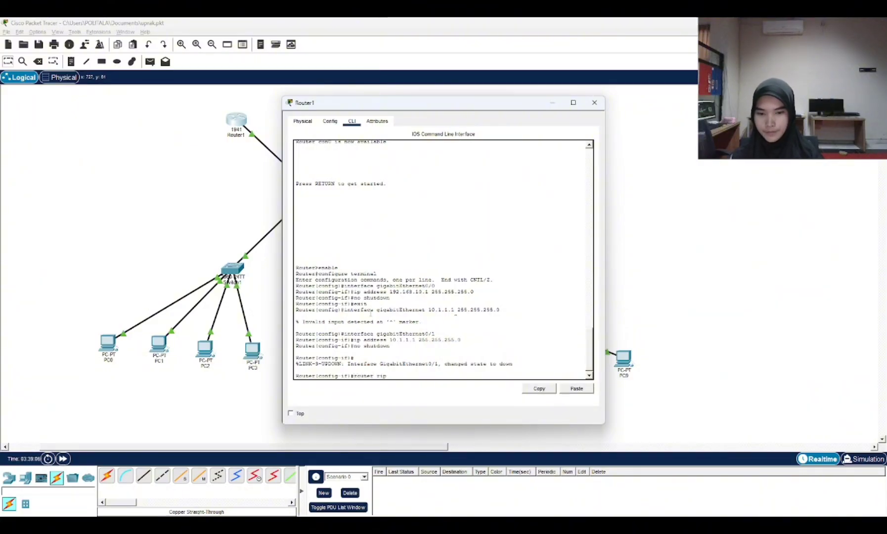
key(Return)
text(version)
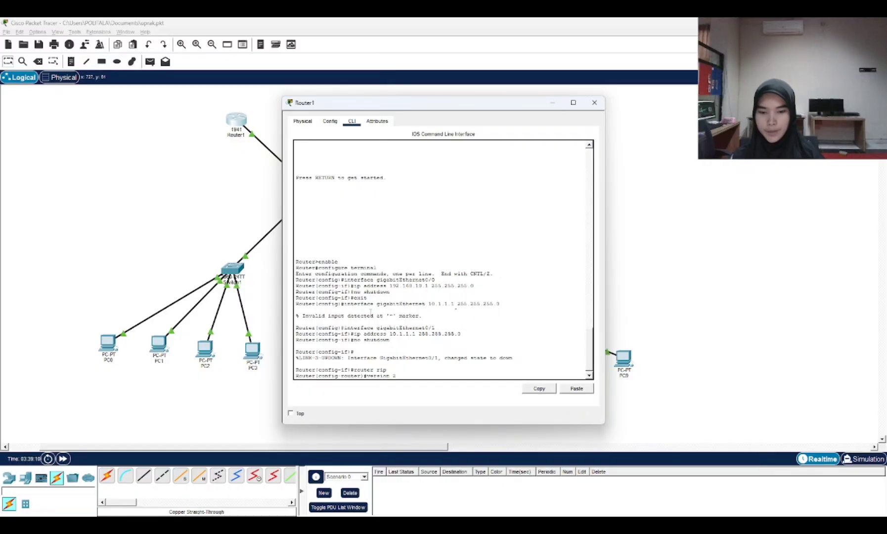
text( 2)
key(Return)
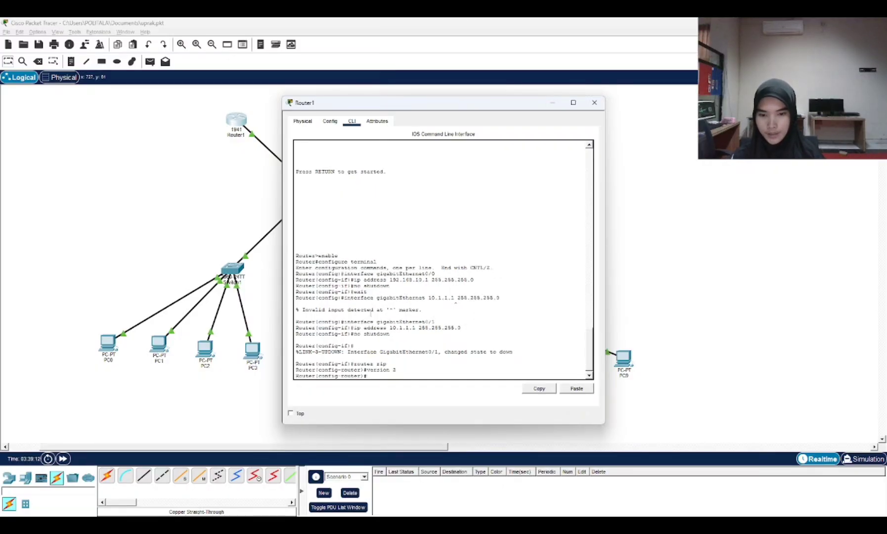
Disable automatic route summarization for RIP on Router1 with the no auto-summary command
text(no)
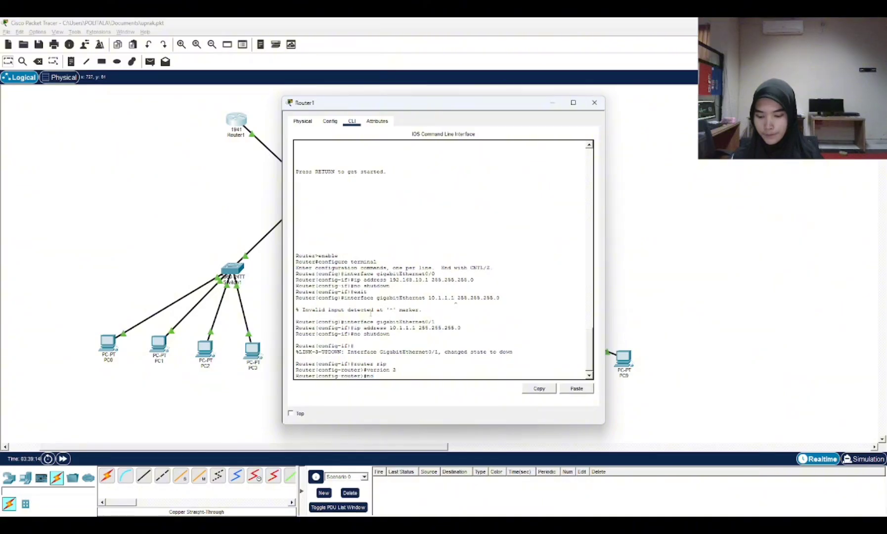
text( auto)
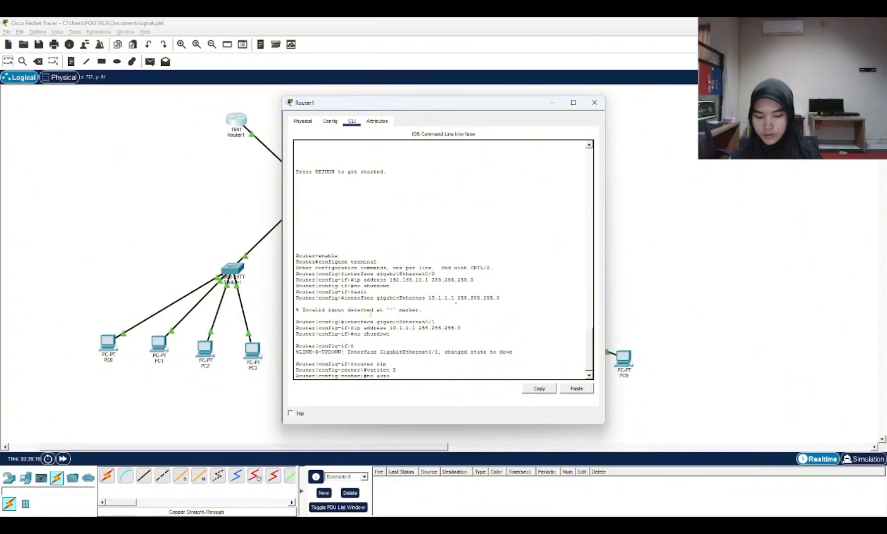
text( summary)
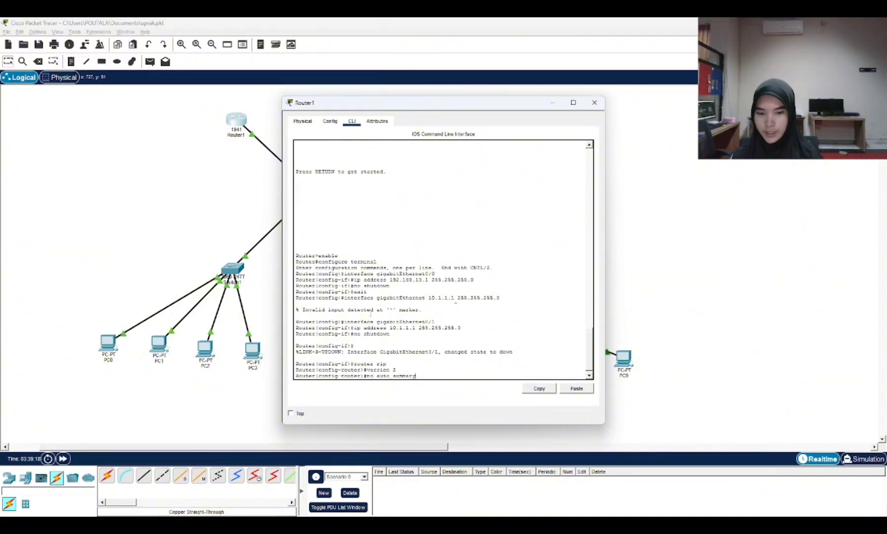
key(BackSpace)
key(BackSpace)
key(BackSpace)
key(BackSpace)
key(BackSpace)
key(BackSpace)
key(BackSpace)
key(BackSpace)
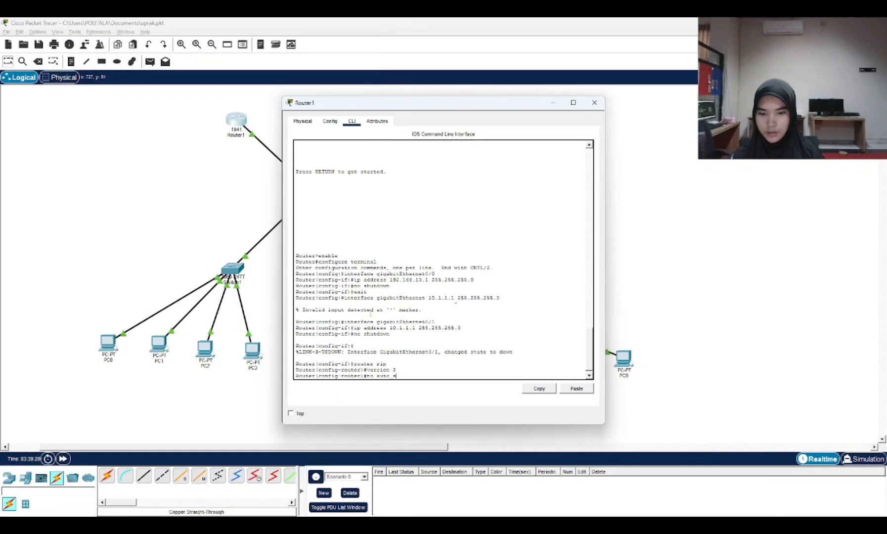
text(-su)
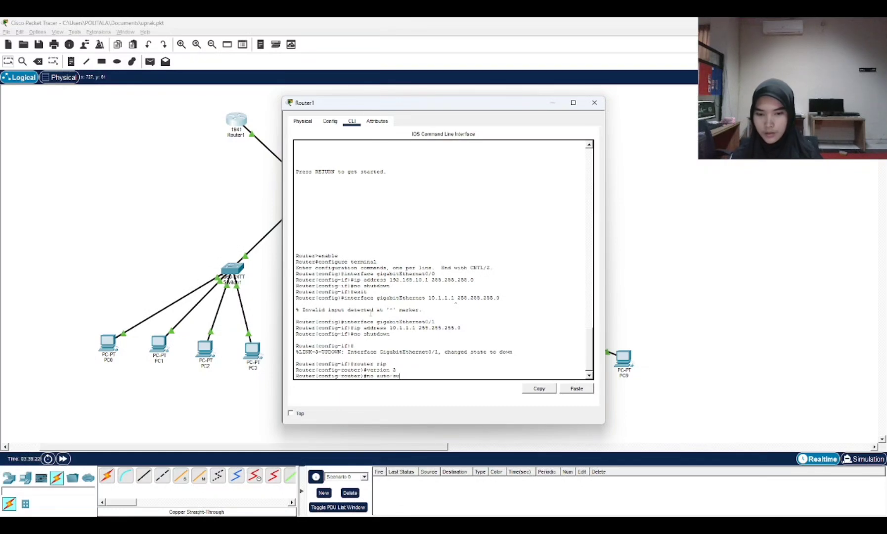
text(mm)
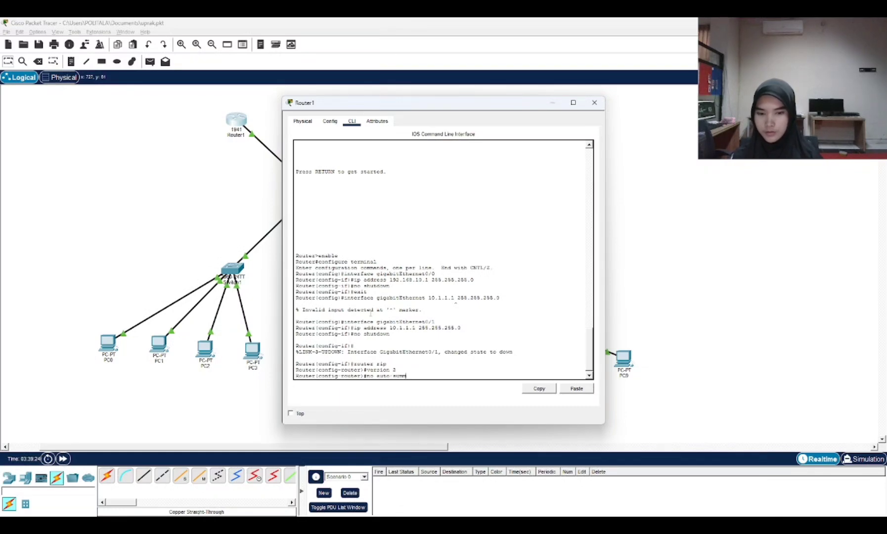
text(a)
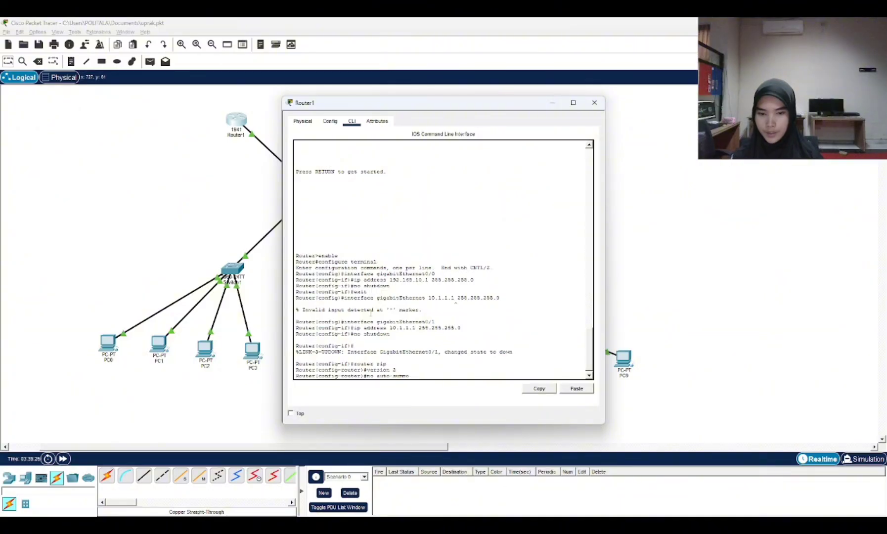
text(r)
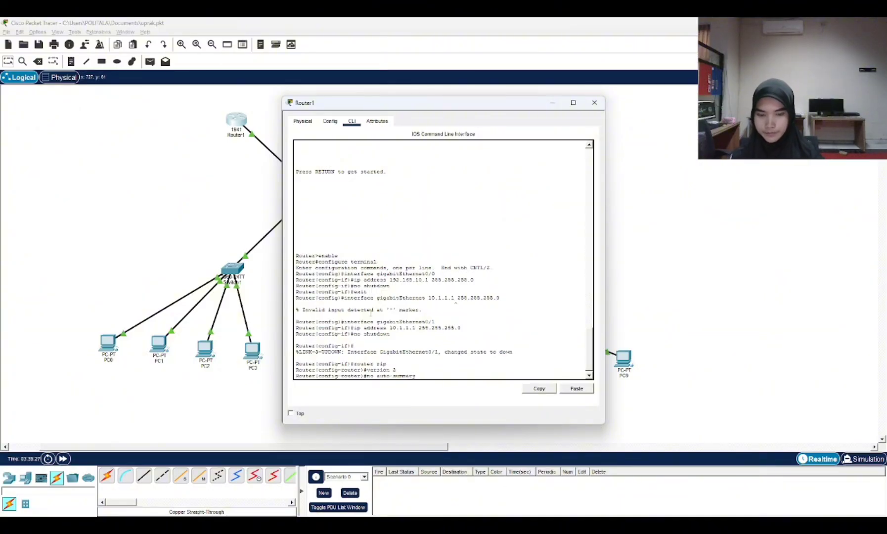
text(y)
key(Return)
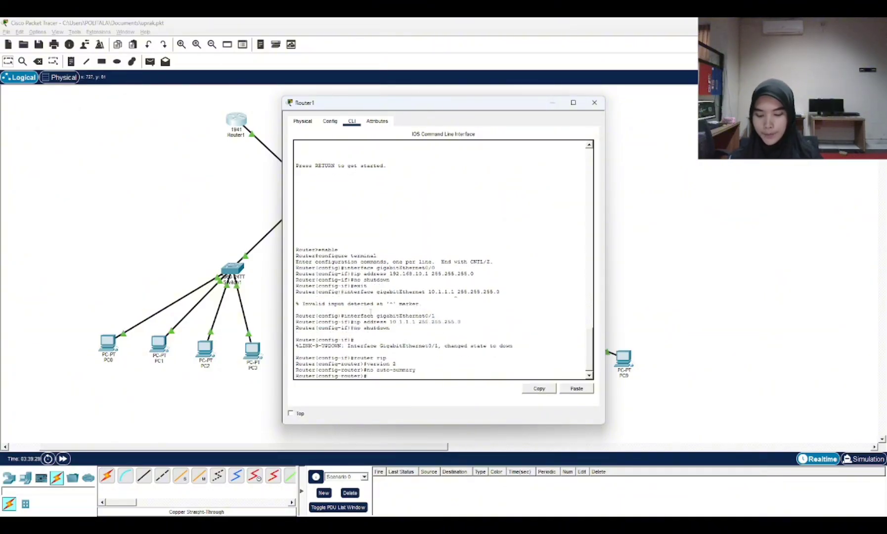
Add networks 192.168.10.0 and 10.1.1.0 to Router1's RIP configuration
text(er)#ne)
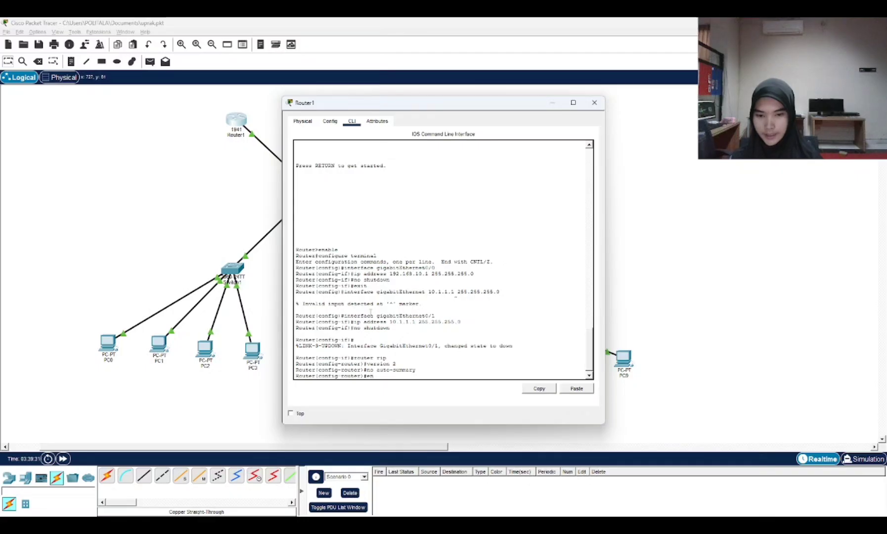
text(twork 192)
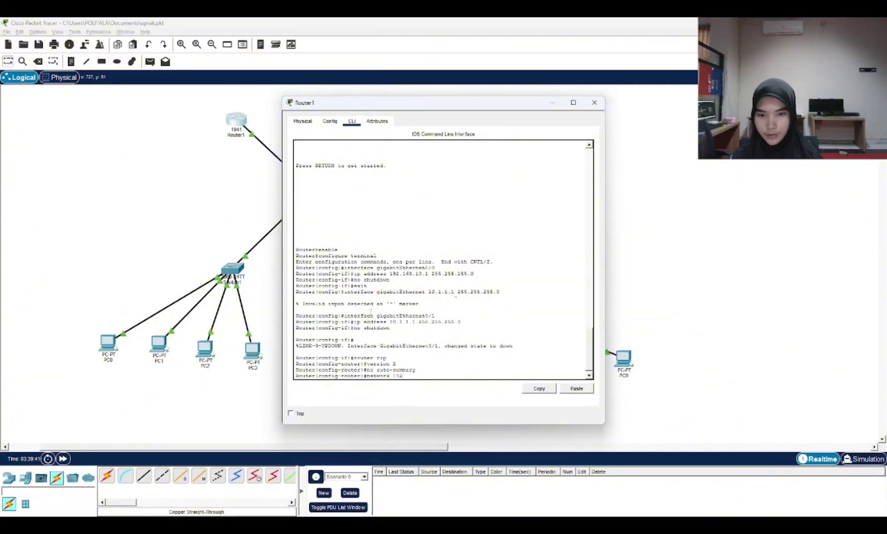
text(.168)
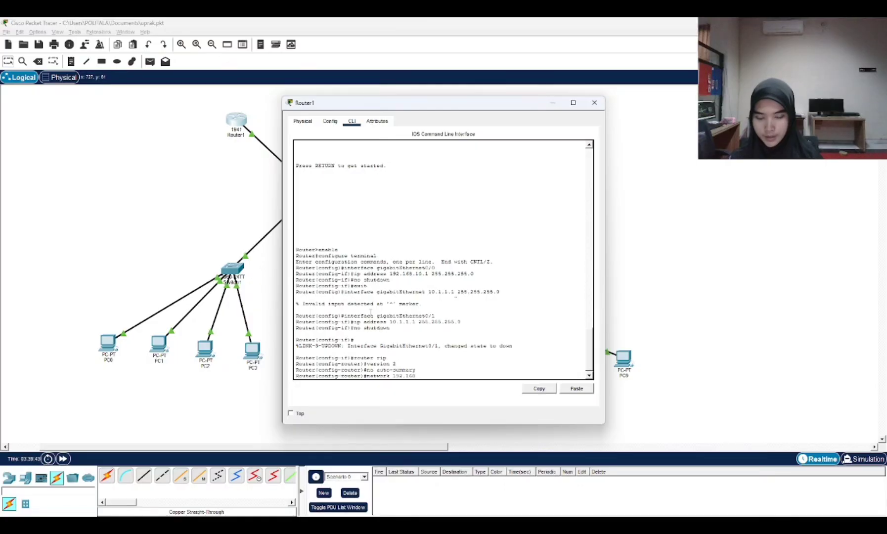
text(.10.0)
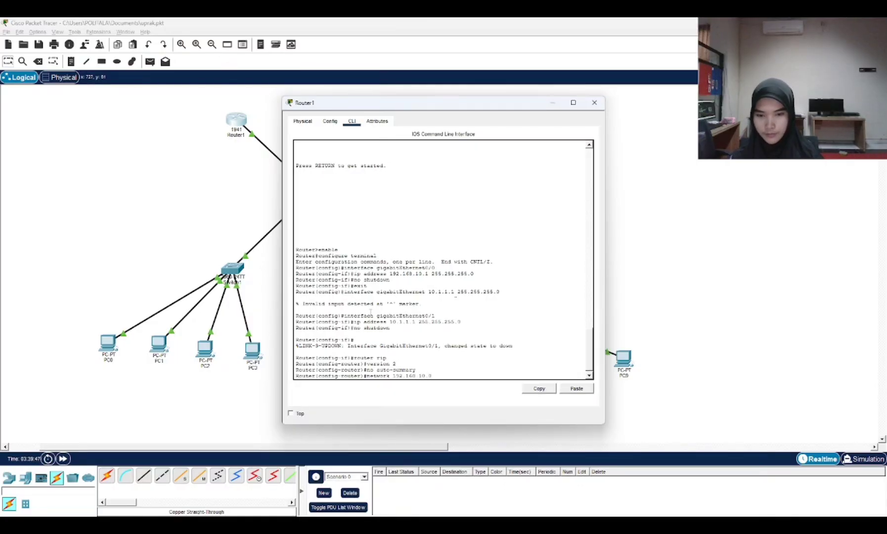
key(Return)
text(netwo)
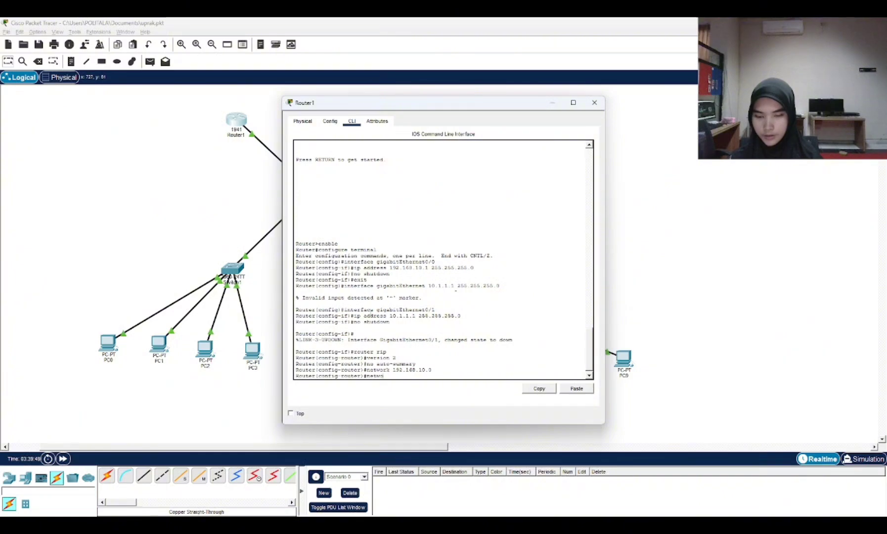
text(rk 10.1.1)
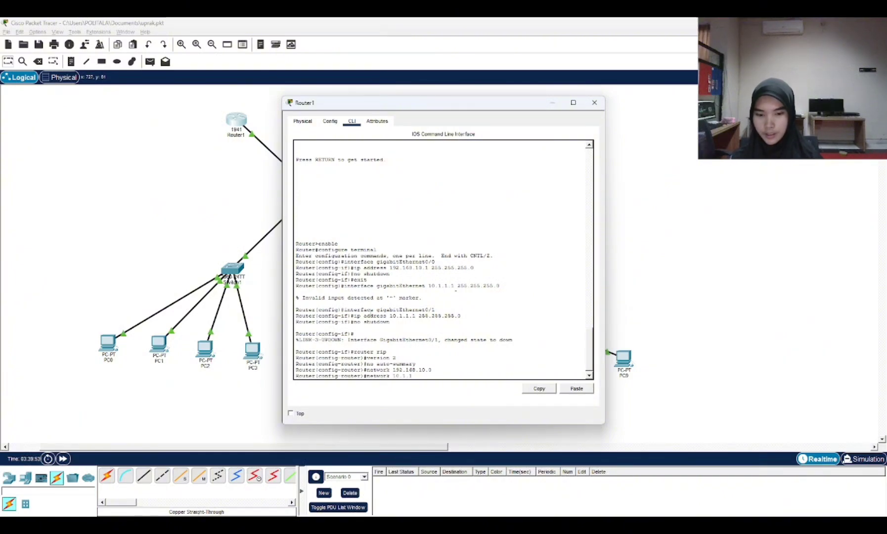
text(.0)
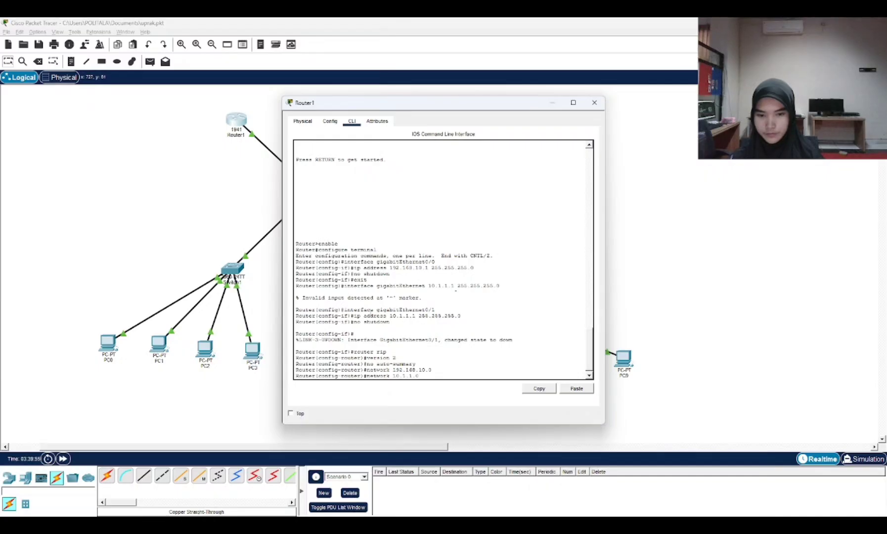
key(Return)
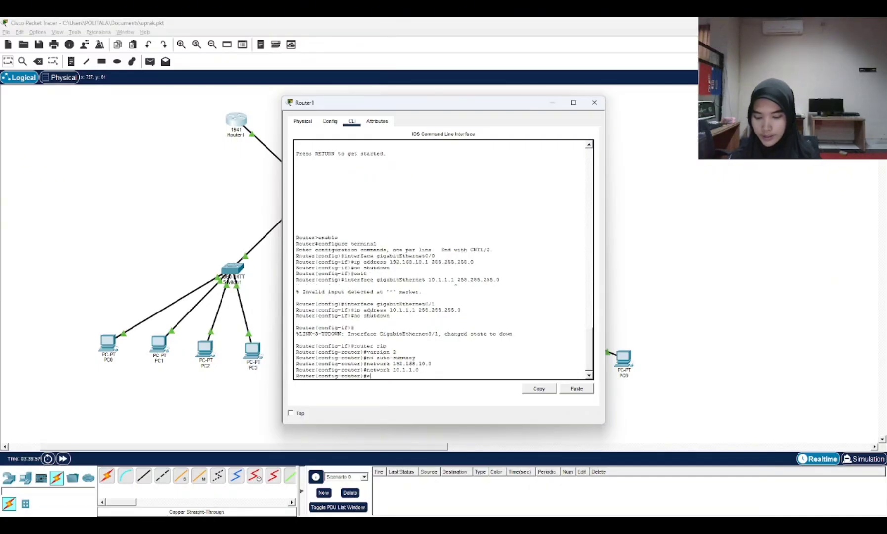
End Router1's configuration mode, save the configuration with write, and close the Router1 window
text(end)
key(Return)
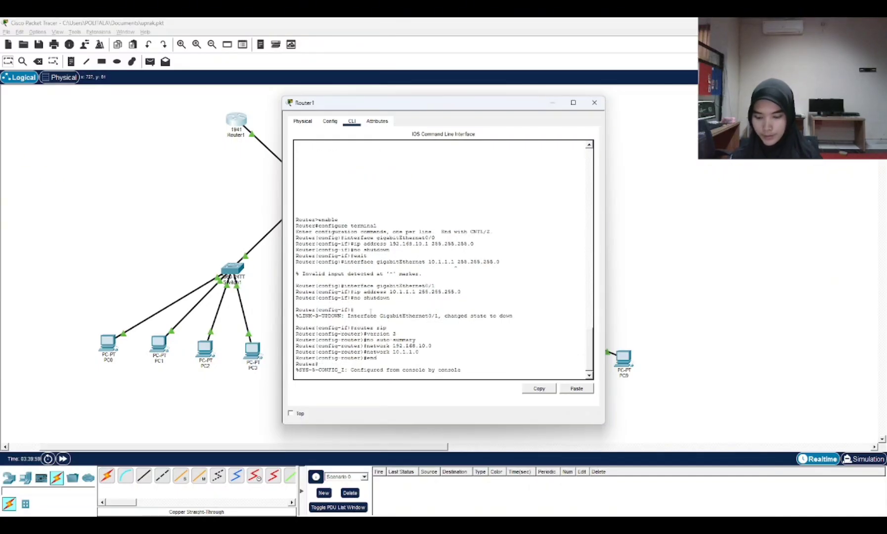
text(write)
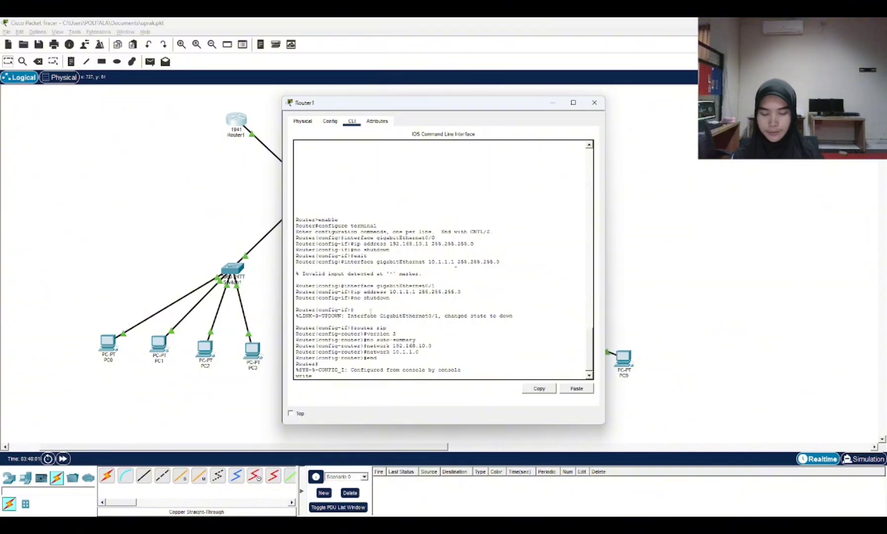
key(Return)
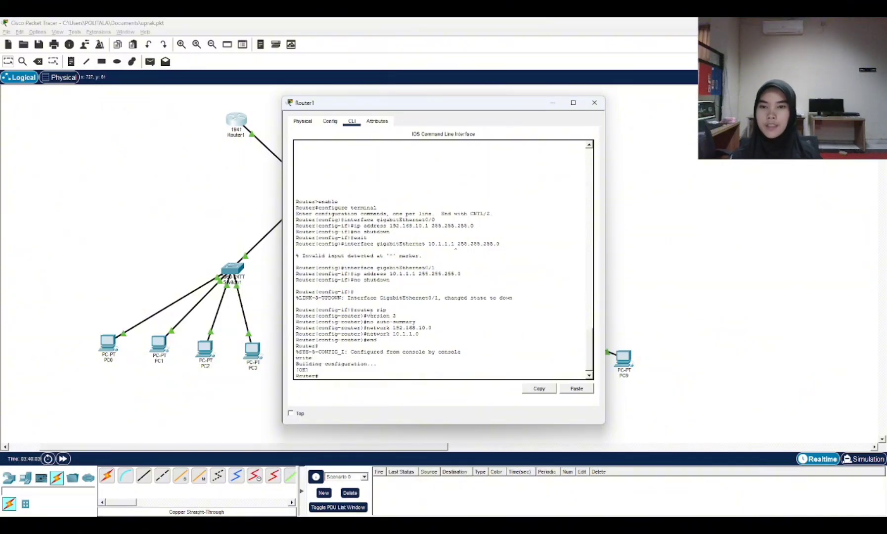
click(593, 103)
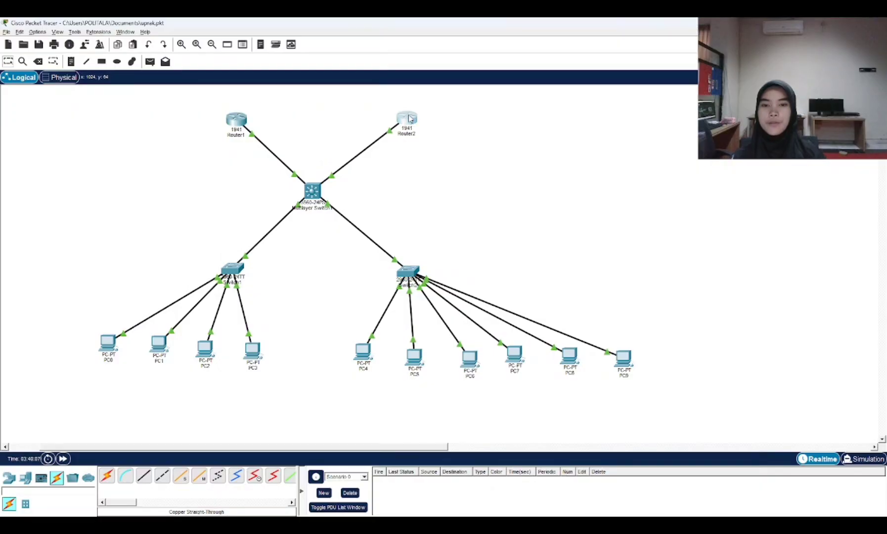
Open Router2's command line and enter global configuration mode with enable and configure terminal
click(408, 119)
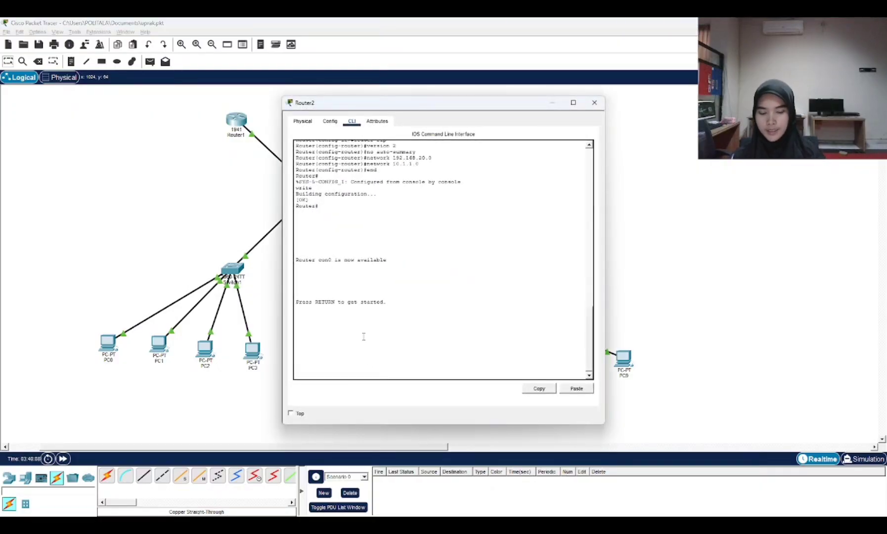
key(Return)
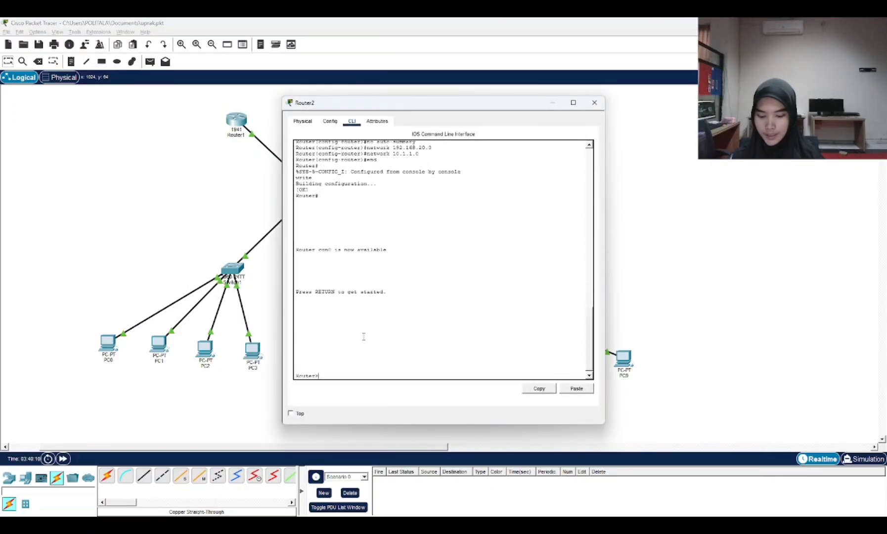
text(enable)
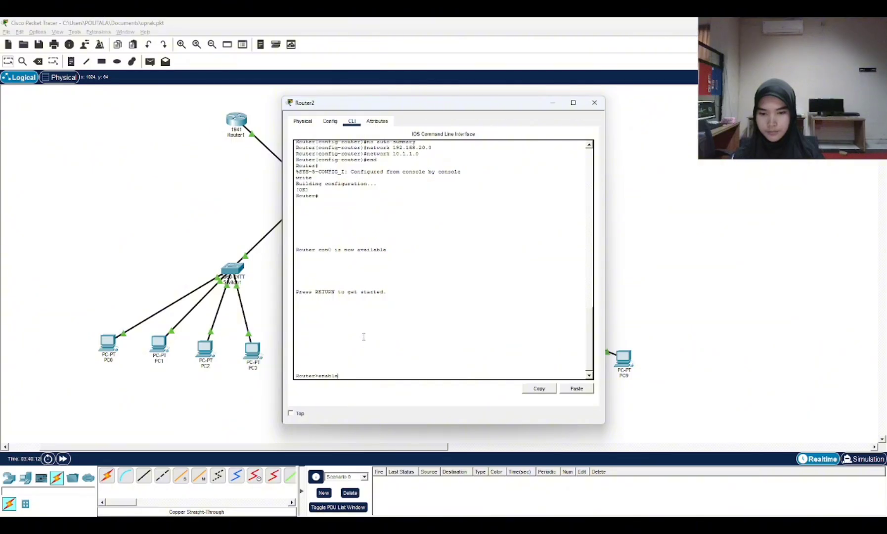
key(Return)
text(confi)
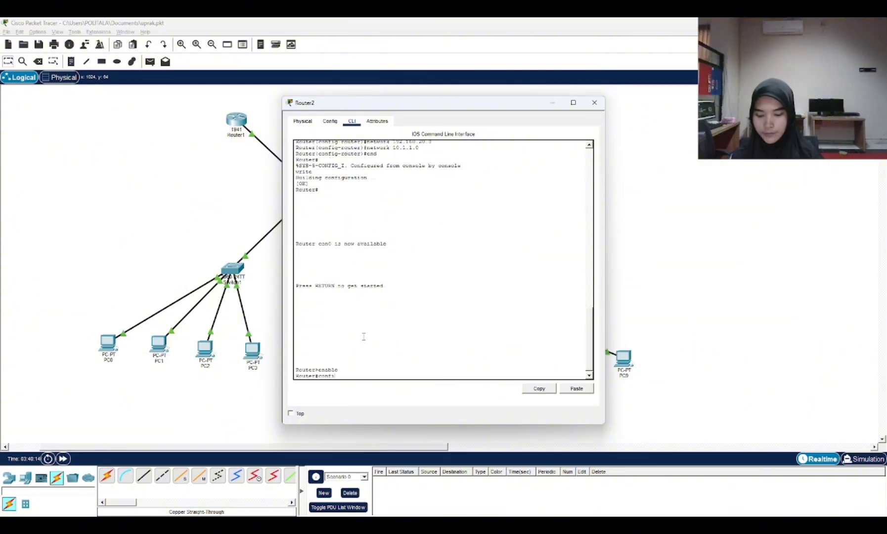
text(gure termin)
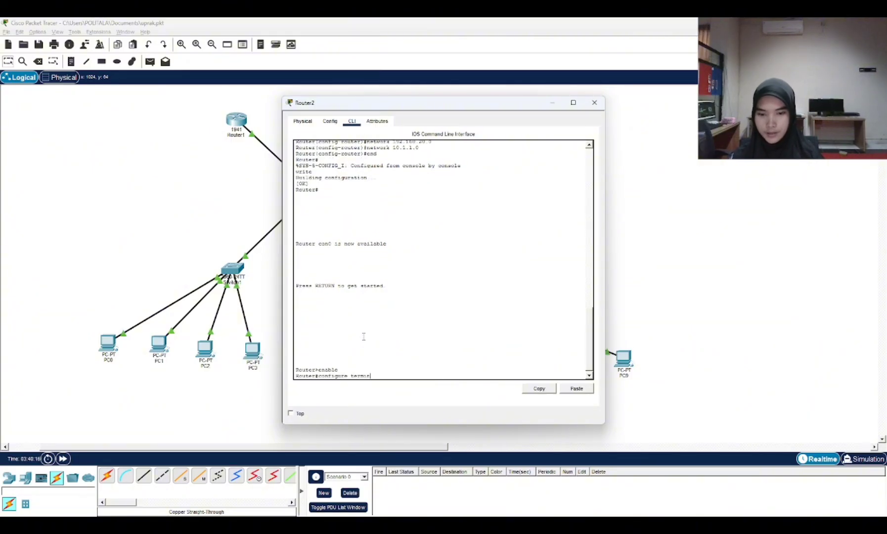
text(al)
key(Return)
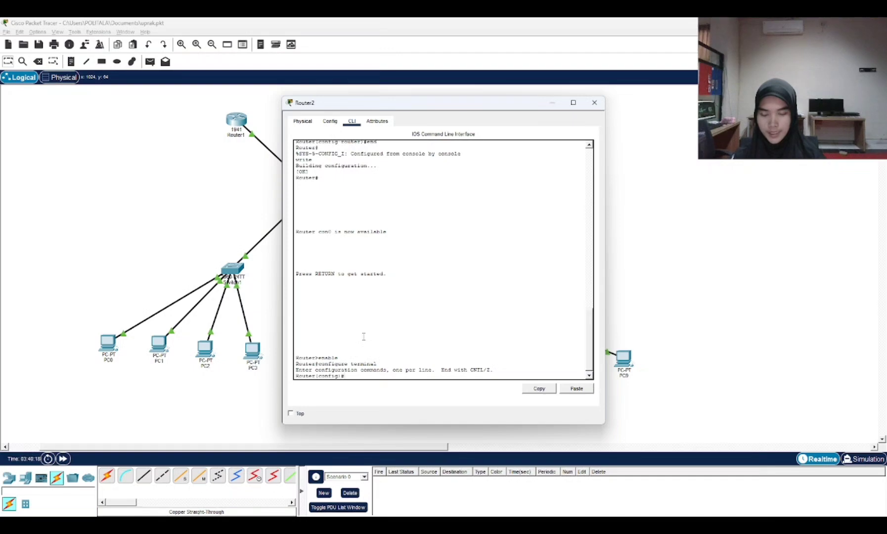
Enter interface configuration mode for gigabitEthernet0/0 on Router2
text(int)
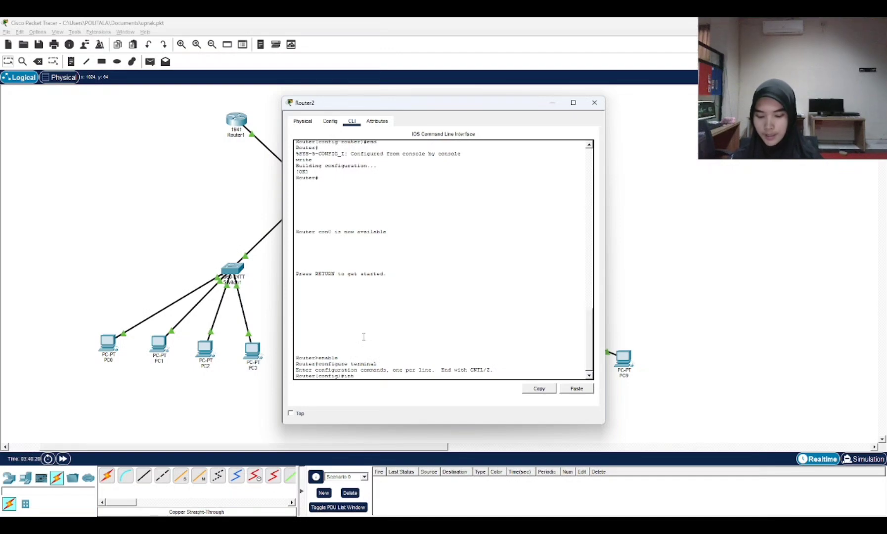
text(erface)
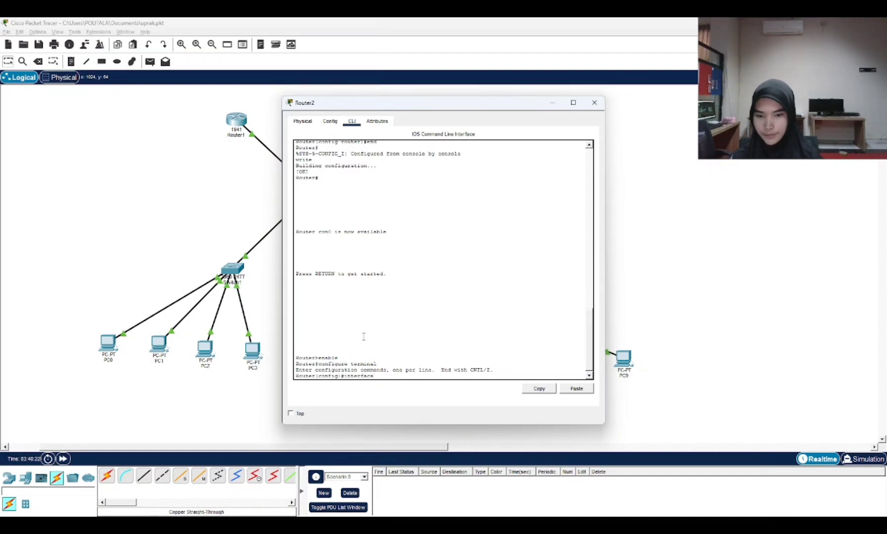
text( gigabit)
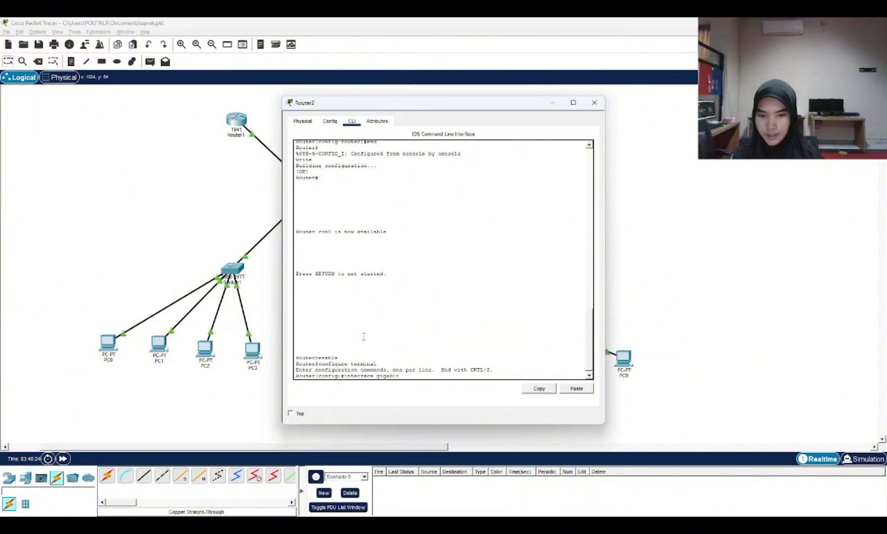
text(Ethe)
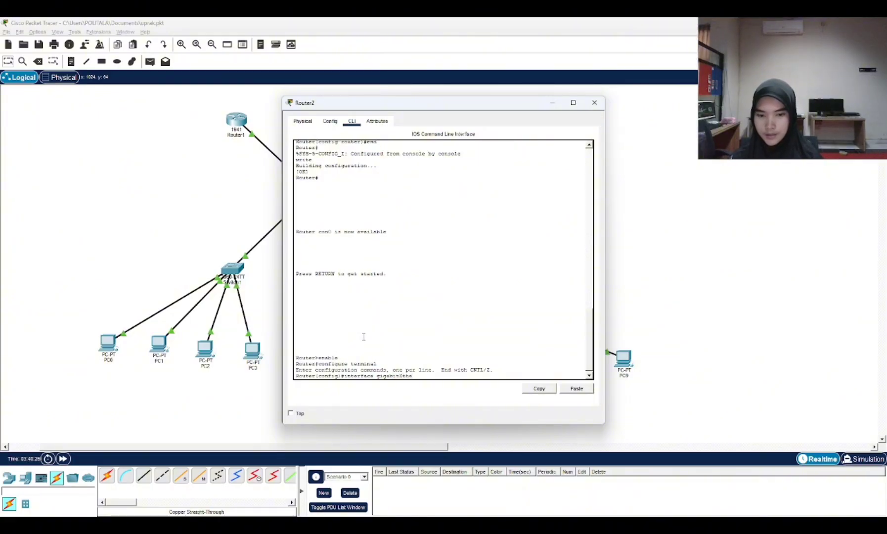
text(rnet)
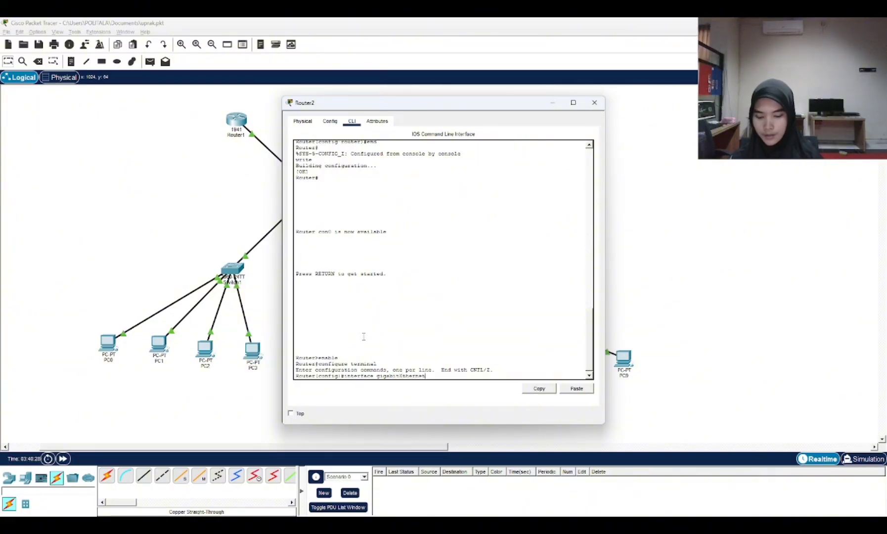
text(0/0)
key(Return)
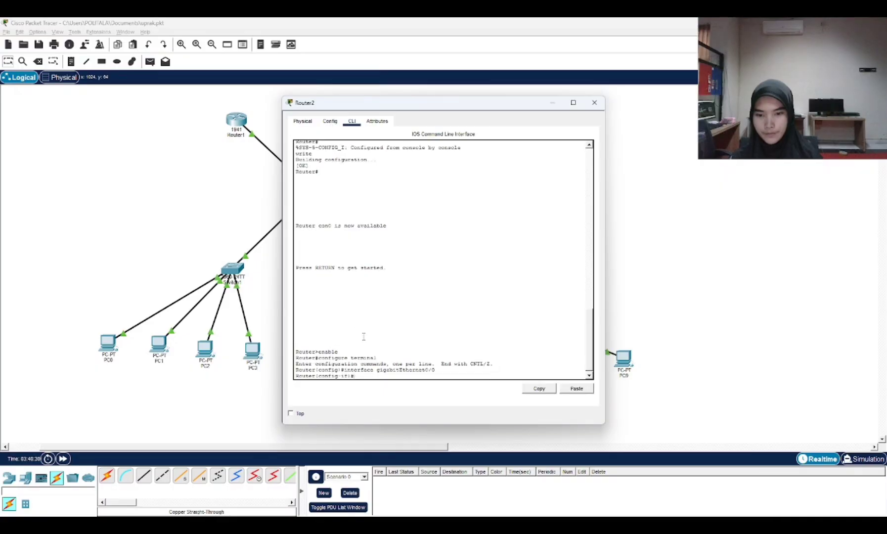
Assign IP address 192.168.20.1 with subnet mask 255.255.255.0 to Router2's gigabitEthernet0/0 interface
text(ip ad)
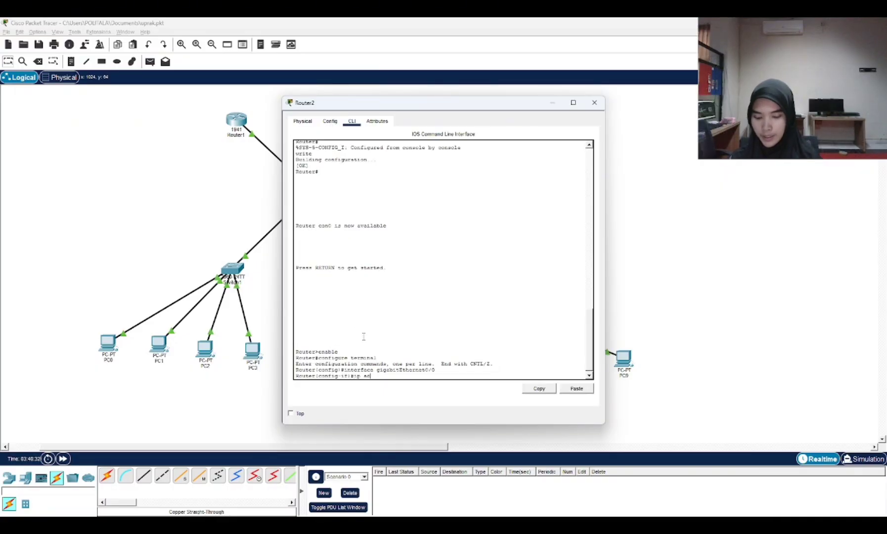
text(dress 192.1)
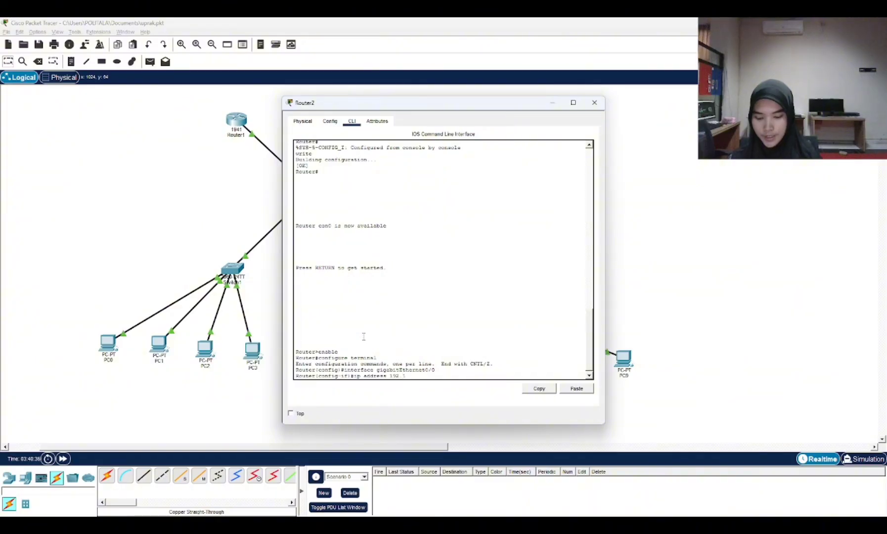
text(68)
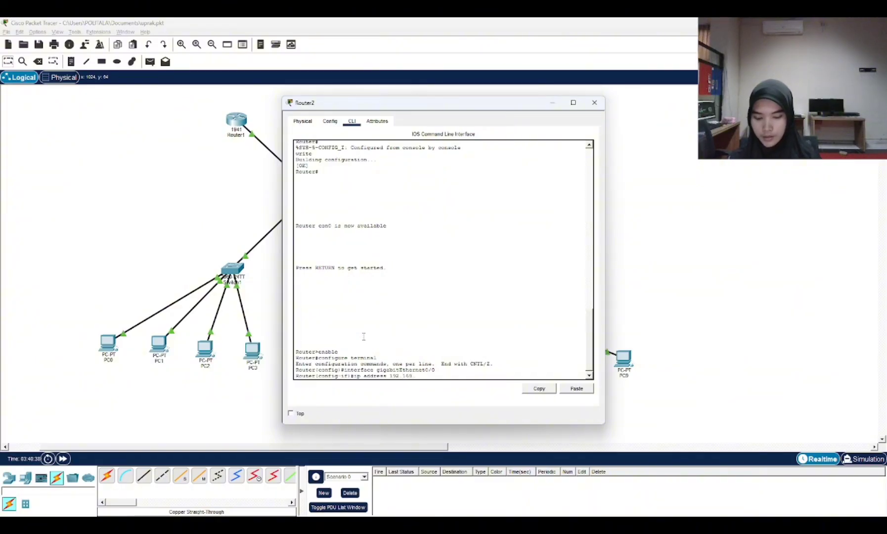
text(.20 )
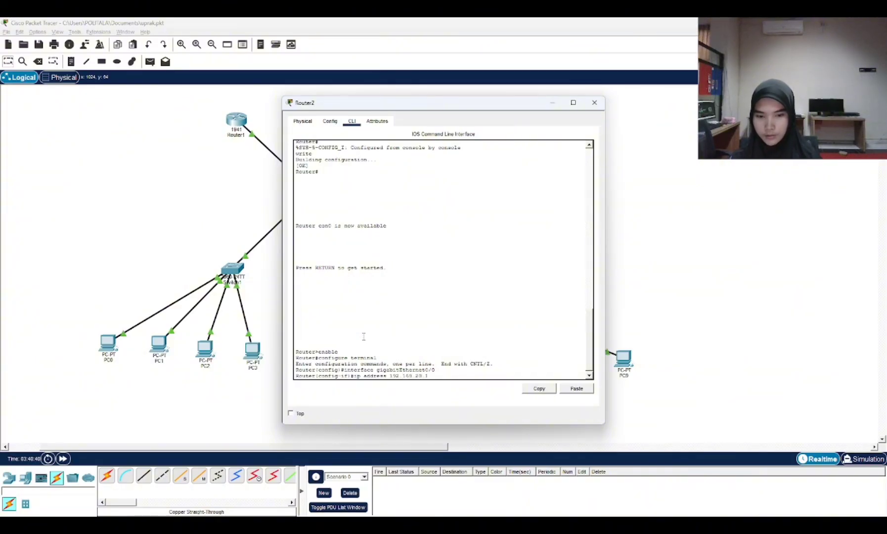
text(1 255.255)
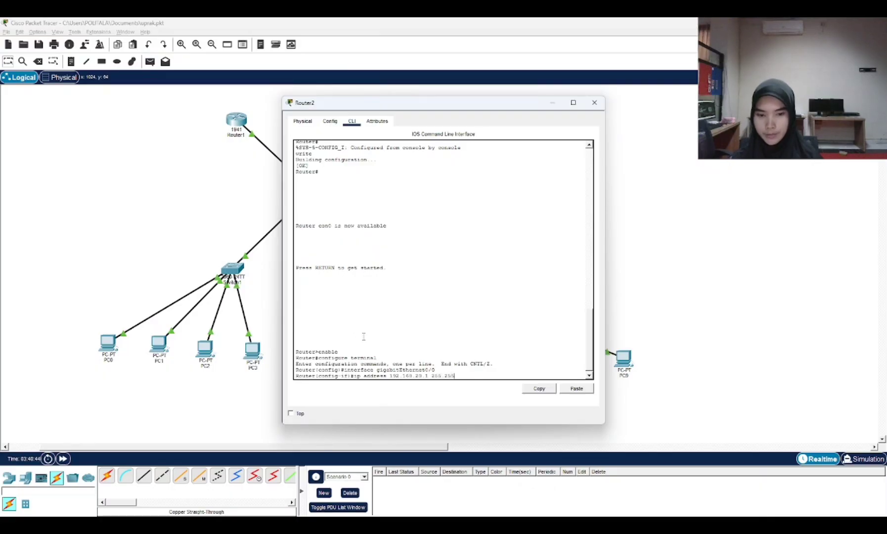
text(.255.0)
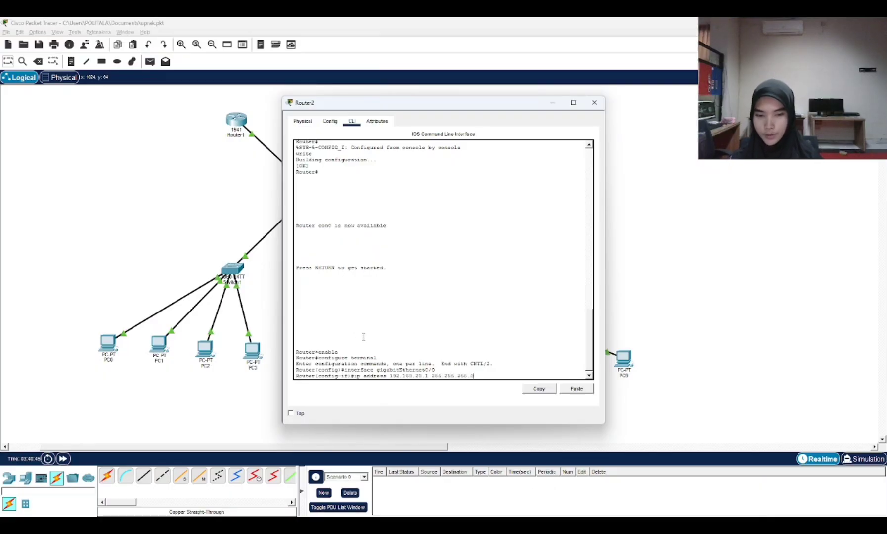
key(Return)
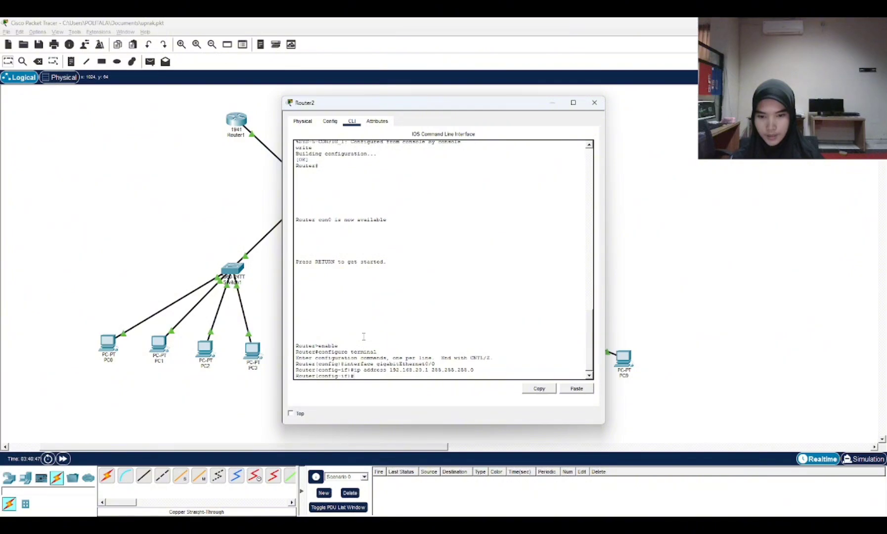
Enable Router2's gigabitEthernet0/0 interface with no shutdown and exit its interface configuration
text(no shutdown)
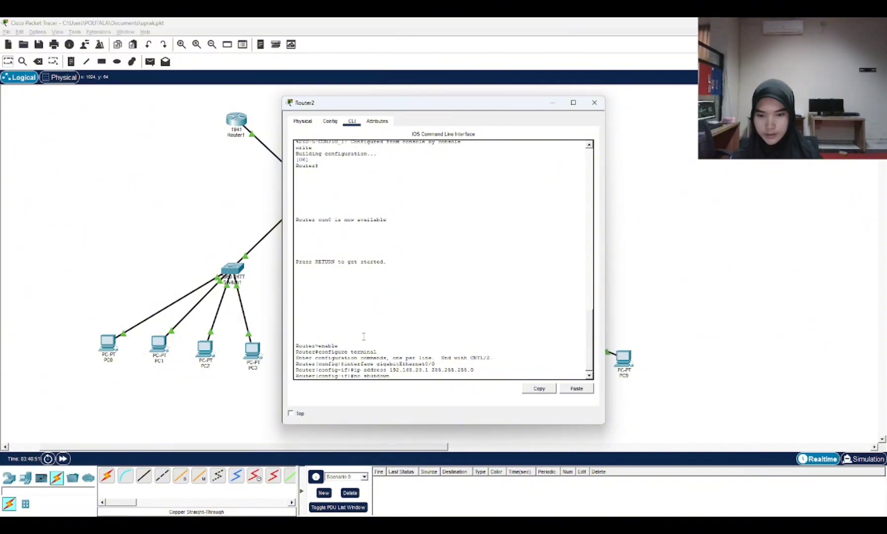
key(Return)
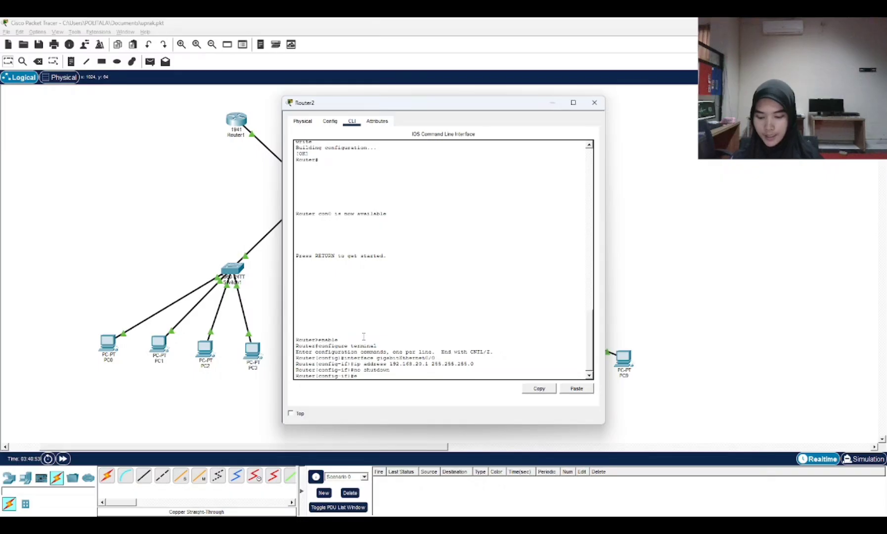
text(exit)
key(Return)
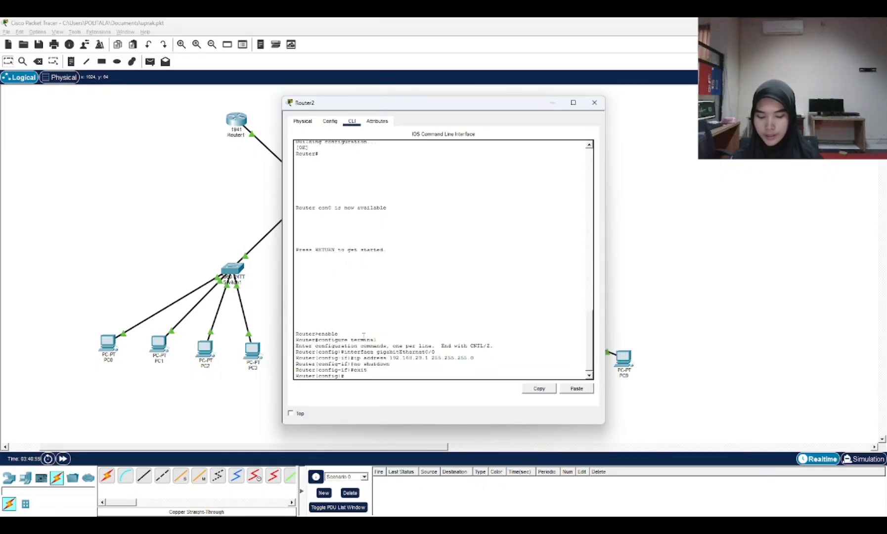
Enter interface configuration mode for gigabitEthernet0/1 on Router2
text(interface)
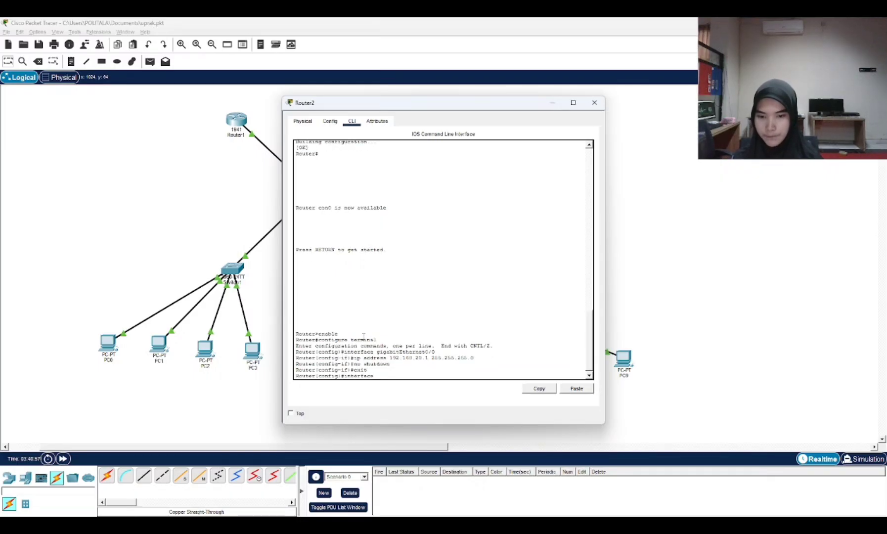
text(ga)
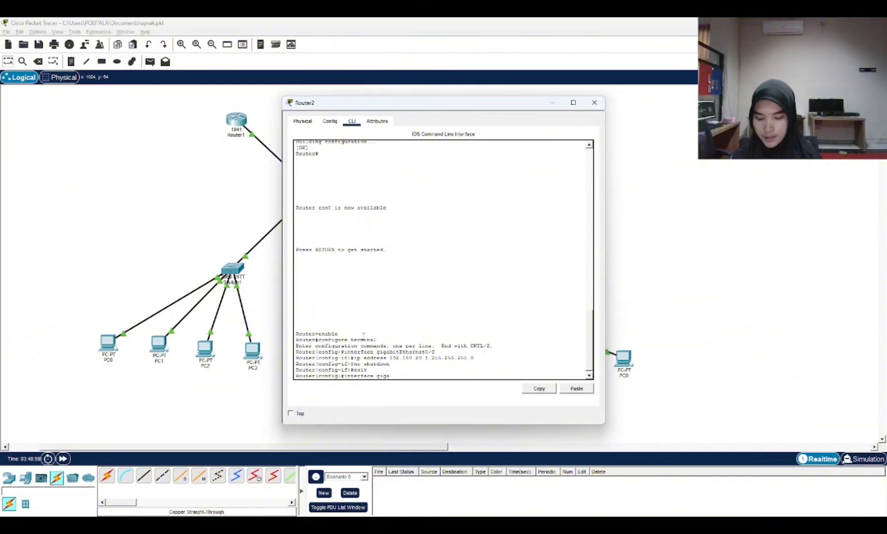
text(bit)
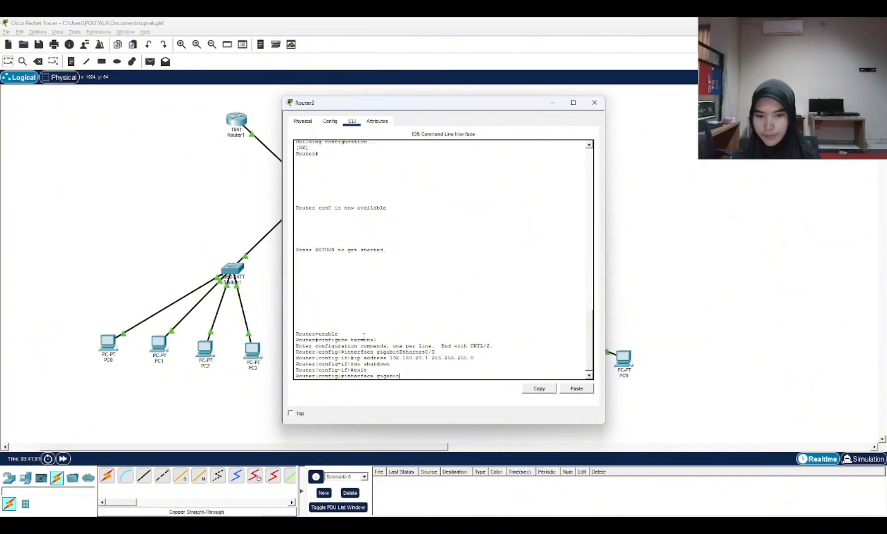
text(Eth)
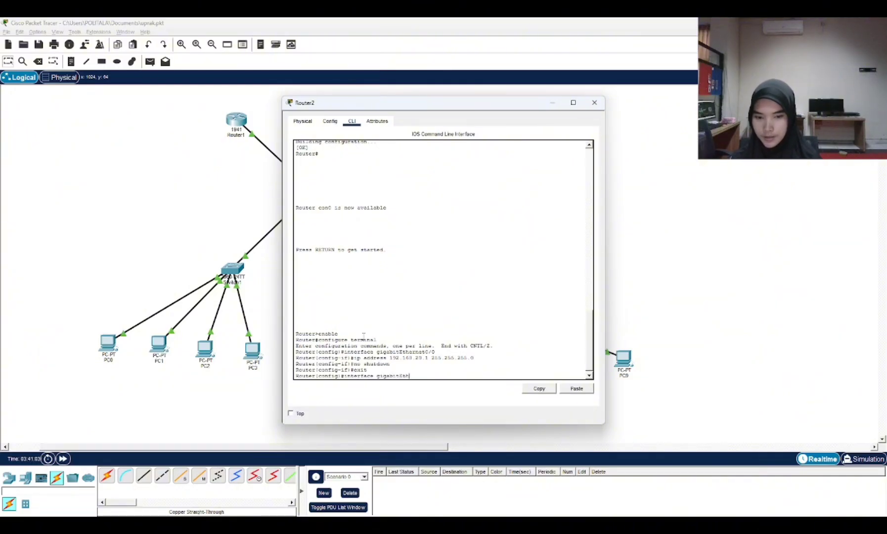
text(erne)
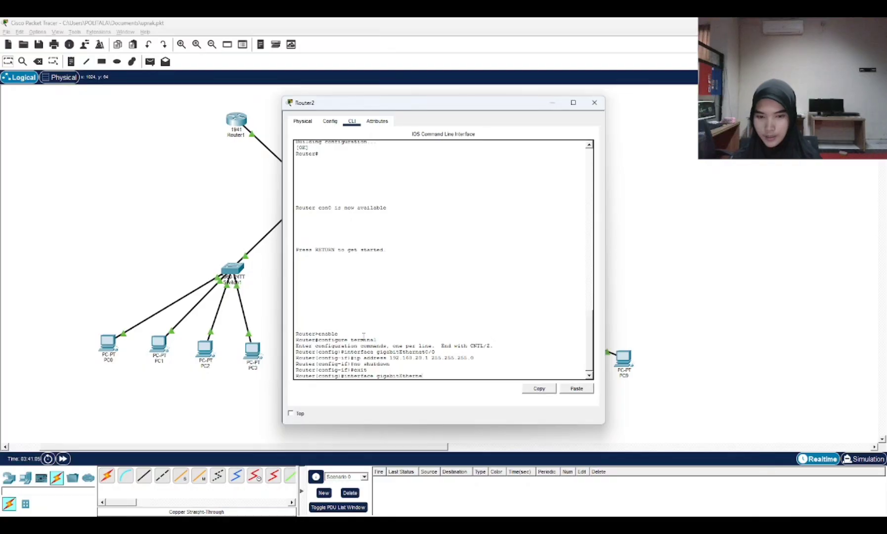
text(t0)
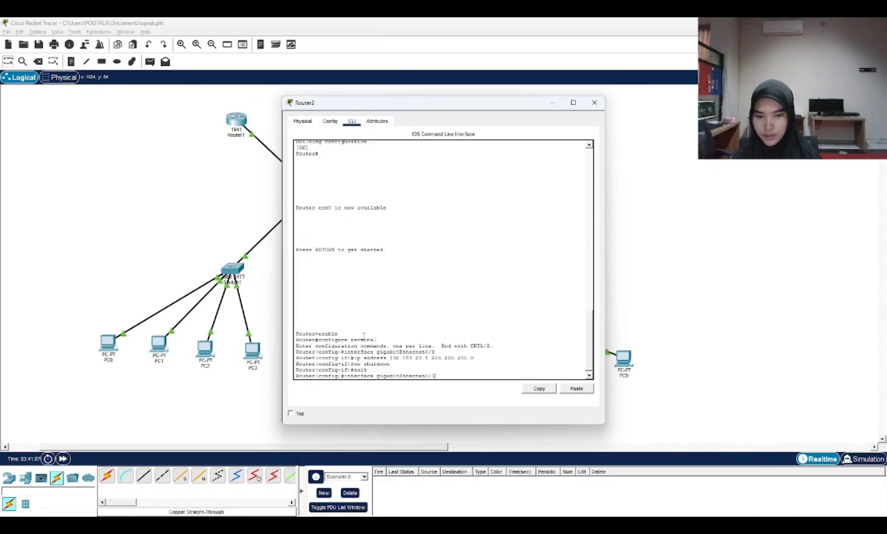
text(/1)
key(Return)
Assign IP address 10.1.1.1 with subnet mask 255.255.255.0 to Router2's gigabitEthernet0/1 interface
text(ig-if)#i)
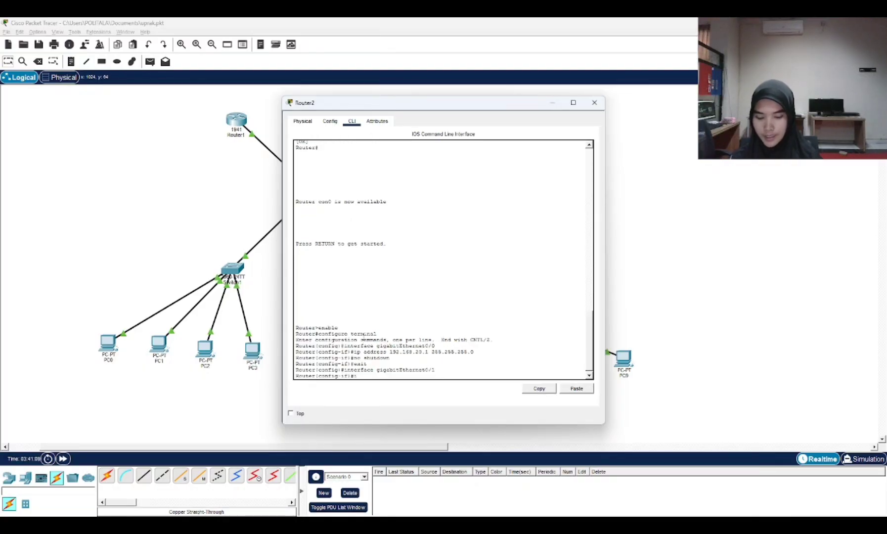
text(p addr)
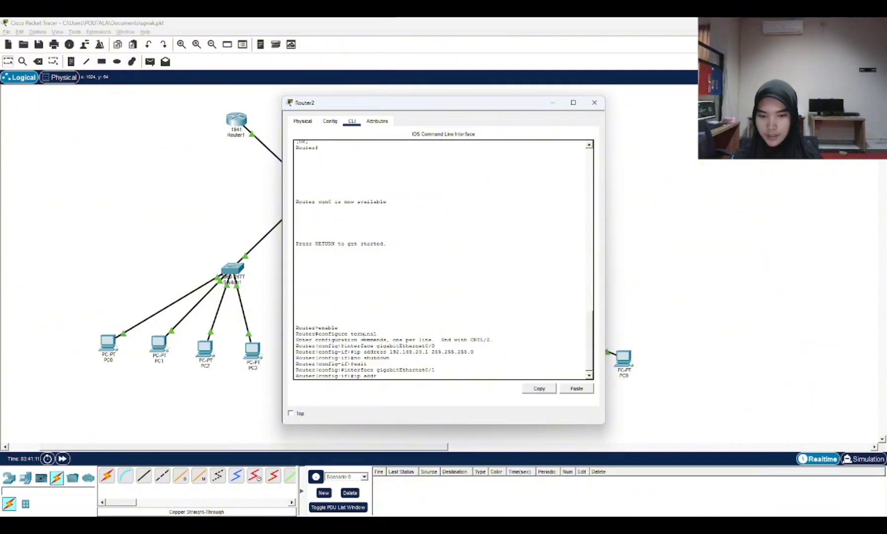
text(ess 10.1.1)
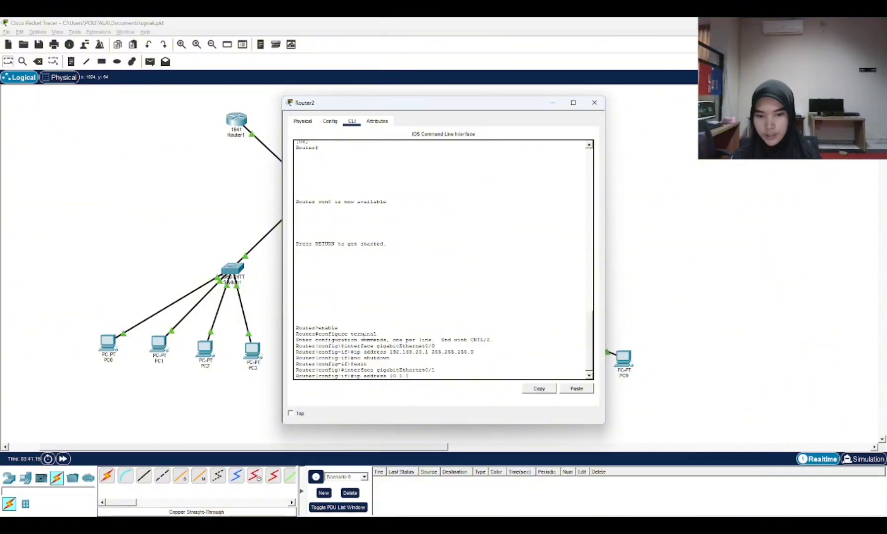
text(.1 255)
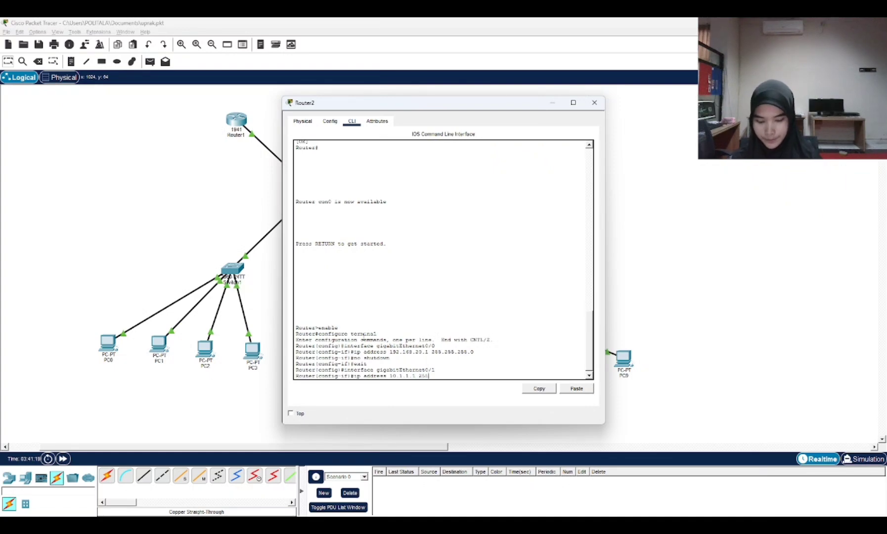
text(.255.2)
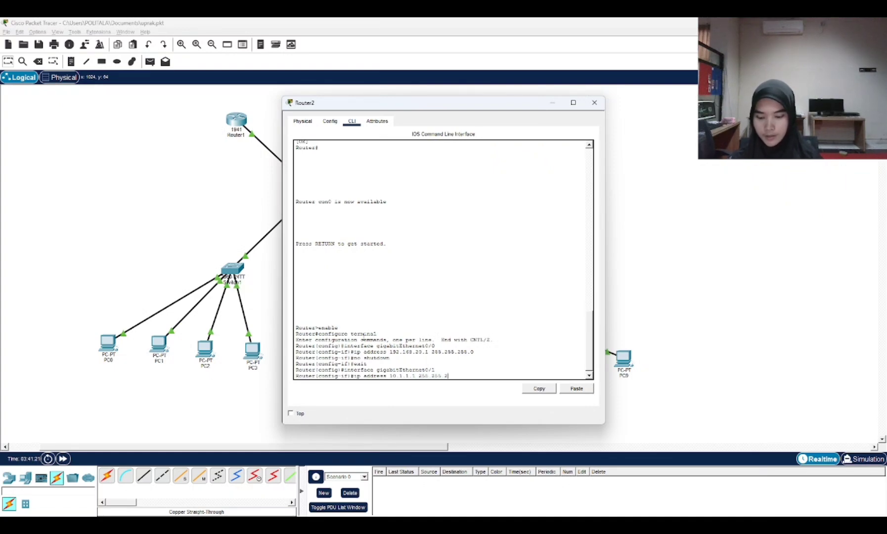
text(55.0)
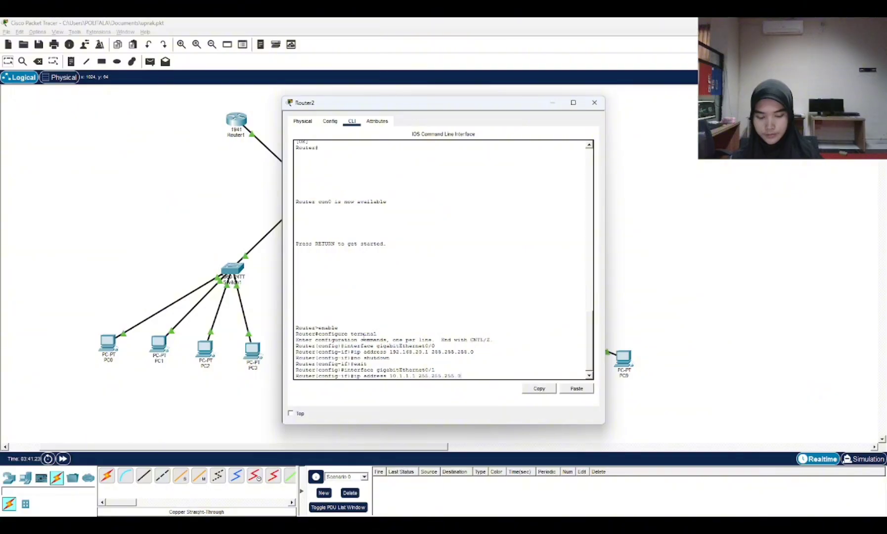
key(Return)
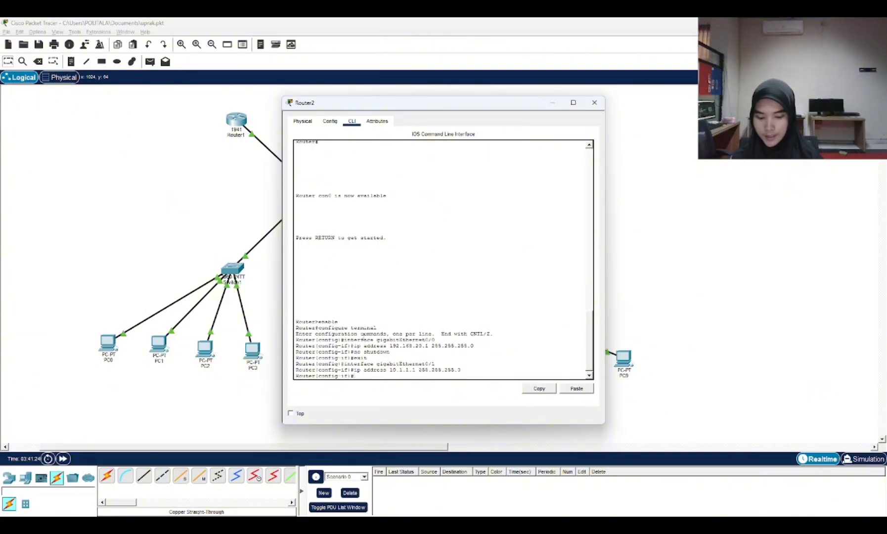
Enable Router2's gigabitEthernet0/1 interface with the no shutdown command
text(no shut)
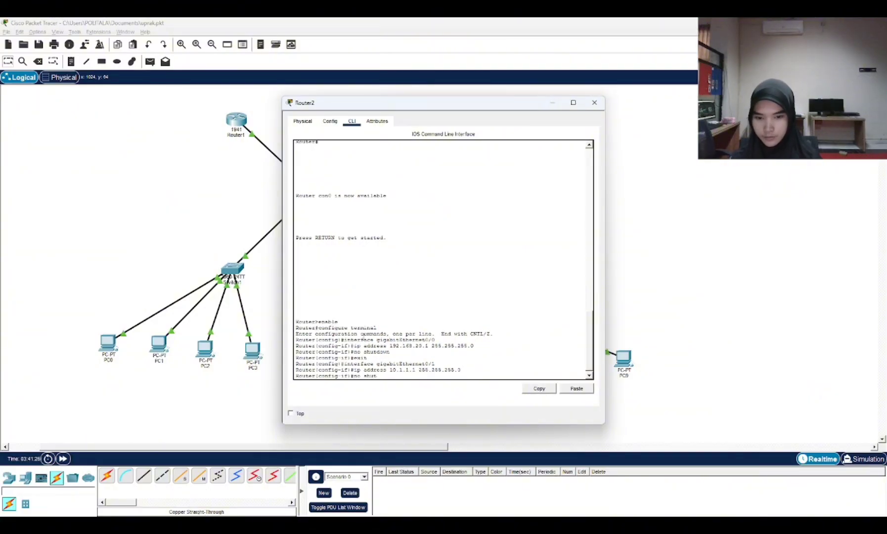
text(down)
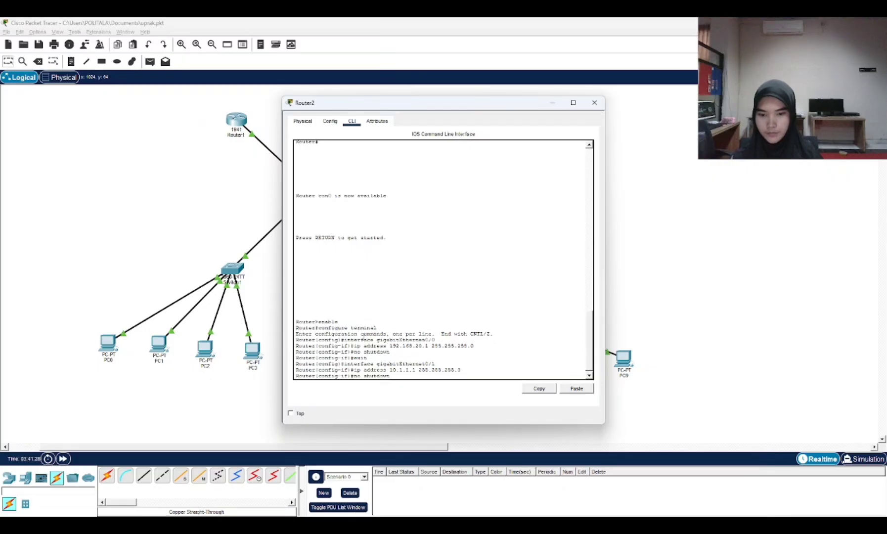
key(Return)
key(Return)
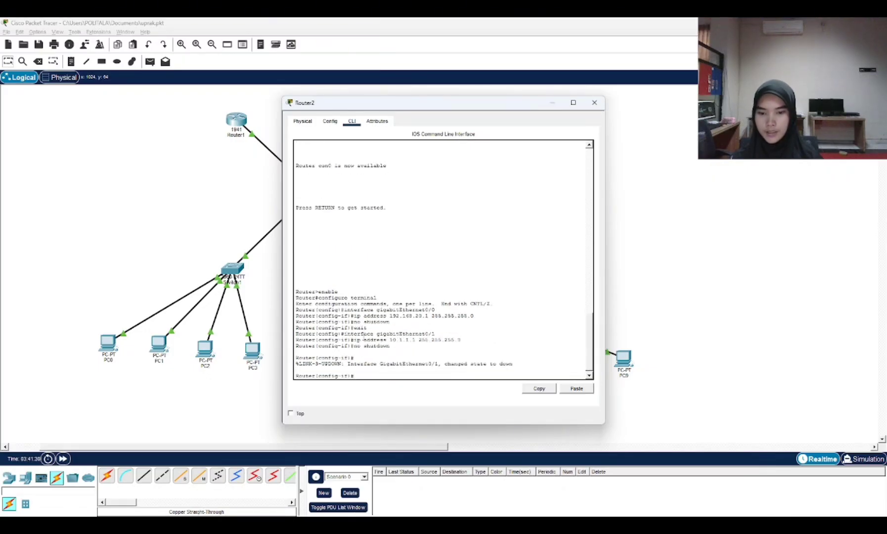
Enter RIP routing configuration mode on Router2 with the router rip command
text(nfig-if)#ro)
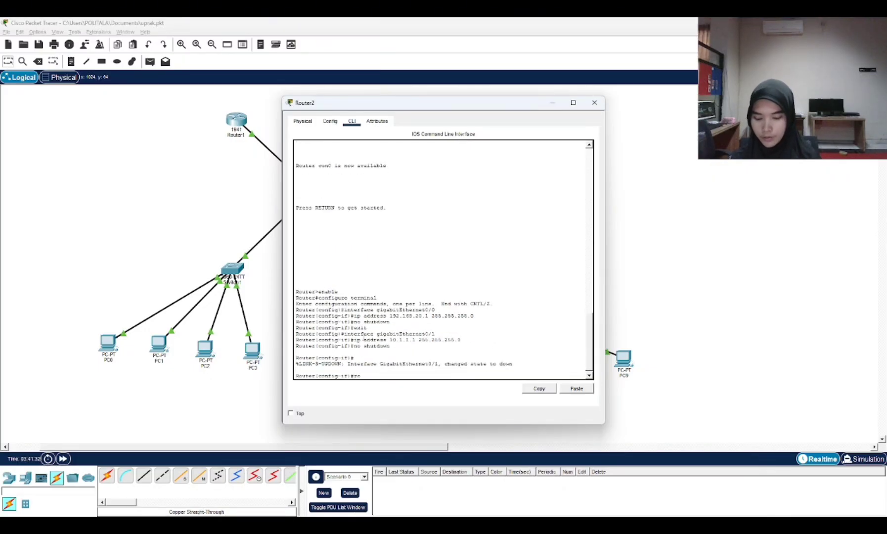
text(uter ri)
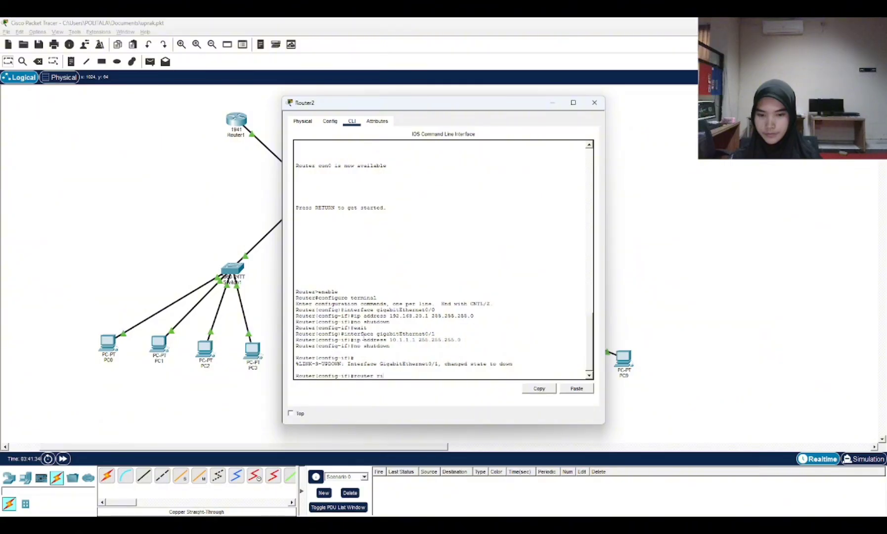
text(p)
key(Return)
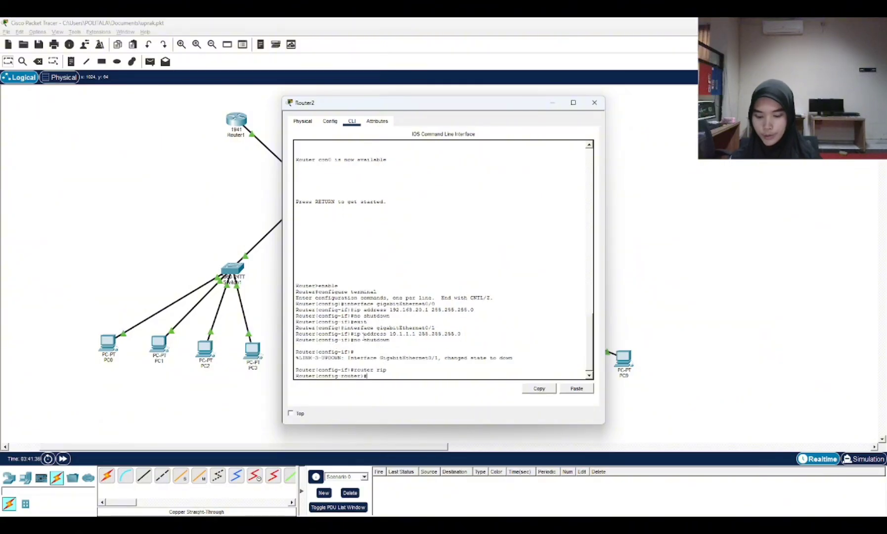
Set RIP to version 2 on Router2 and disable automatic route summarization with no auto-summary
text(version 2)
key(Return)
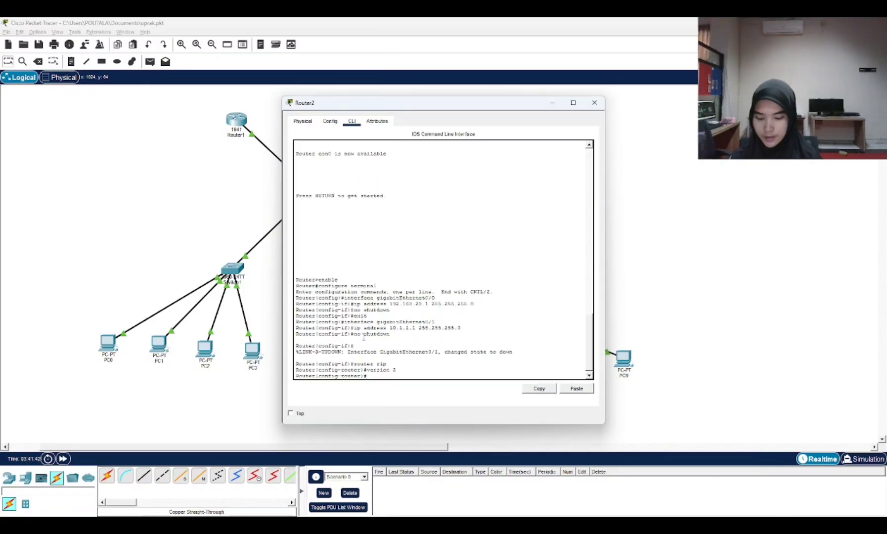
text(nfig-router)#)
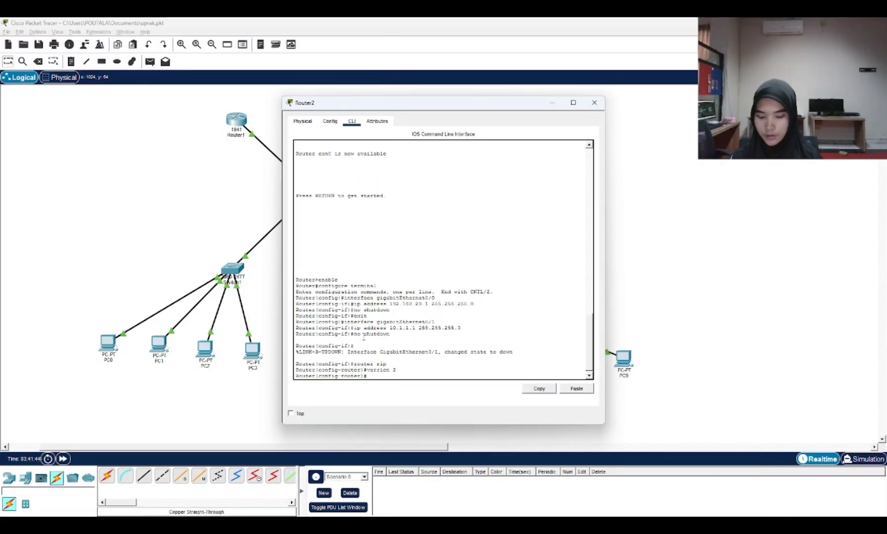
text(no auto)
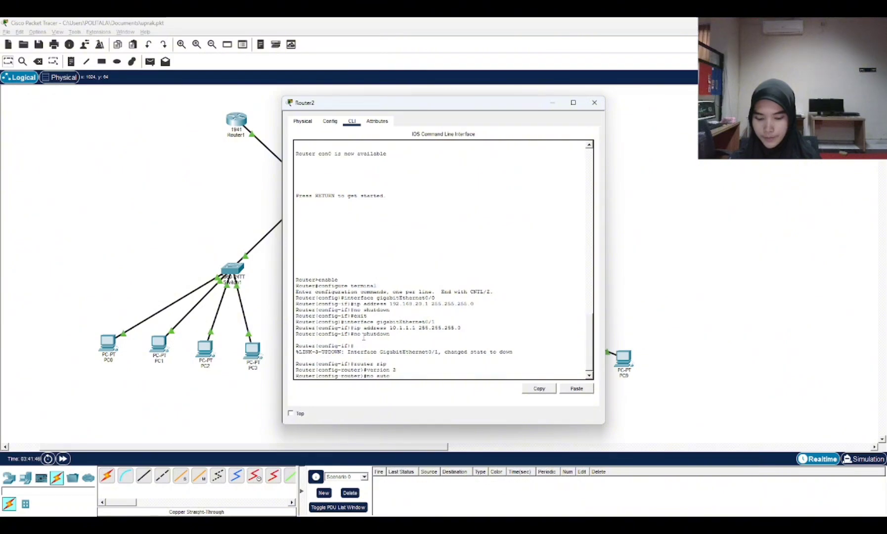
text(-summary)
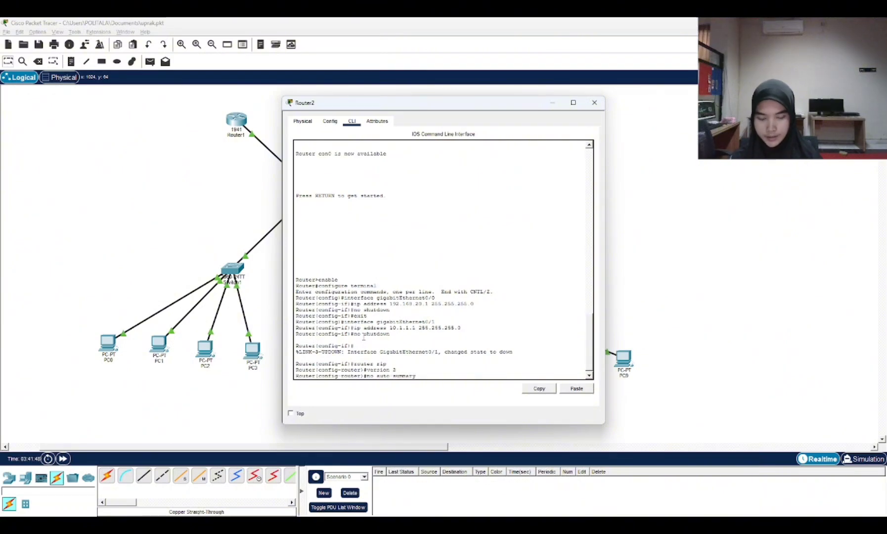
key(Return)
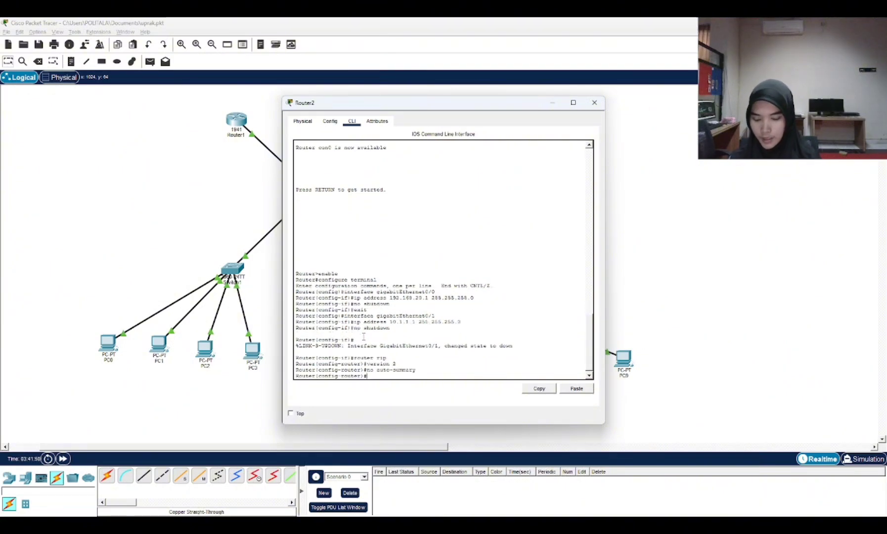
Begin entering a network statement in Router2's RIP configuration
text(netwo)
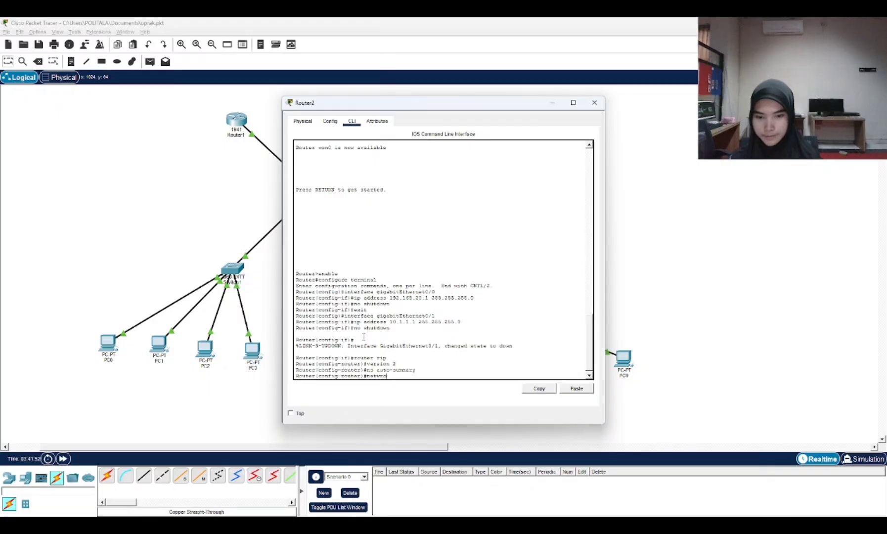
Add the networks 192.168.20.0 and 10.1.1.0 to the RIP configuration on Router2
key(BackSpace)
key(BackSpace)
text(ork)
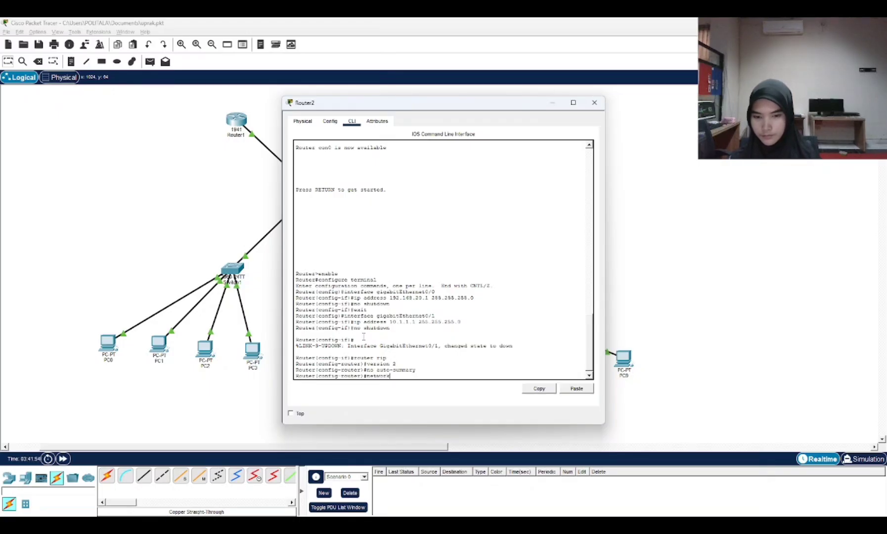
text( 19)
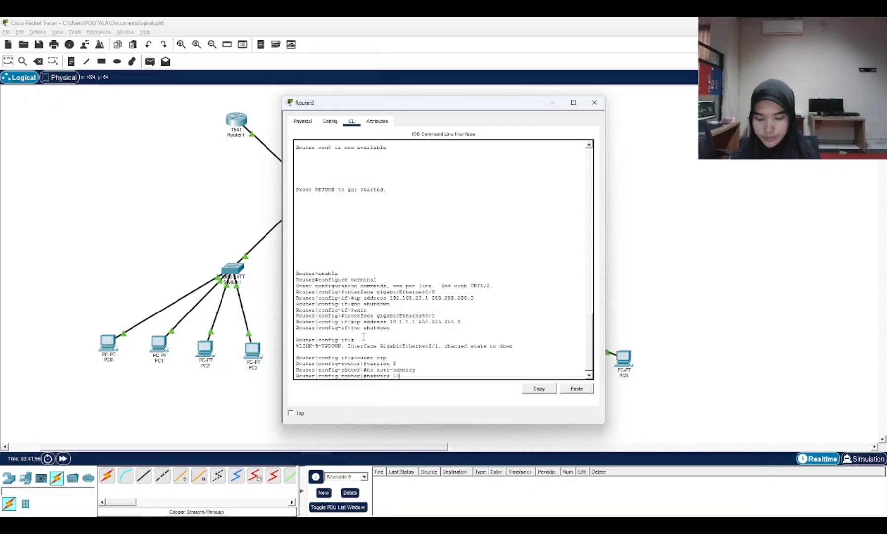
text(2.168.2)
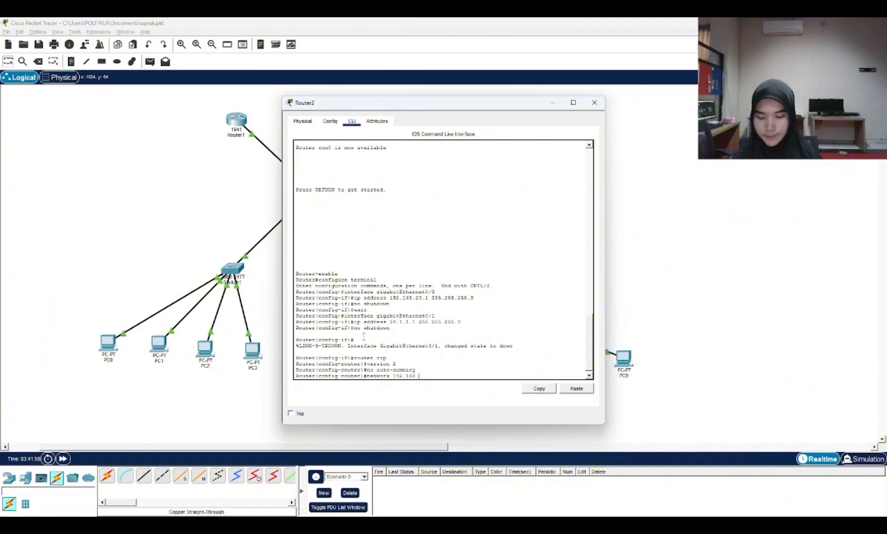
text(0.0)
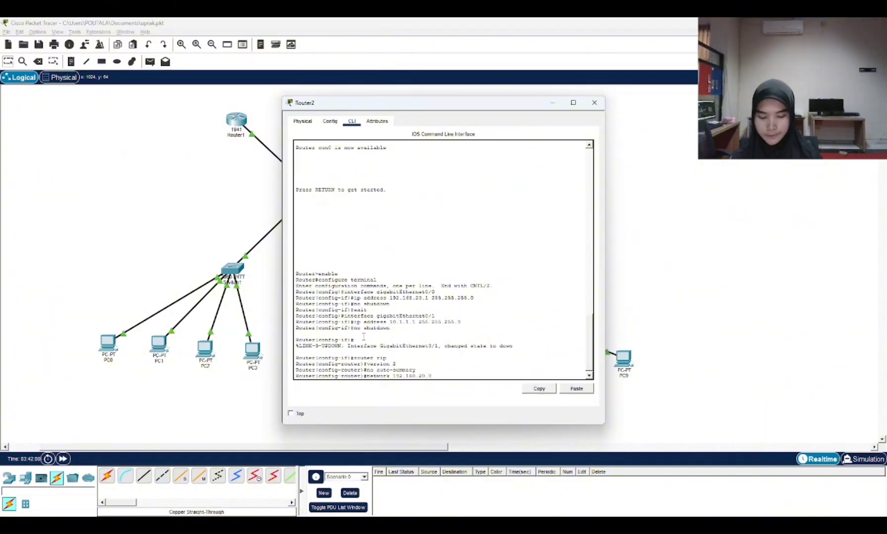
key(Return)
text(netw)
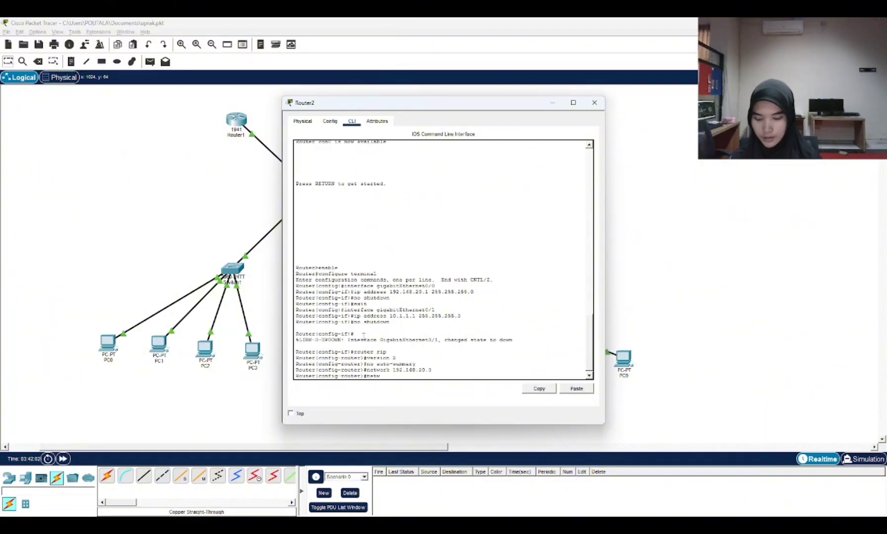
text(ork 10.1.1.0)
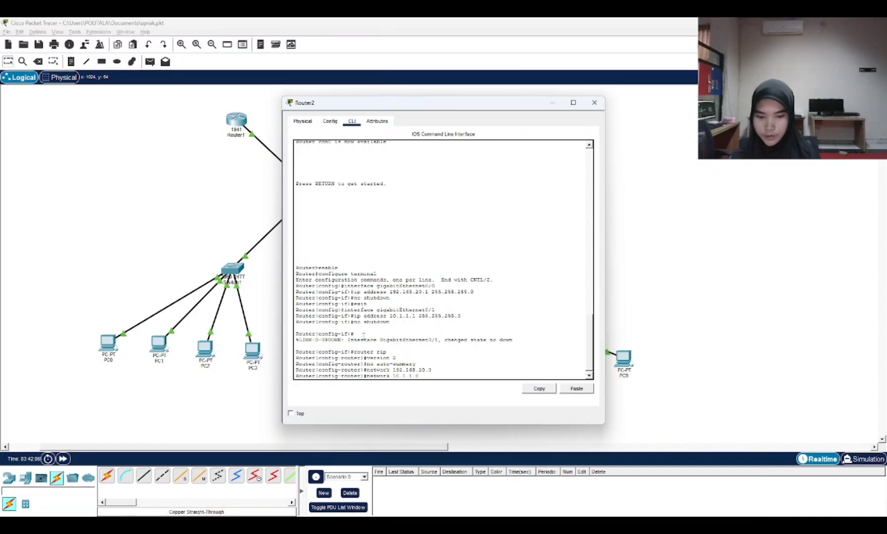
key(Return)
End configuration mode on Router2, save its configuration with the write command, and close the router's window
text(end)
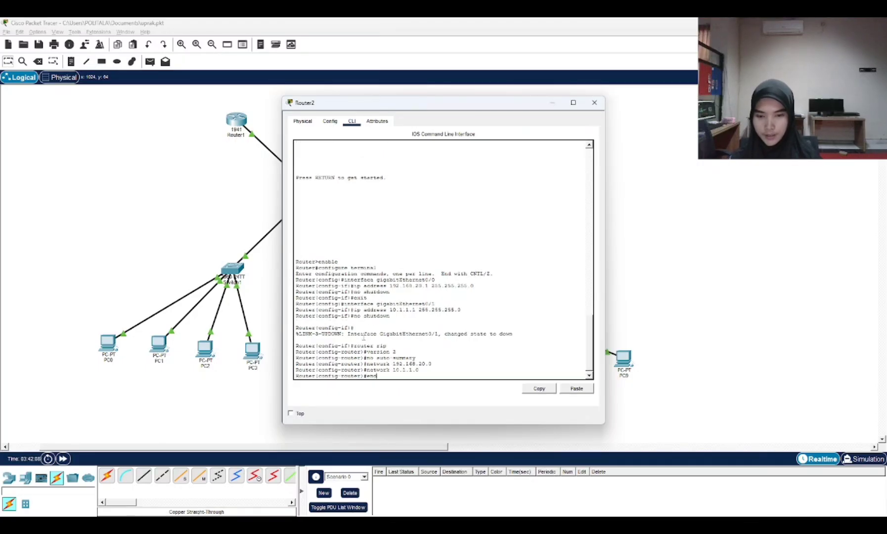
key(Return)
text(wri)
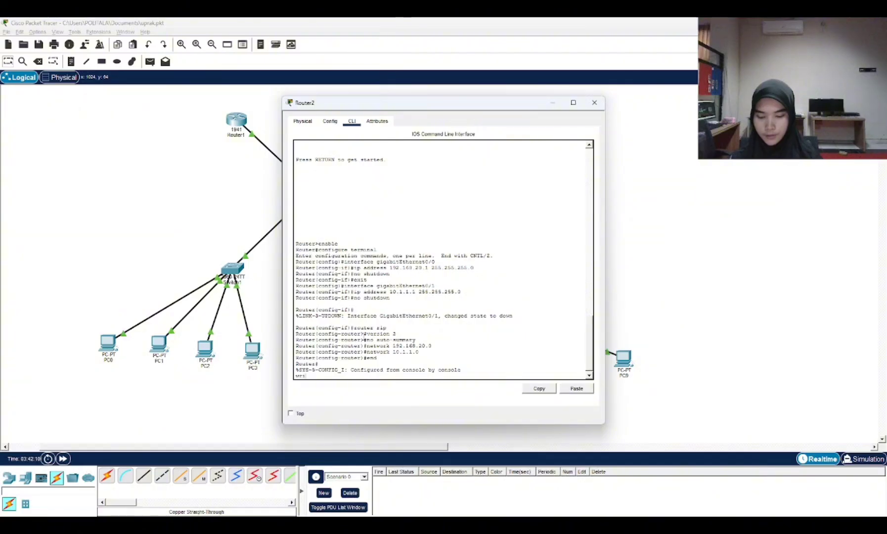
text(te)
key(Return)
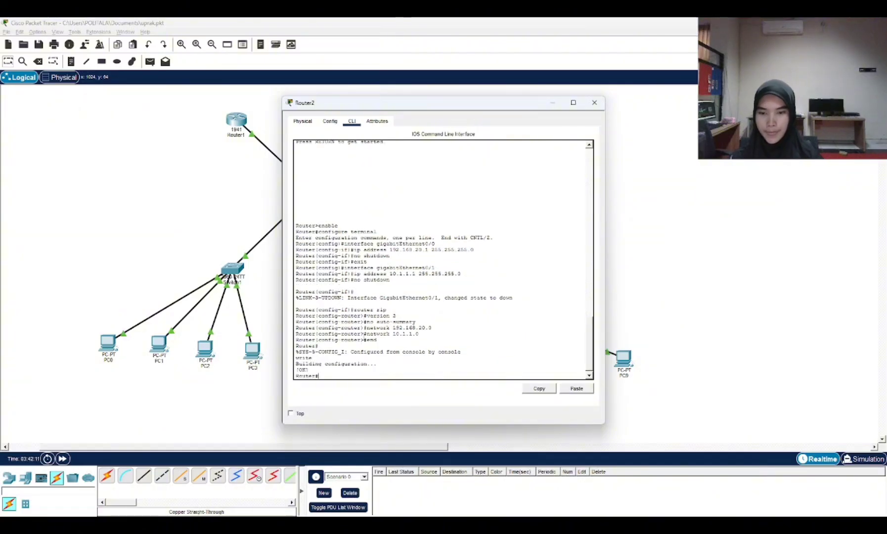
click(595, 103)
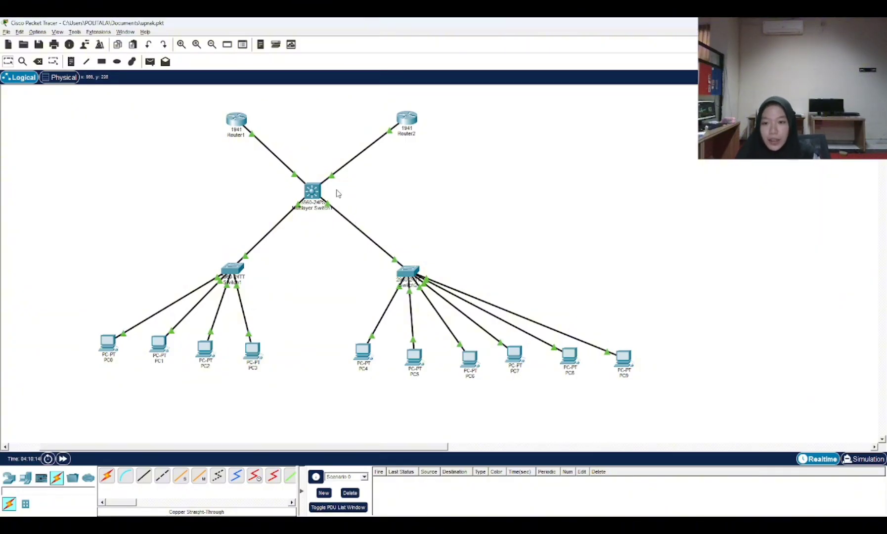
Open the command line of Multilayer Switch1 and enter global configuration mode with enable and configure terminal
click(312, 197)
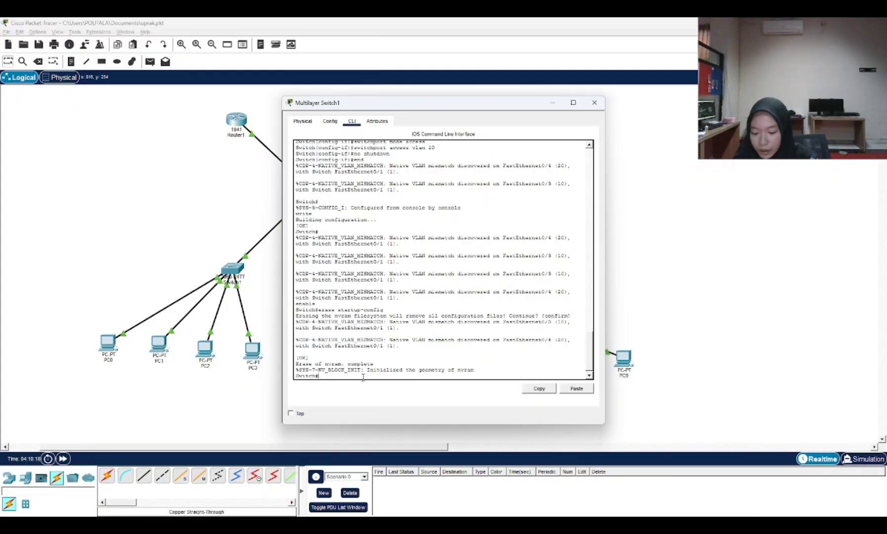
text(enabl)
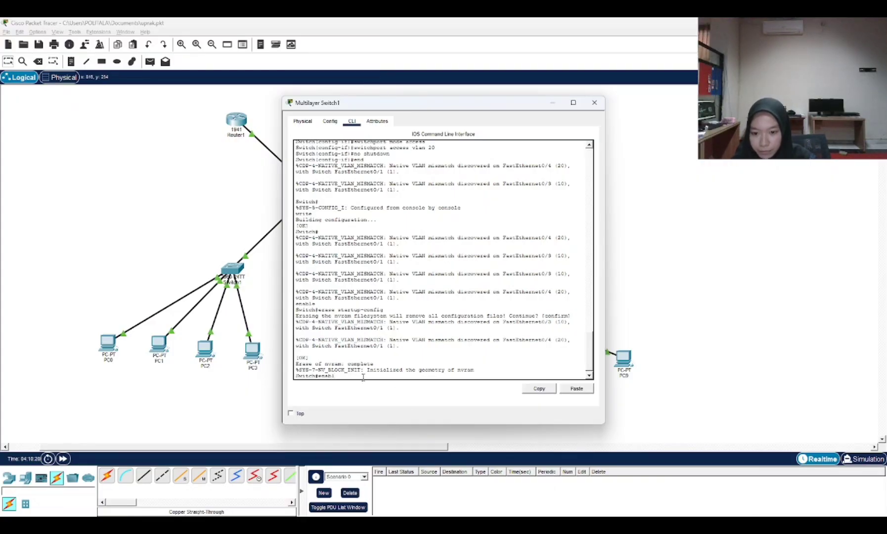
text(e)
key(Return)
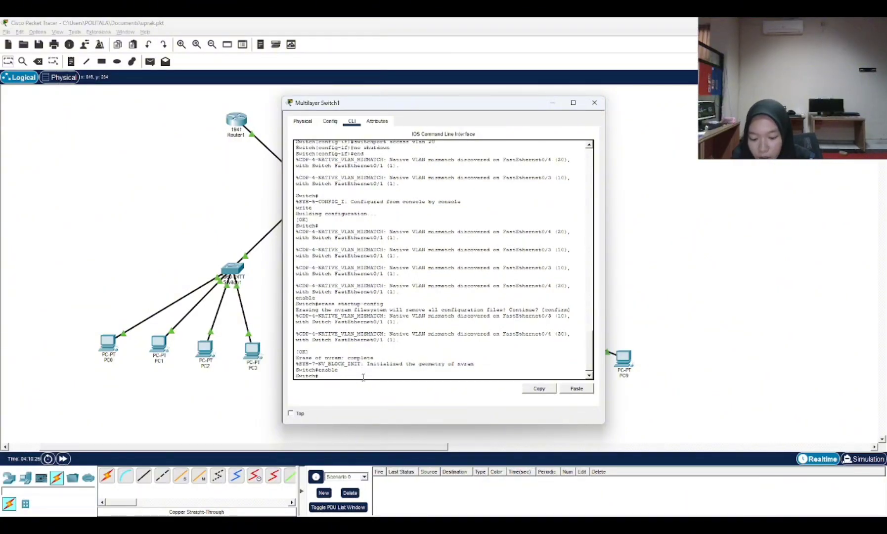
text(con)
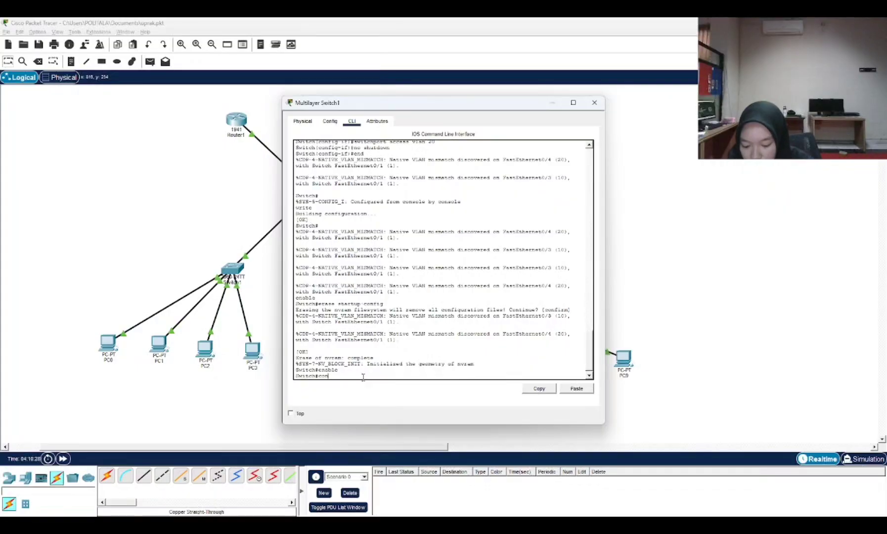
text(figure )
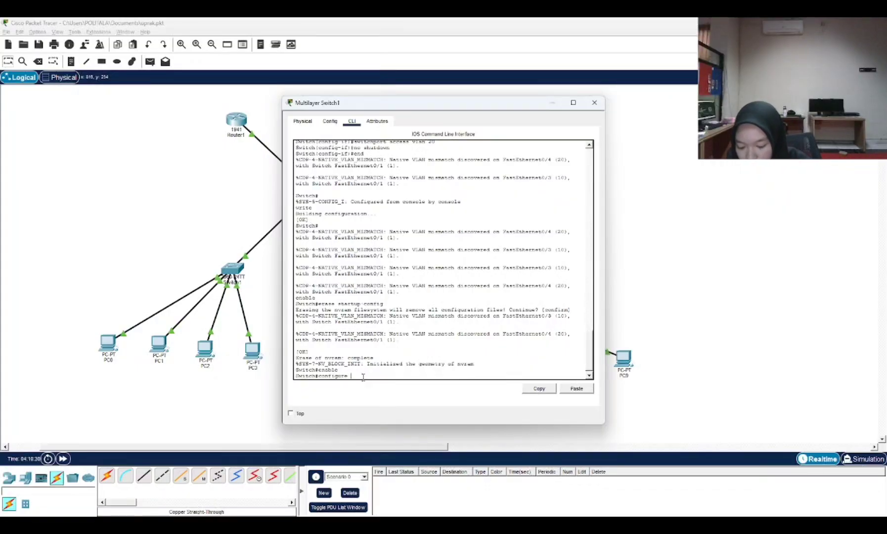
text(terminal)
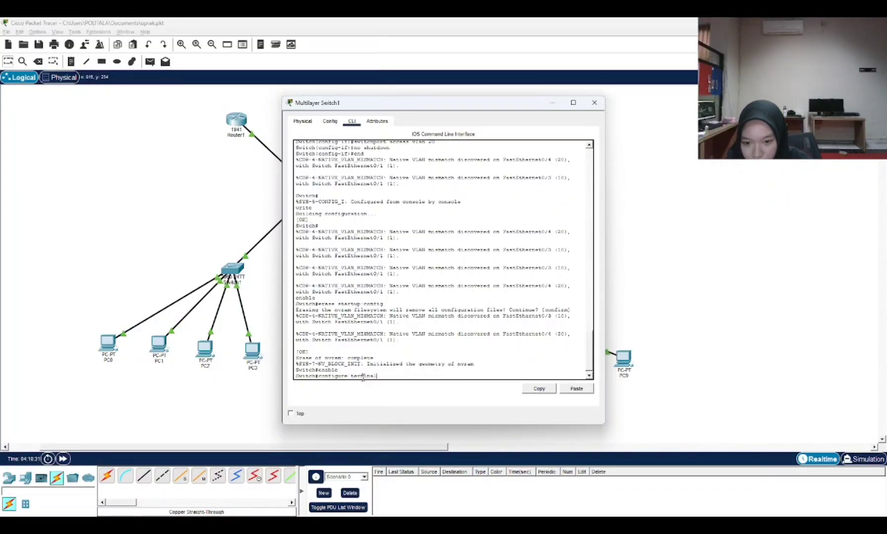
key(Return)
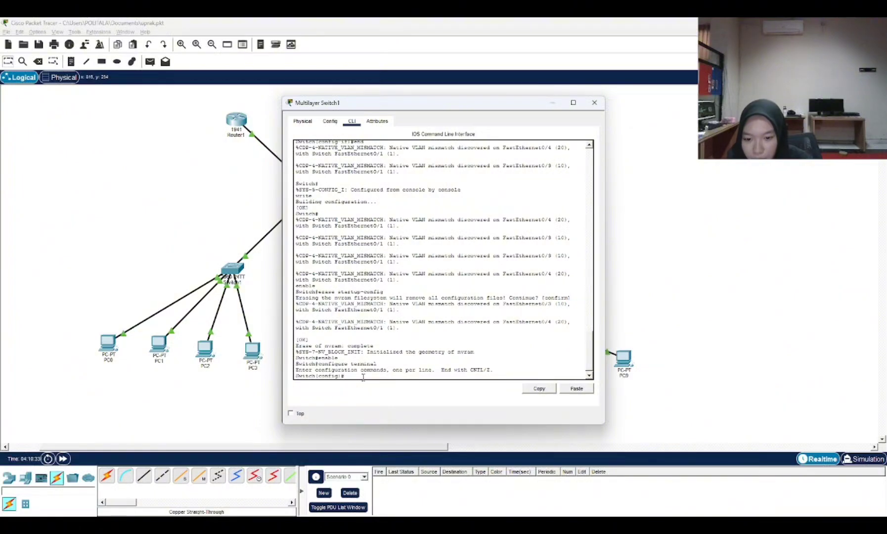
Enable IP routing on Multilayer Switch1
text(ip r)
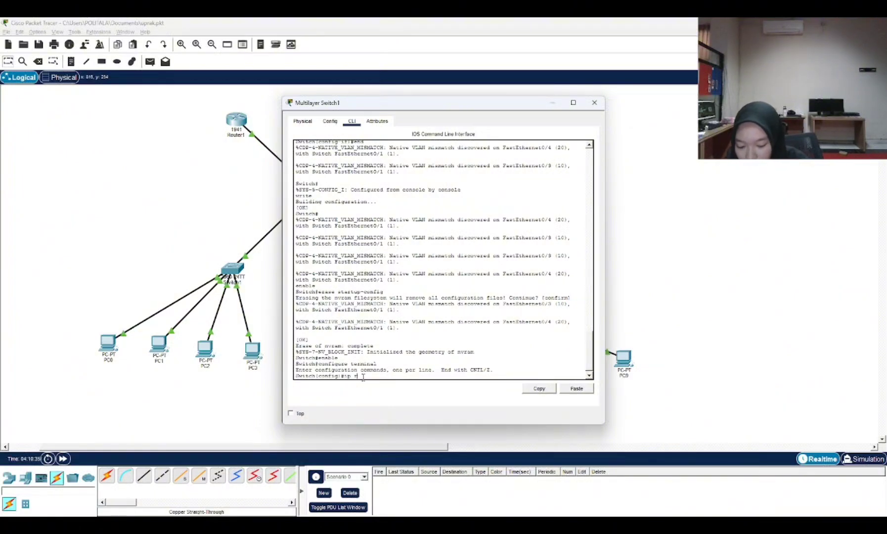
text(outi)
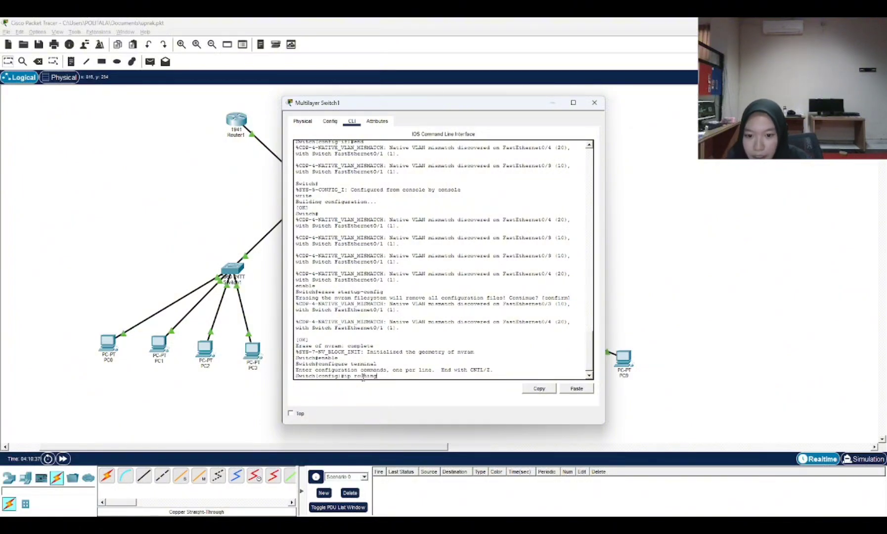
text(ng)
key(Return)
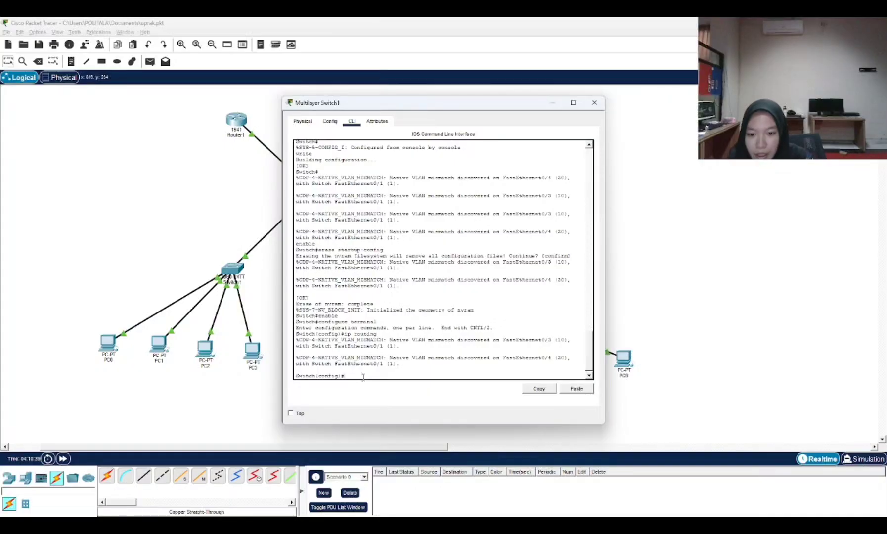
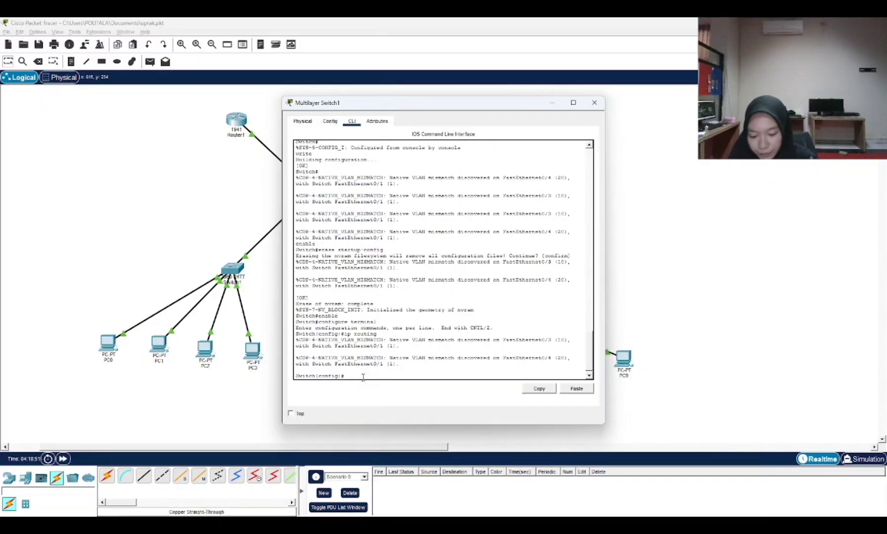
Configure the VLAN 10 interface of Multilayer Switch1 with IP address 192.168.10.1 and subnet mask 255.255.255.0
text(erf)
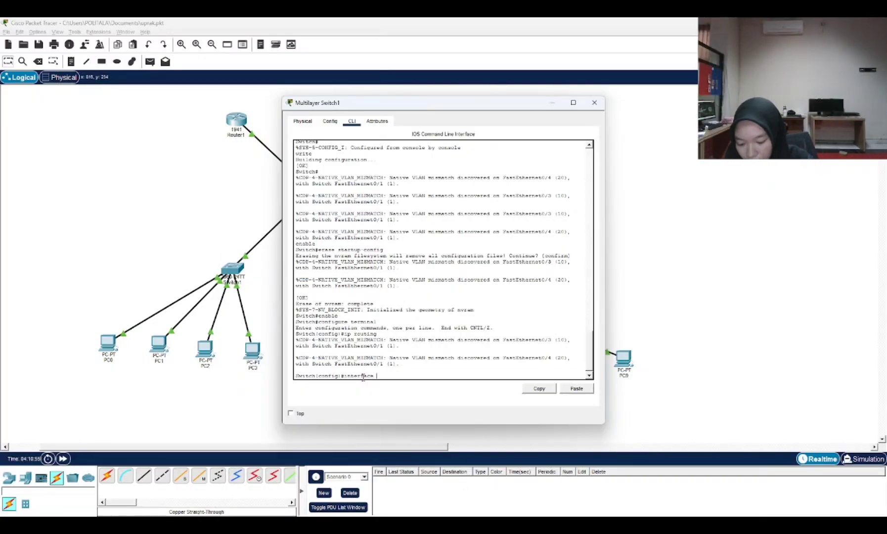
text(ace )
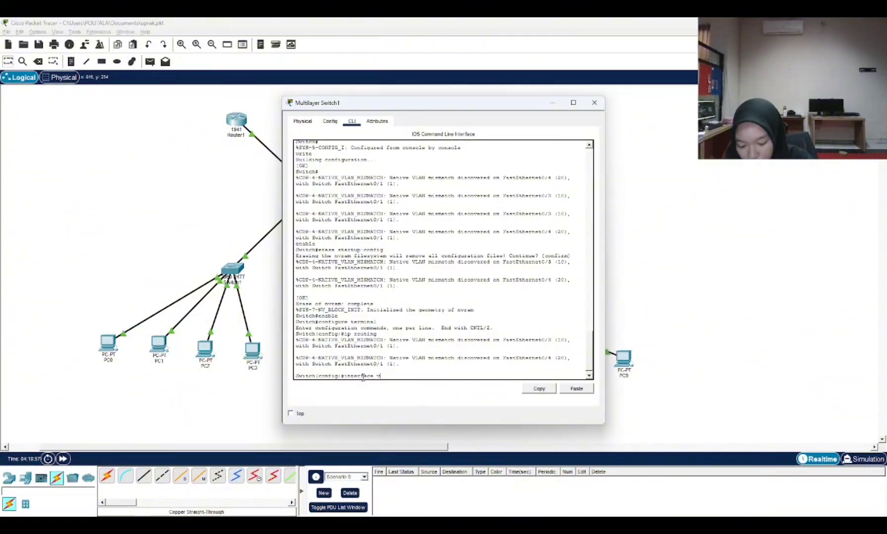
text(vlan 10)
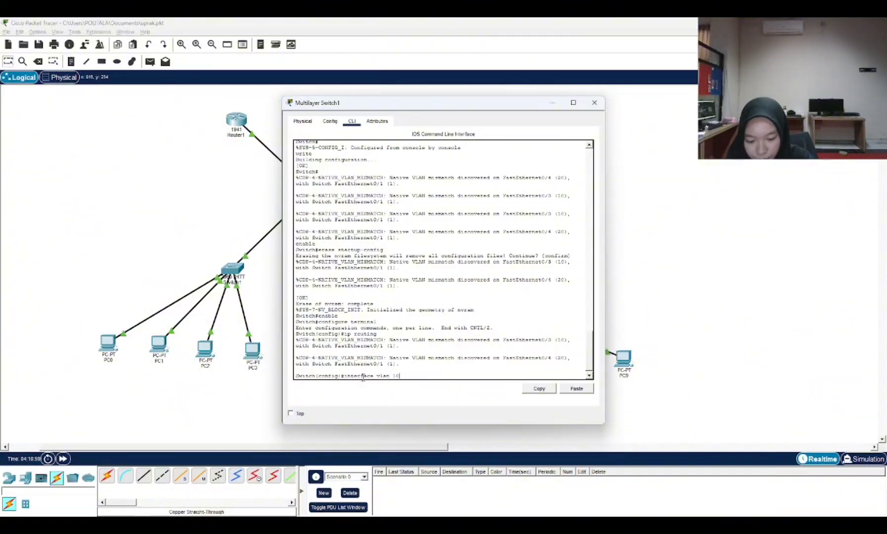
key(Return)
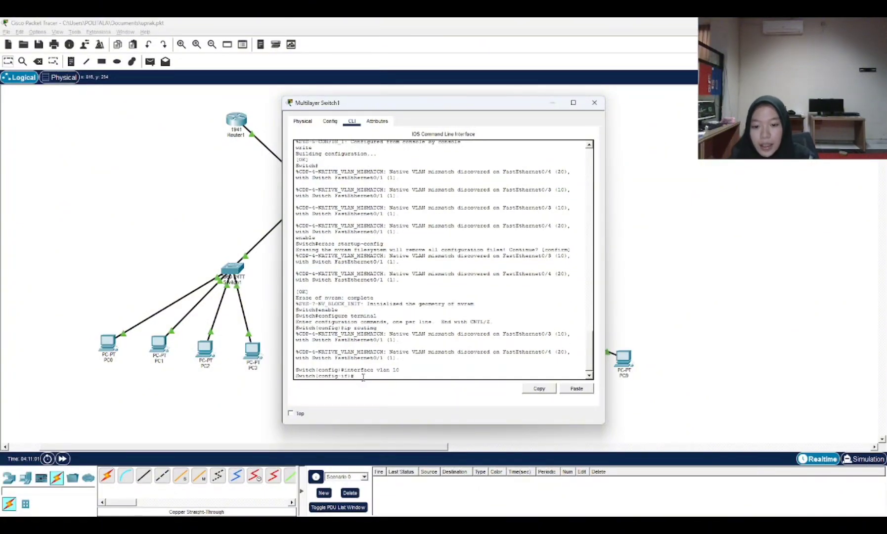
text(ip address)
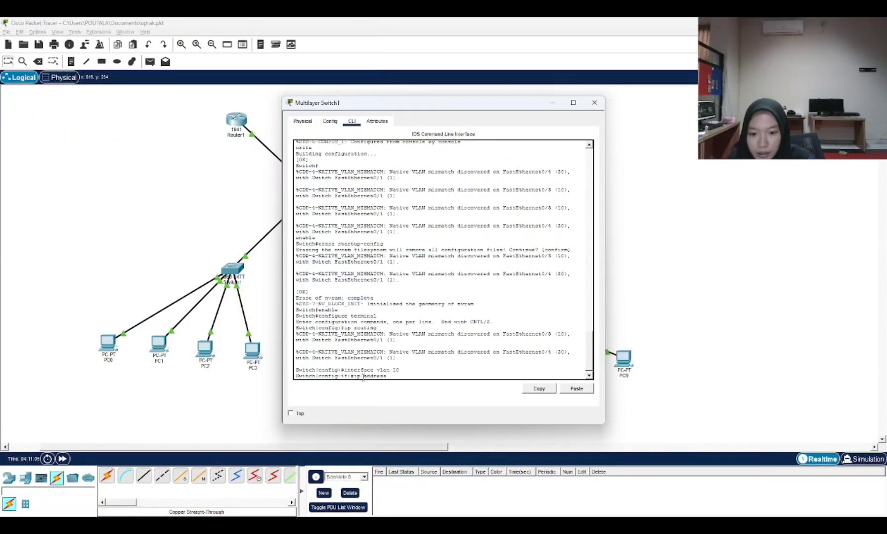
text( 1)
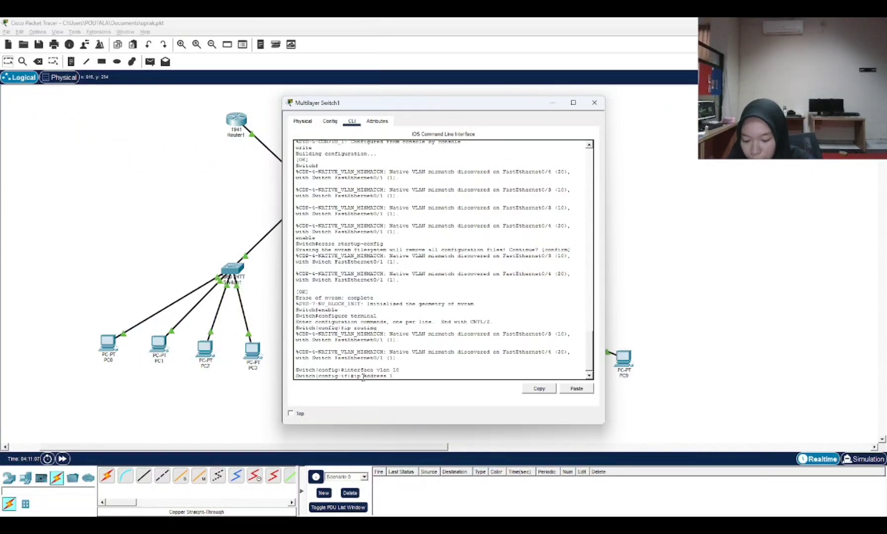
text(92.1)
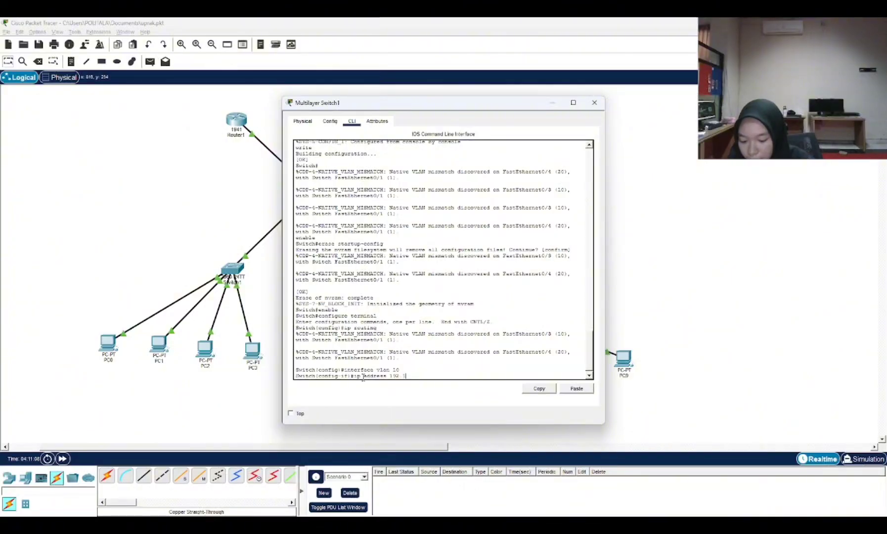
text(68.10)
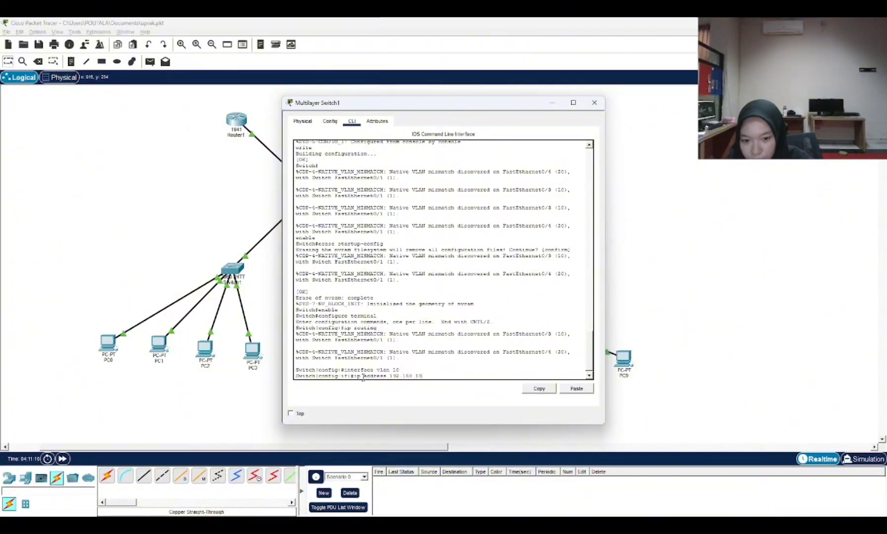
text(.1)
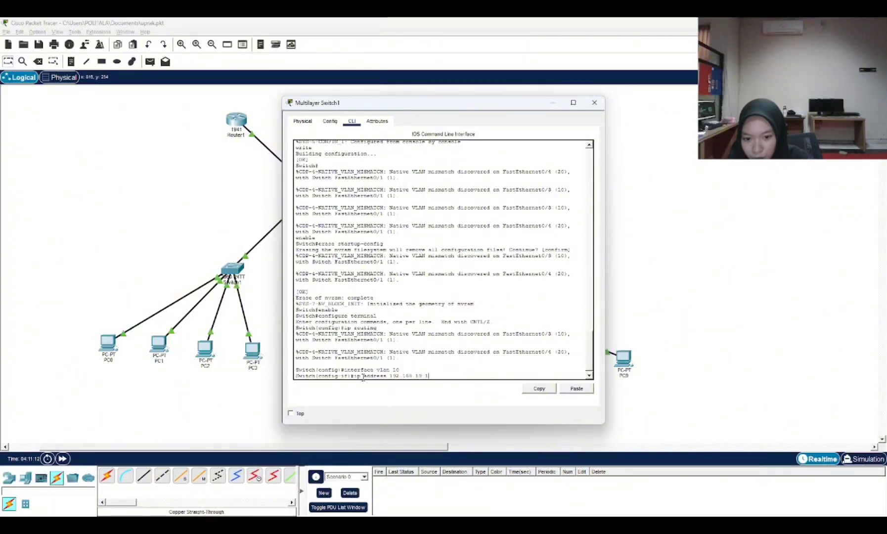
text( 2)
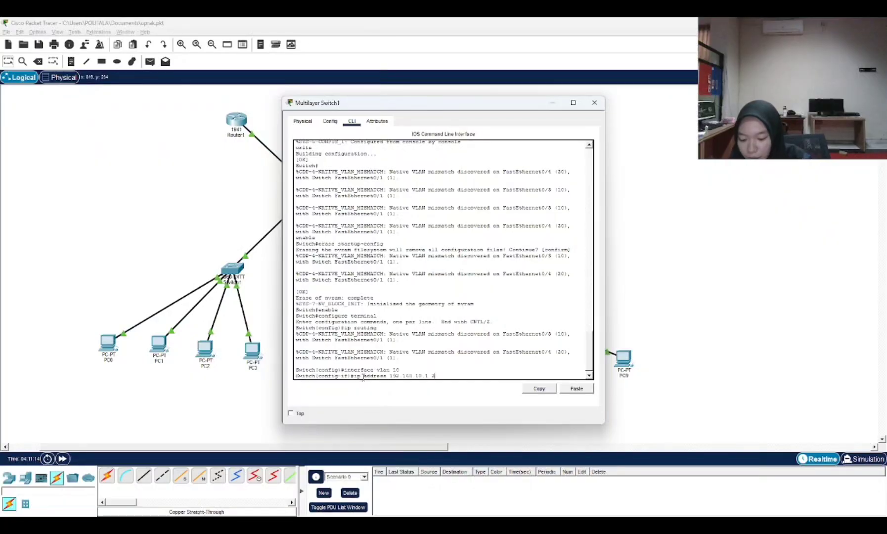
text(55.25)
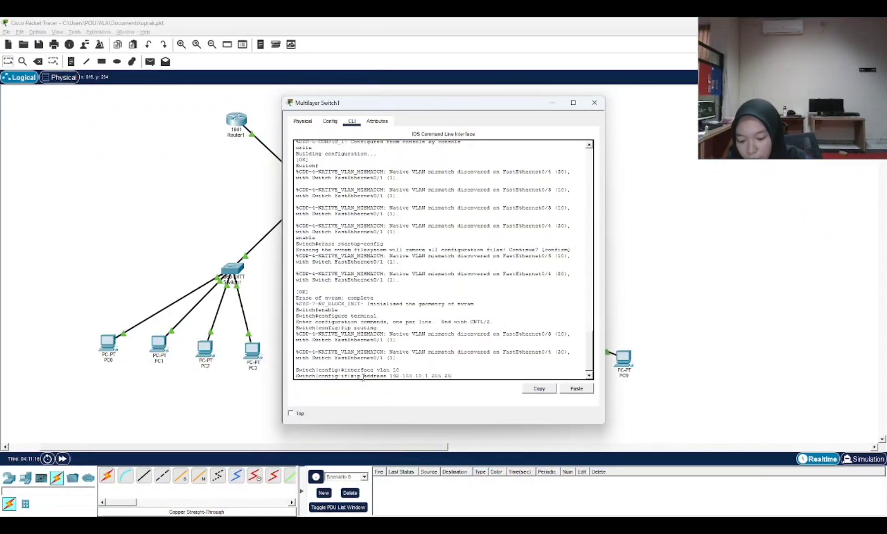
text(5.255)
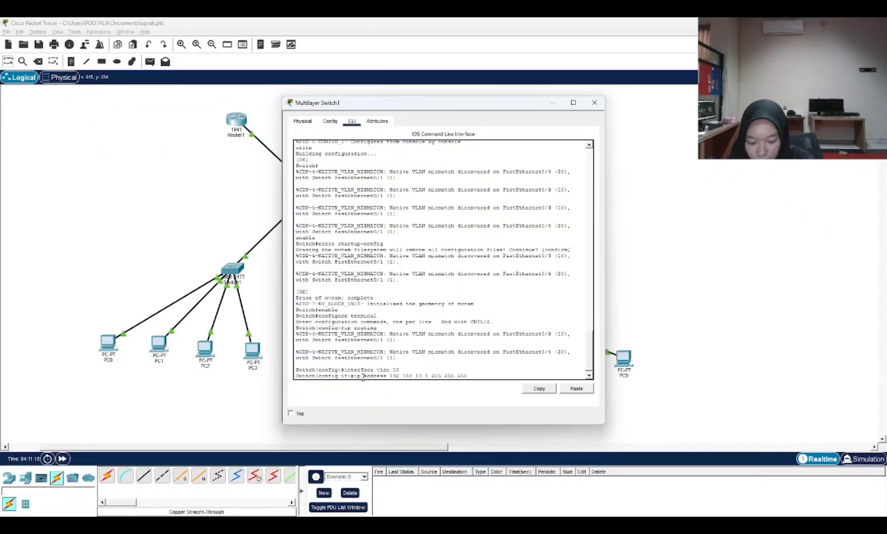
text(.0)
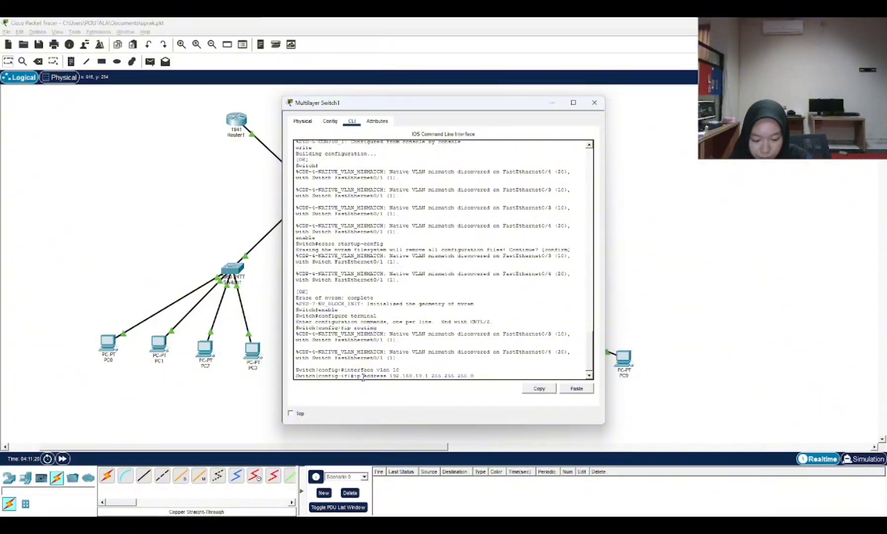
key(Return)
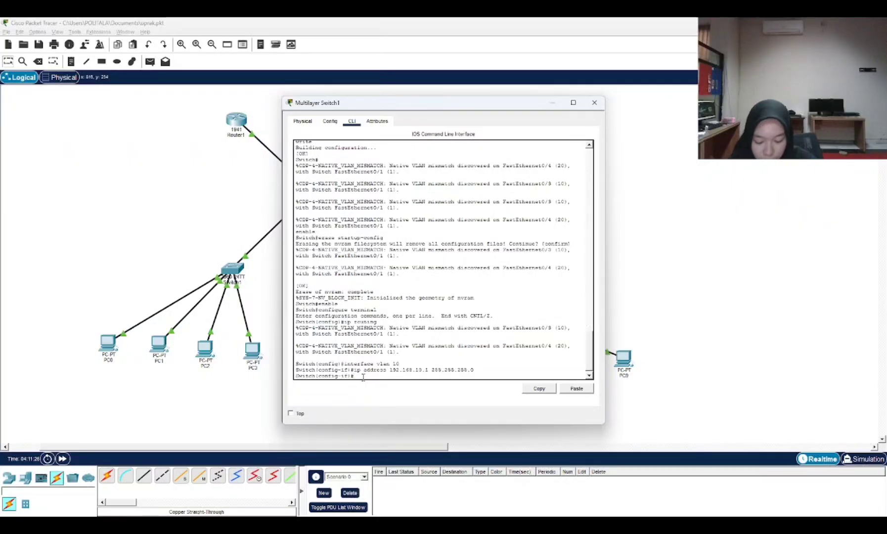
Enable the VLAN 10 interface with no shutdown and exit its interface configuration mode
text(no shut)
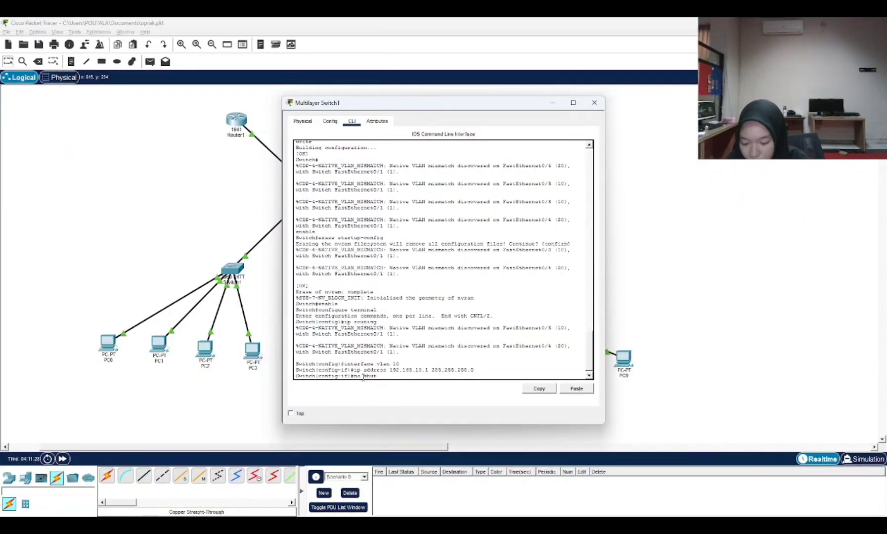
text(d)
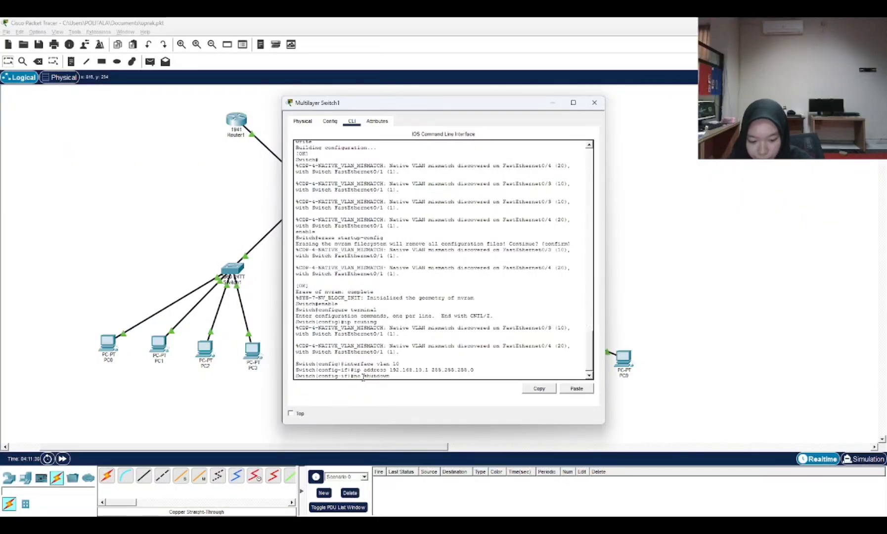
text(own)
key(Return)
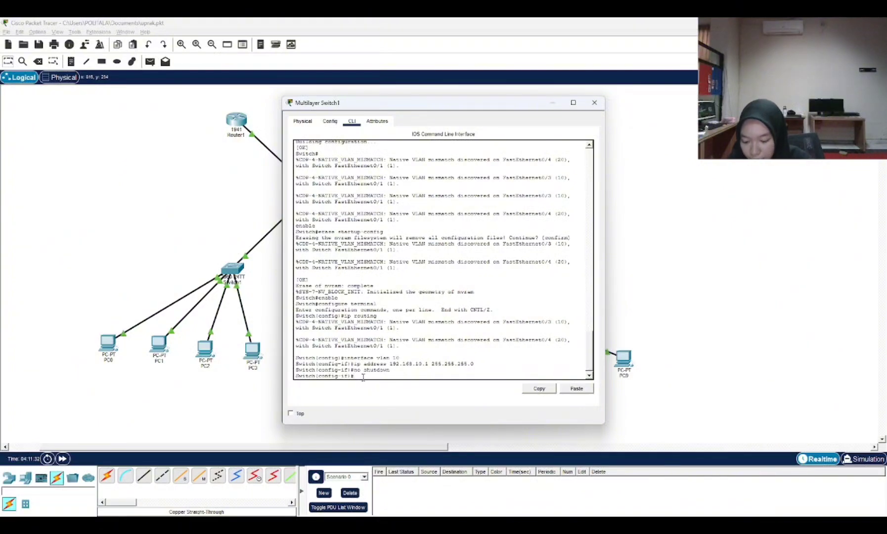
text(exit)
key(Return)
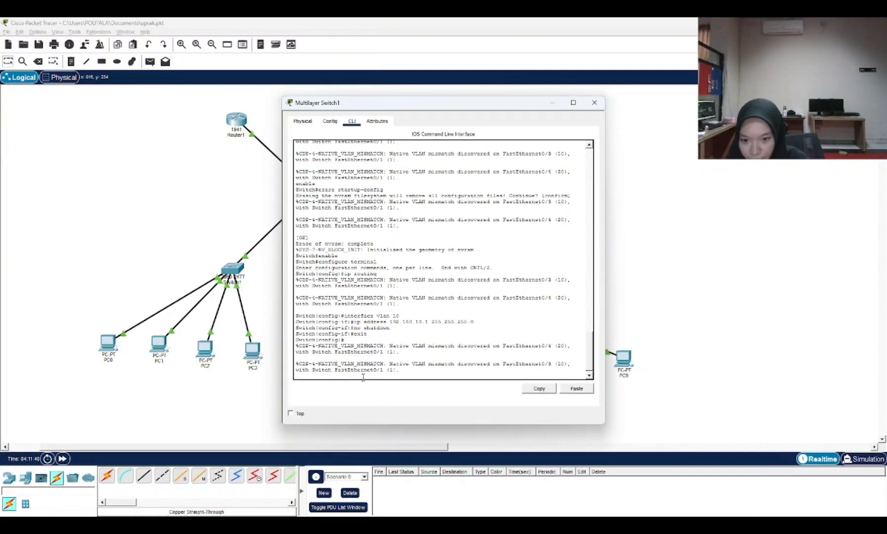
Configure the VLAN 20 interface of Multilayer Switch1 with IP address 192.168.20.1 and subnet mask 255.255.255.0
text(erf)
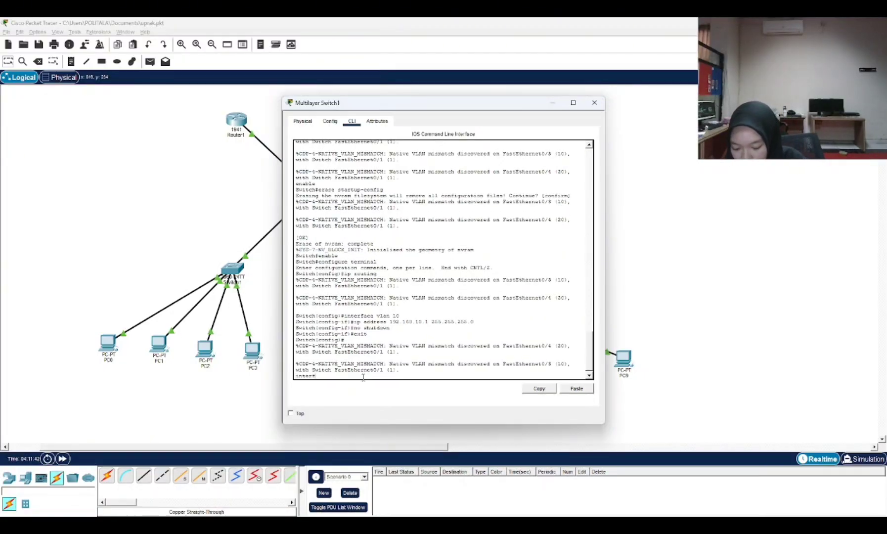
text(ace vlan20)
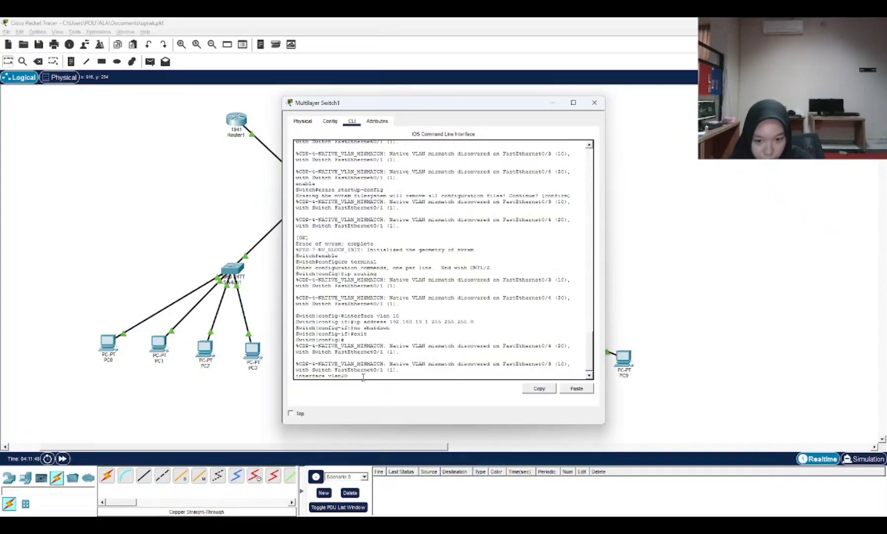
key(Return)
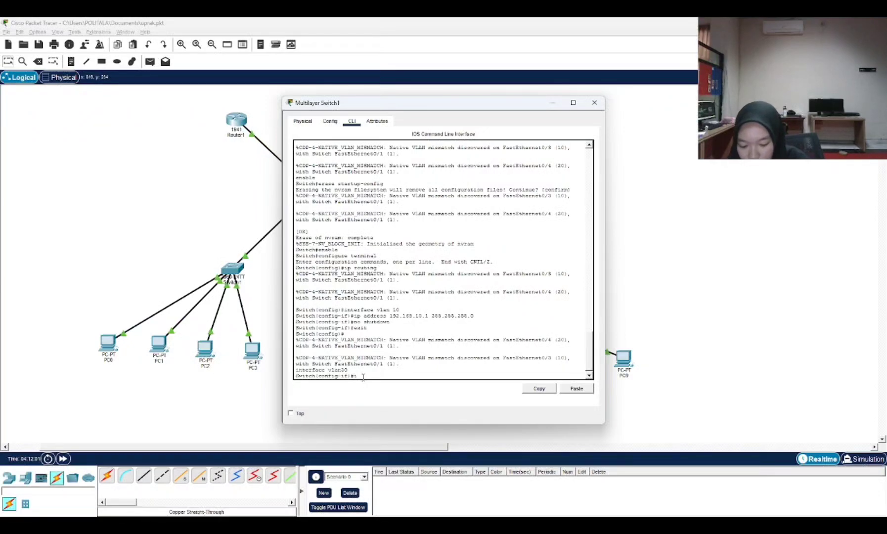
text(p)
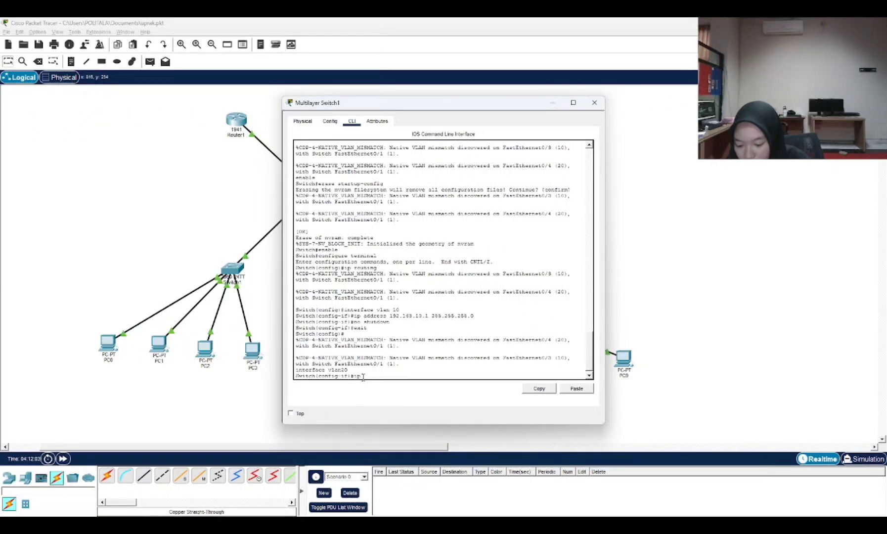
text(address)
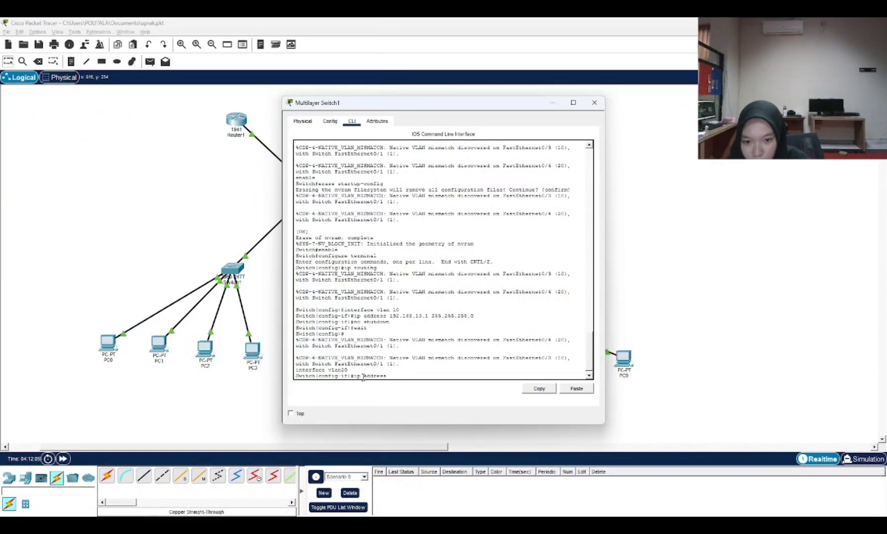
text( 192)
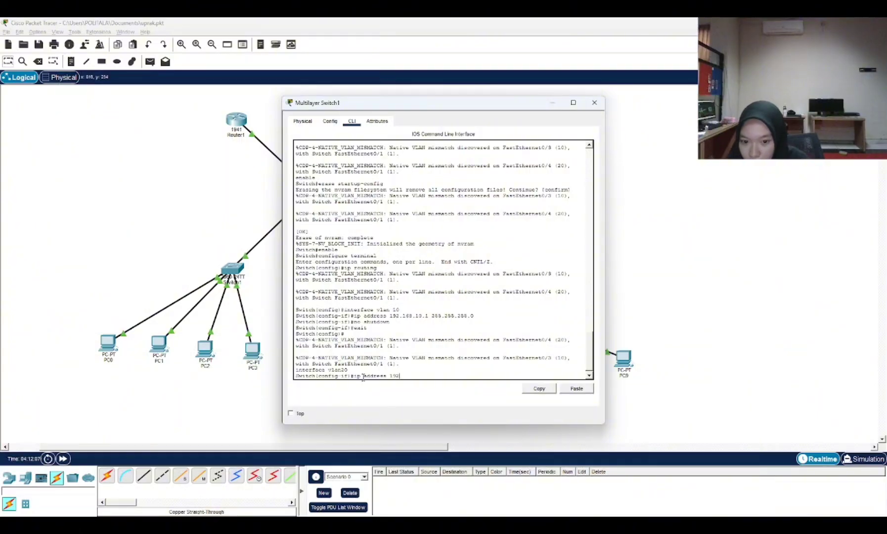
text(.1)
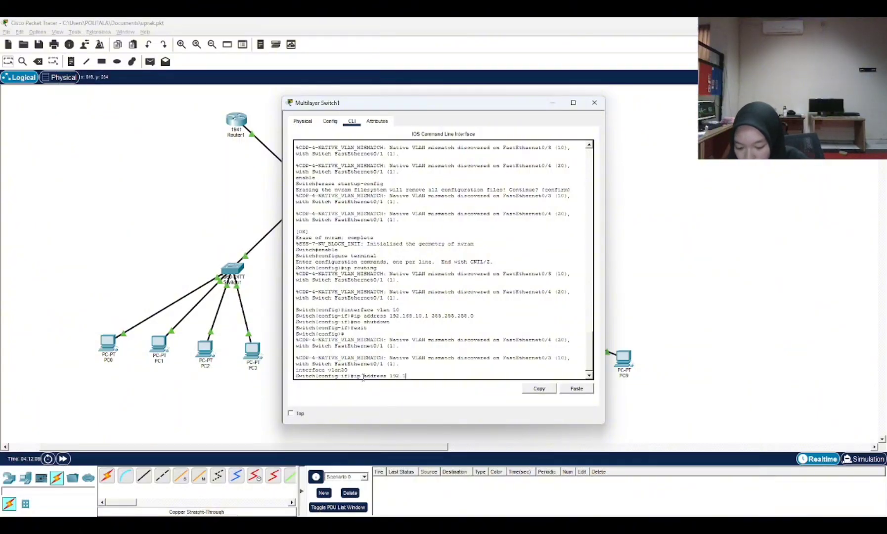
text(68.)
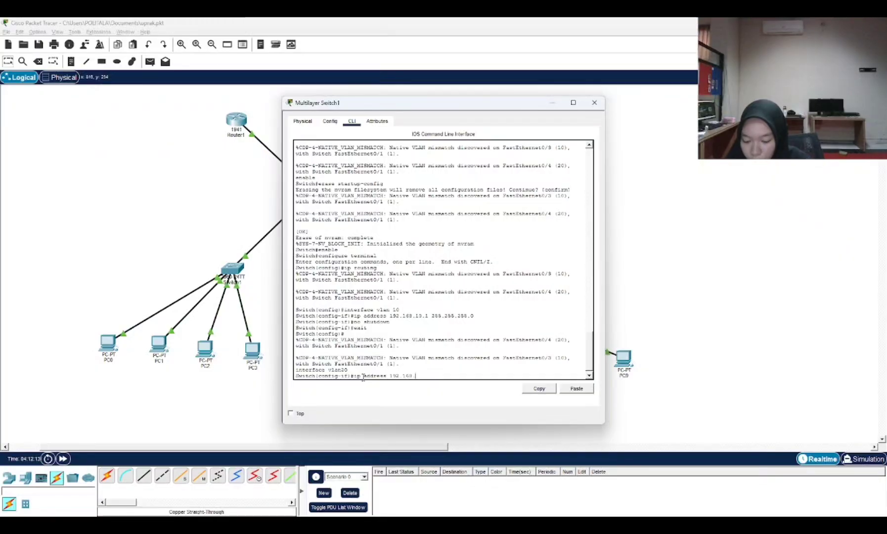
text(20.1 )
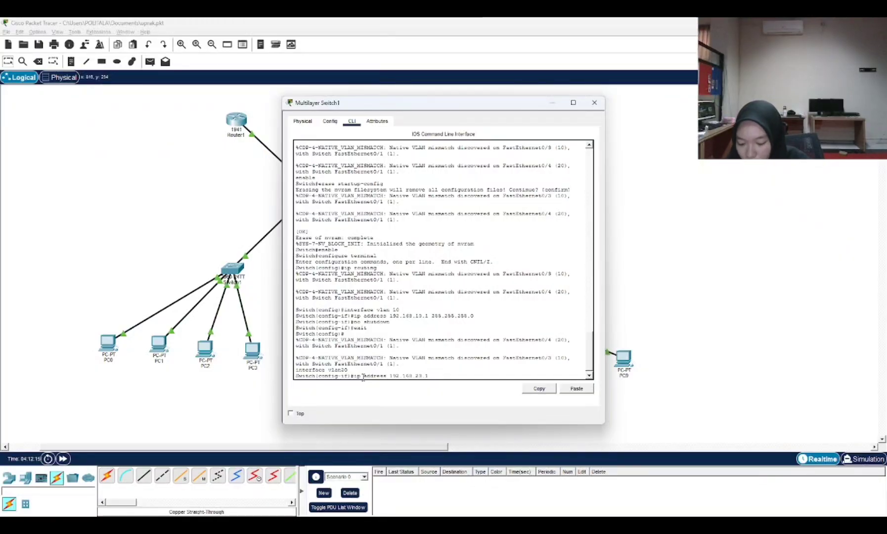
text(255)
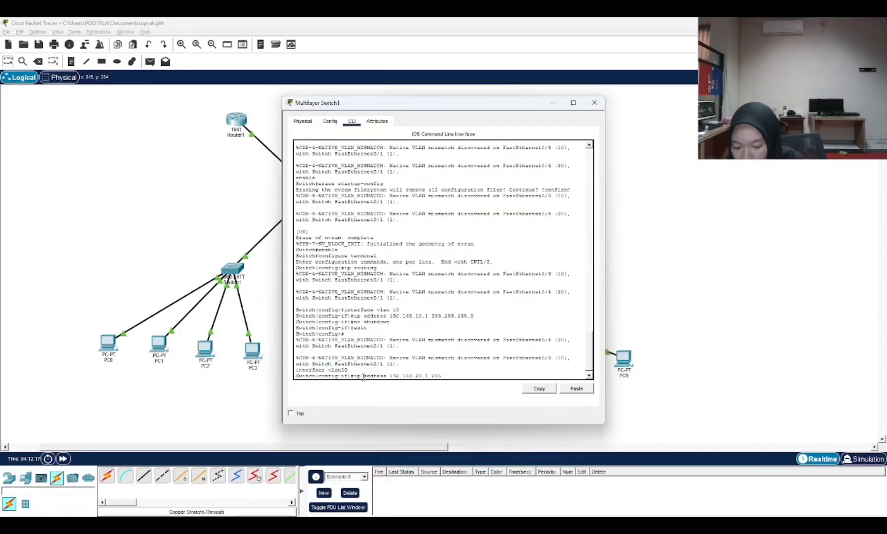
text(.255.255.0)
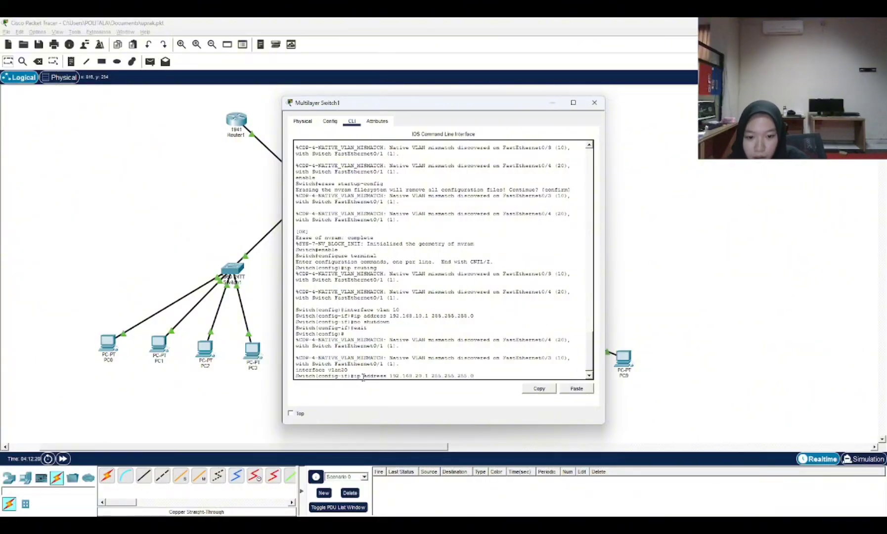
key(Return)
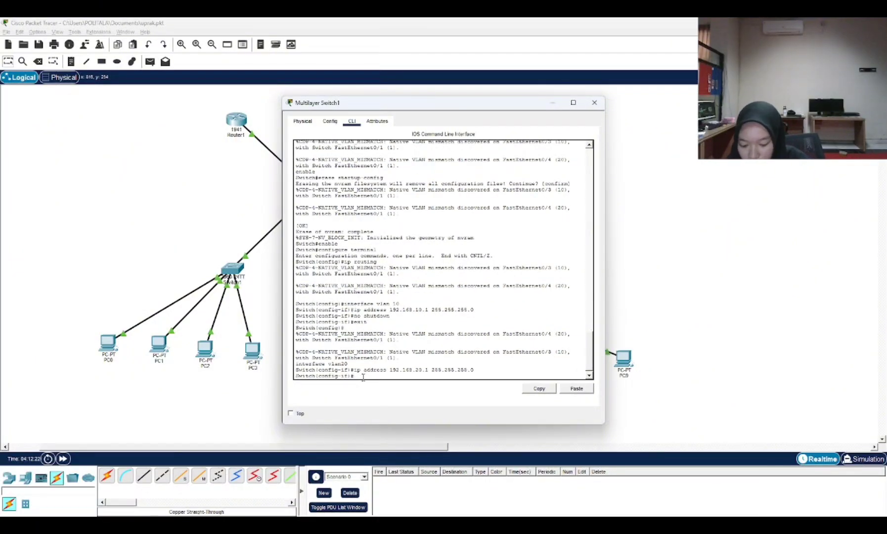
Enable the VLAN 20 interface with no shutdown and return to global configuration mode
text(no shutdown)
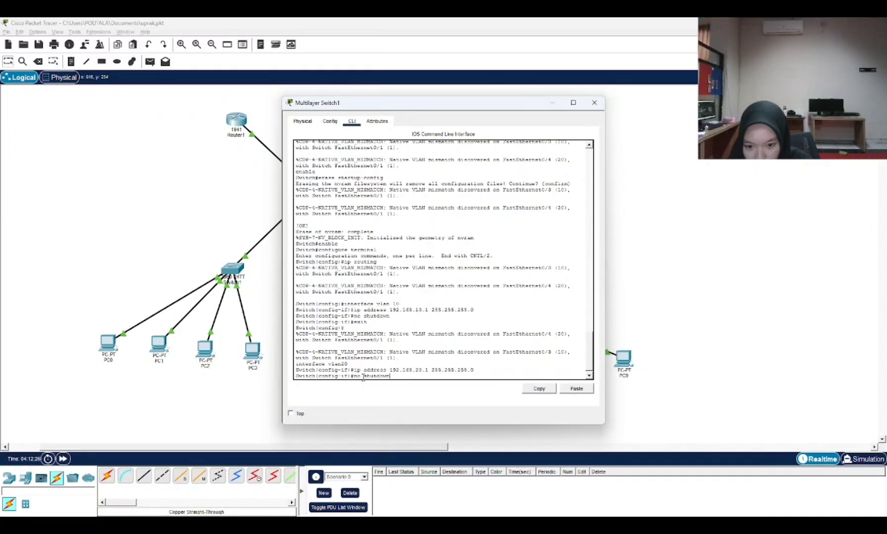
key(Return)
text(exit)
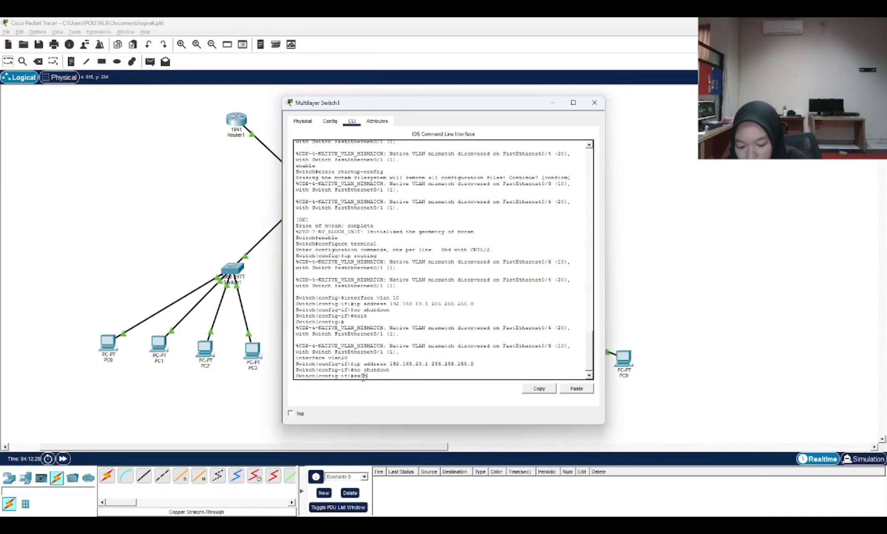
key(Return)
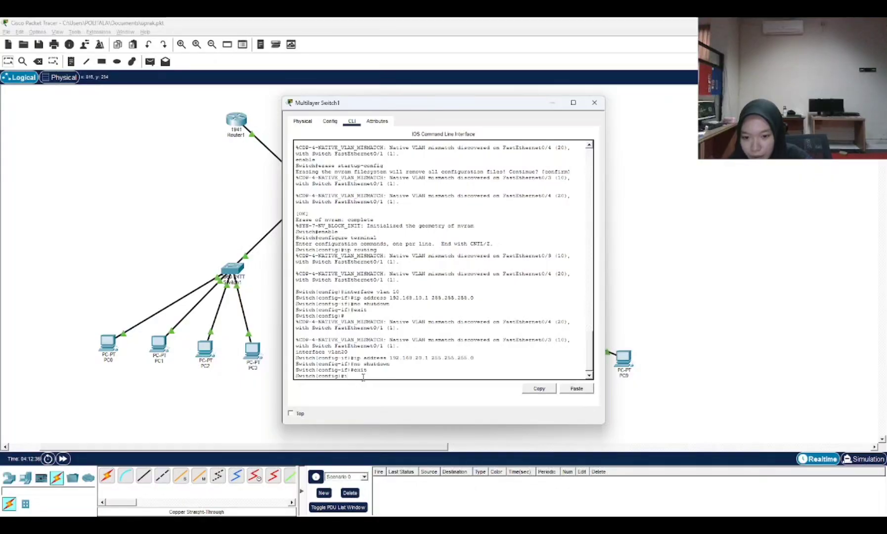
Enter interface configuration mode for FastEthernet0/3 on Multilayer Switch1
text(interface)
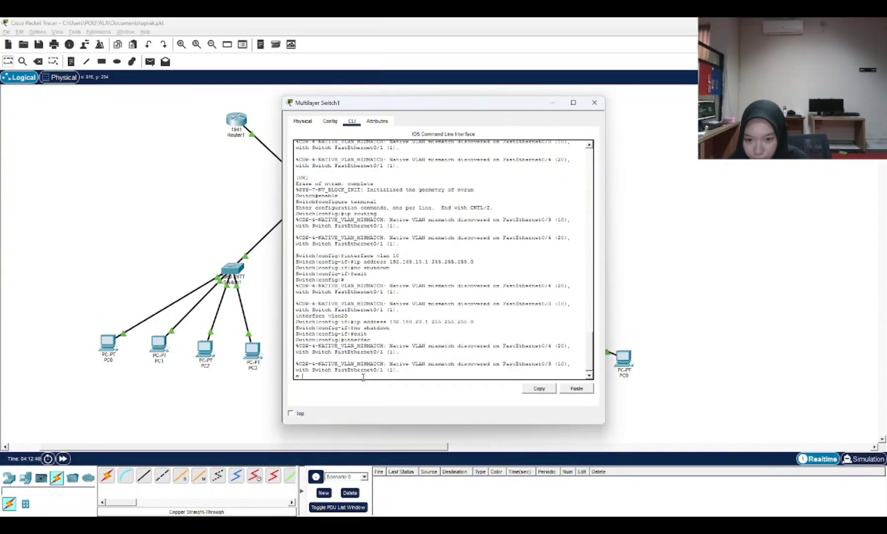
text( fast)
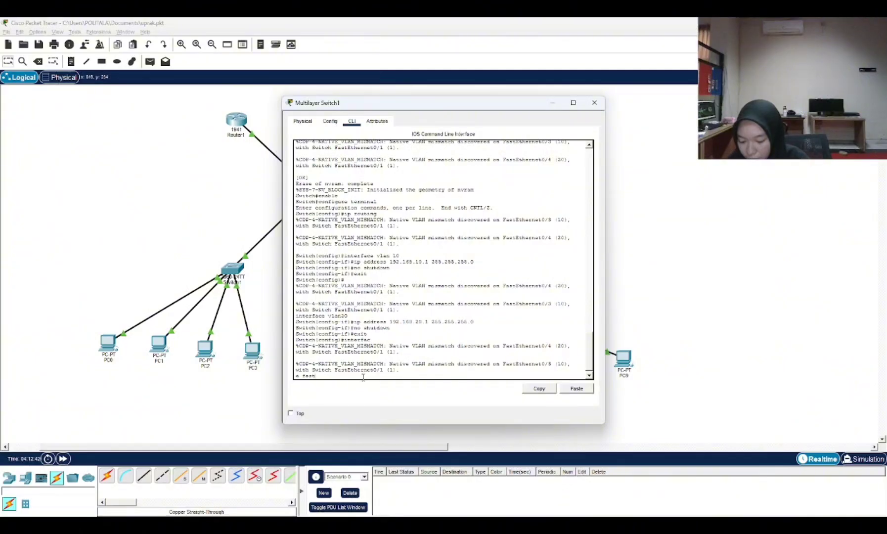
text(Ethernet)
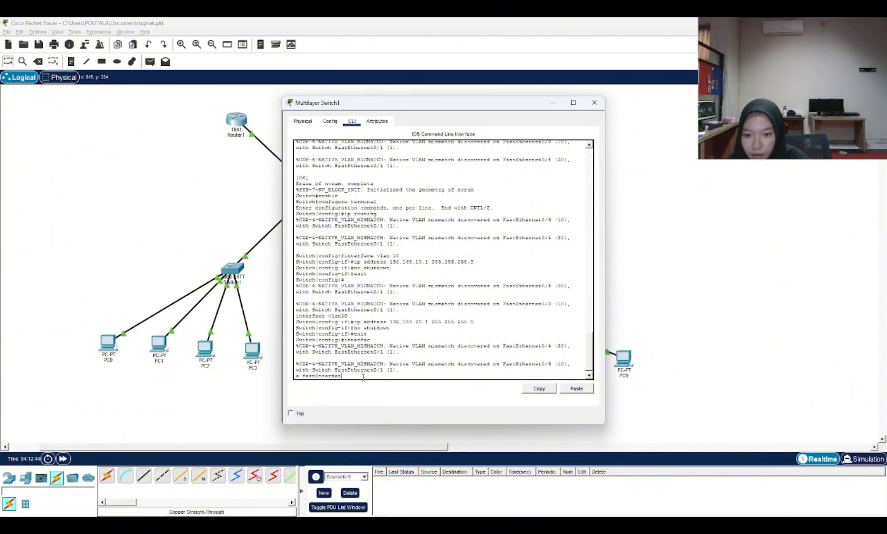
text(0/)
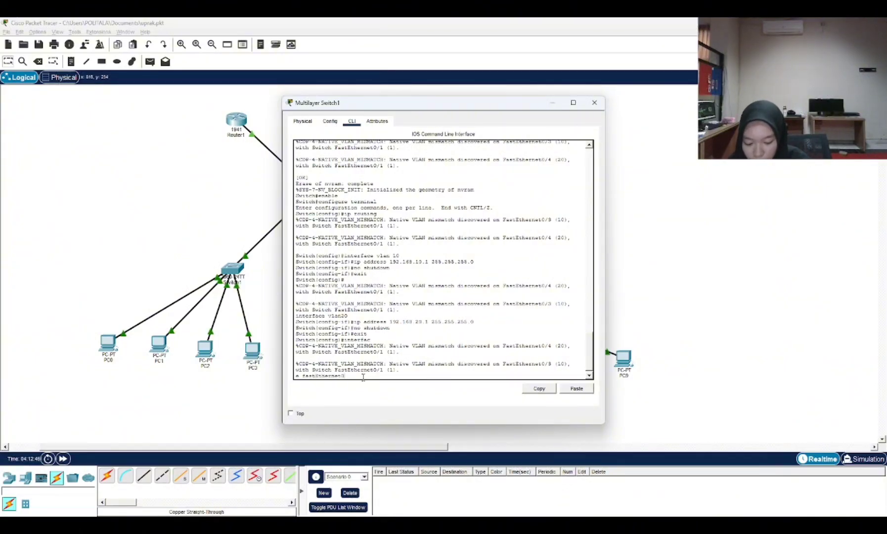
text(3)
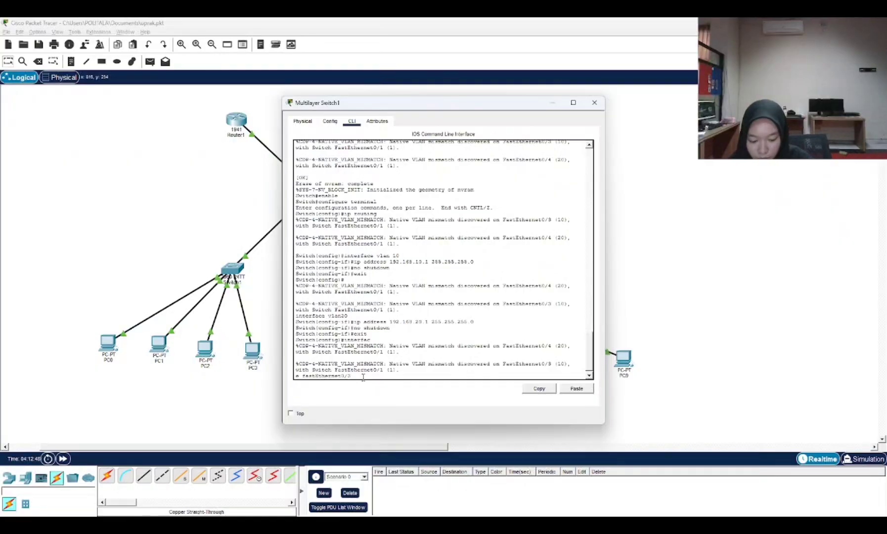
key(Return)
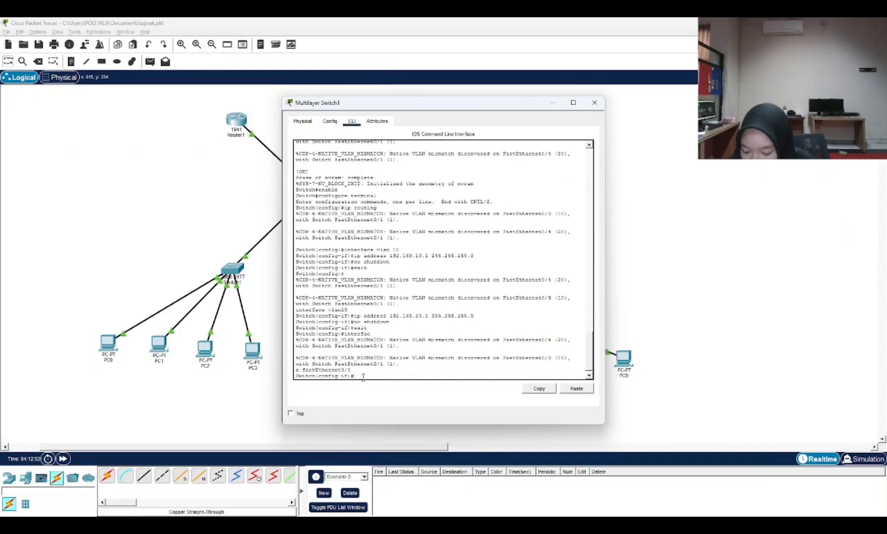
Try to set the FastEthernet0/3 switch port to access mode
text(switc)
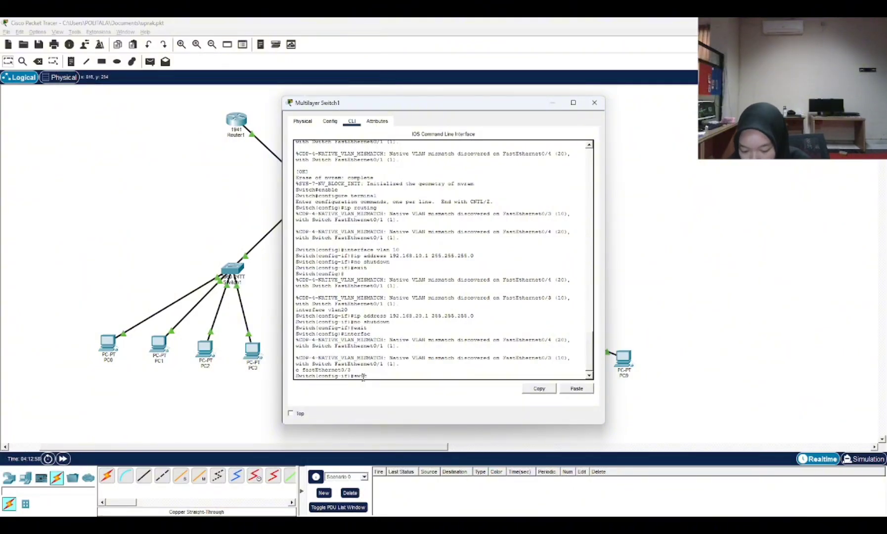
text(h)
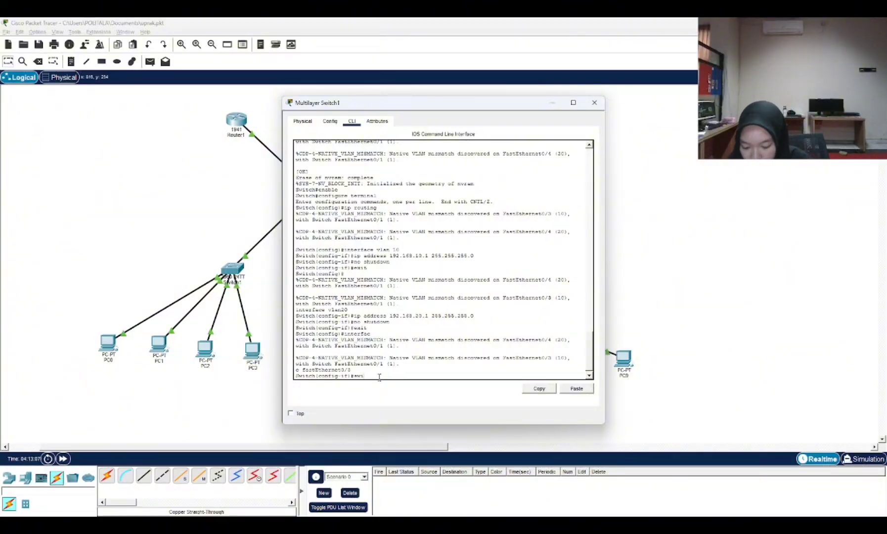
text(p)
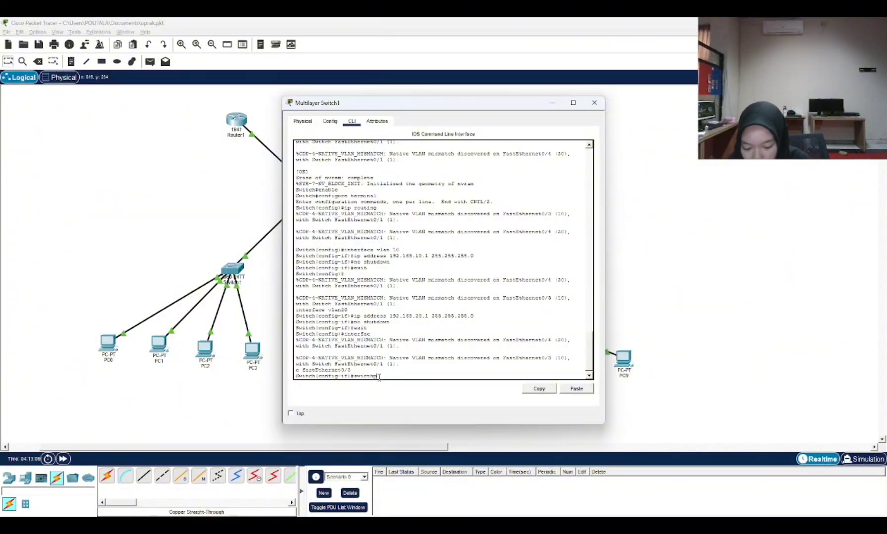
text(ort)
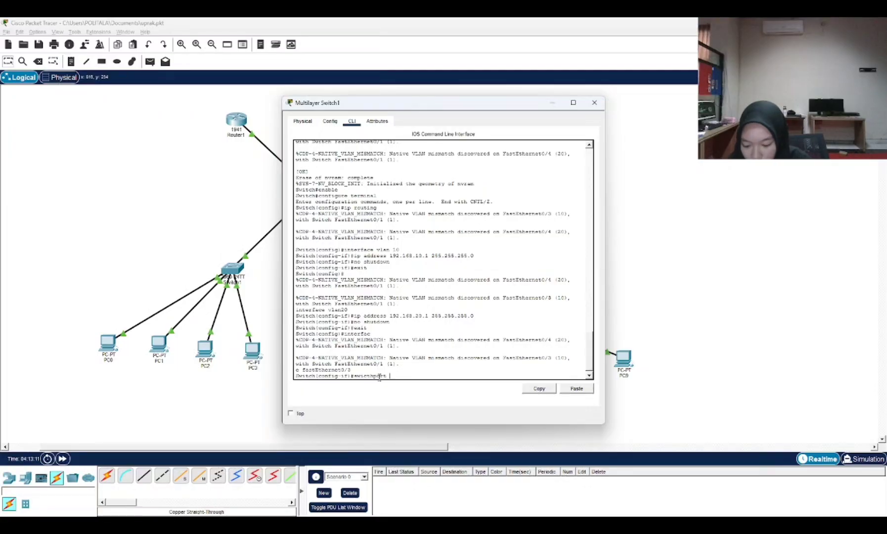
text( acc)
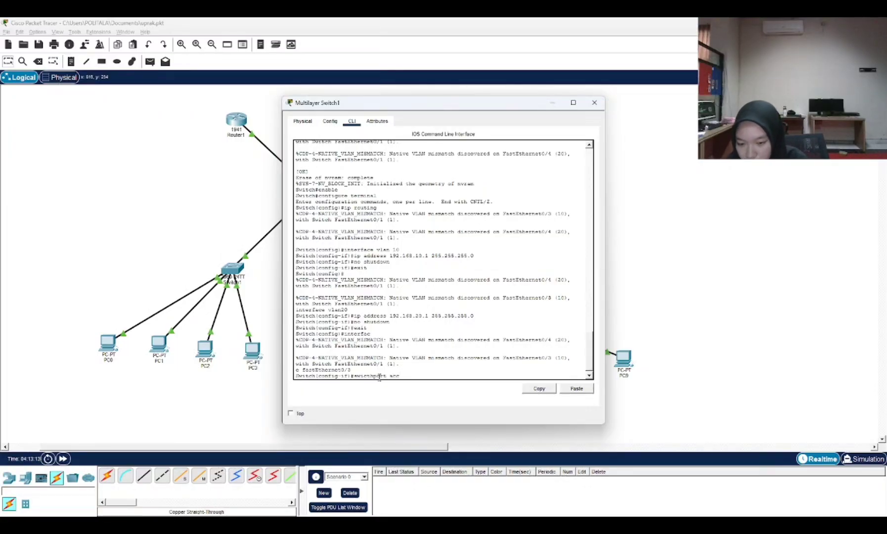
key(BackSpace)
key(BackSpace)
key(BackSpace)
text(m)
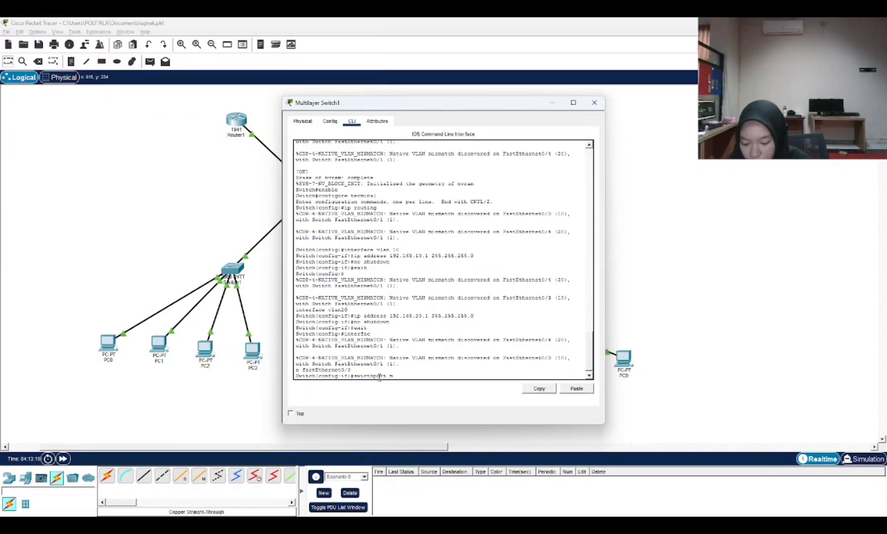
text(ode a)
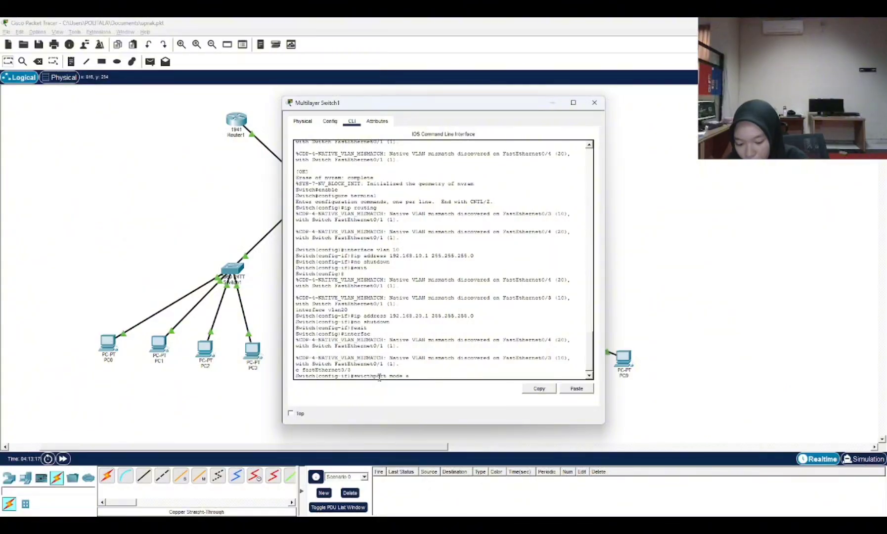
text(ccess)
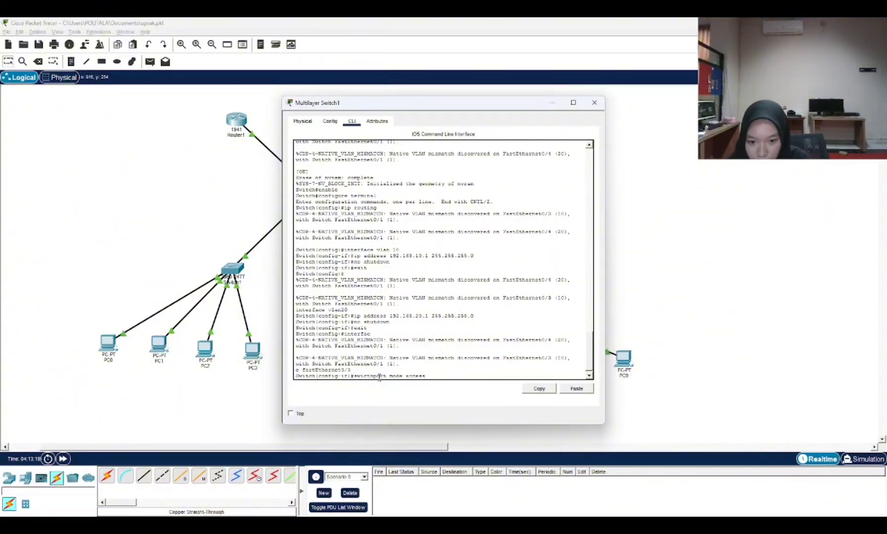
key(Return)
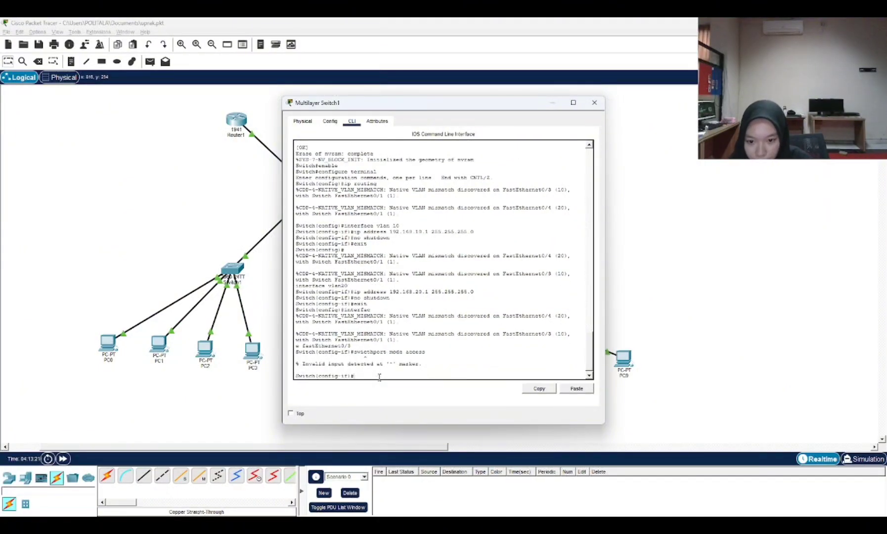
Try to correct and rerun the misspelled access mode command for FastEthernet0/3
key(Up)
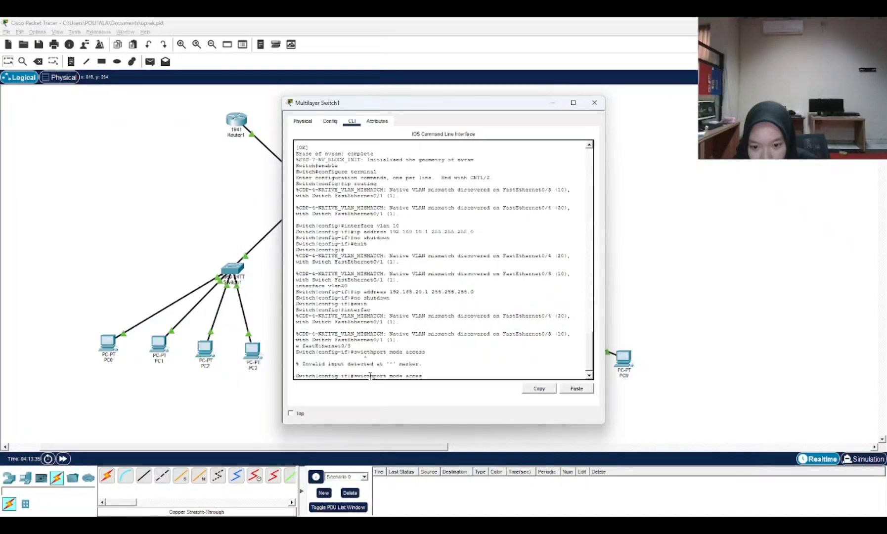
key(BackSpace)
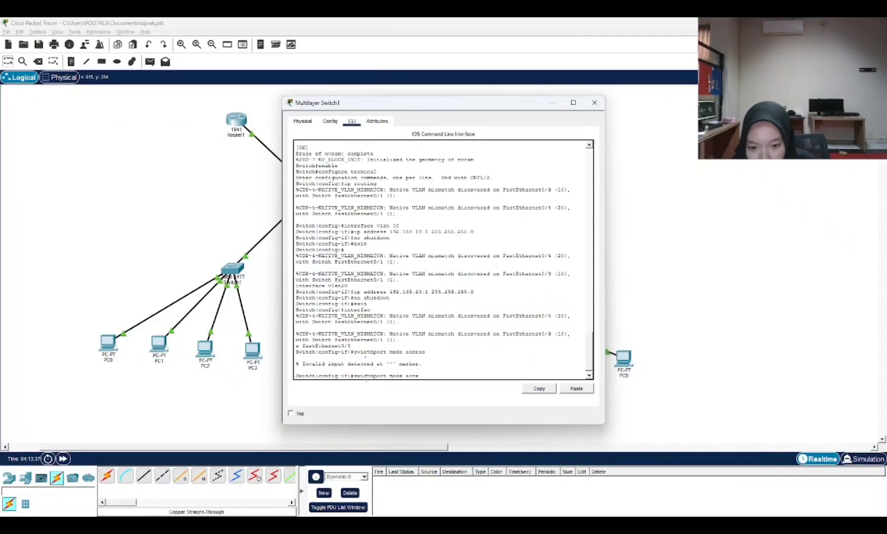
key(BackSpace)
key(BackSpace)
key(BackSpace)
key(BackSpace)
key(BackSpace)
key(BackSpace)
key(BackSpace)
key(BackSpace)
key(BackSpace)
key(BackSpace)
key(BackSpace)
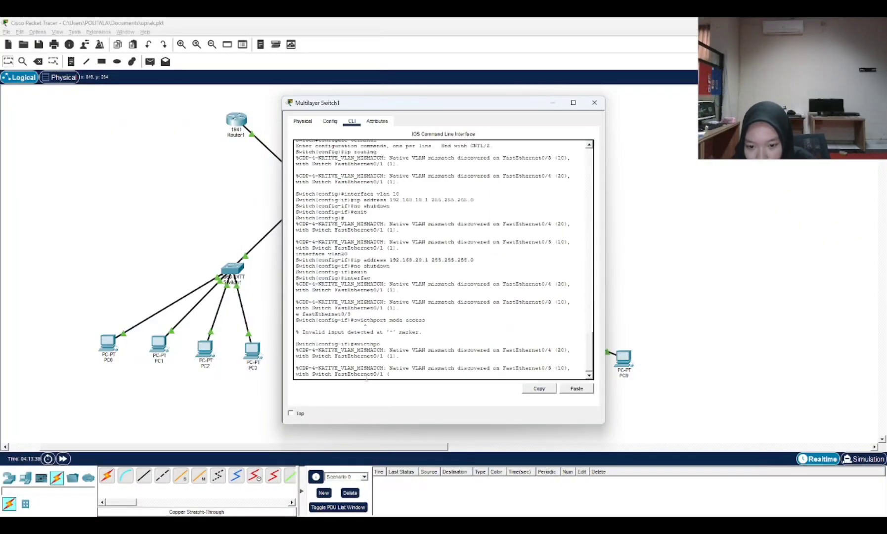
key(BackSpace)
key(BackSpace)
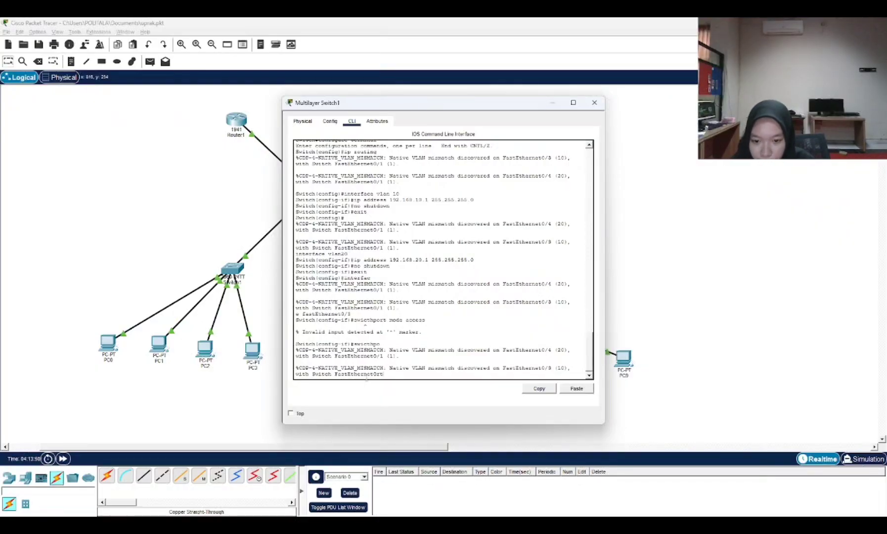
key(Return)
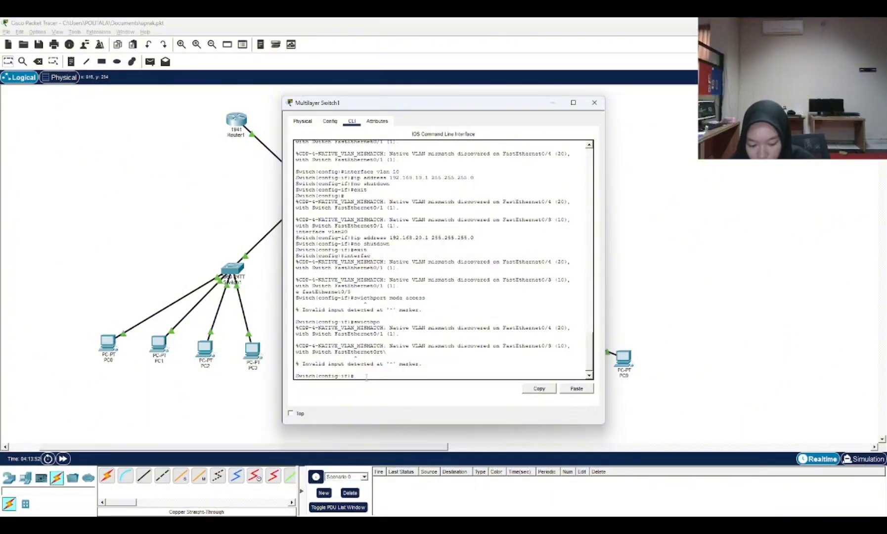
Set the FastEthernet0/3 port to access mode with the correctly spelled command switchport mode access
text(sw)
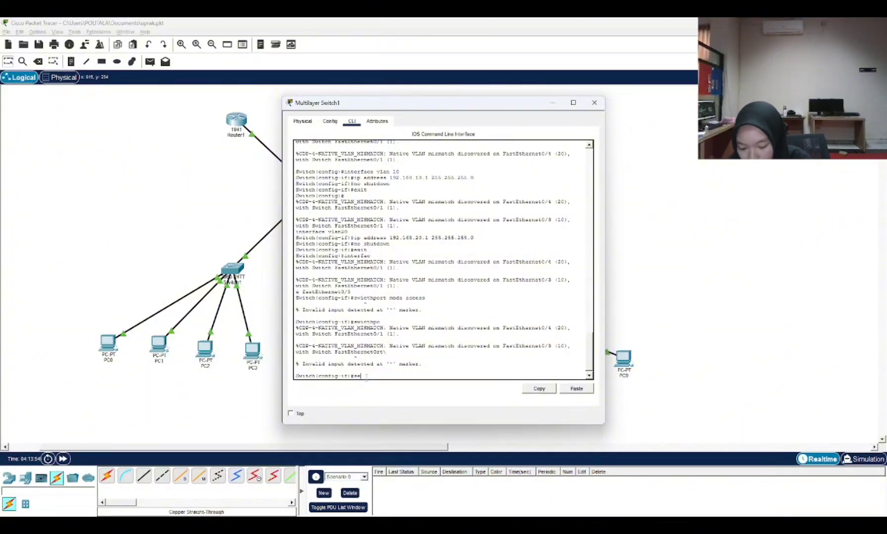
text(itc)
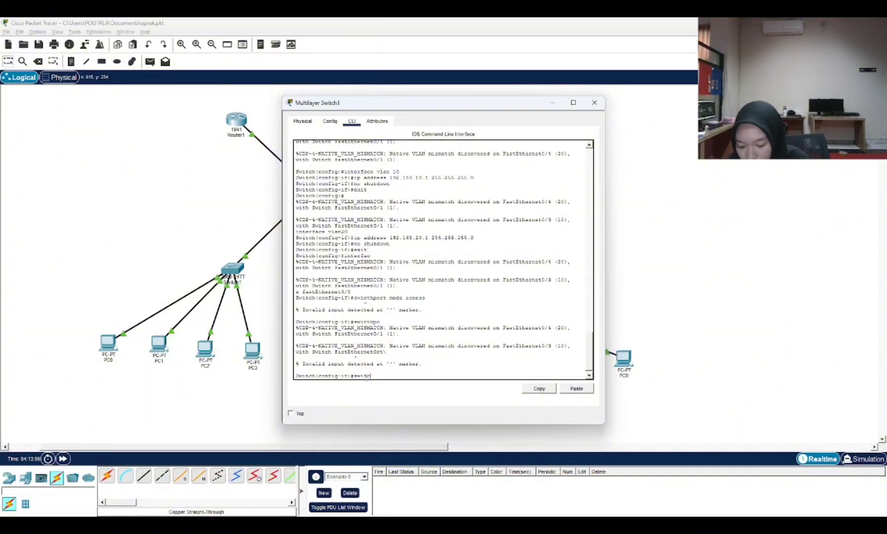
text(hport )
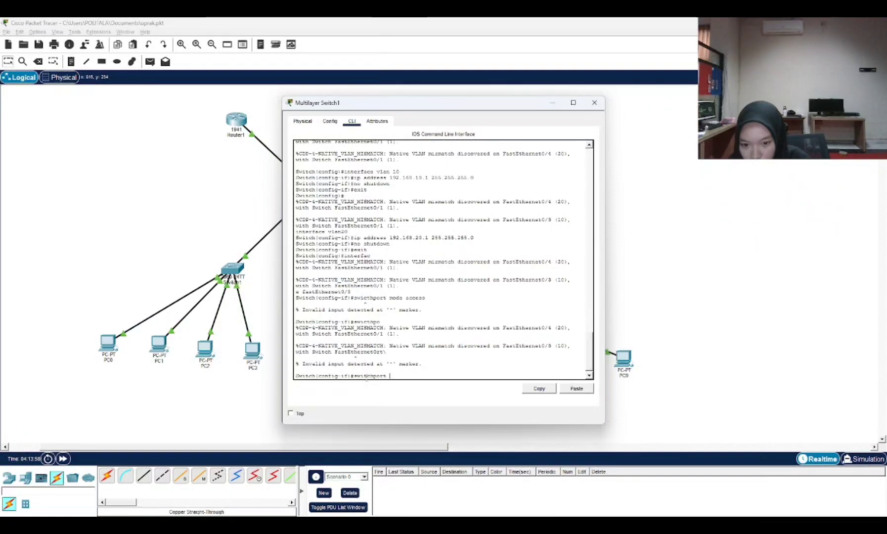
text(mode access)
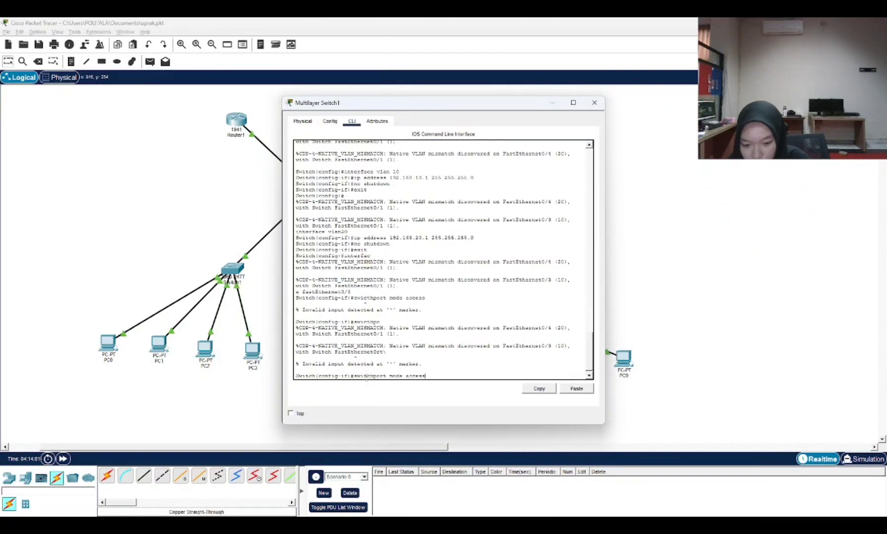
key(Return)
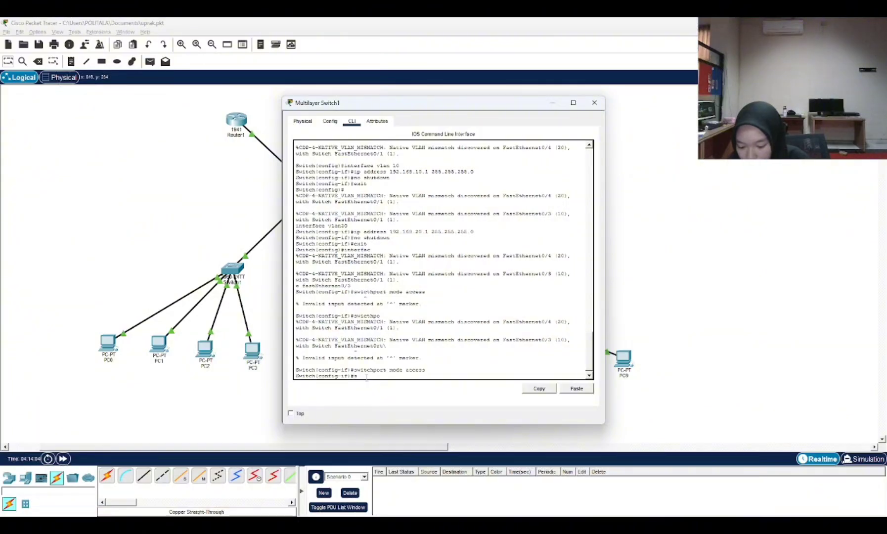
Assign the FastEthernet0/3 access port of Multilayer Switch1 to VLAN 10
text(switchport)
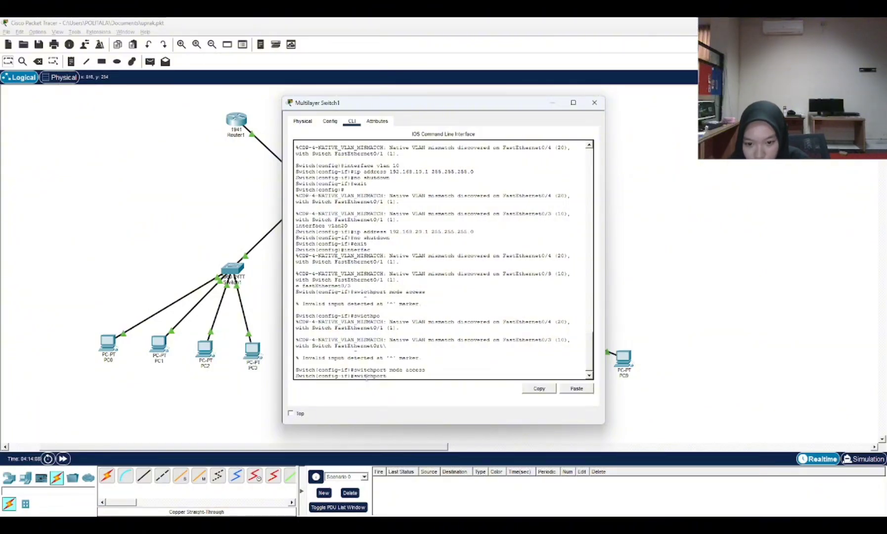
text( access)
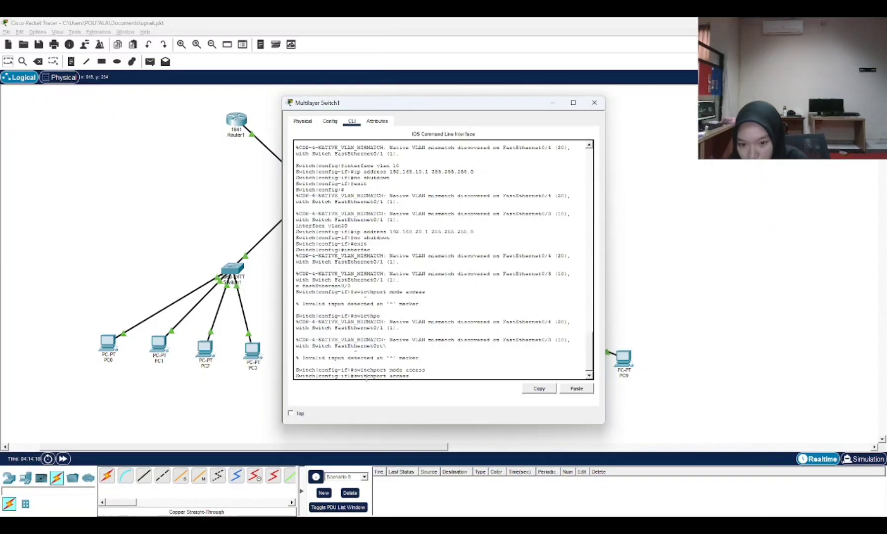
text( vlan)
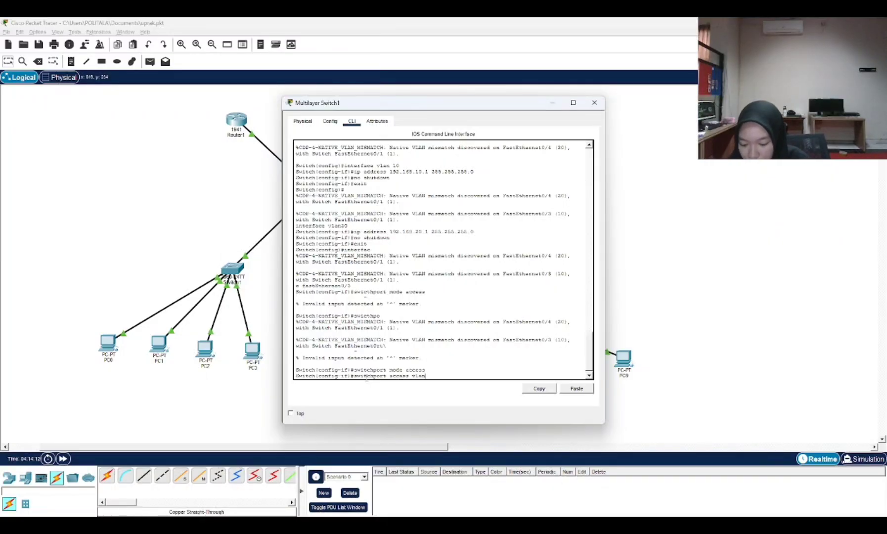
text( 10)
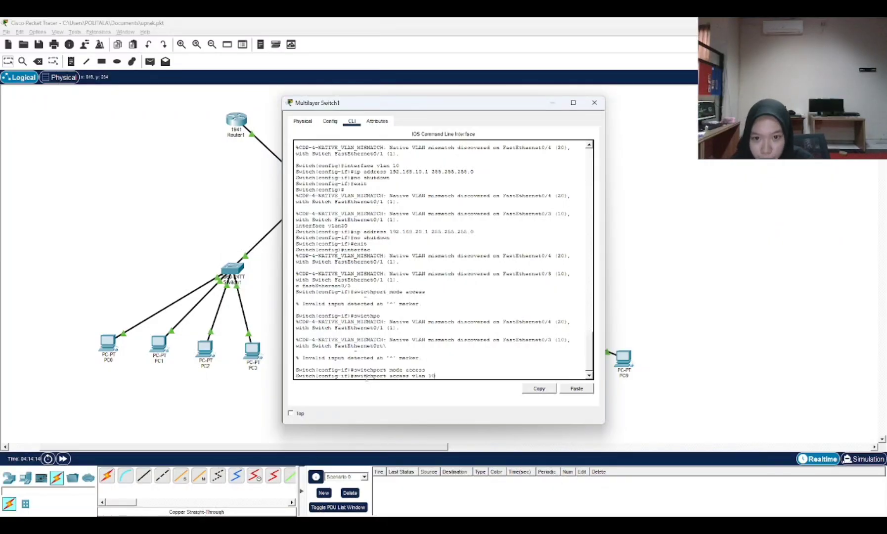
key(Return)
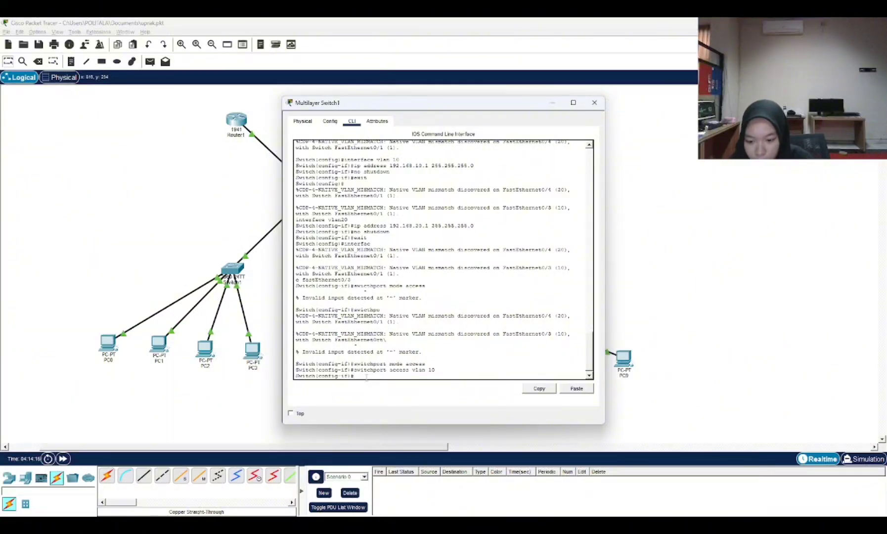
Enable FastEthernet0/3 with no shutdown and return to global configuration mode
text(in)
key(BackSpace)
key(BackSpace)
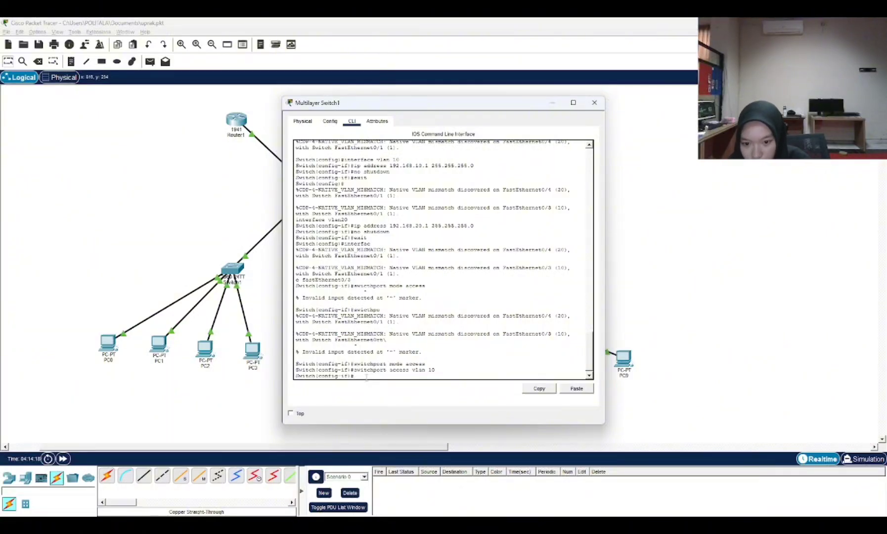
text(no shu)
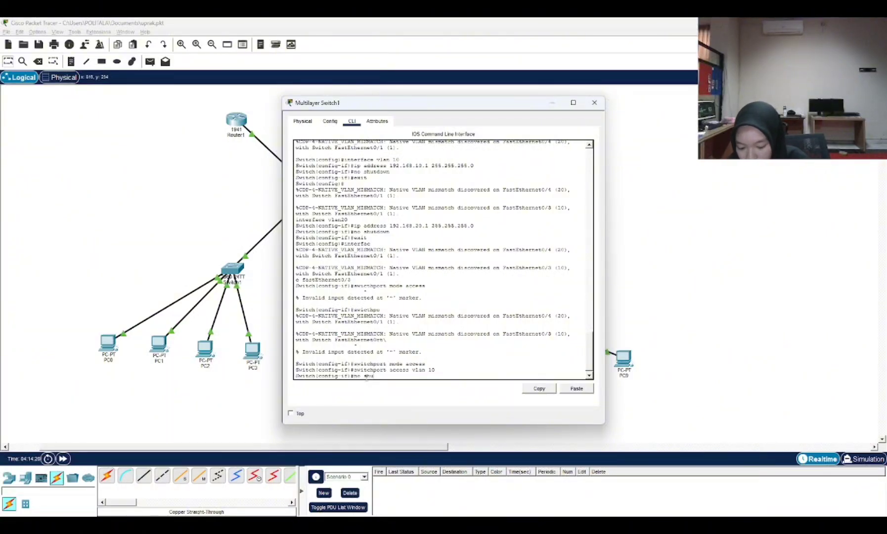
text(tdown)
key(Return)
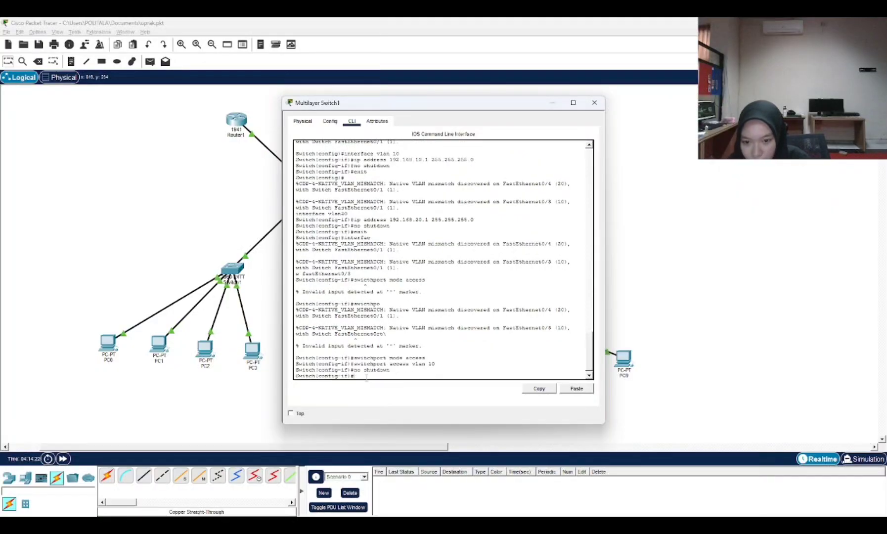
text(exit)
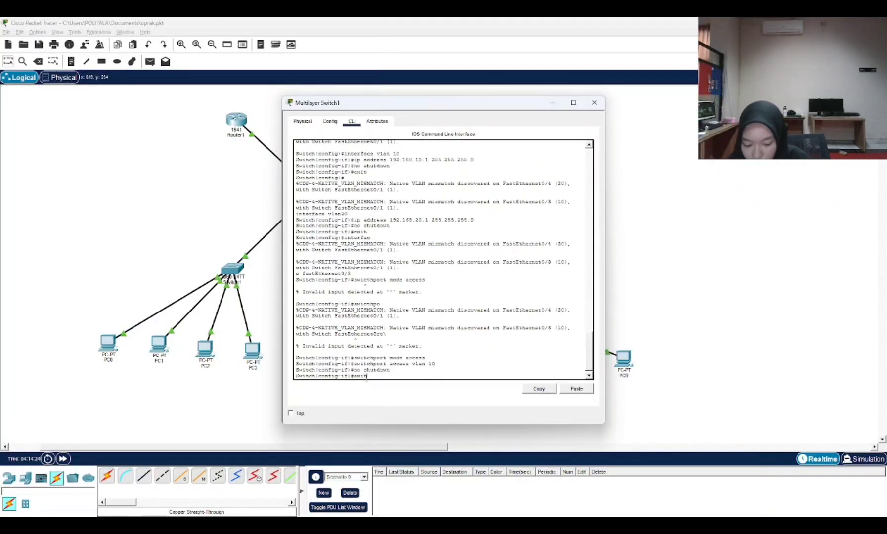
key(Return)
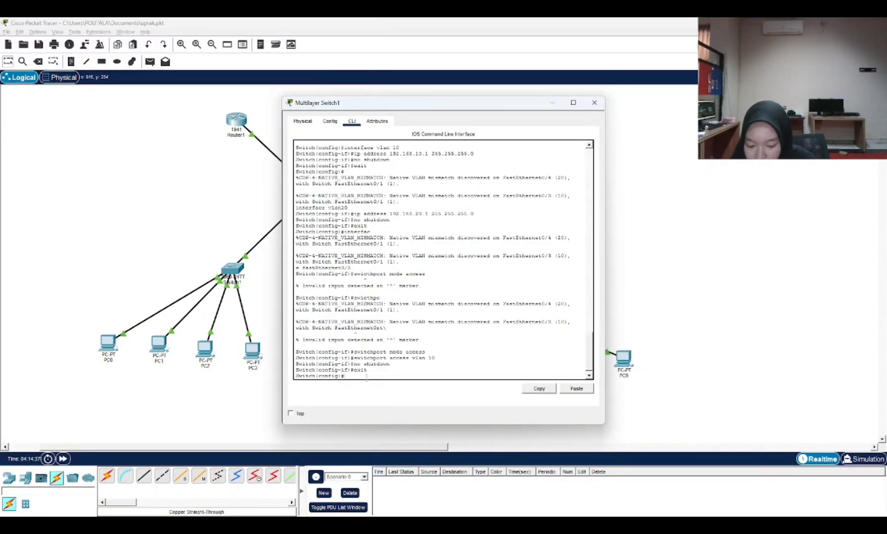
Enter interface configuration mode for FastEthernet0/4 on Multilayer Switch1
text(nterface)
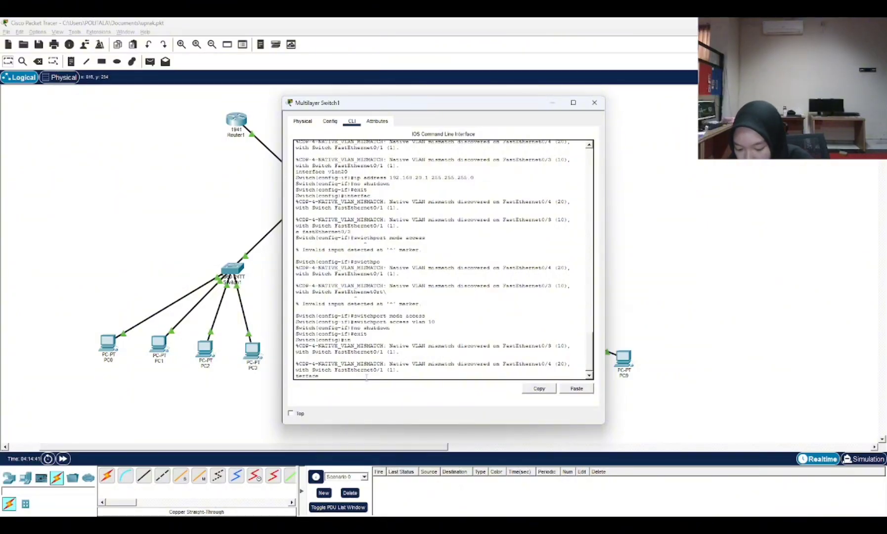
text( fast)
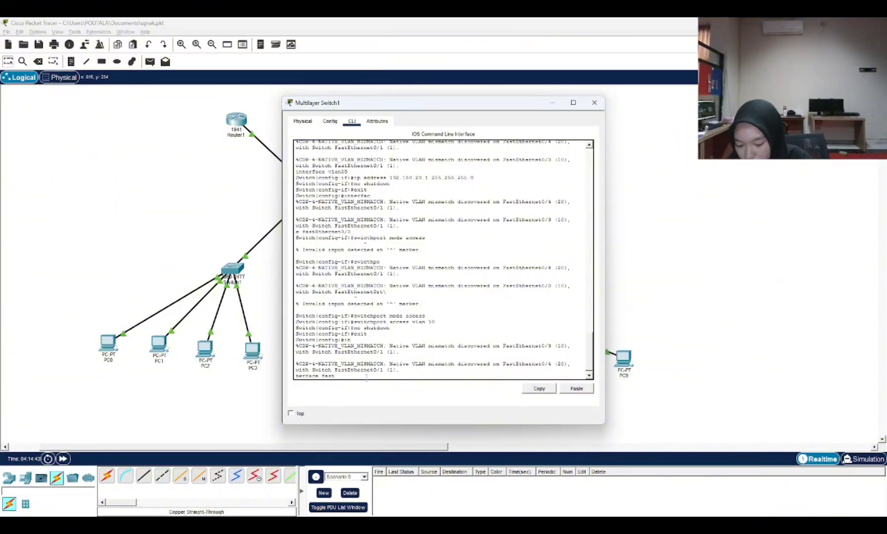
text(Ether)
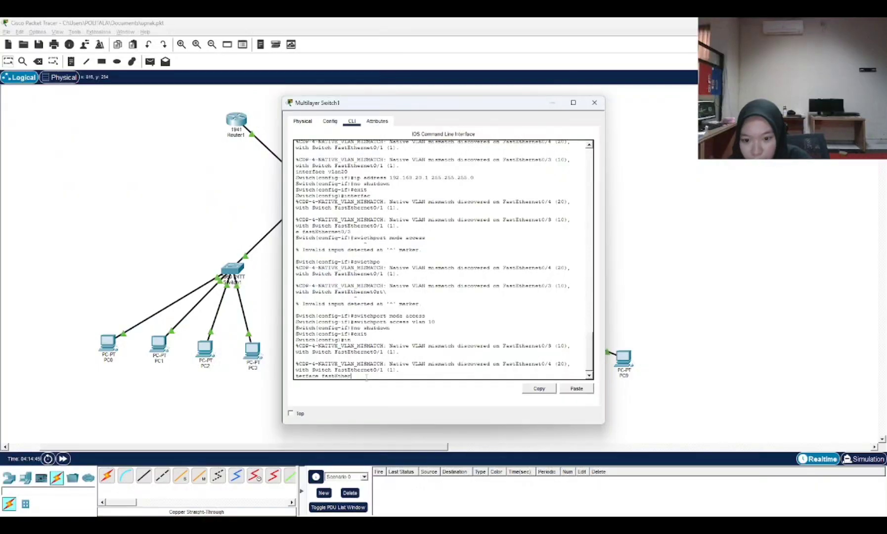
text(net)
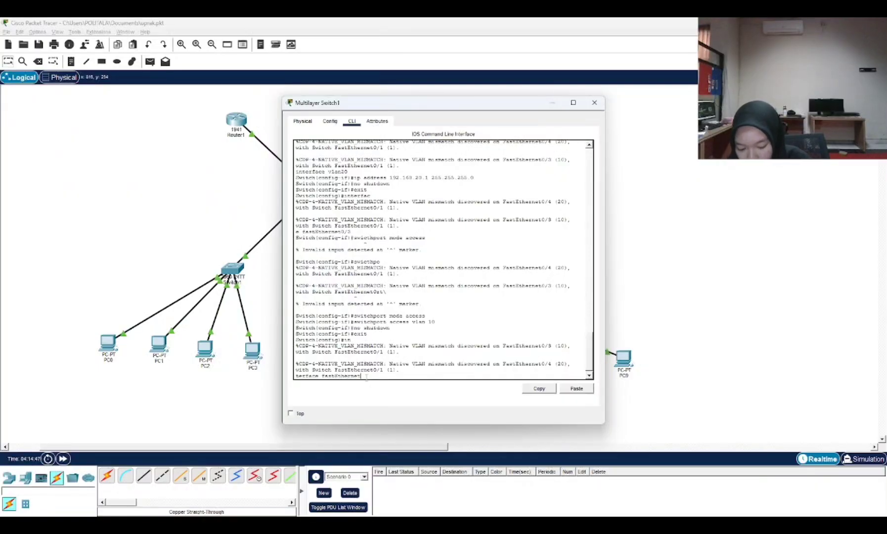
text(0)
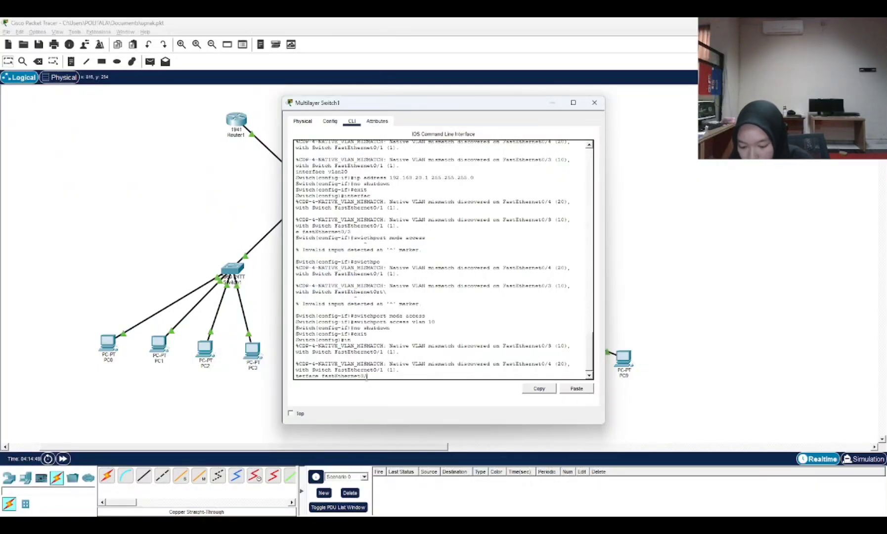
text(/4)
key(Return)
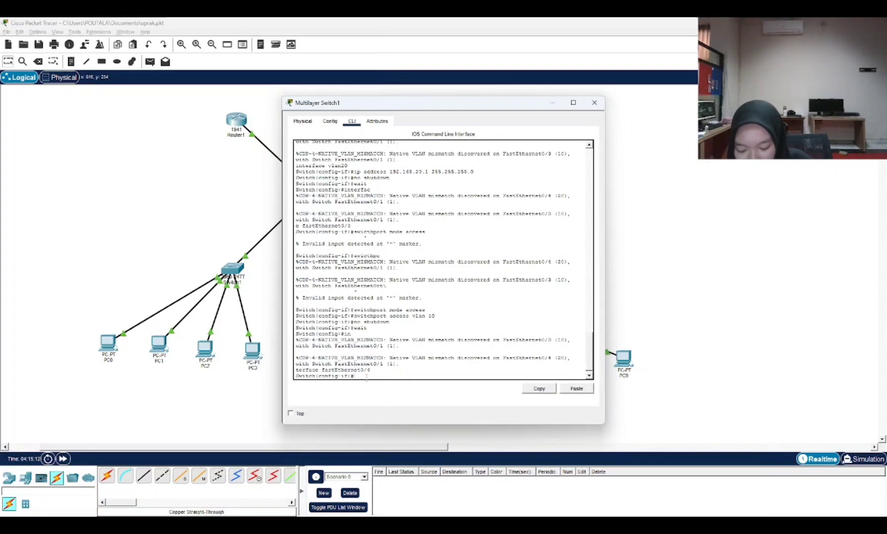
Set the FastEthernet0/4 switch port to access mode with switchport mode access
text(swit)
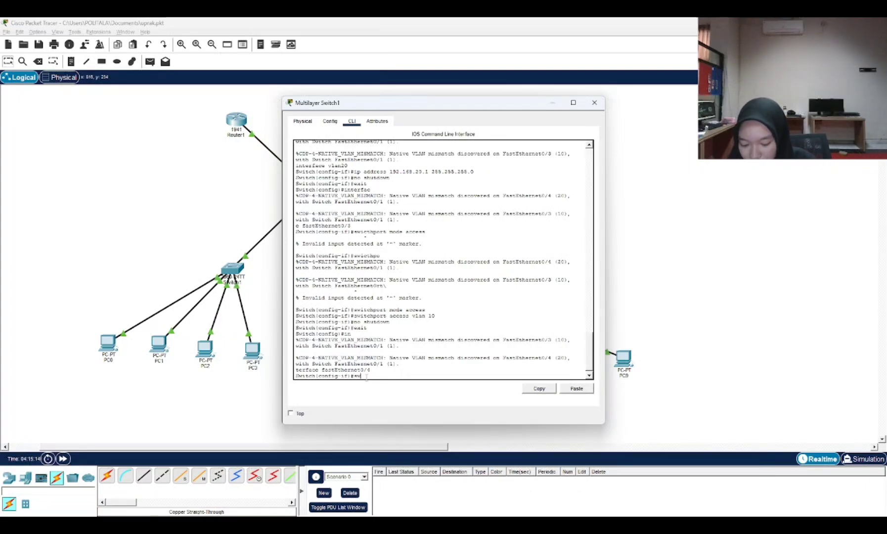
text(chport)
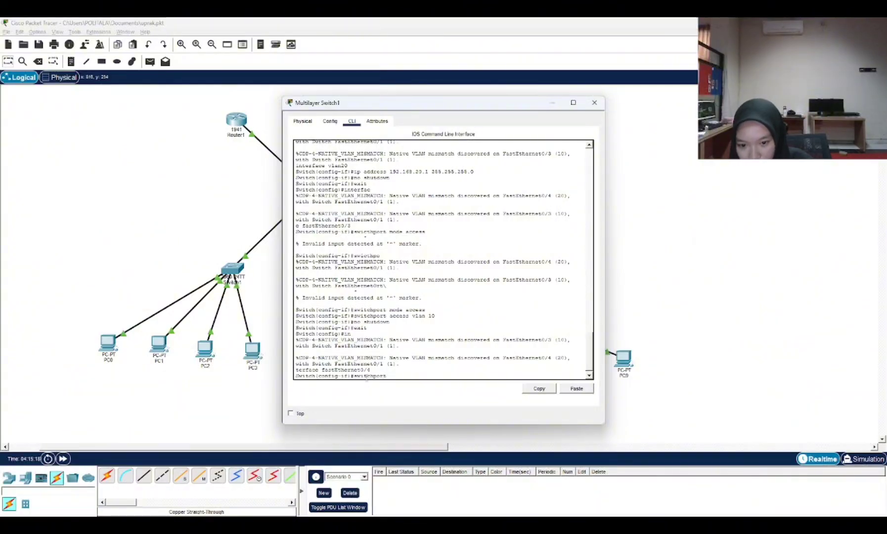
text( m)
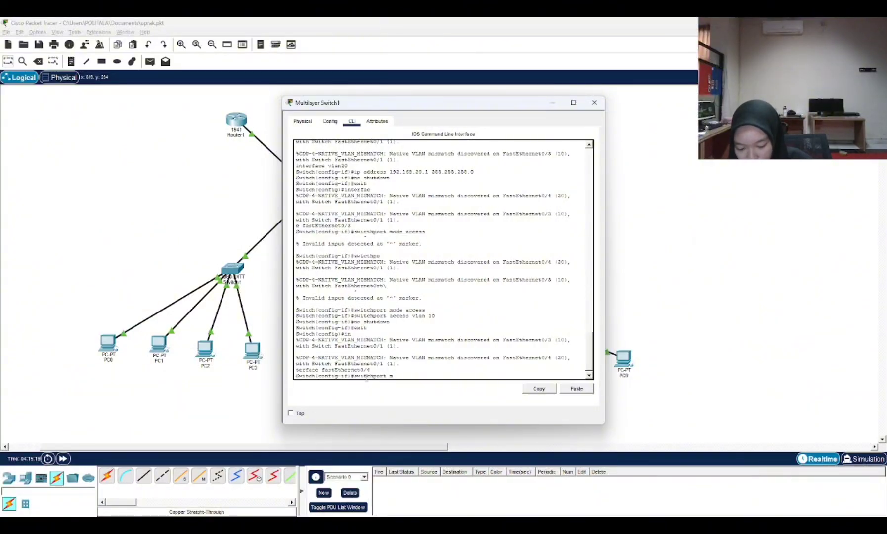
text(ode access)
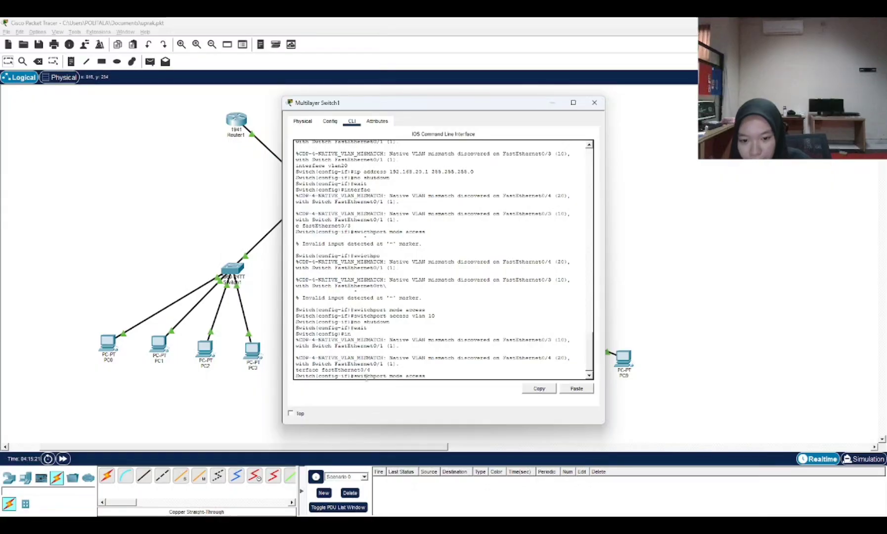
key(Return)
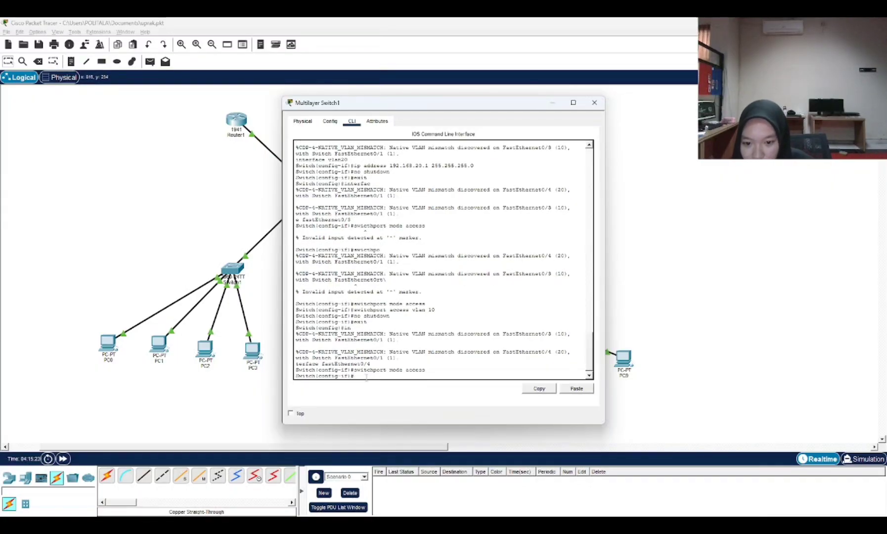
Assign the FastEthernet0/4 access port of Multilayer Switch1 to VLAN 20 with switchport access vlan 20
text(swi)
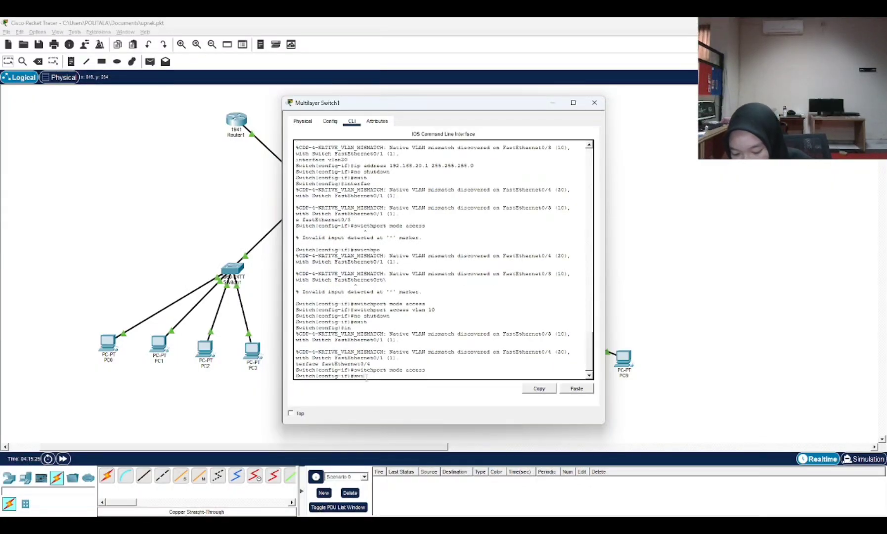
text(tchport)
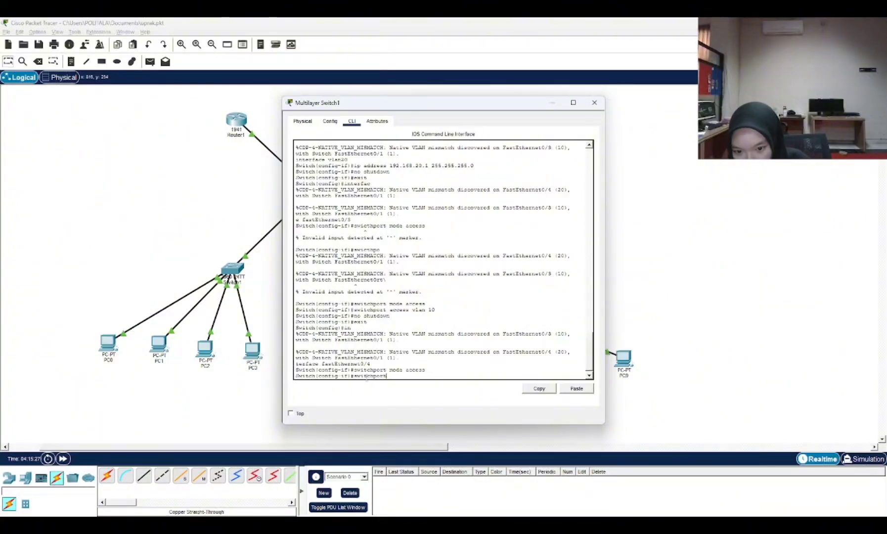
text( access)
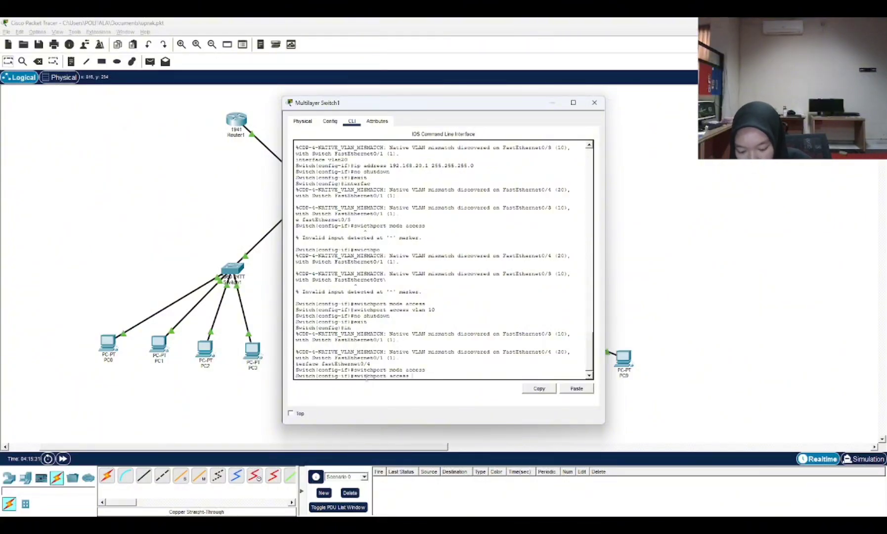
text(20)
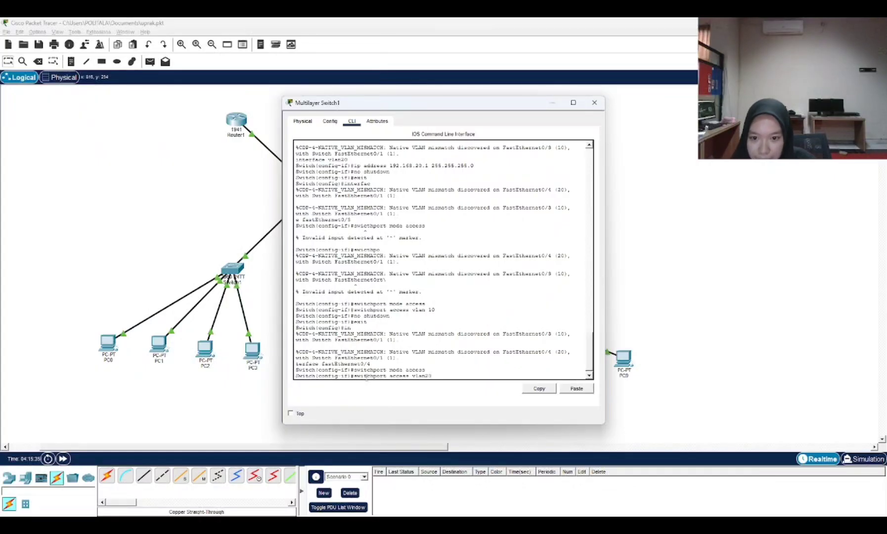
key(Return)
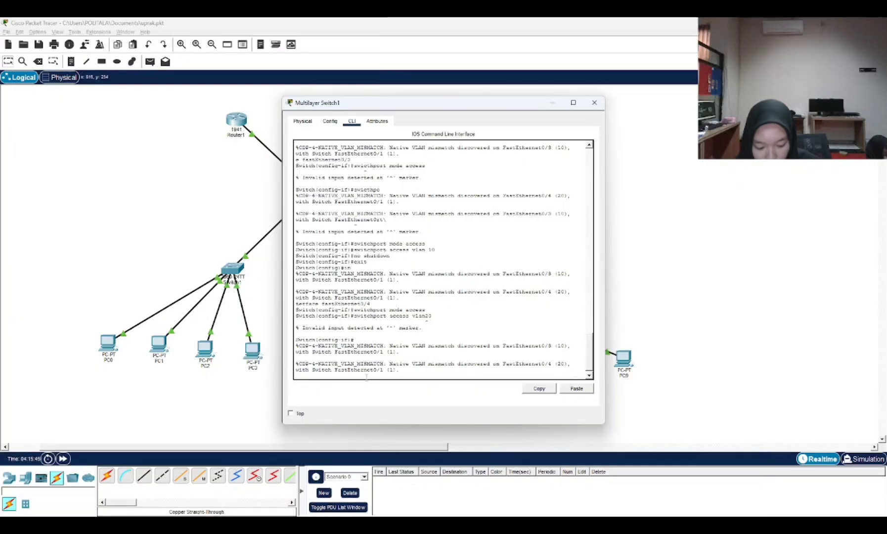
key(Up)
key(BackSpace)
key(BackSpace)
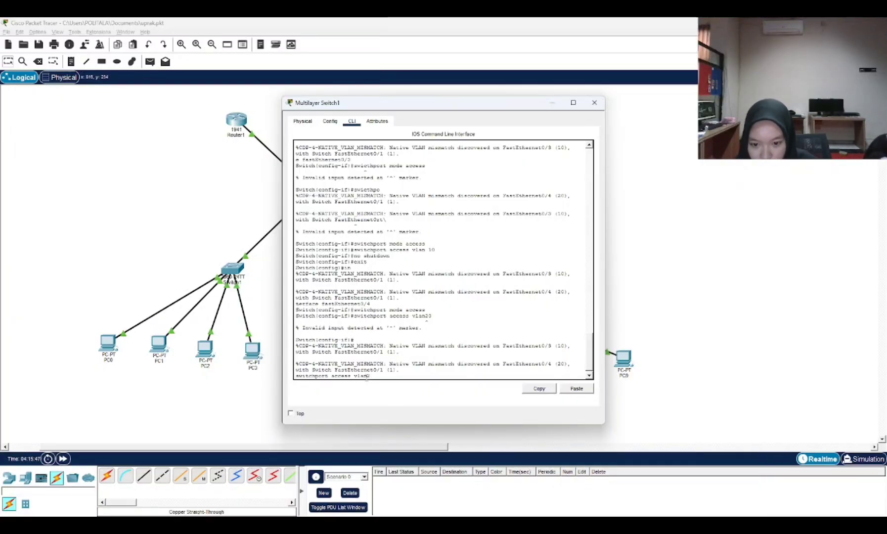
text(20)
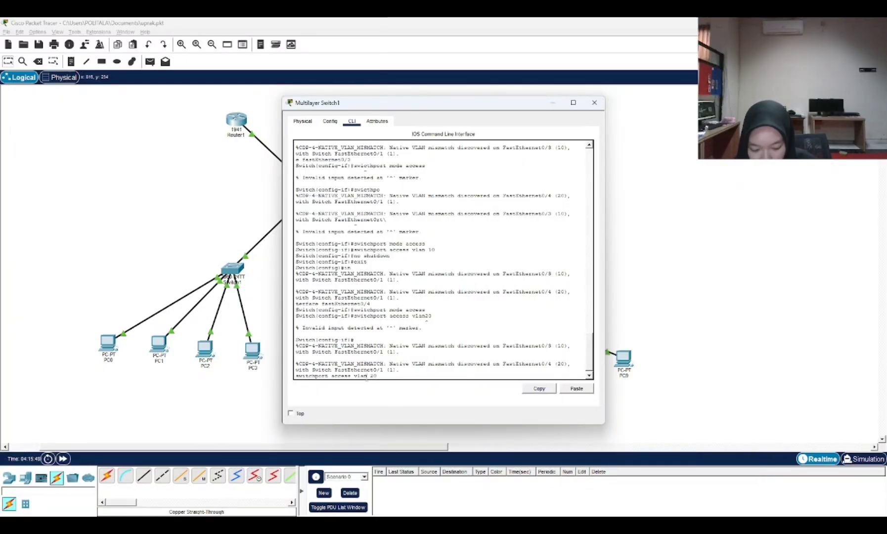
key(Return)
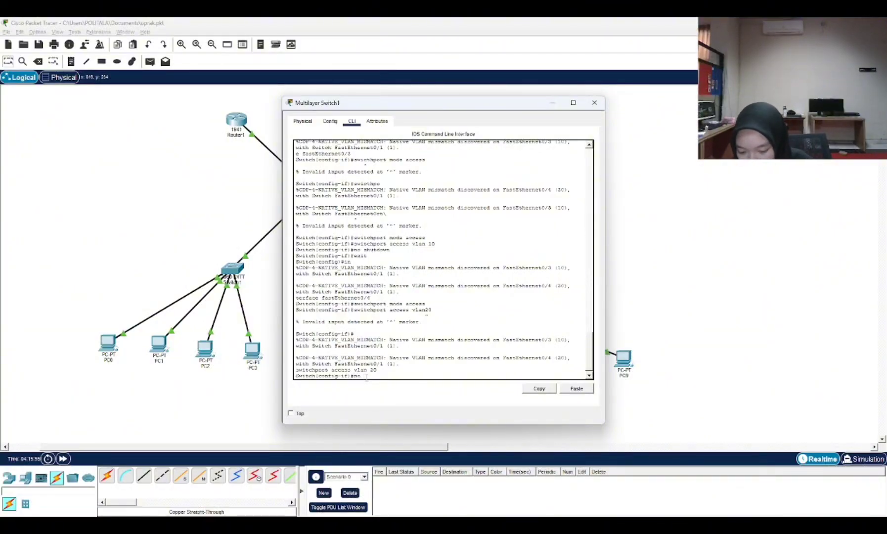
Enable the FastEthernet0/4 interface of Multilayer Switch1 with no shutdown
text(no shut)
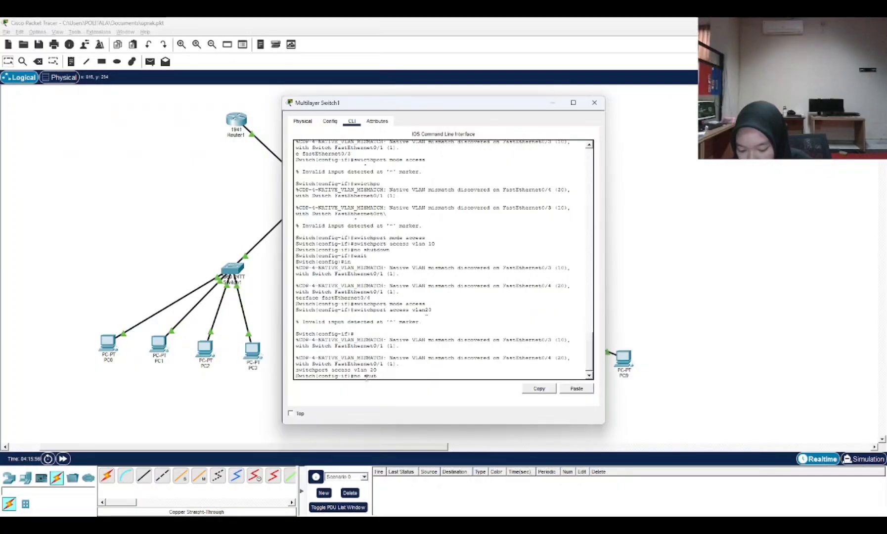
text(down)
key(Return)
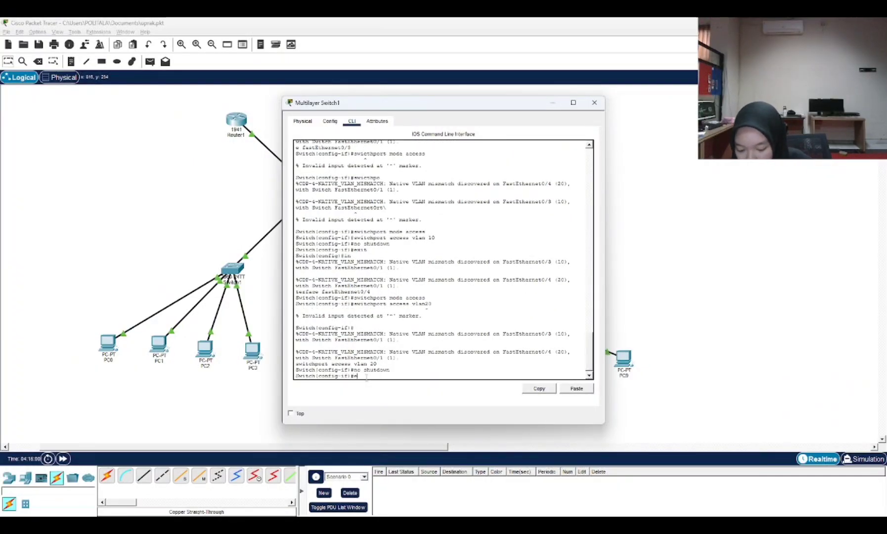
Leave configuration mode with end and save the configuration of Multilayer Switch1 with write
text(end)
key(Return)
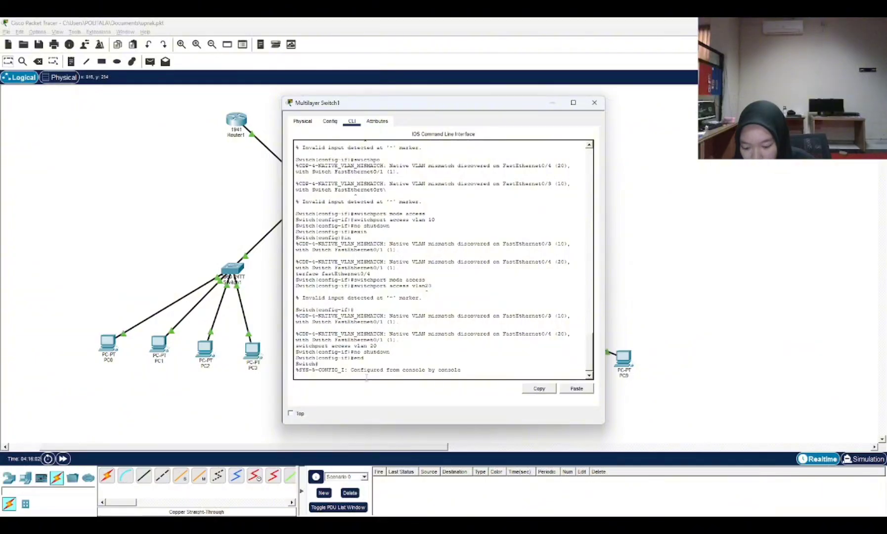
text(write)
key(Return)
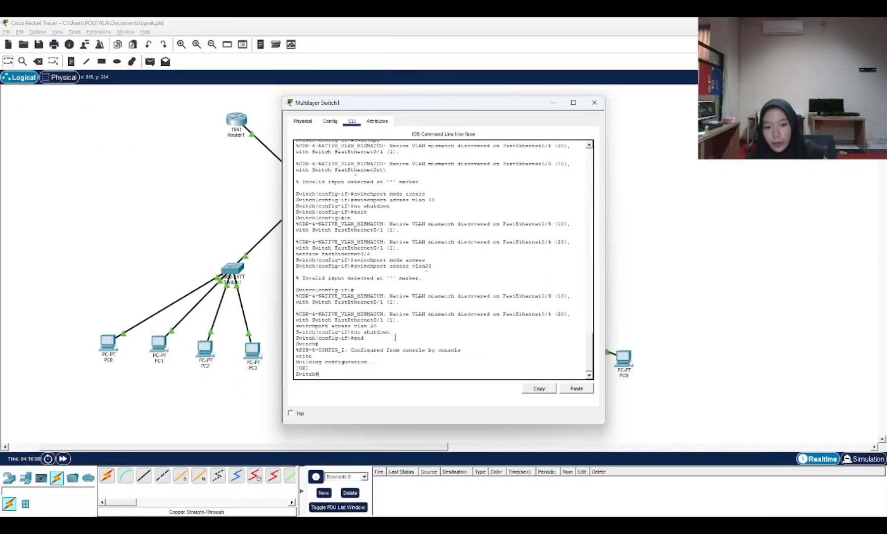
scroll(419, 333, up, 3)
scroll(419, 333, down, 3)
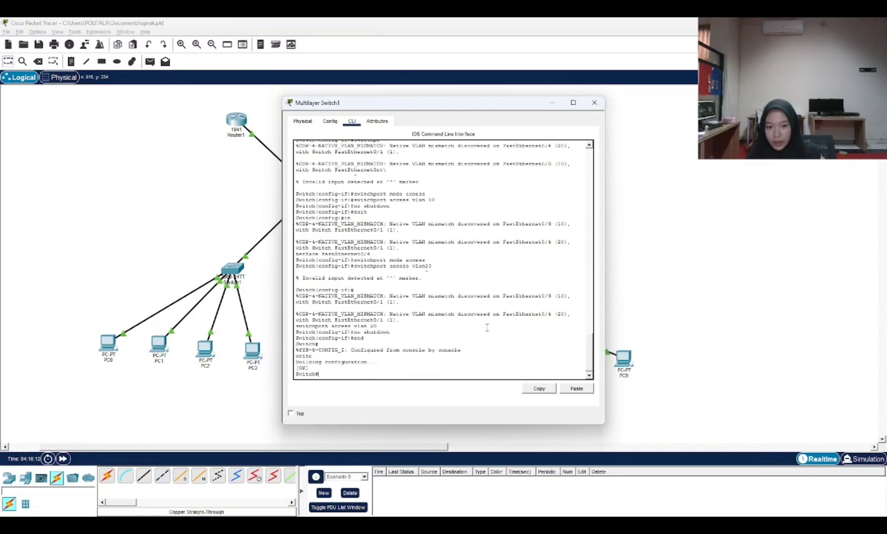
scroll(498, 335, up, 6)
scroll(484, 310, down, 6)
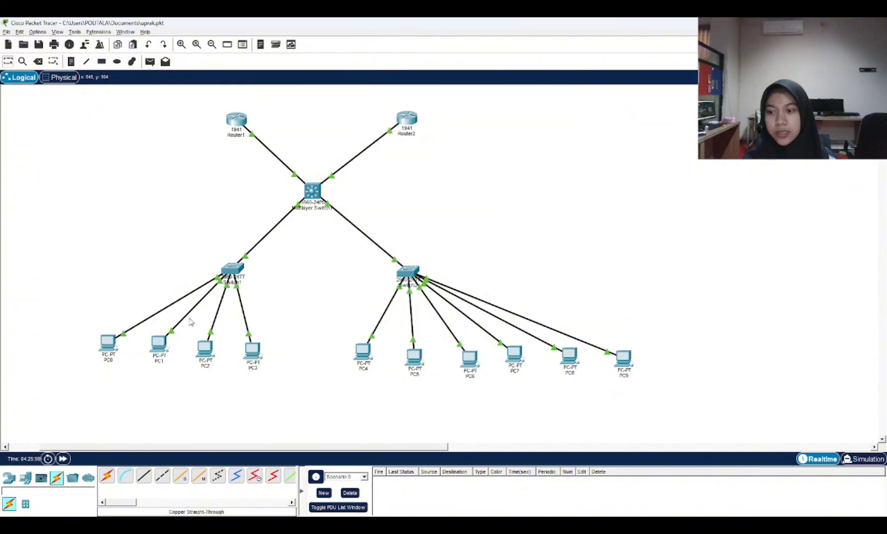
Open the IP configuration of PC0 and set its IPv4 default gateway to 192.168.10.1
click(108, 343)
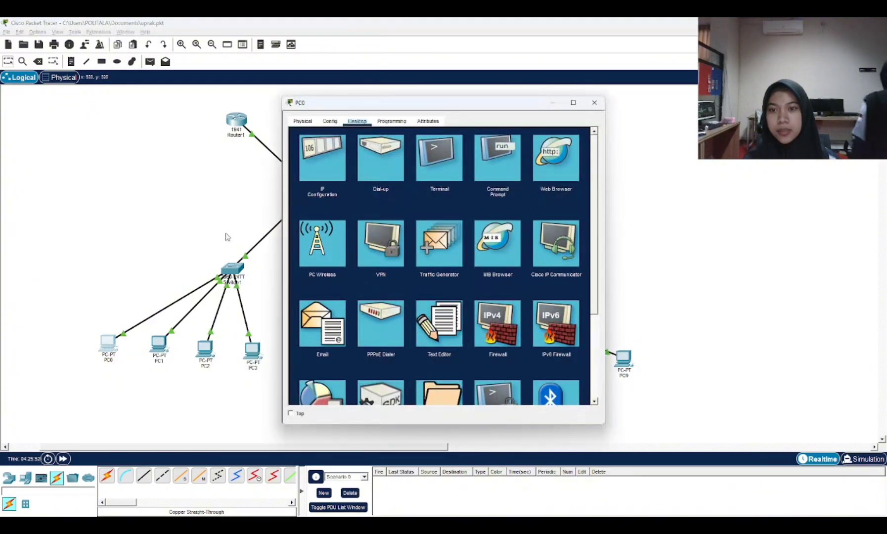
click(329, 168)
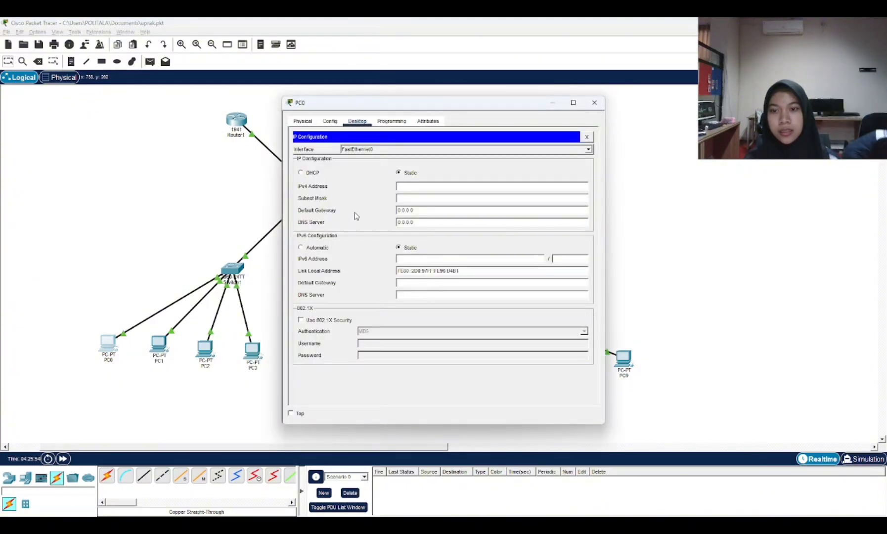
drag(414, 210, 398, 209)
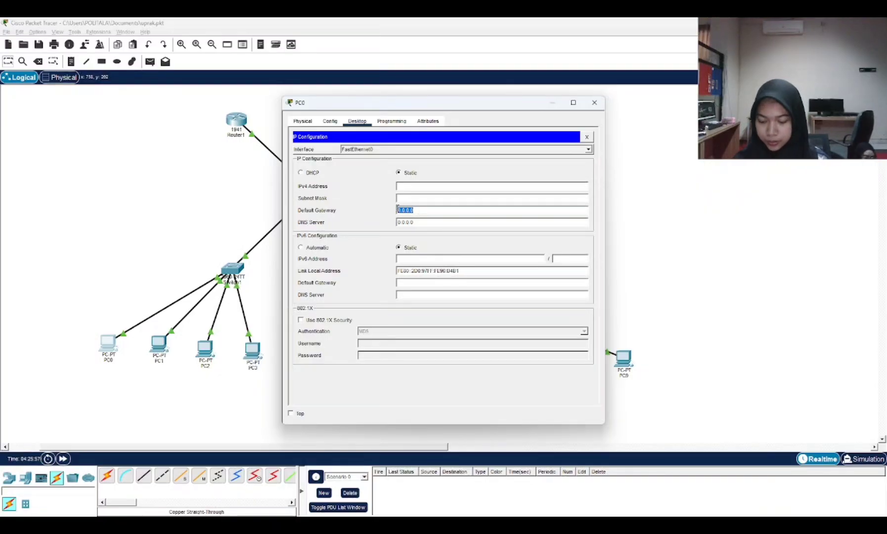
text(192)
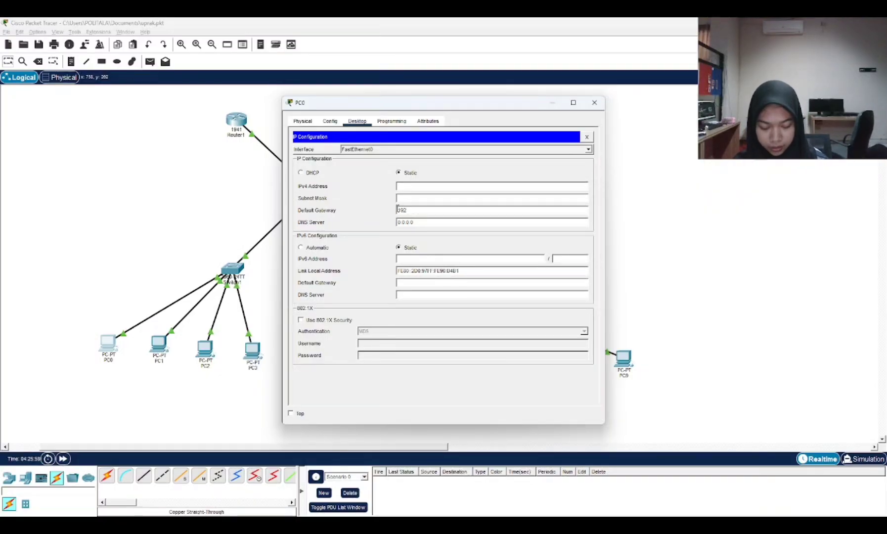
text(.168.10.1)
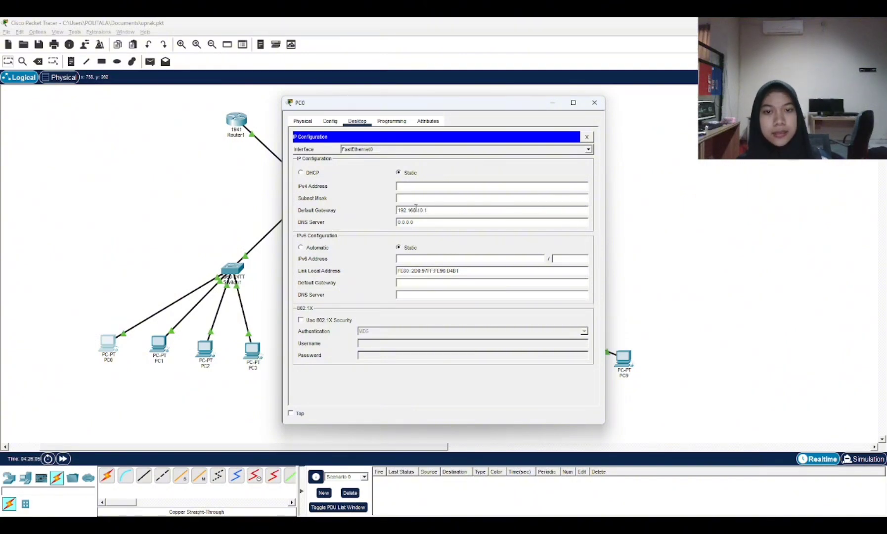
Reuse the gateway address to give PC0 the static IPv4 address 192.168.10.2 with subnet mask 255.255.255.0, and close its window
drag(428, 210, 396, 211)
key(ctrl+c)
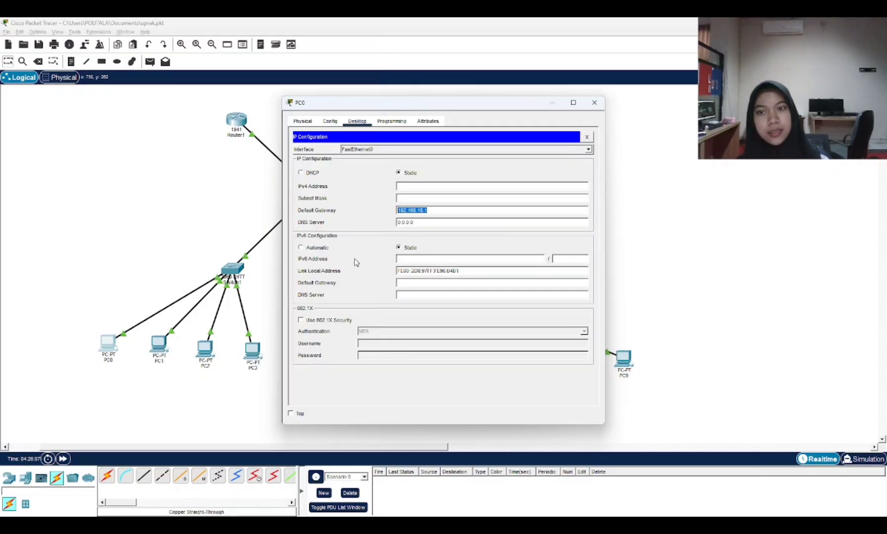
click(416, 187)
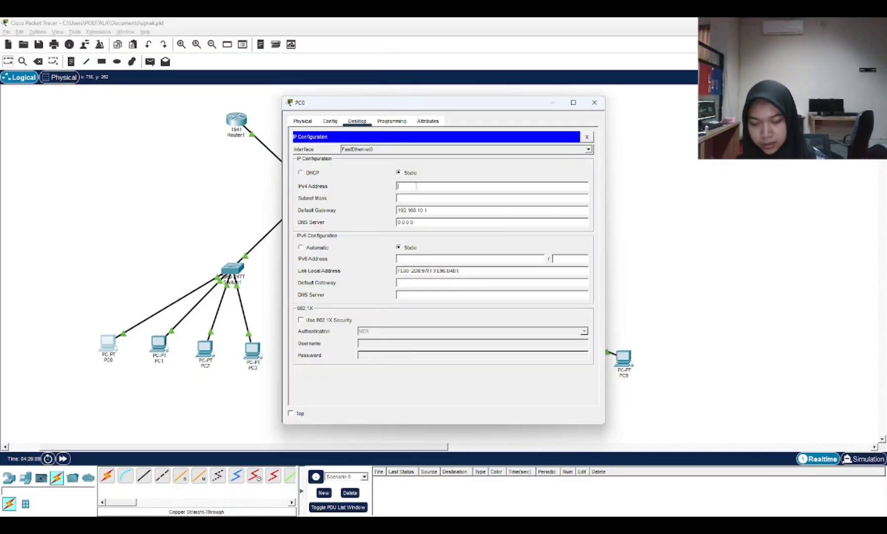
key(ctrl+v)
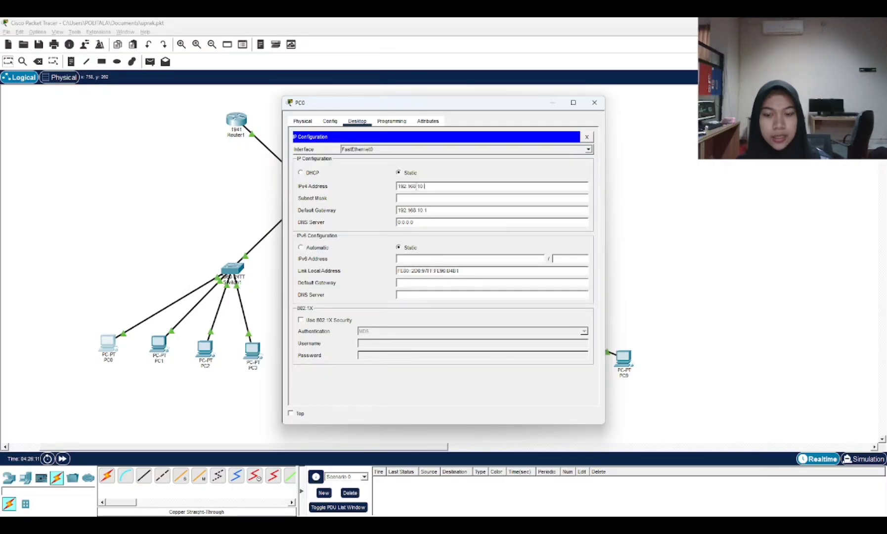
text(2)
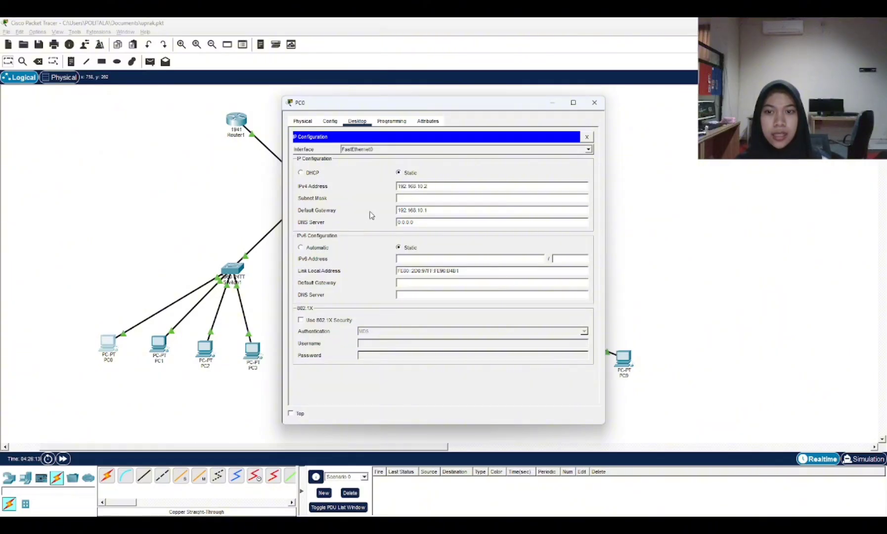
click(402, 198)
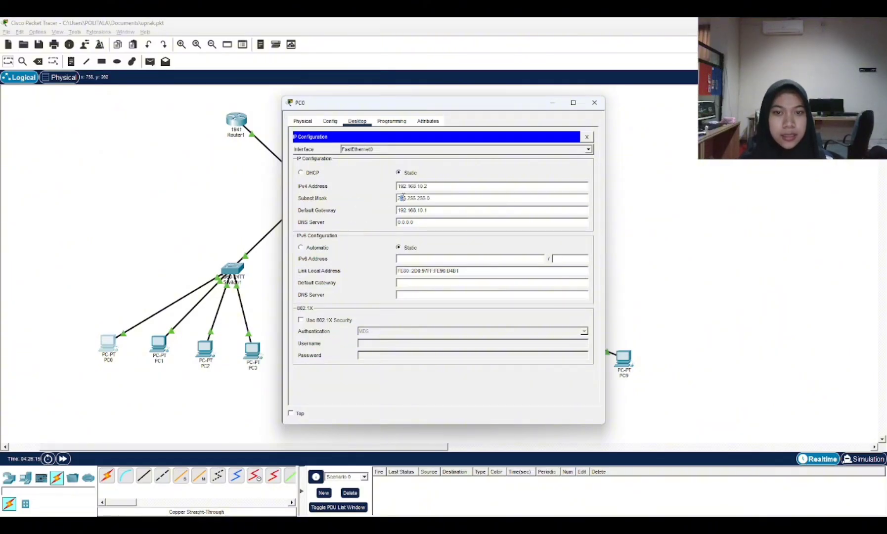
click(594, 104)
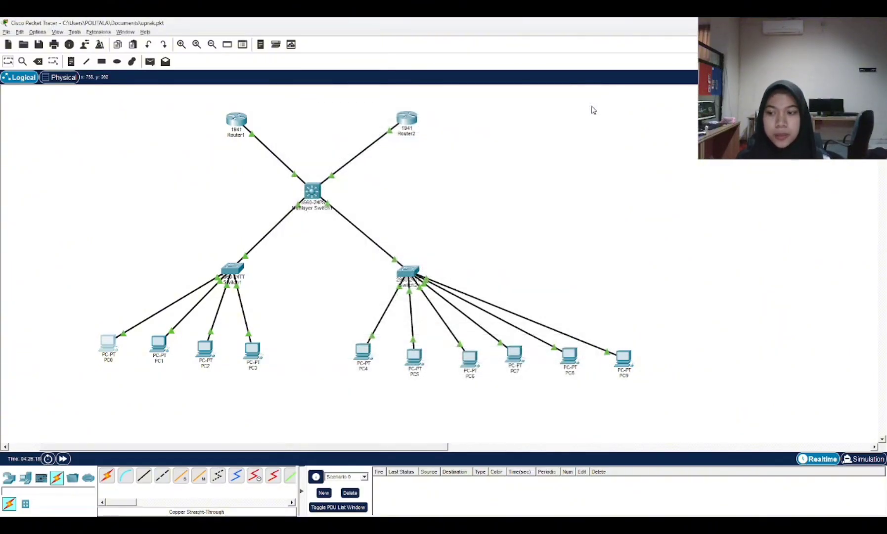
Give PC1 the static IPv4 address 192.168.10.3 with subnet mask 255.255.255.0 in its IP configuration
click(165, 349)
click(319, 169)
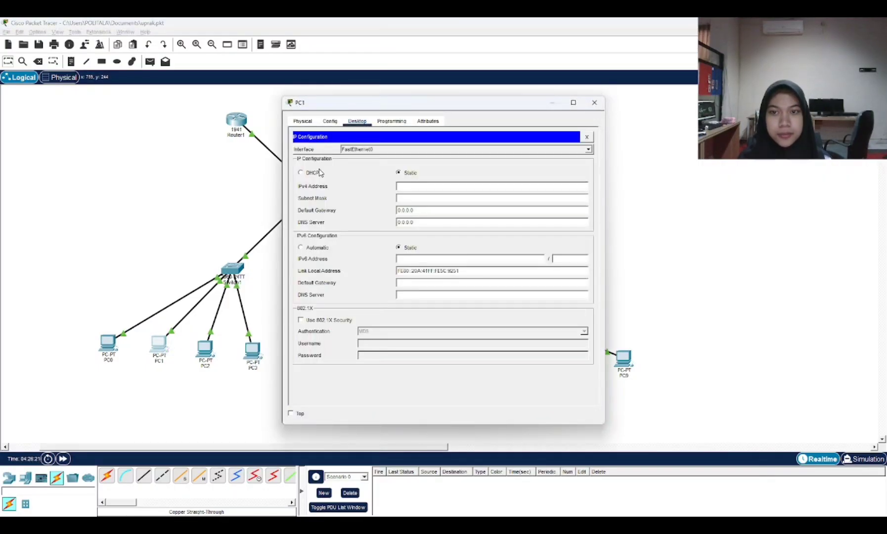
click(415, 186)
text(192.168.10.1)
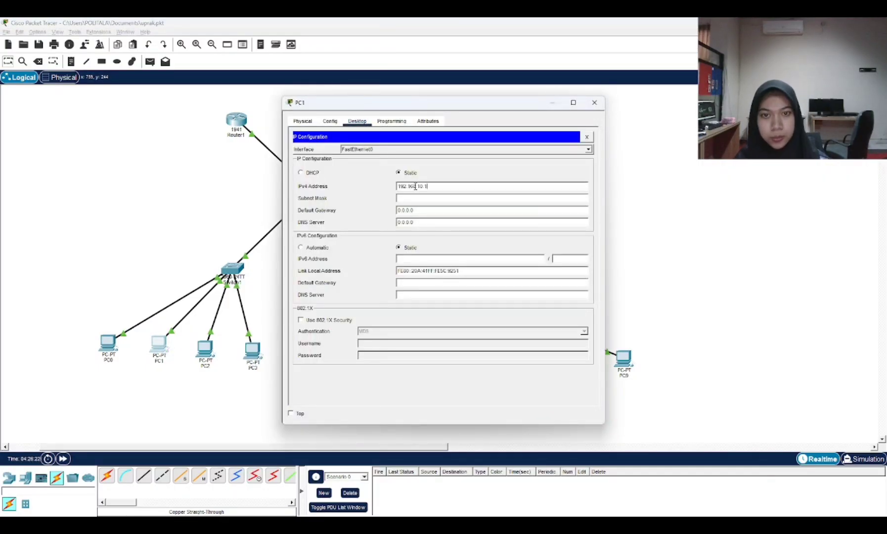
key(BackSpace)
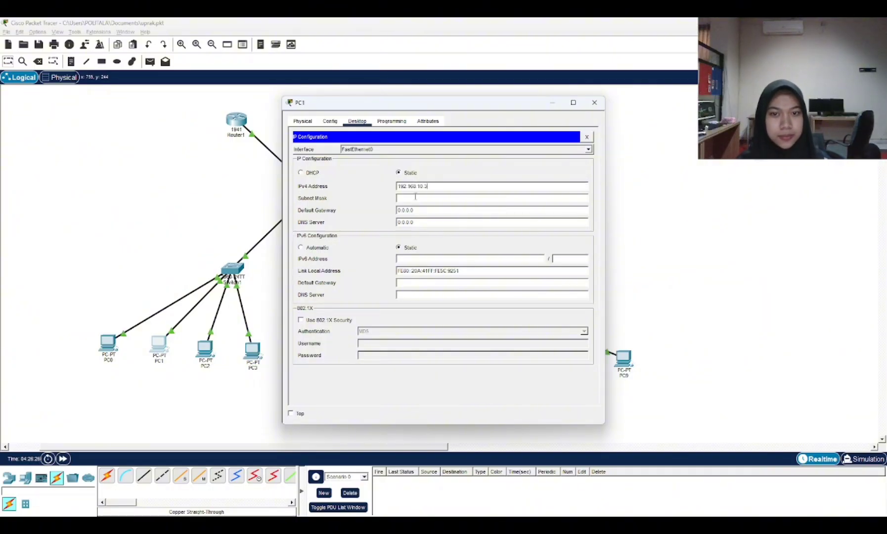
click(416, 198)
Set the IPv4 default gateway of PC1 to 192.168.10.1 and close its window
drag(417, 211, 391, 218)
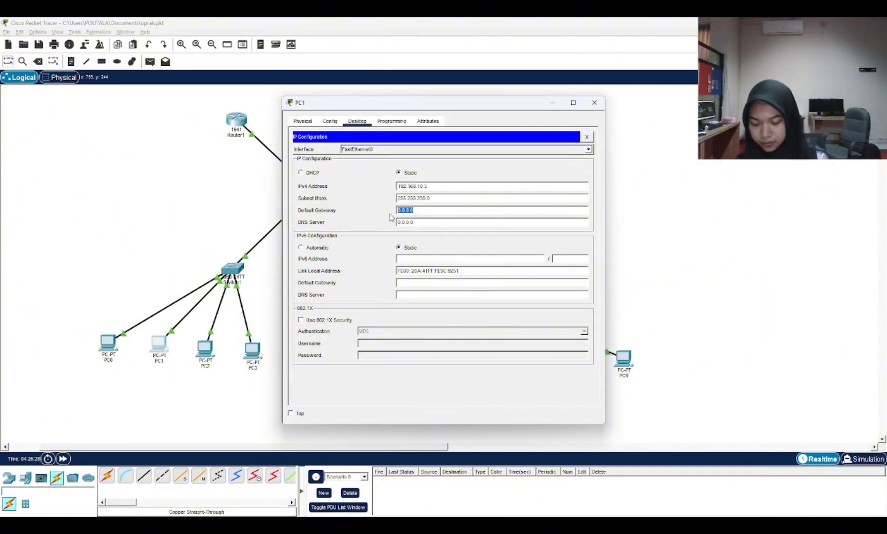
text(192.168.10.1)
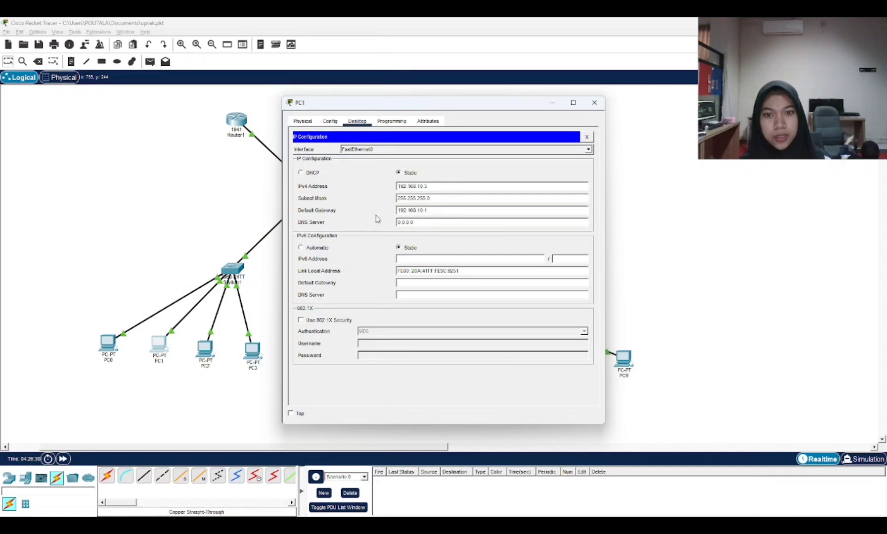
click(594, 103)
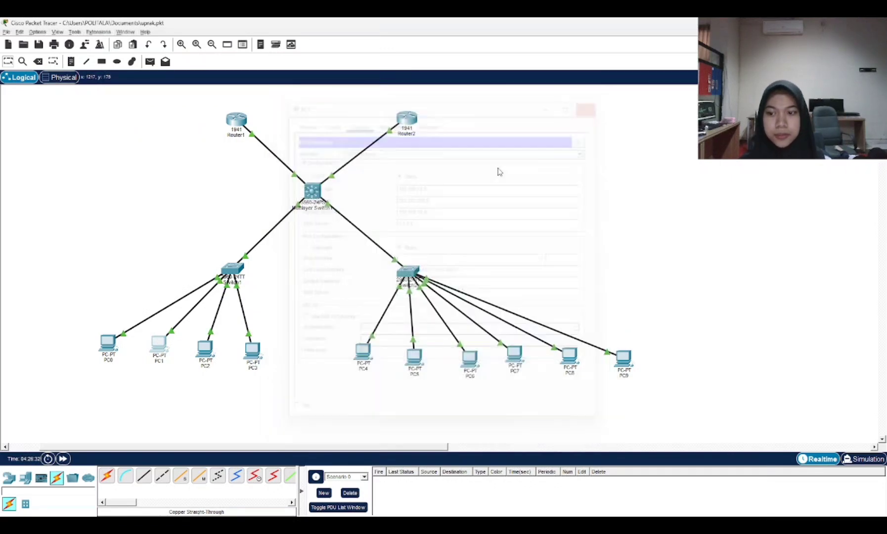
Open the IP configuration of PC2 and set its static IPv4 address to 192.168.10.4
click(210, 353)
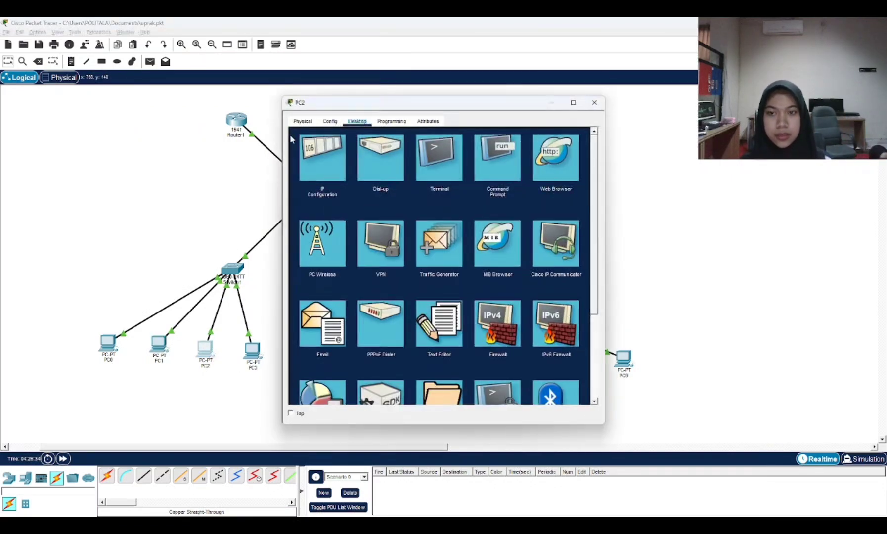
click(324, 158)
click(411, 188)
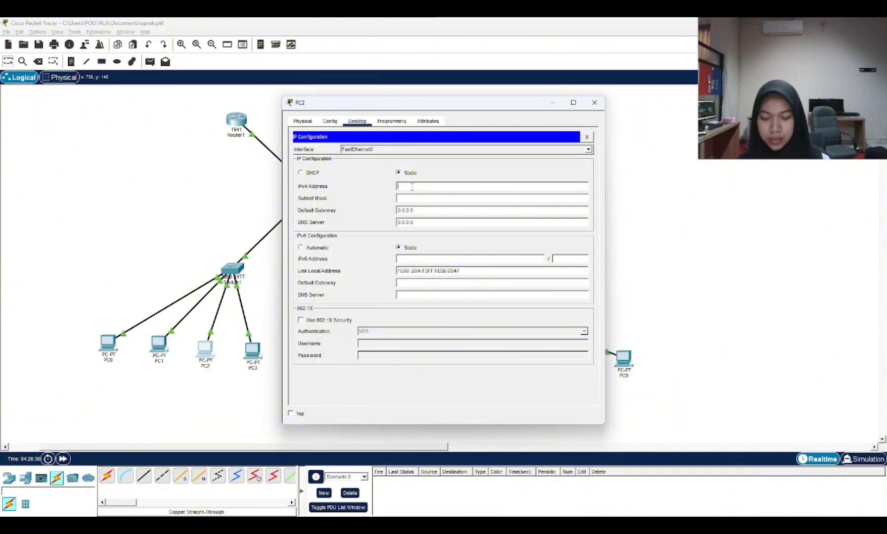
text(192.168.10.1)
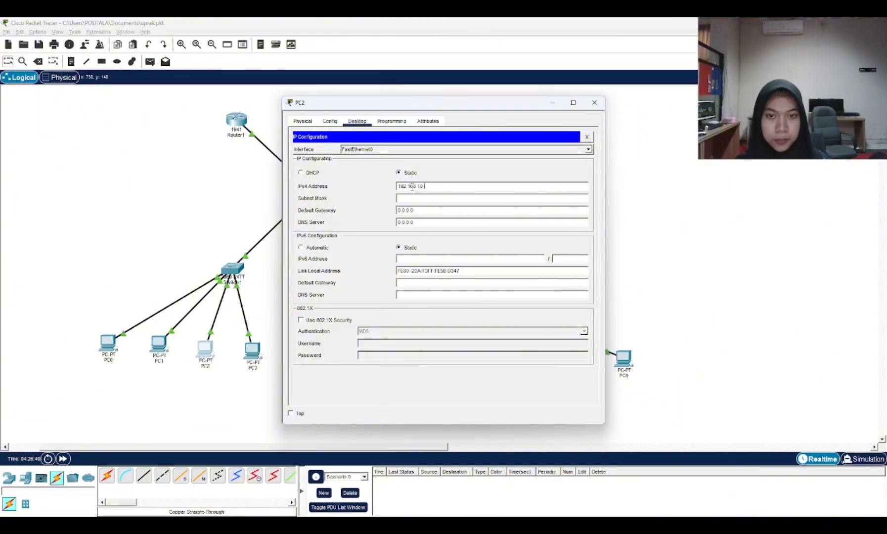
text(4)
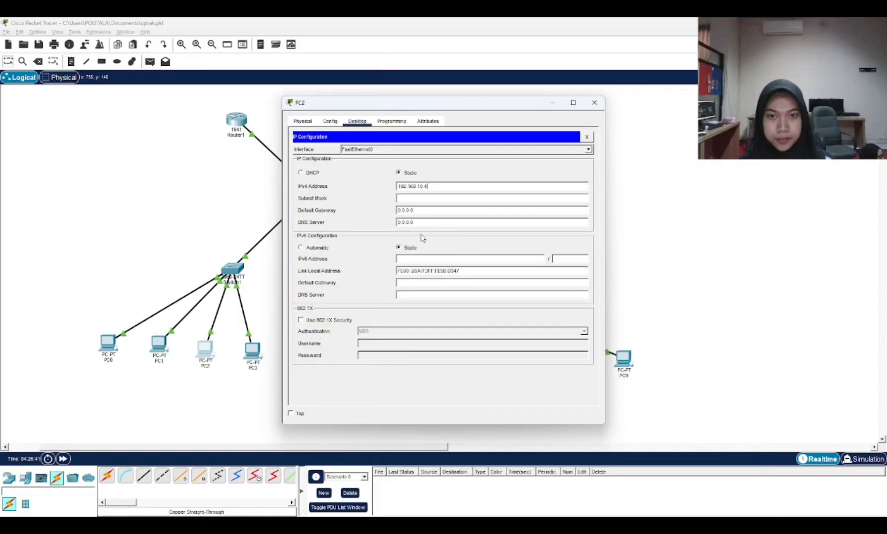
Fill in PC2's subnet mask 255.255.255.0, set its IPv4 default gateway to 192.168.10.1 and close its window
click(404, 200)
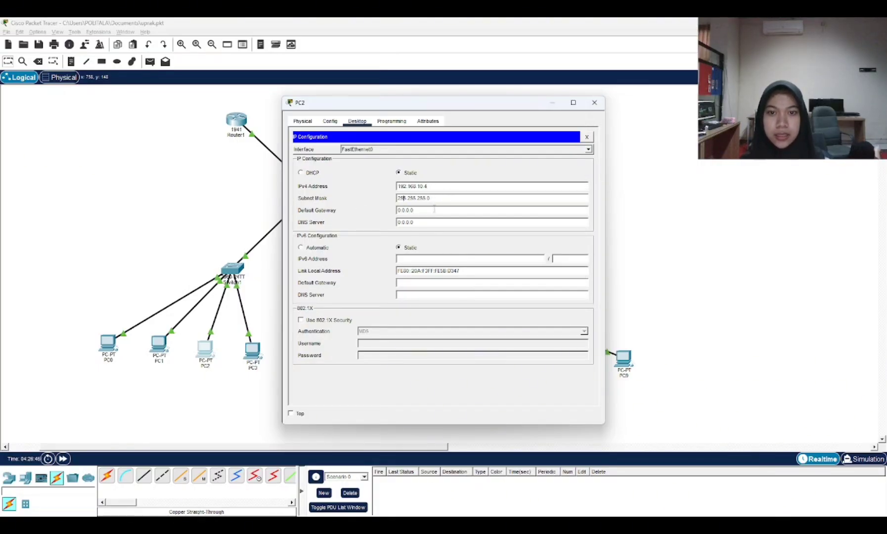
drag(426, 211, 396, 212)
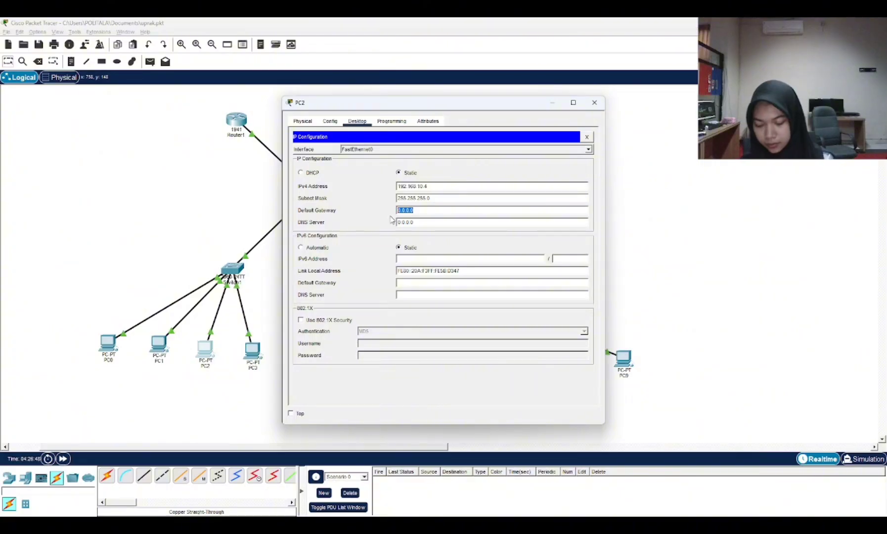
text(192.168.10.1)
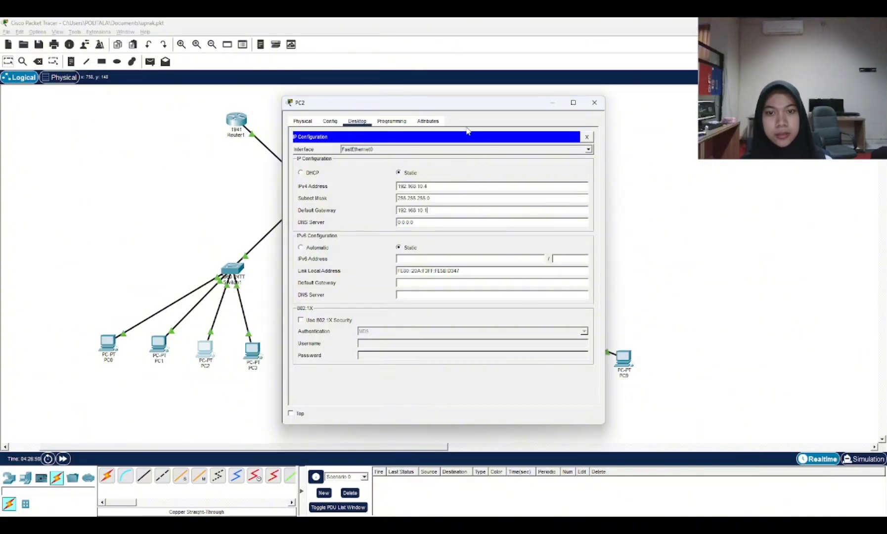
click(594, 103)
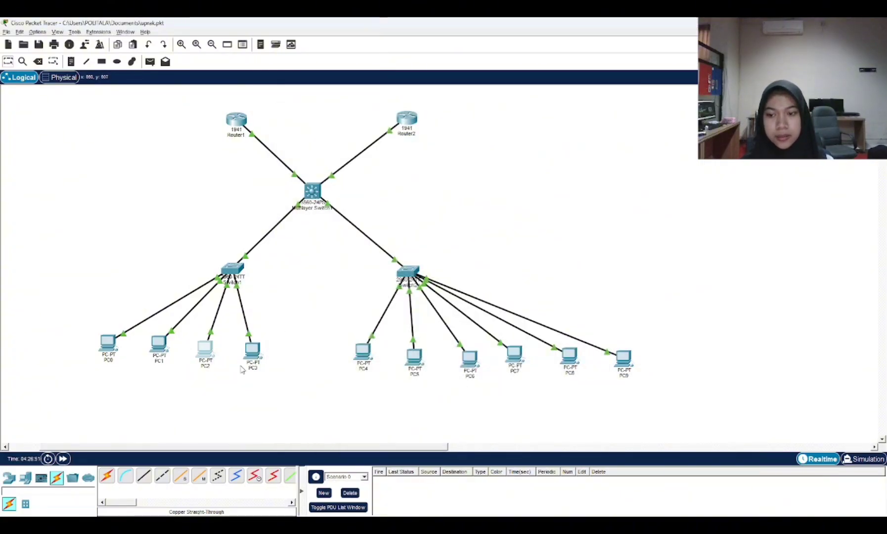
Give PC3 the static IPv4 address 192.168.10.5, subnet mask 255.255.255.0 and default gateway 192.168.10.1, and close its window
click(251, 353)
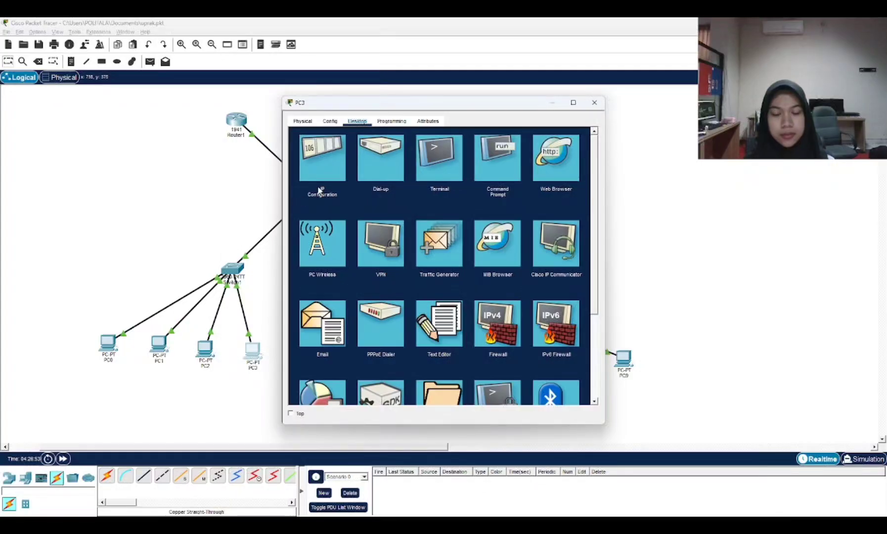
click(332, 173)
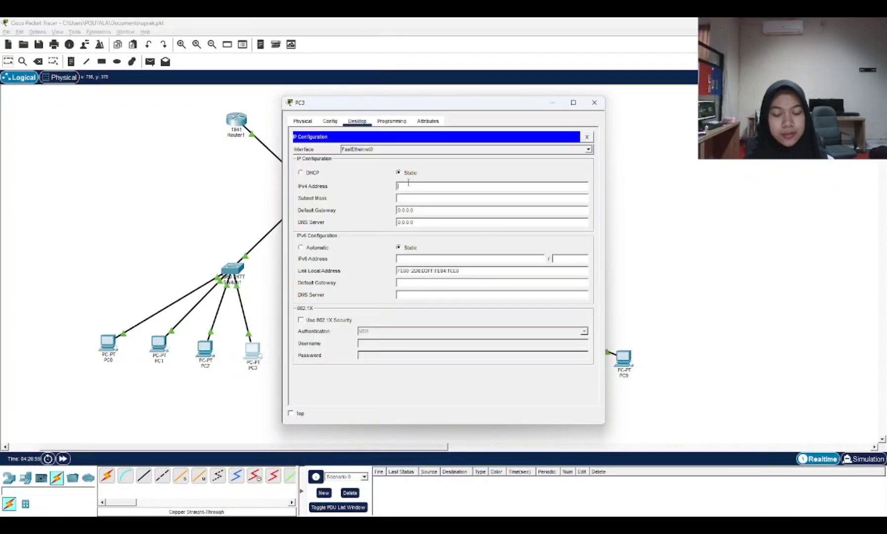
text(192.168.10.1)
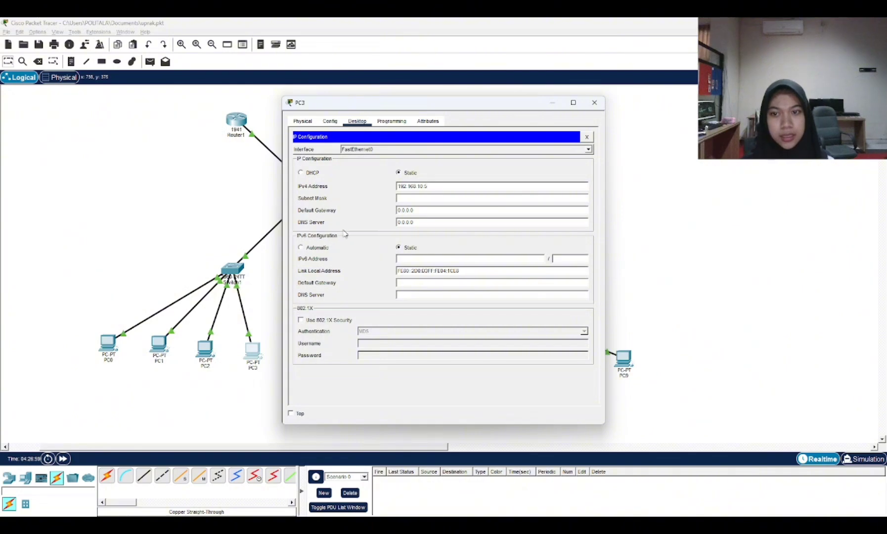
click(412, 199)
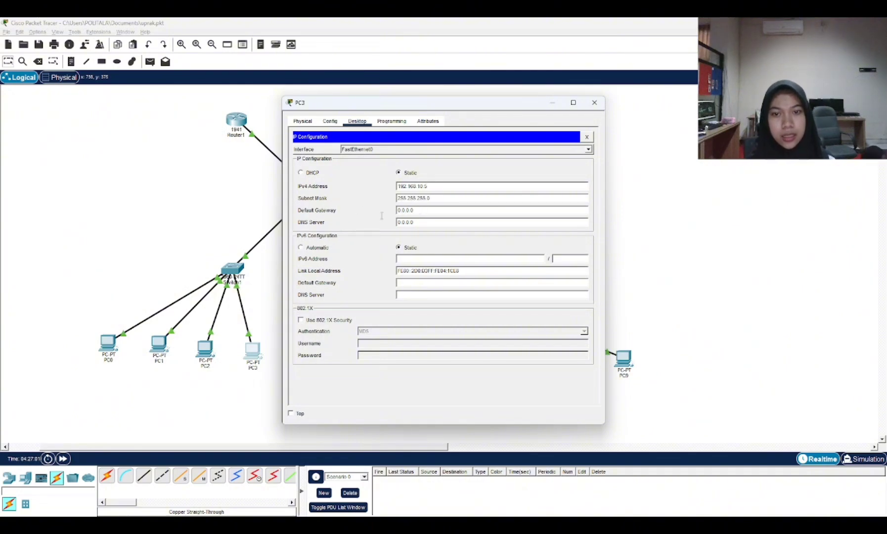
drag(421, 210, 383, 213)
text(192.168.10.1)
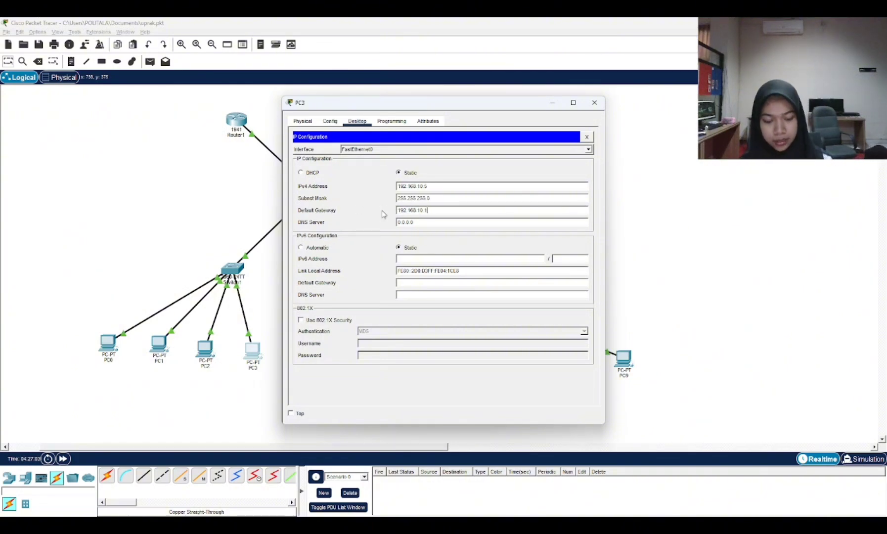
click(596, 101)
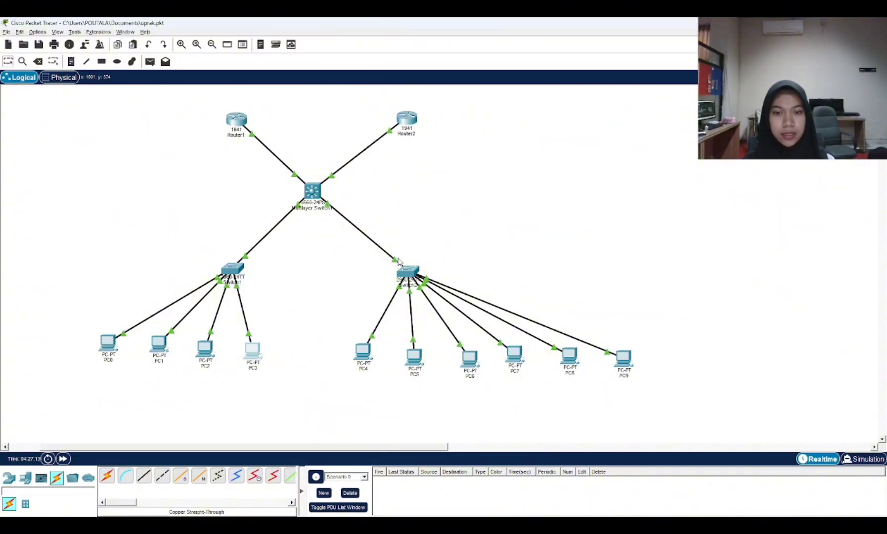
Open the IP configuration of PC4 and set its IPv4 default gateway to 192.168.20.1
click(363, 352)
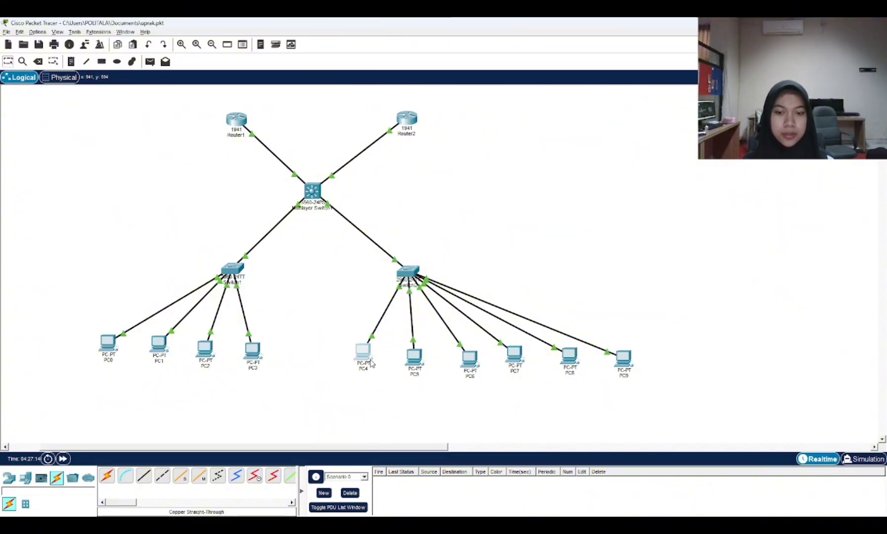
click(328, 170)
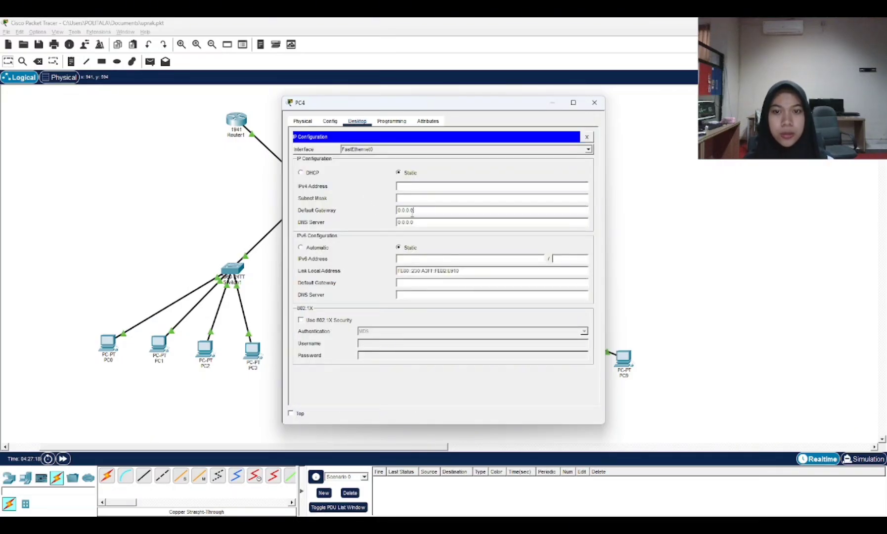
drag(413, 211, 396, 214)
text(192)
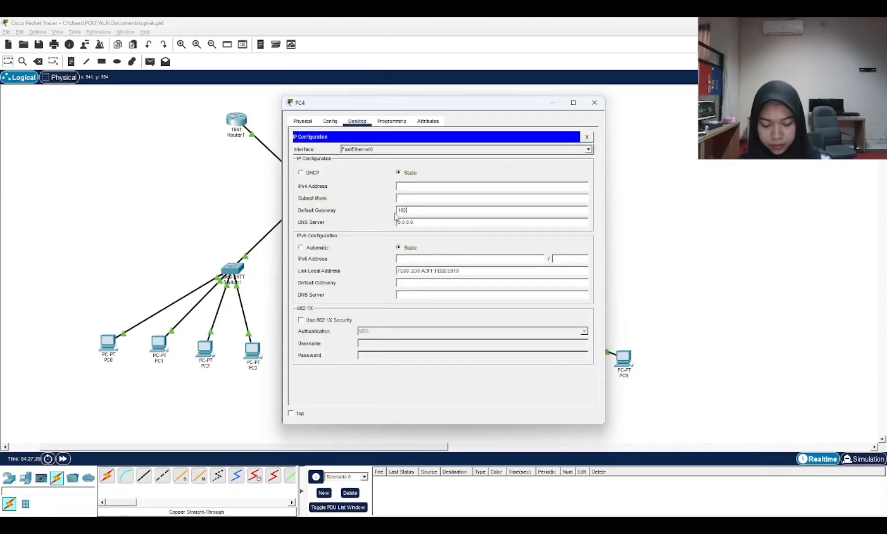
text(.168.20.1)
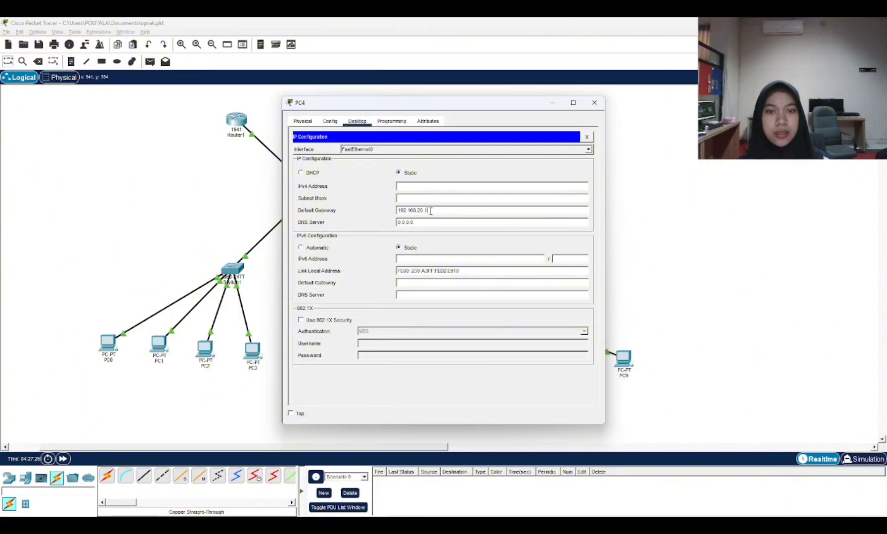
Reuse the gateway address to give PC4 the static IPv4 address 192.168.20.2 with subnet mask 255.255.255.0, and close its window
drag(430, 211, 397, 212)
key(ctrl+c)
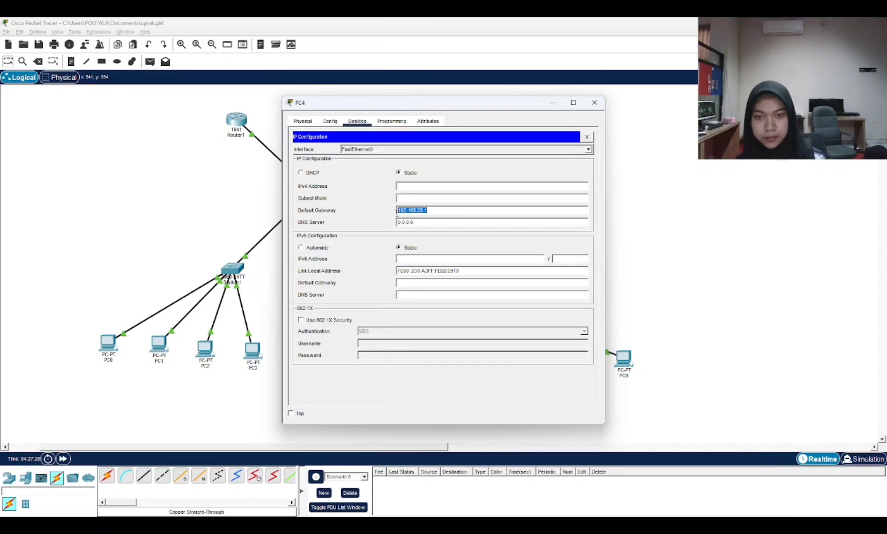
click(432, 187)
key(ctrl+v)
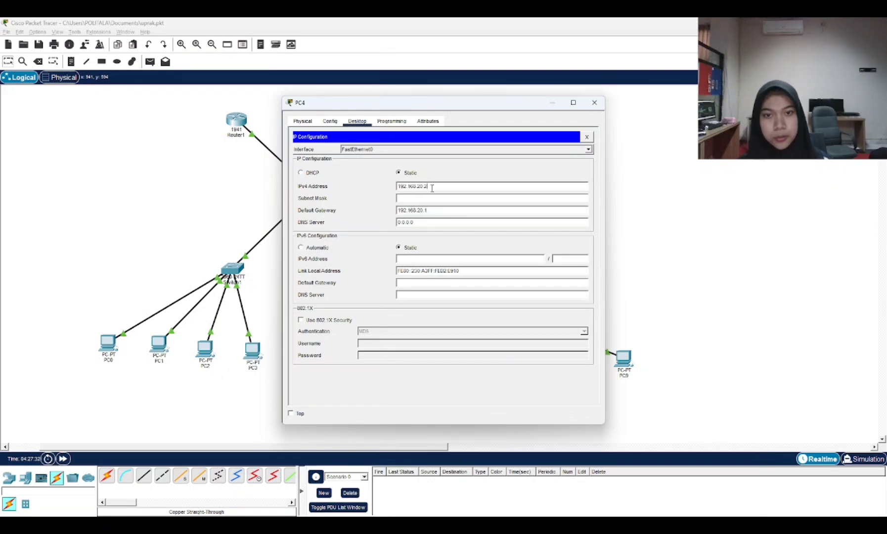
click(416, 200)
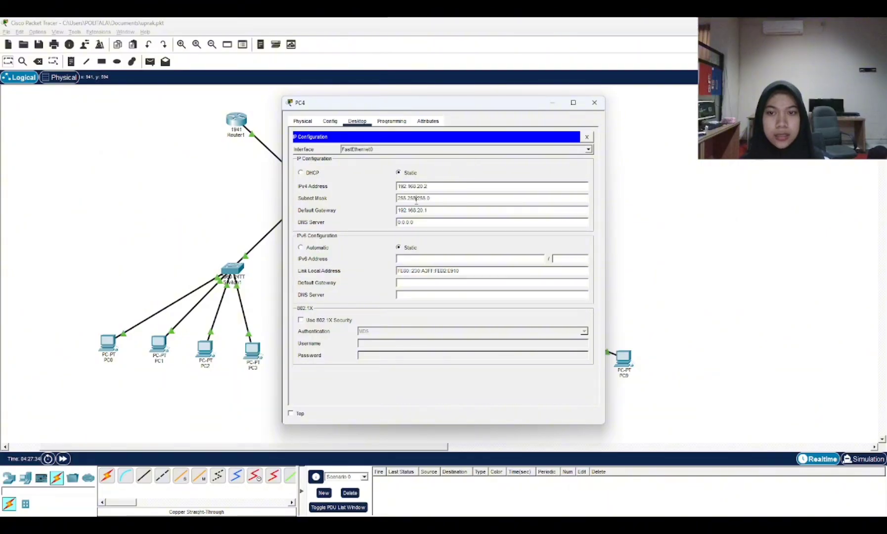
click(594, 103)
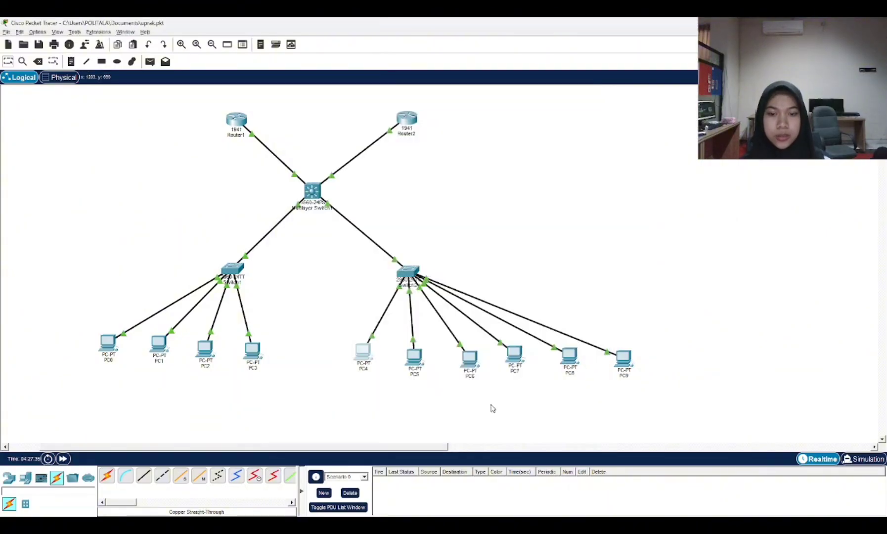
Give PC5 the static IPv4 address 192.168.20.3, subnet mask 255.255.255.0 and default gateway 192.168.20.1, and close its window
click(417, 364)
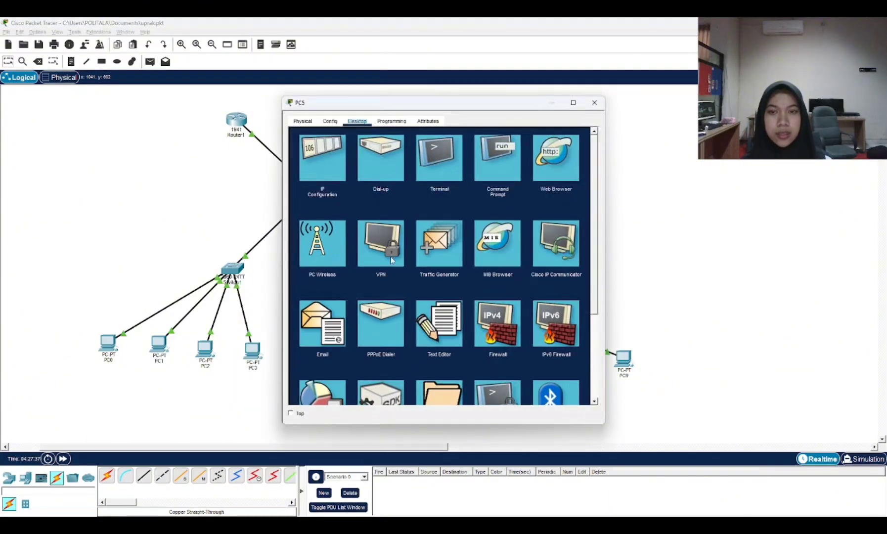
click(341, 150)
click(413, 185)
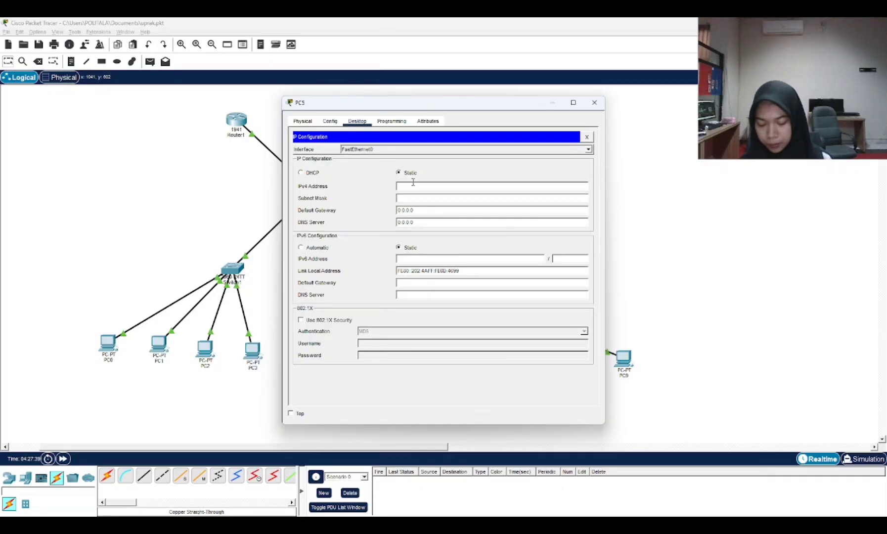
text(192.168.20.1)
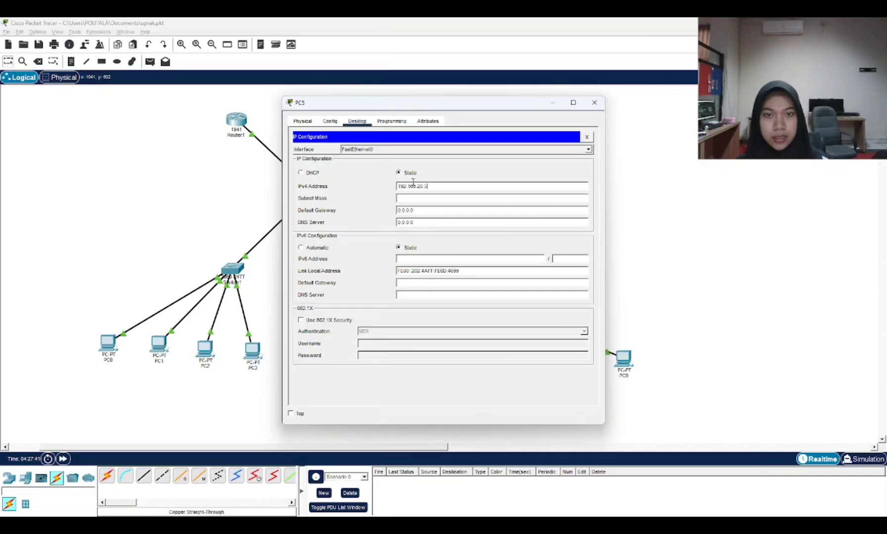
click(412, 198)
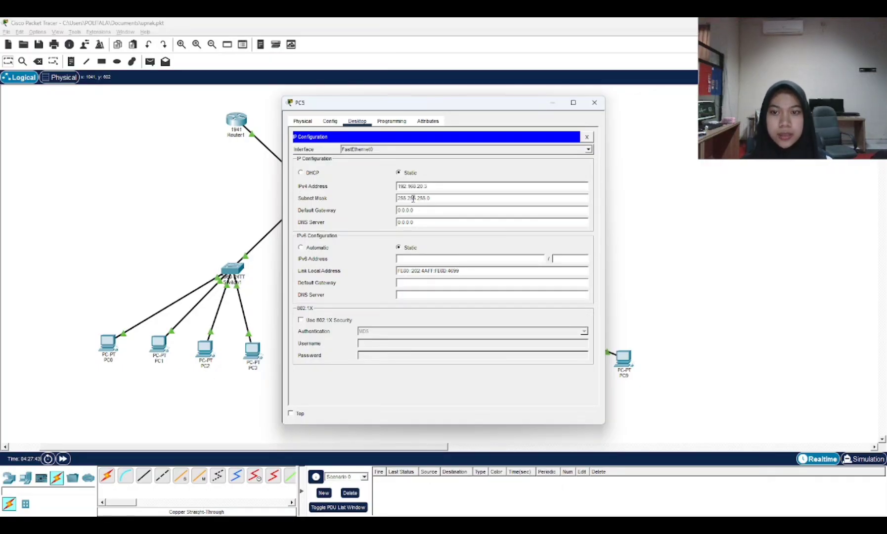
drag(421, 211, 397, 214)
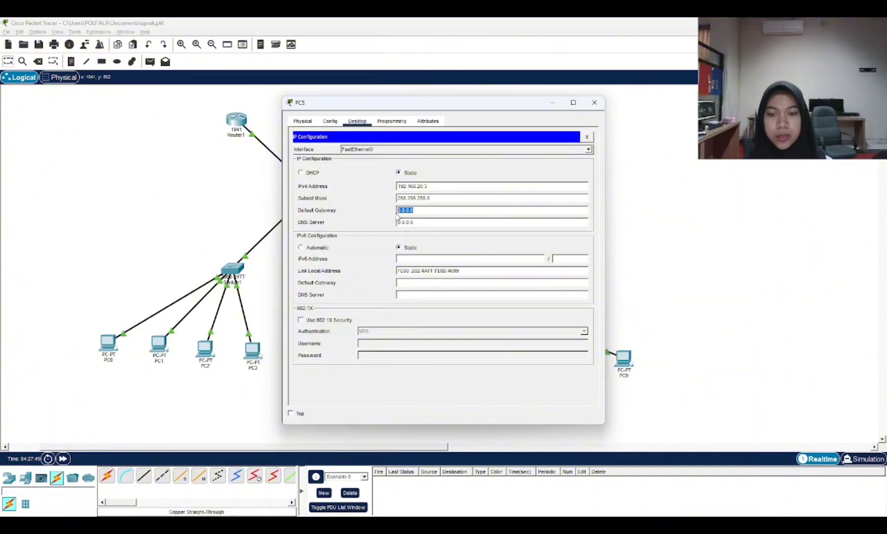
text(192.168.20.1)
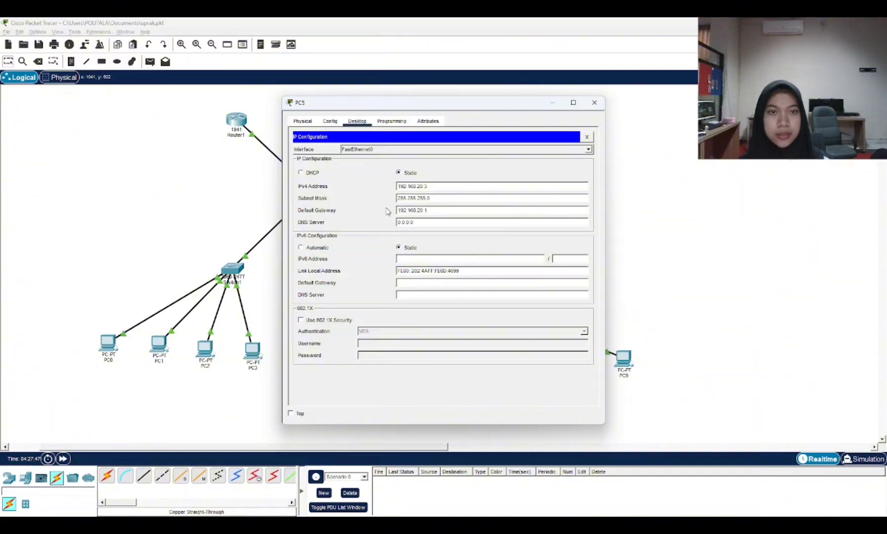
click(595, 102)
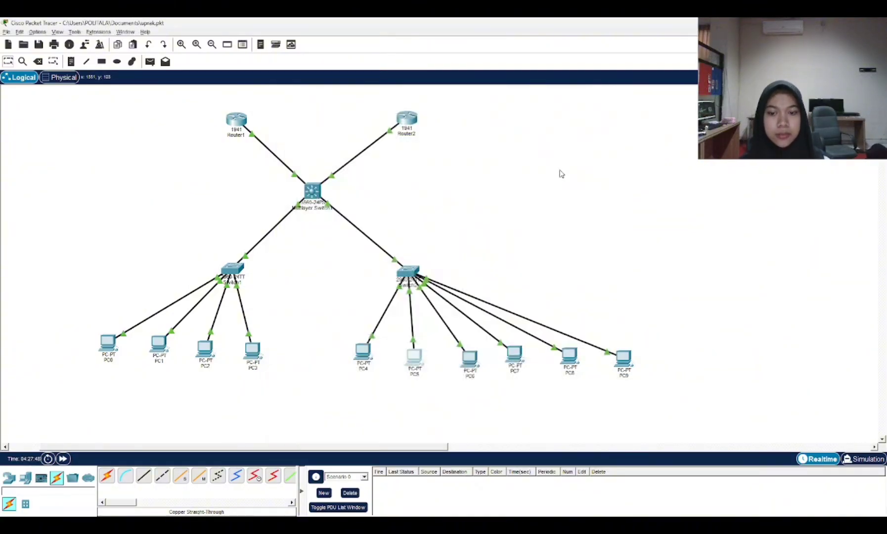
Give PC6 the static IPv4 address 192.168.20.4, subnet mask 255.255.255.0 and default gateway 192.168.20.1, and close its window
click(465, 360)
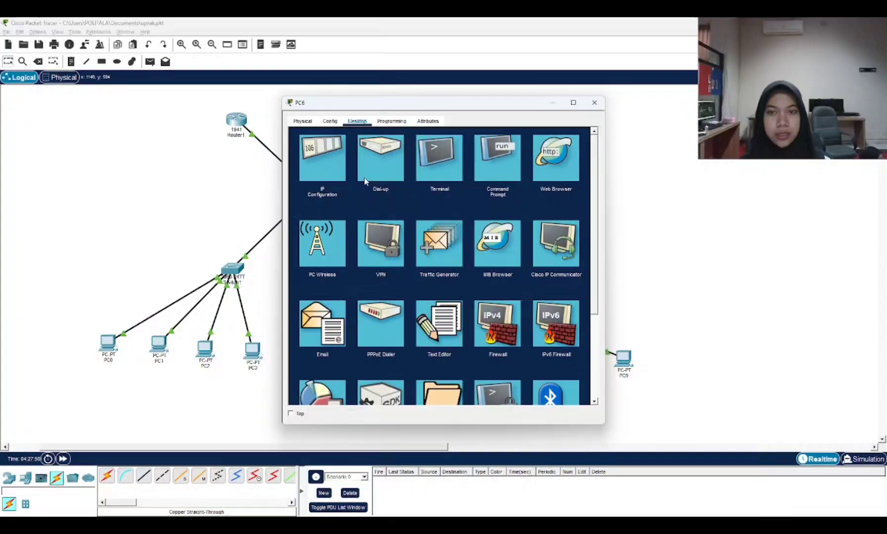
click(322, 166)
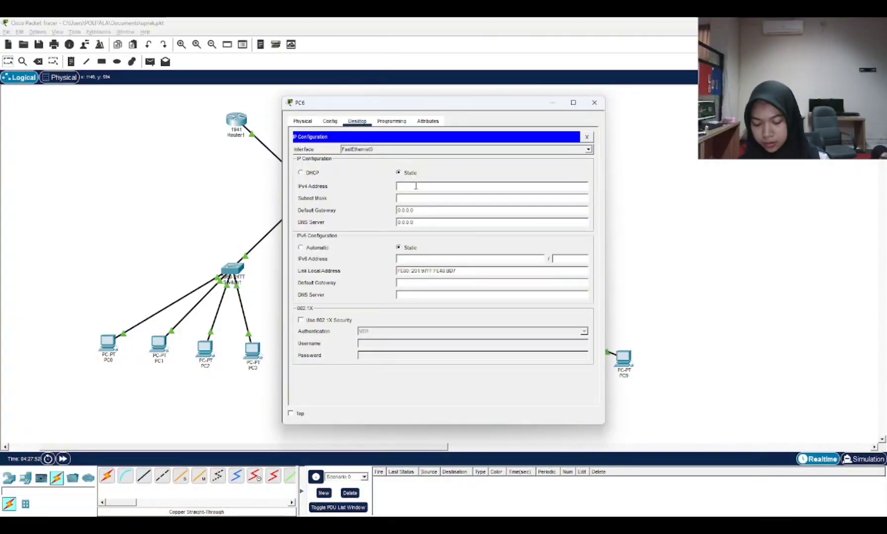
text(192.168.20.1)
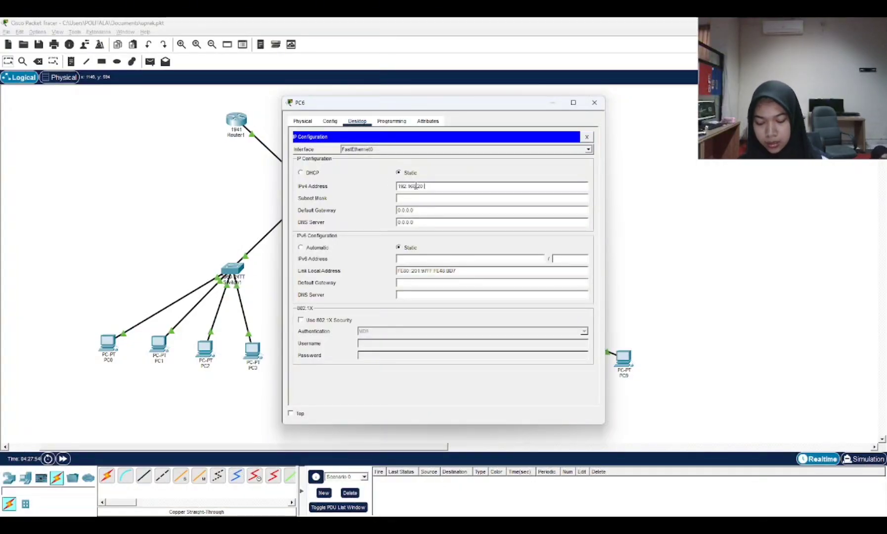
click(423, 198)
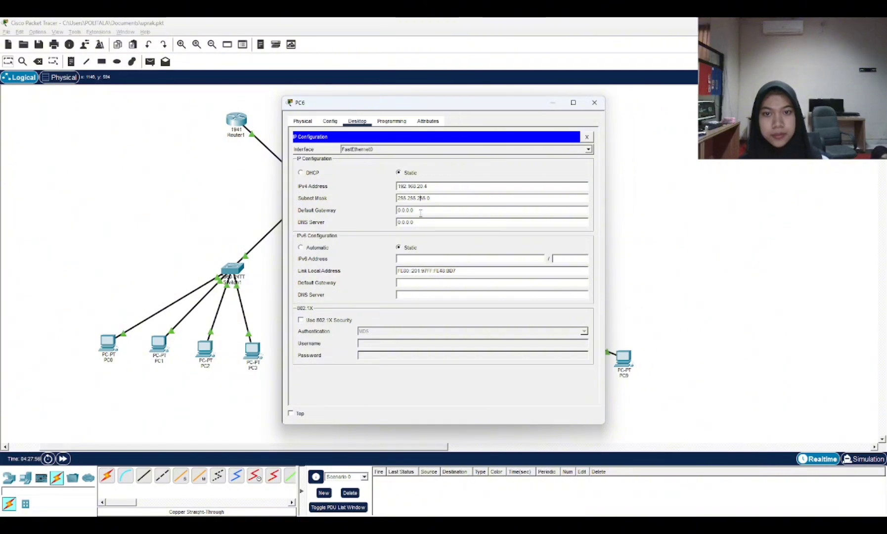
drag(416, 210, 388, 216)
text(192.168.20.1)
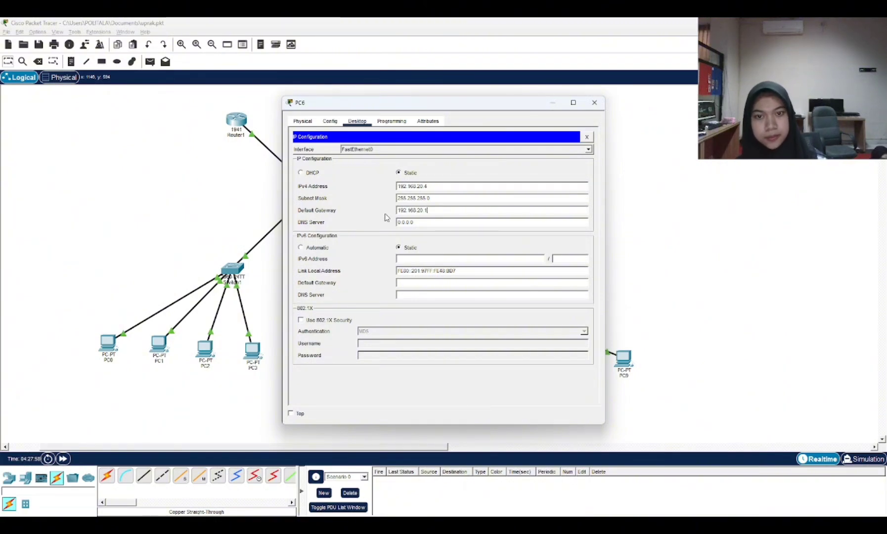
click(595, 102)
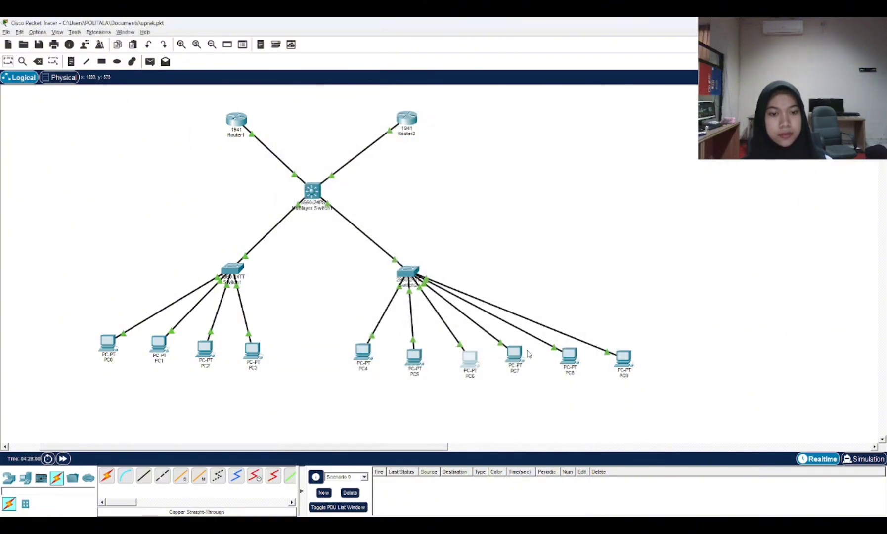
Give PC7 the static IPv4 address 192.168.20.5, subnet mask 255.255.255.0 and default gateway 192.168.20.1
click(516, 361)
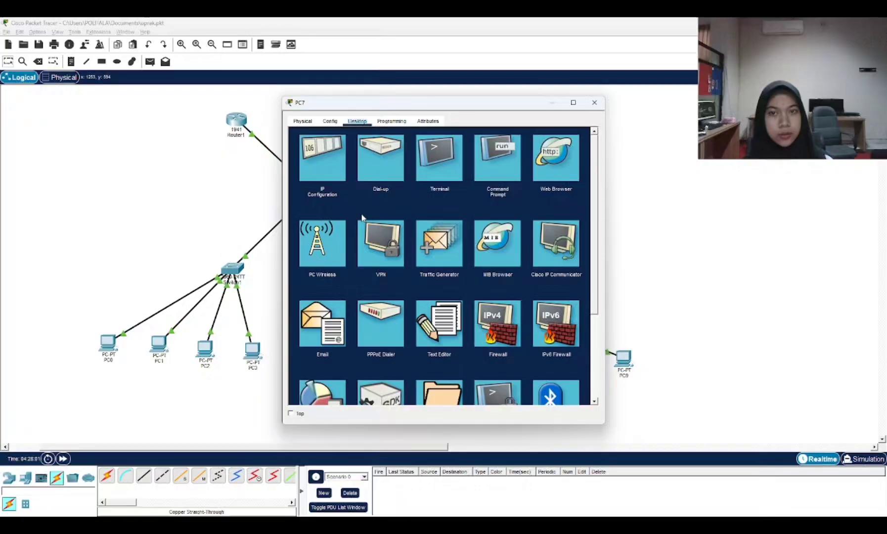
click(323, 154)
click(417, 184)
text(192.168.20.1)
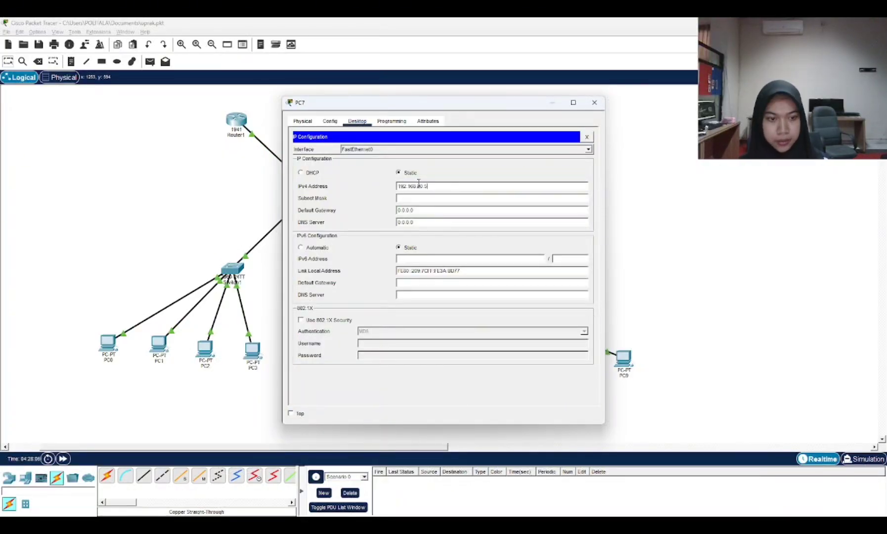
click(422, 198)
drag(423, 209, 397, 210)
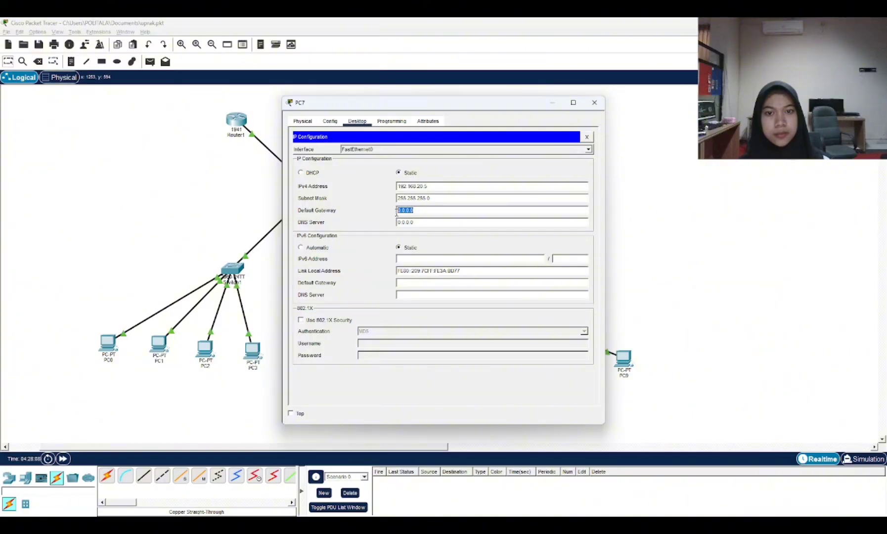
text(192.168.20.1)
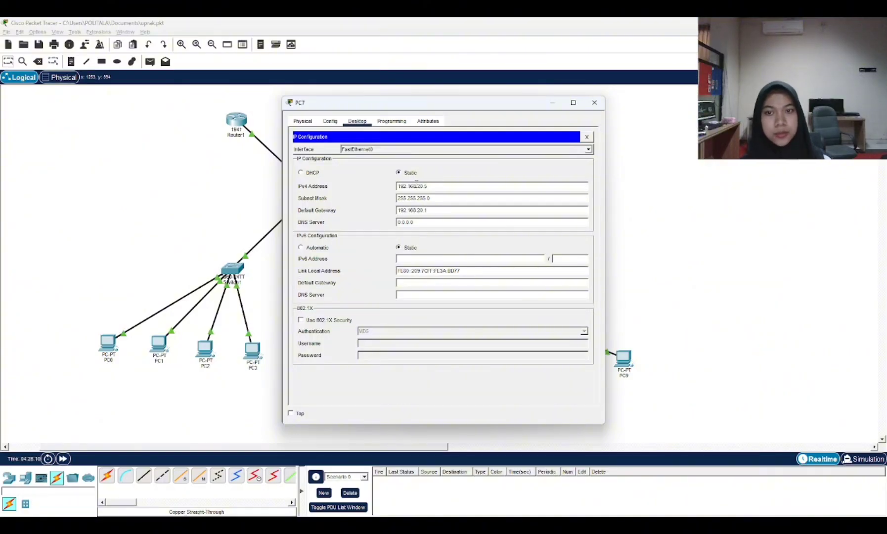
Give PC8 the static IPv4 address 192.168.20.6, subnet mask 255.255.255.0 and default gateway 192.168.20.1, and close its window
click(594, 102)
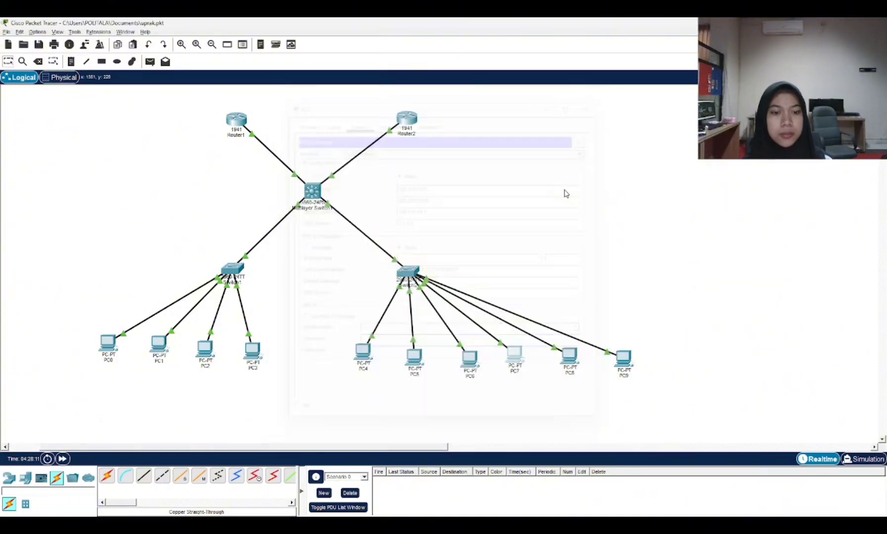
click(566, 356)
click(334, 155)
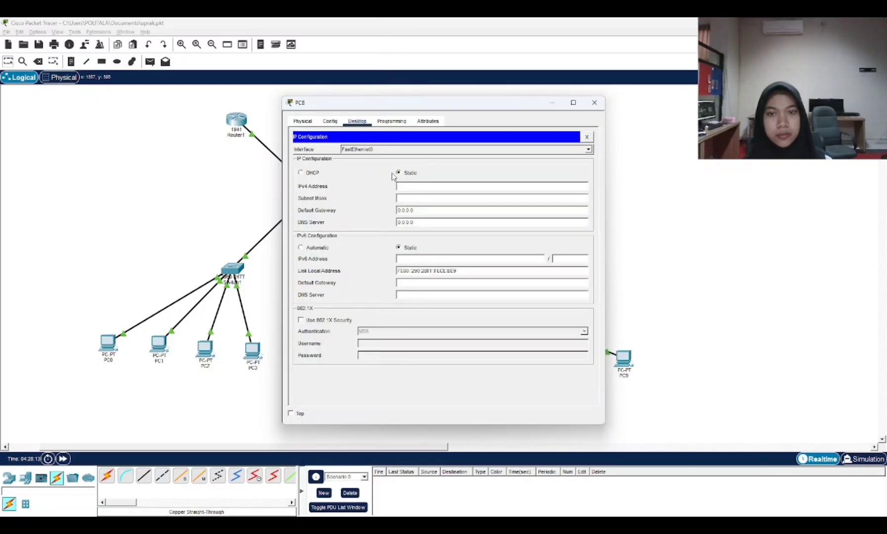
click(413, 186)
text(192.168.20.1)
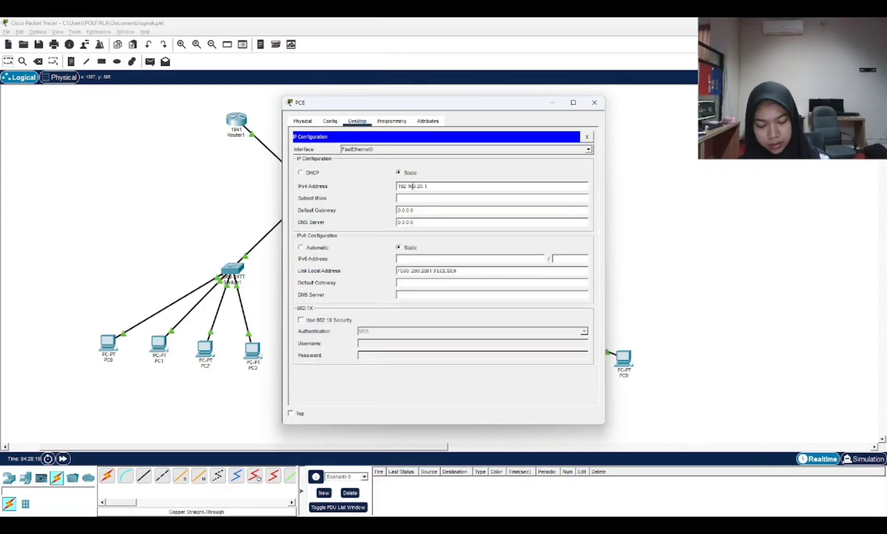
key(BackSpace)
key(BackSpace)
text(6)
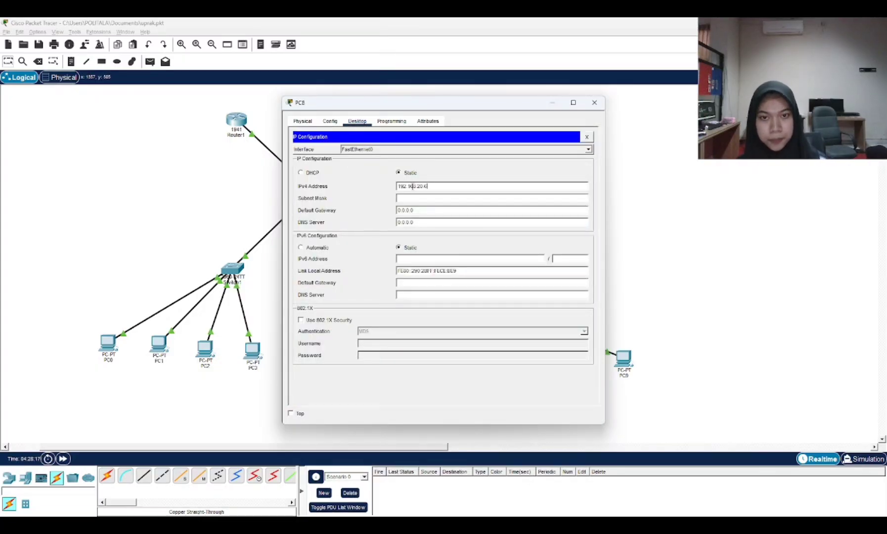
click(404, 200)
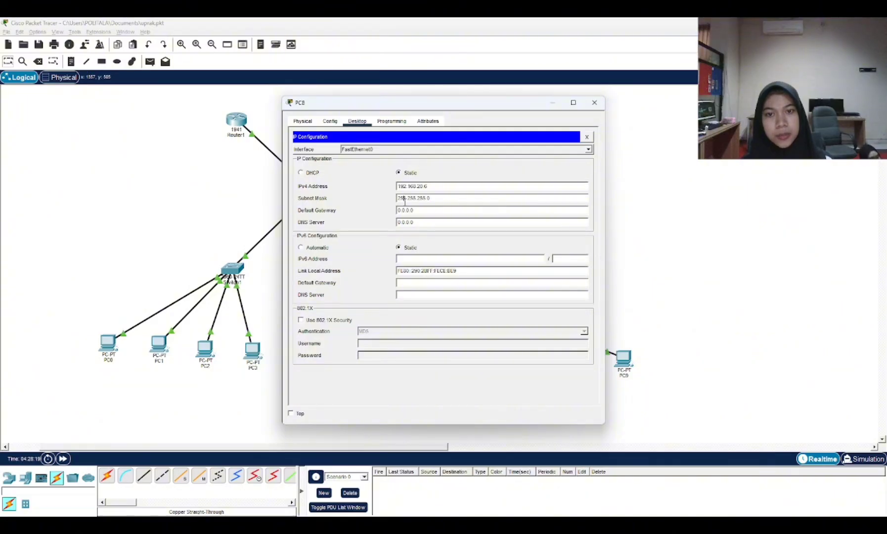
key(Tab)
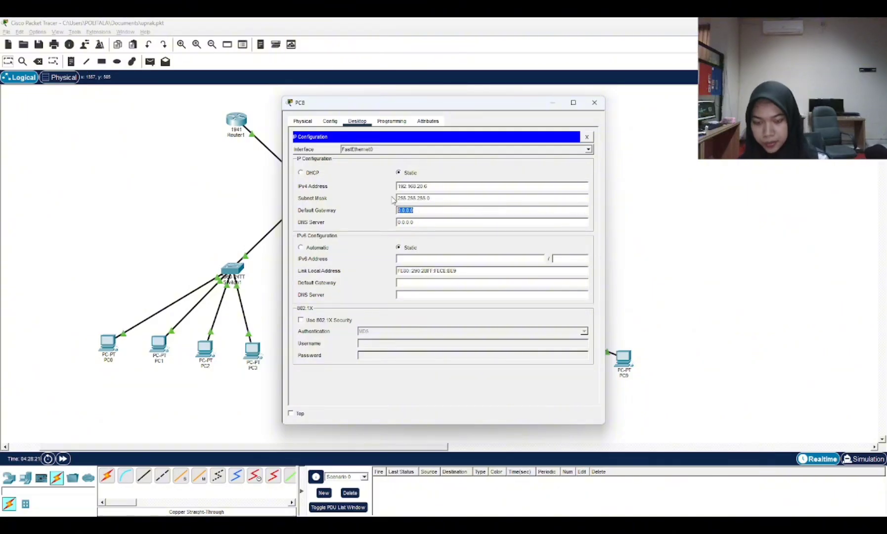
text(192.168.20.1)
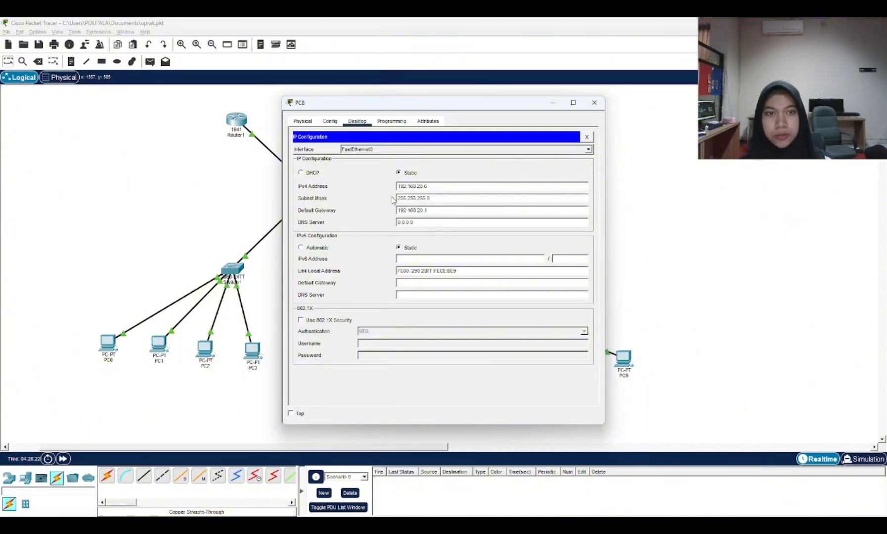
click(594, 102)
Give PC9 the static IPv4 address 192.168.20.7, subnet mask 255.255.255.0 and default gateway 192.168.20.1, and close its window
click(624, 357)
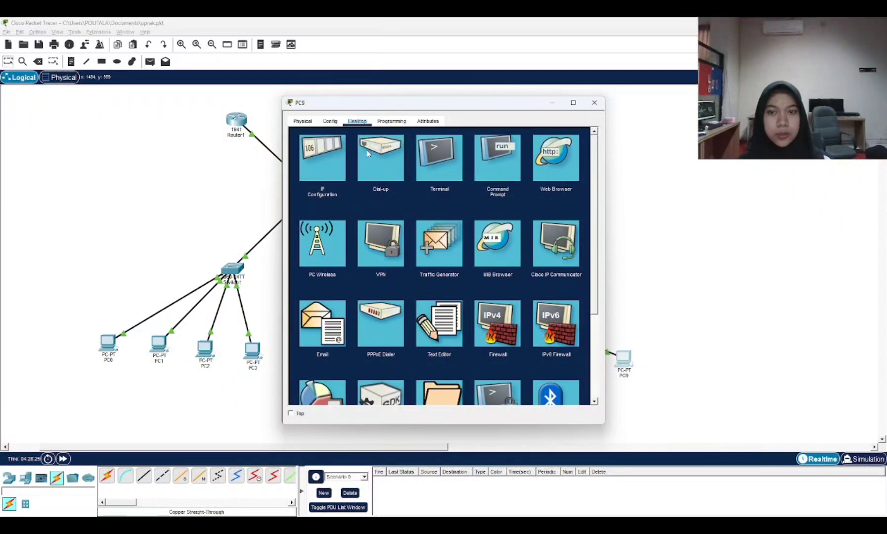
click(317, 160)
click(412, 186)
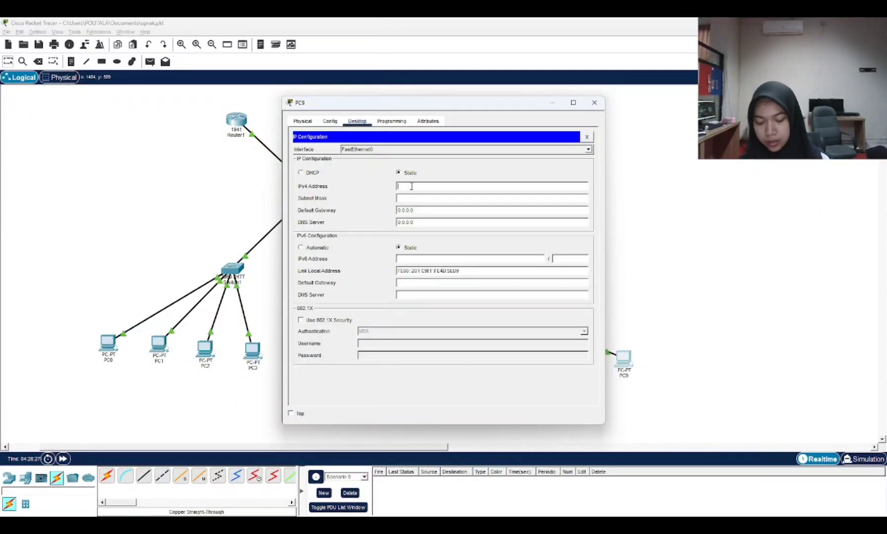
text(192.168.20.)
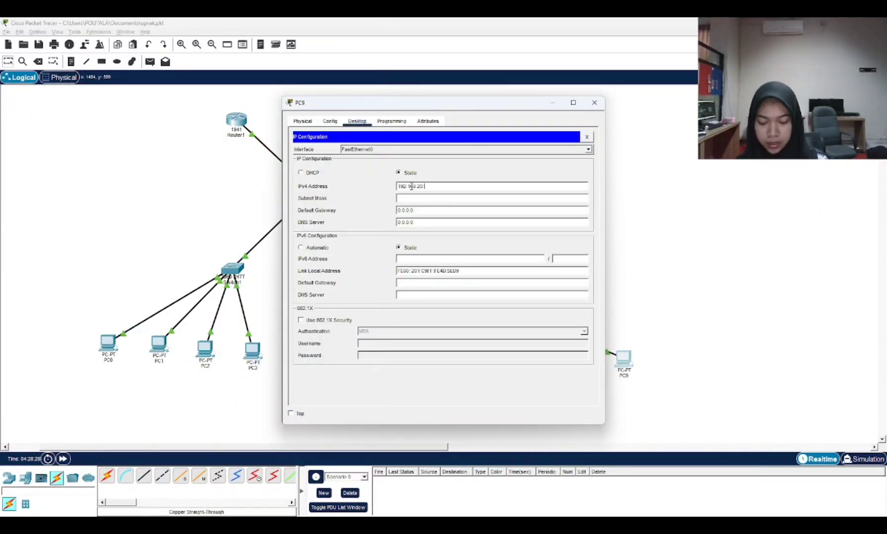
text(7)
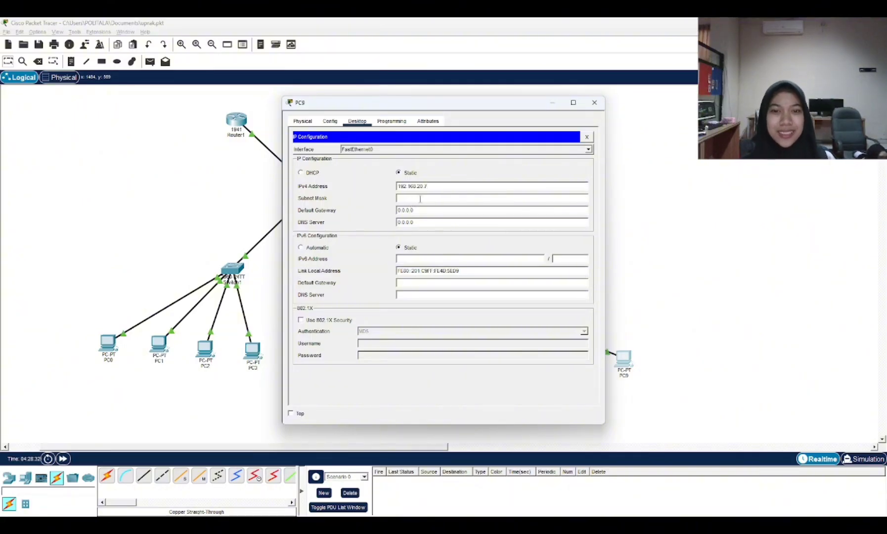
click(420, 198)
drag(420, 210, 399, 210)
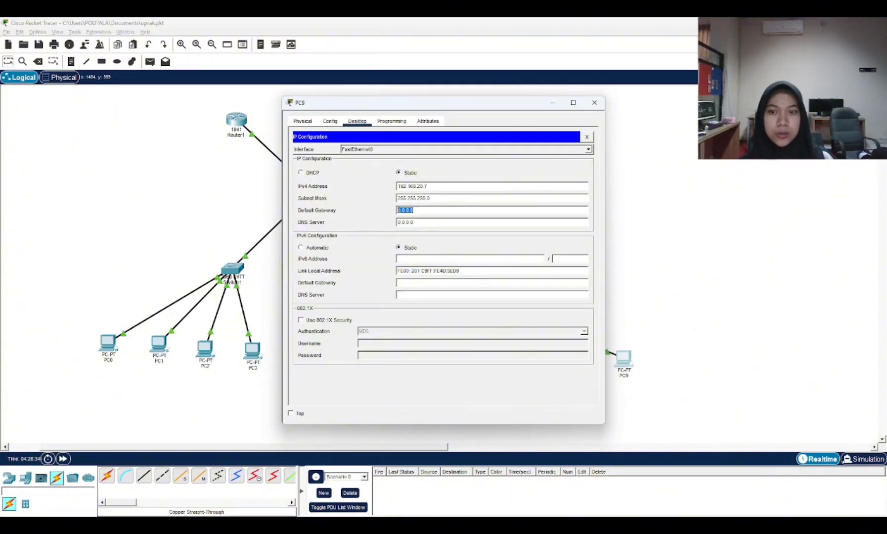
text(192.168.20.1)
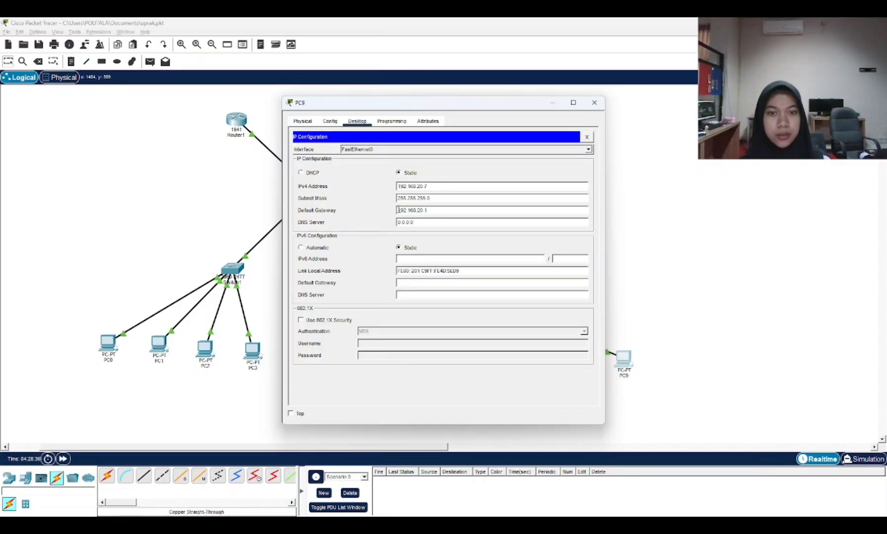
click(594, 103)
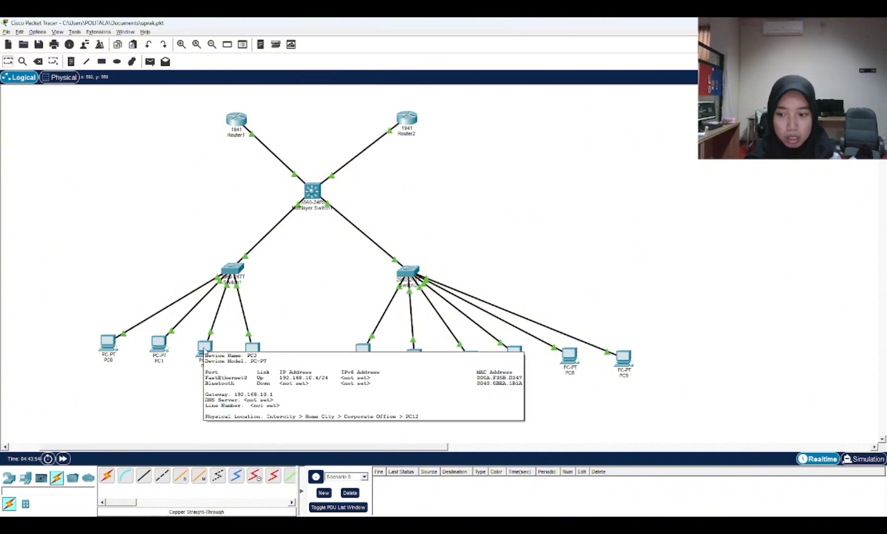
Test connectivity within the same VLAN by pinging 192.168.10.5 from PC2's command prompt
click(203, 349)
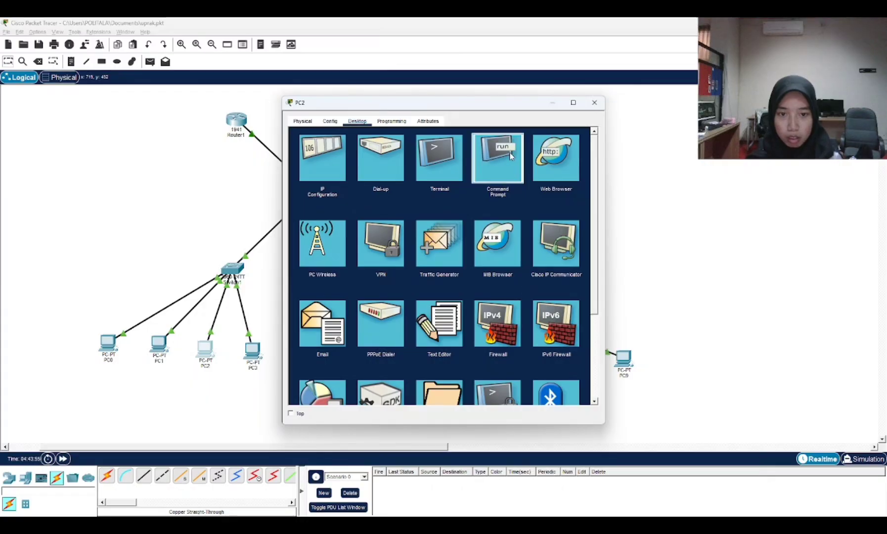
click(509, 154)
text(p)
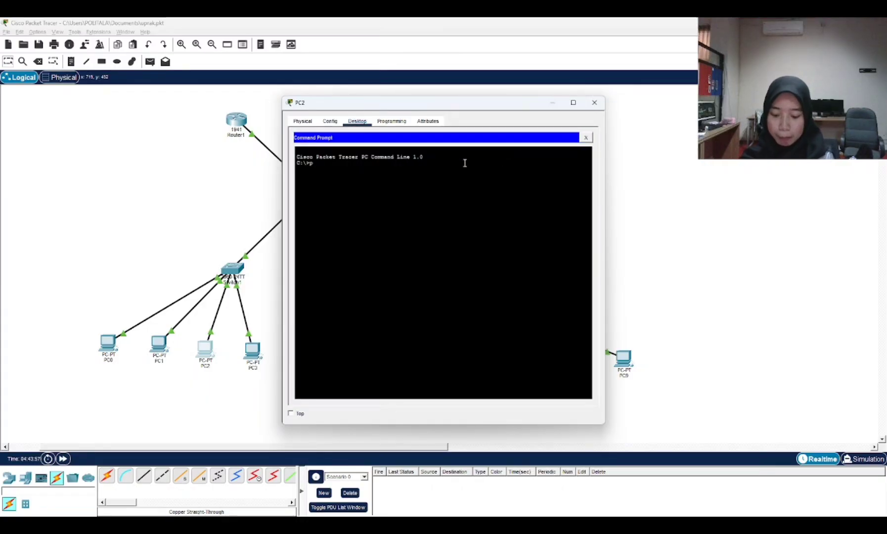
text(ing 192)
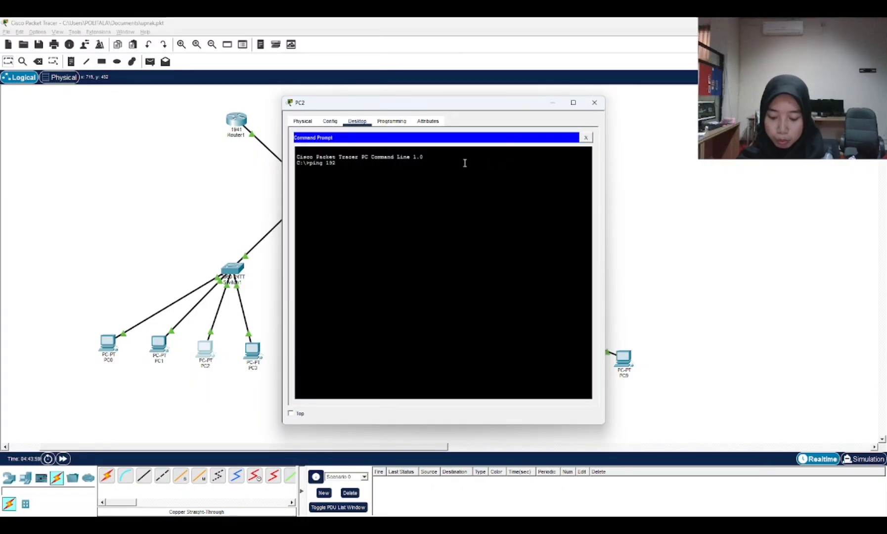
text(.168.)
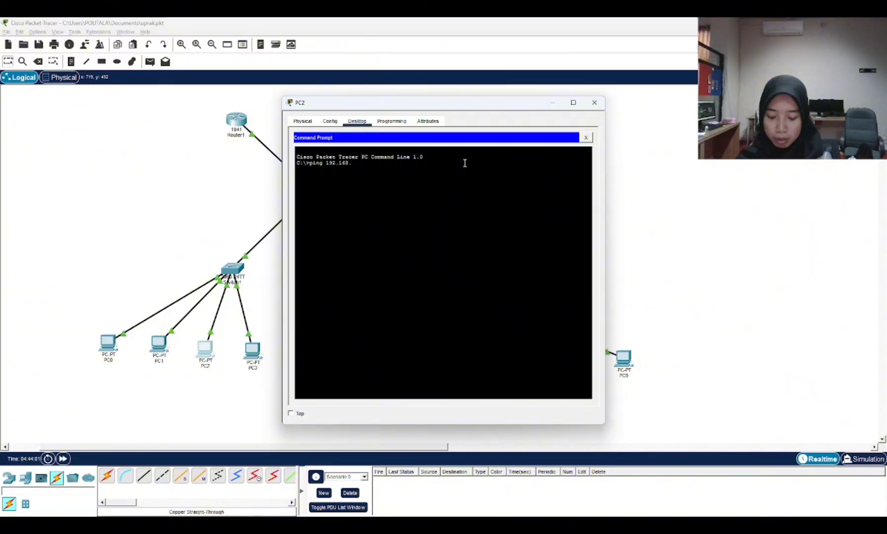
text(10.)
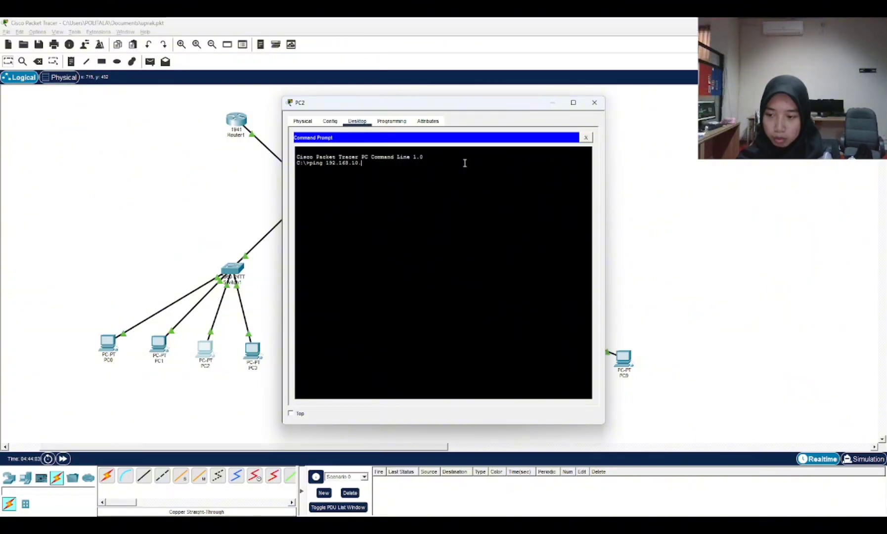
text(5)
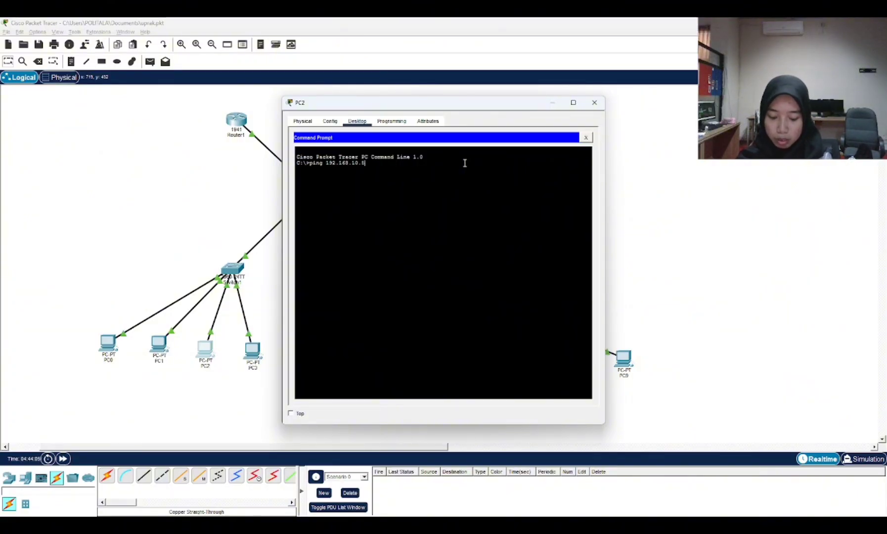
key(Return)
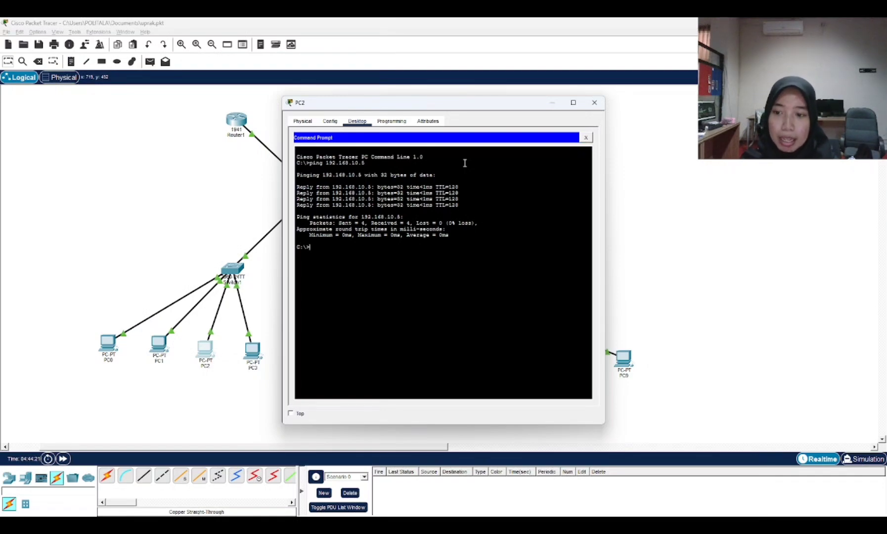
Test connectivity from PC2 to the other VLAN by pinging 192.168.20.3, and close PC2's window
key(Up)
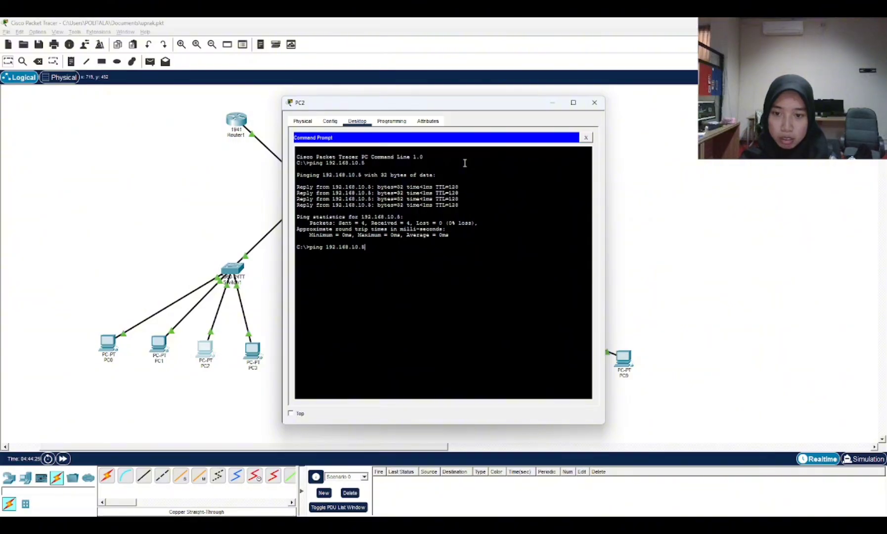
key(BackSpace)
key(BackSpace)
key(BackSpace)
key(BackSpace)
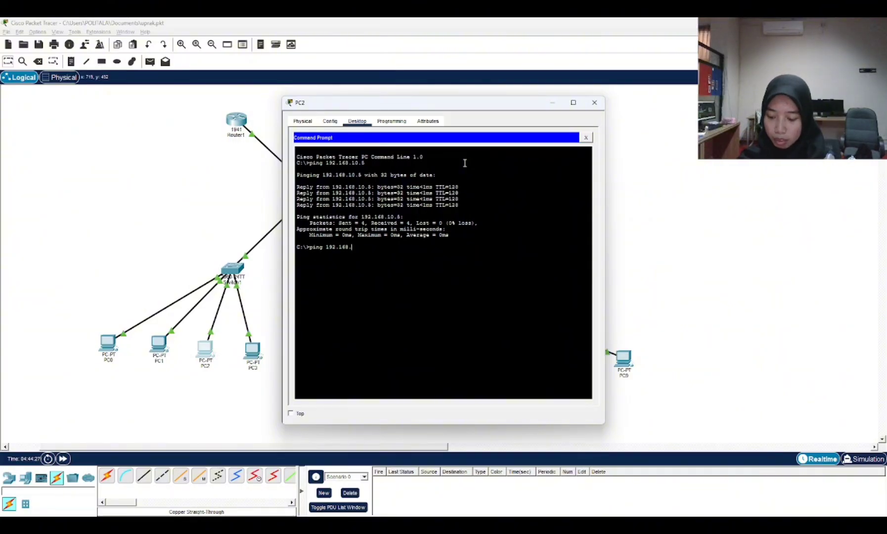
text(20.)
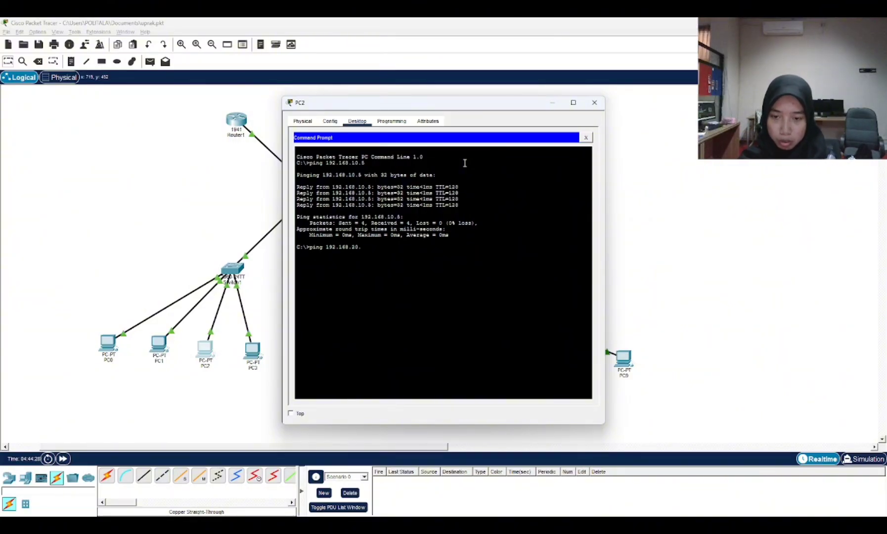
text(3)
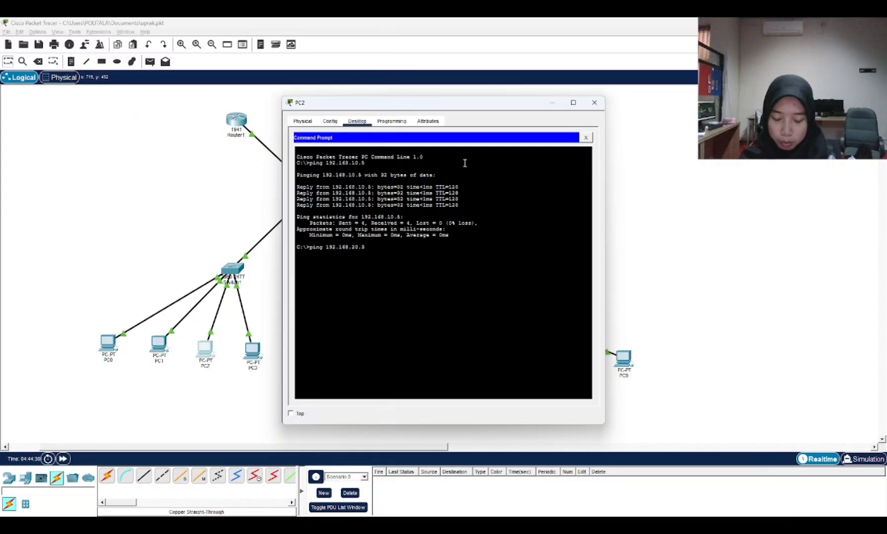
key(Return)
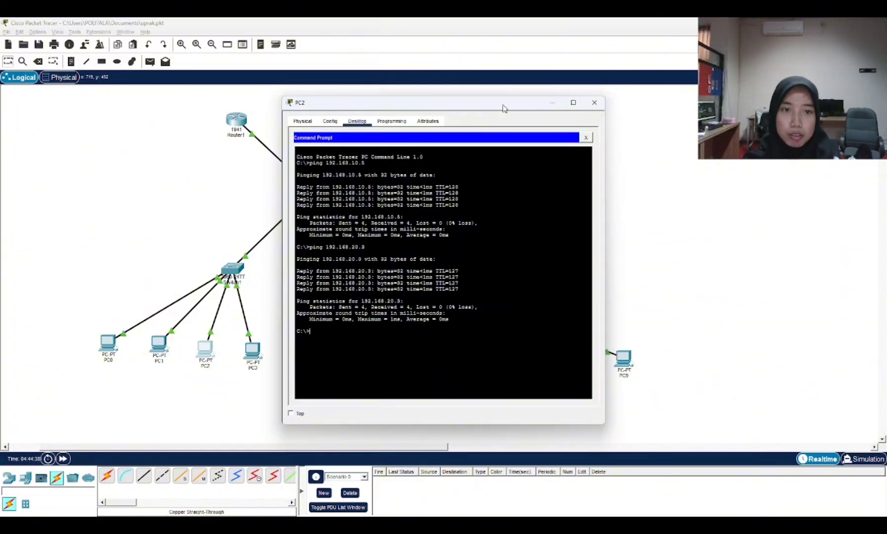
click(595, 104)
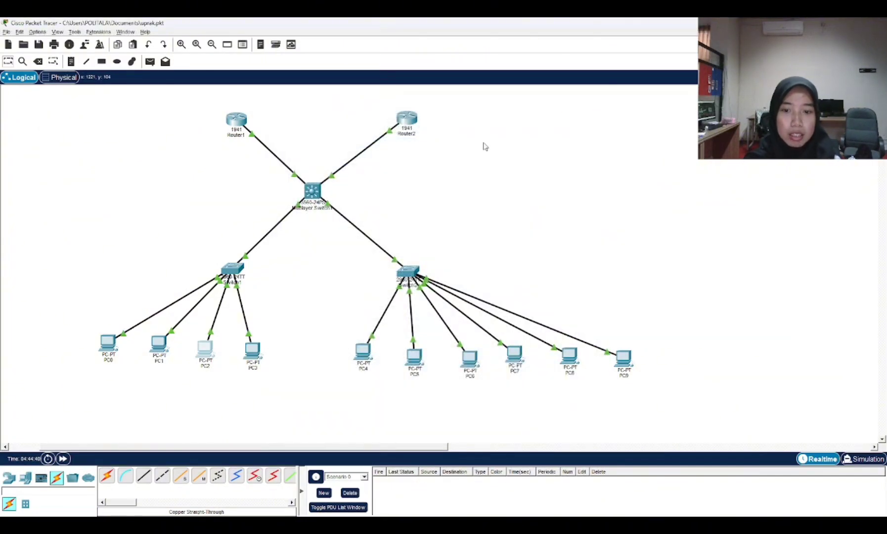
Test connectivity within the same VLAN by pinging 192.168.20.4 from PC5's command prompt
click(413, 357)
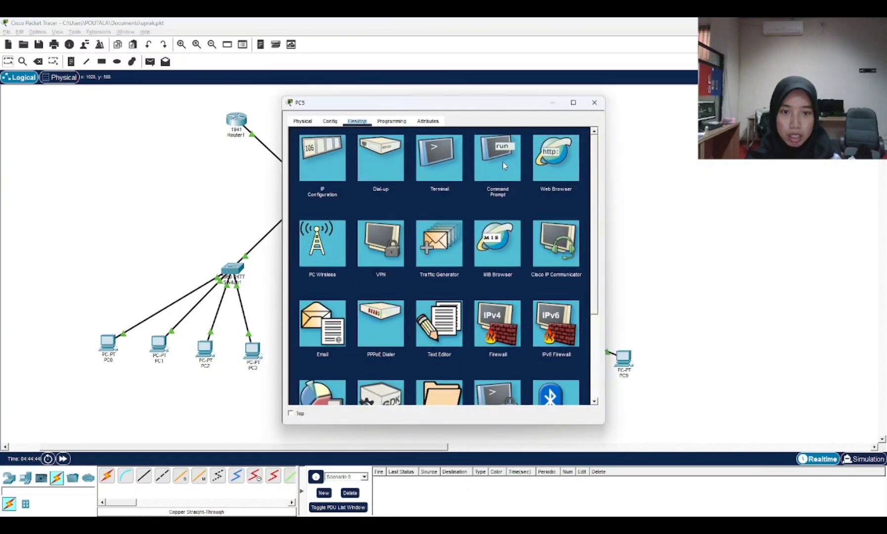
click(503, 161)
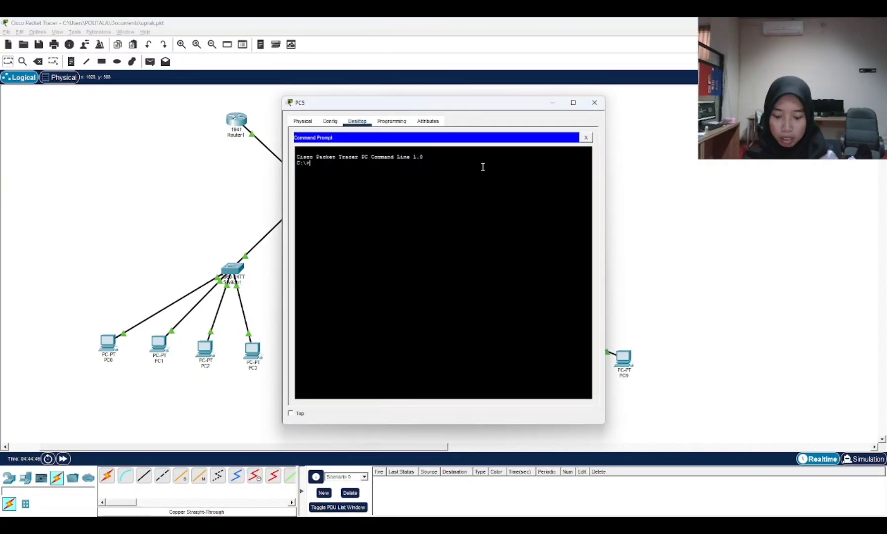
text(ping 1)
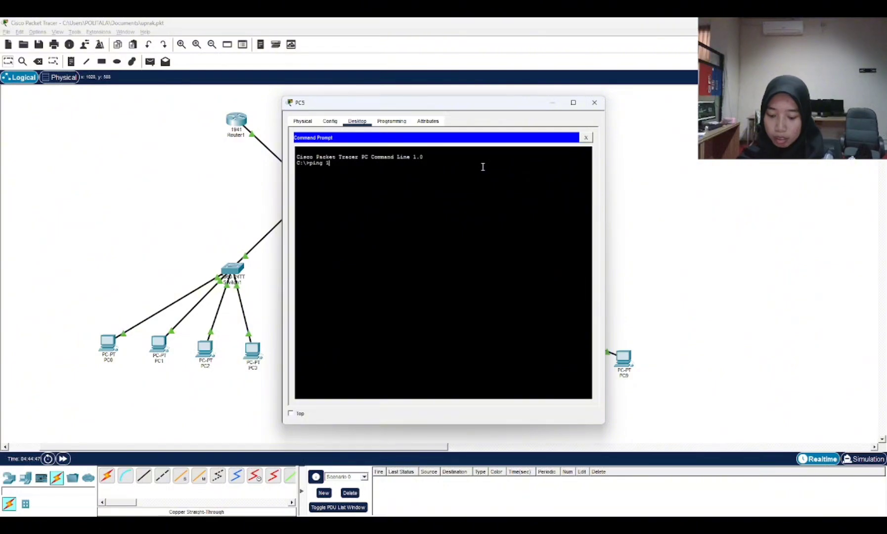
text(92.168)
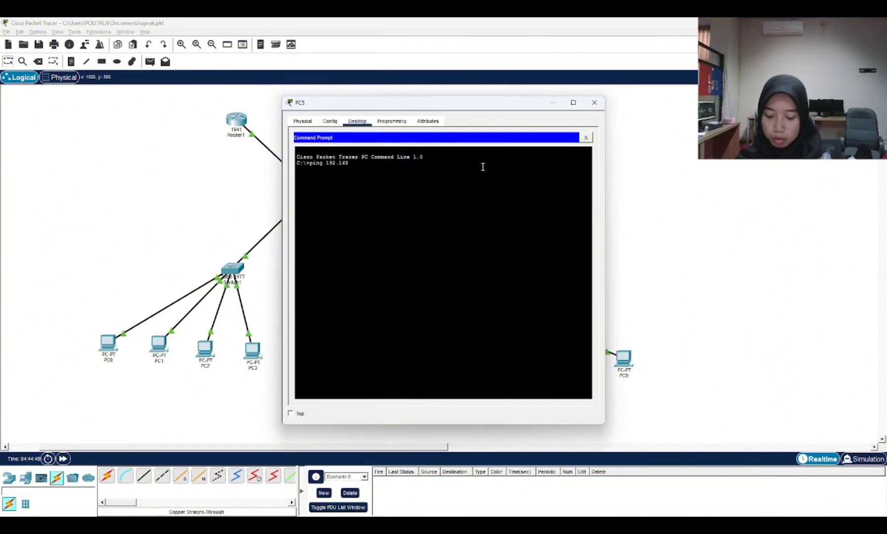
text(.20)
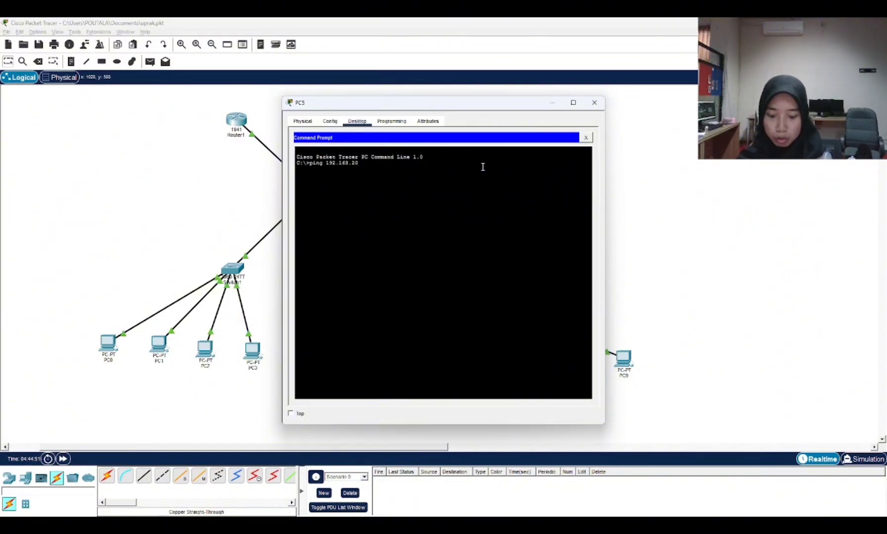
text(.)
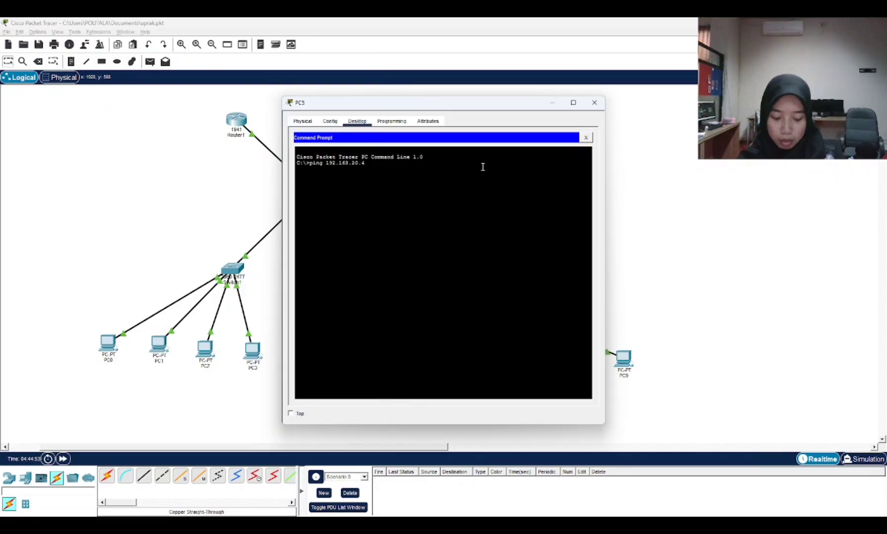
text(4)
key(Return)
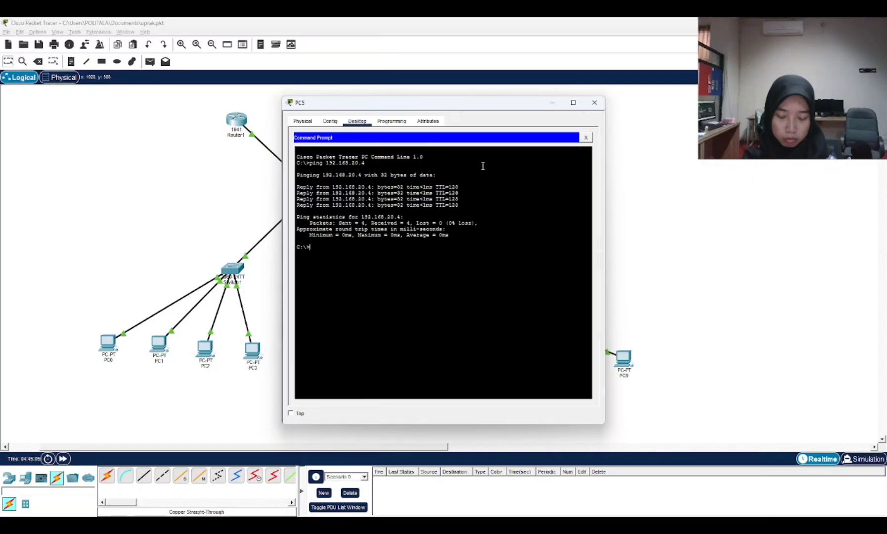
Test connectivity from PC5 to the other VLAN by pinging 192.168.10.2
key(Up)
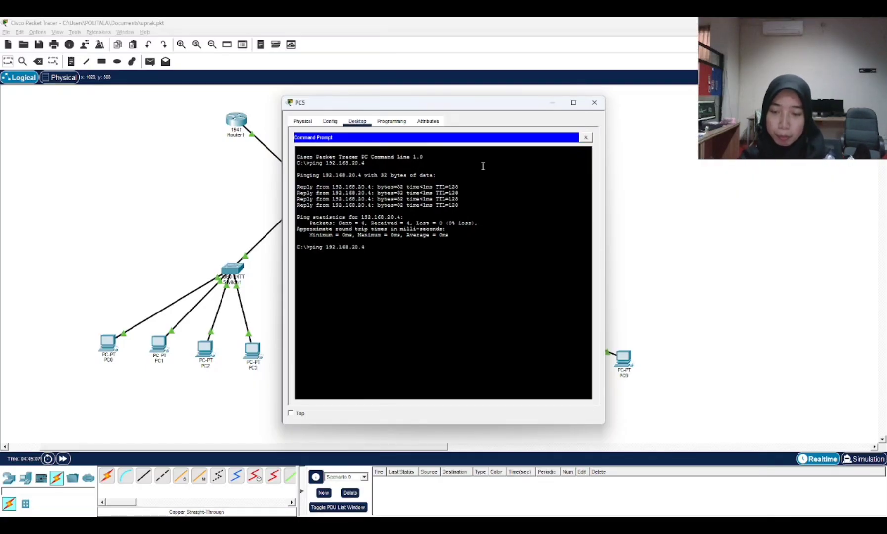
key(BackSpace)
key(BackSpace)
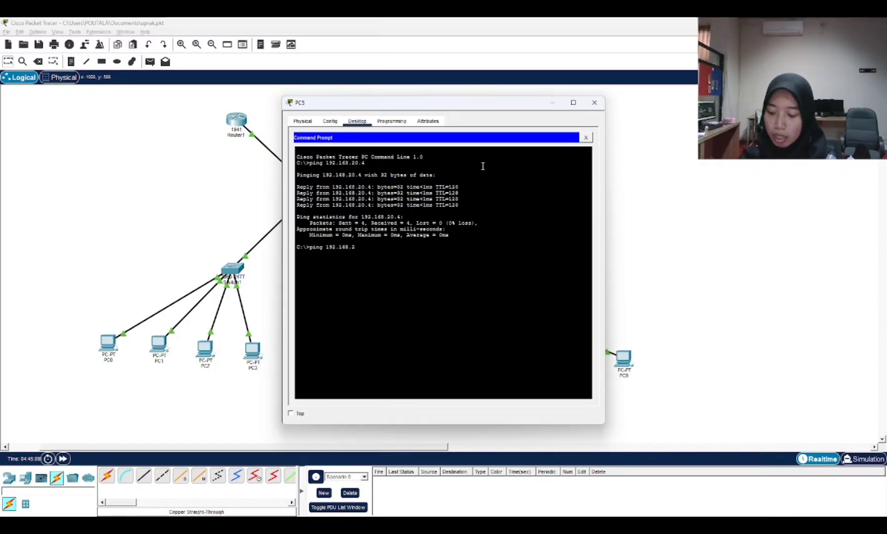
key(BackSpace)
text(1)
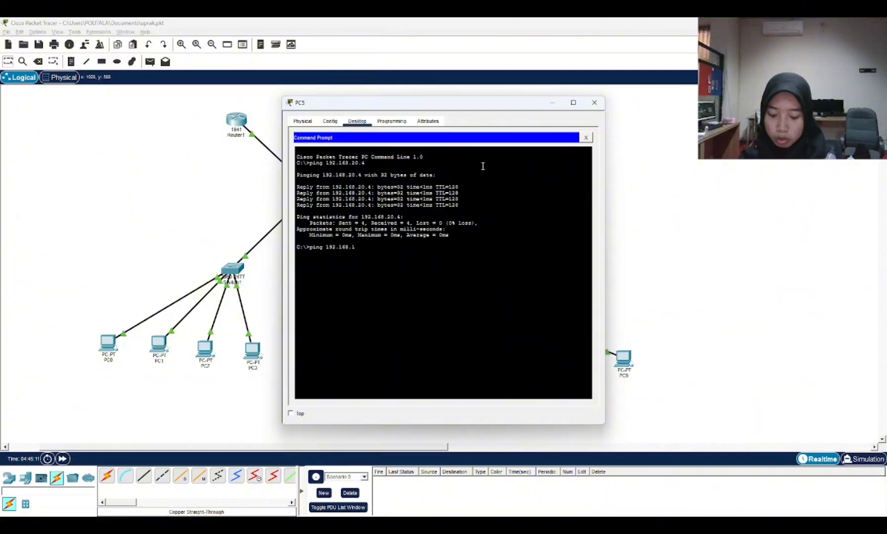
text(0.2)
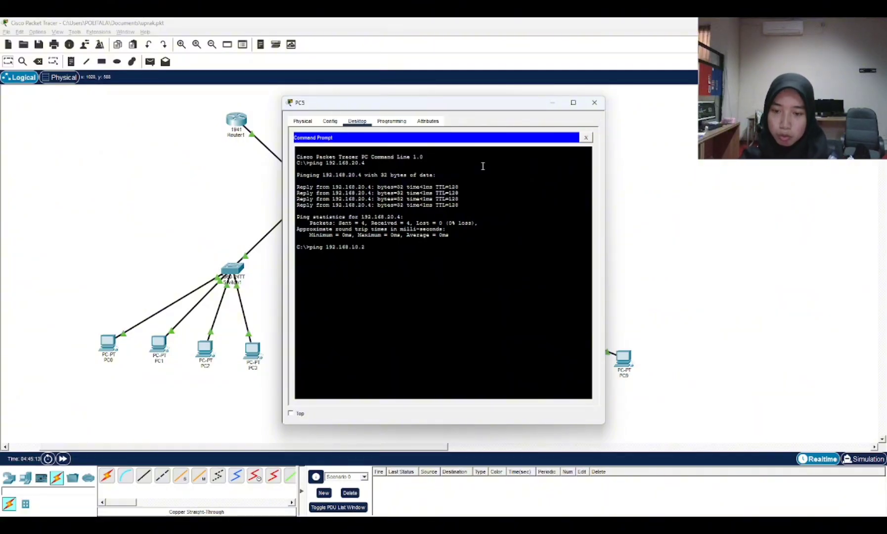
key(Return)
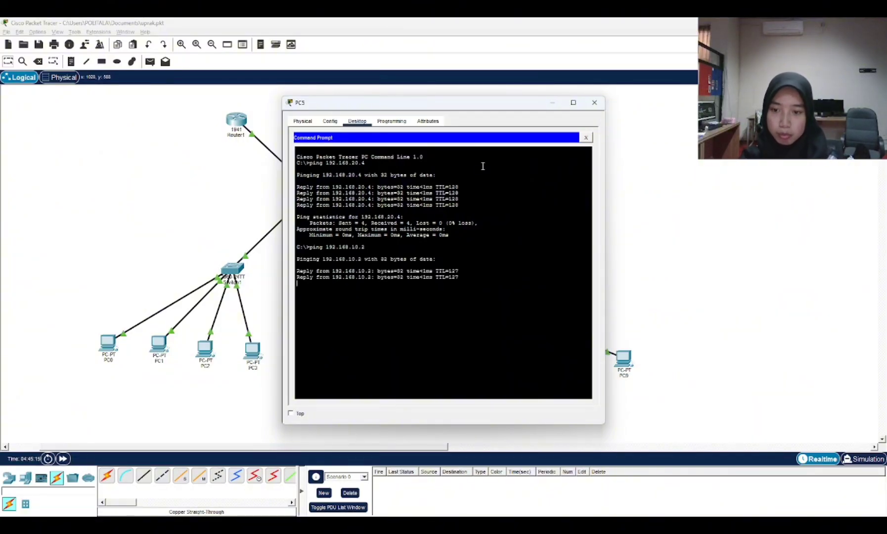